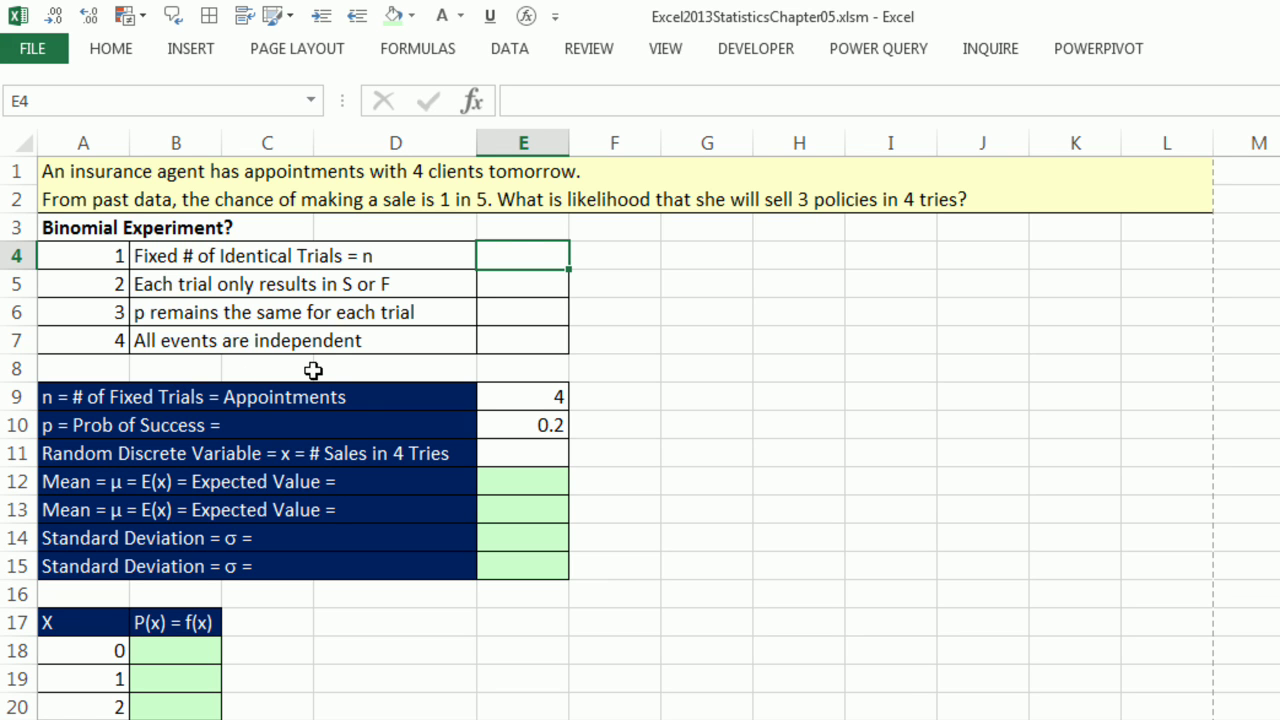
# Fill all four binomial experiment checks in E4:E7 with "Yes"
pyautogui.keyDown('shift'); pyautogui.click(522, 329); pyautogui.keyUp('shift')
pyautogui.write('Y')
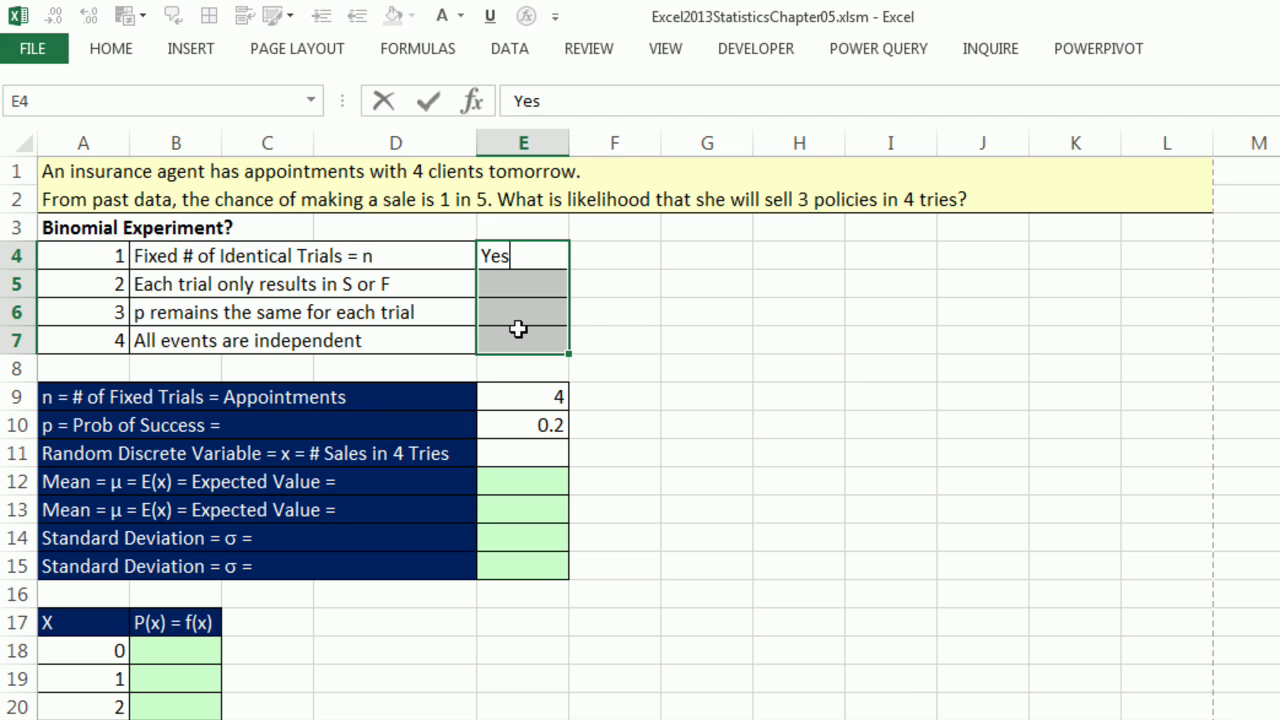
pyautogui.write('es')
pyautogui.hotkey('ctrl', 'Return')
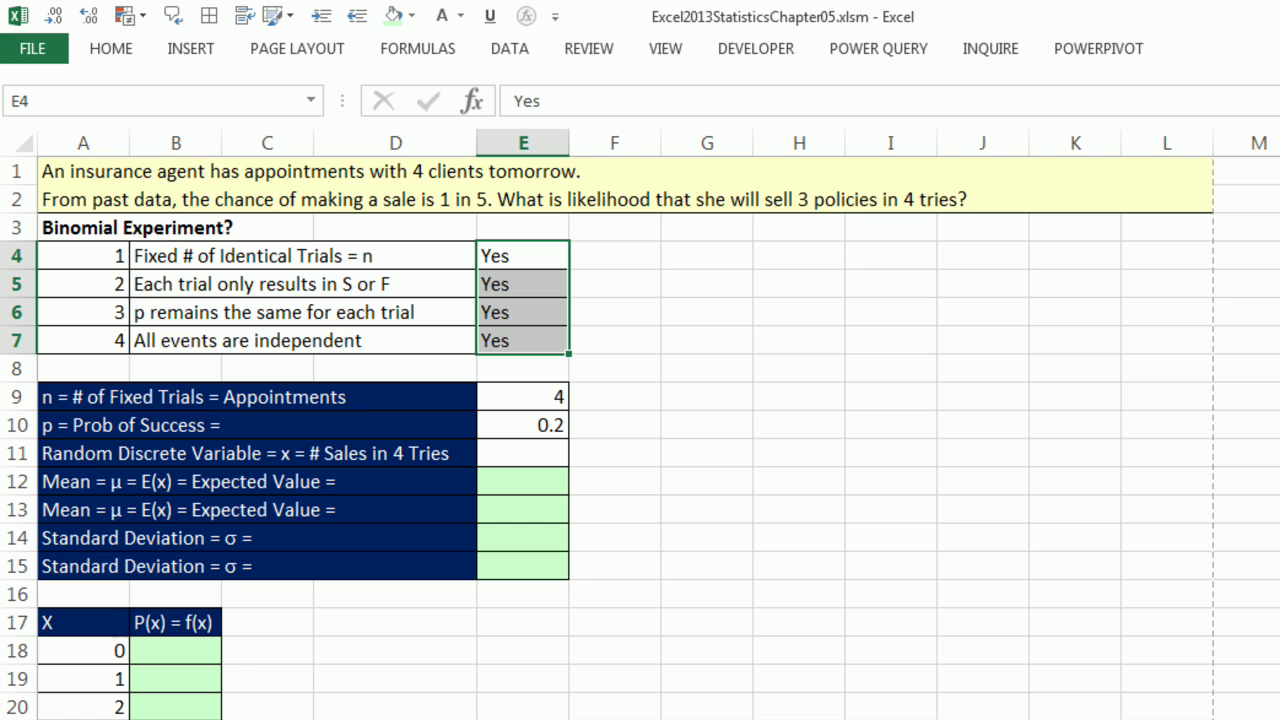
# Enter =BINOM.DIST(A18,$E$9,$E$10,0) in B18 to calculate the probability for the first X value
pyautogui.scroll(-3, 640, 430)
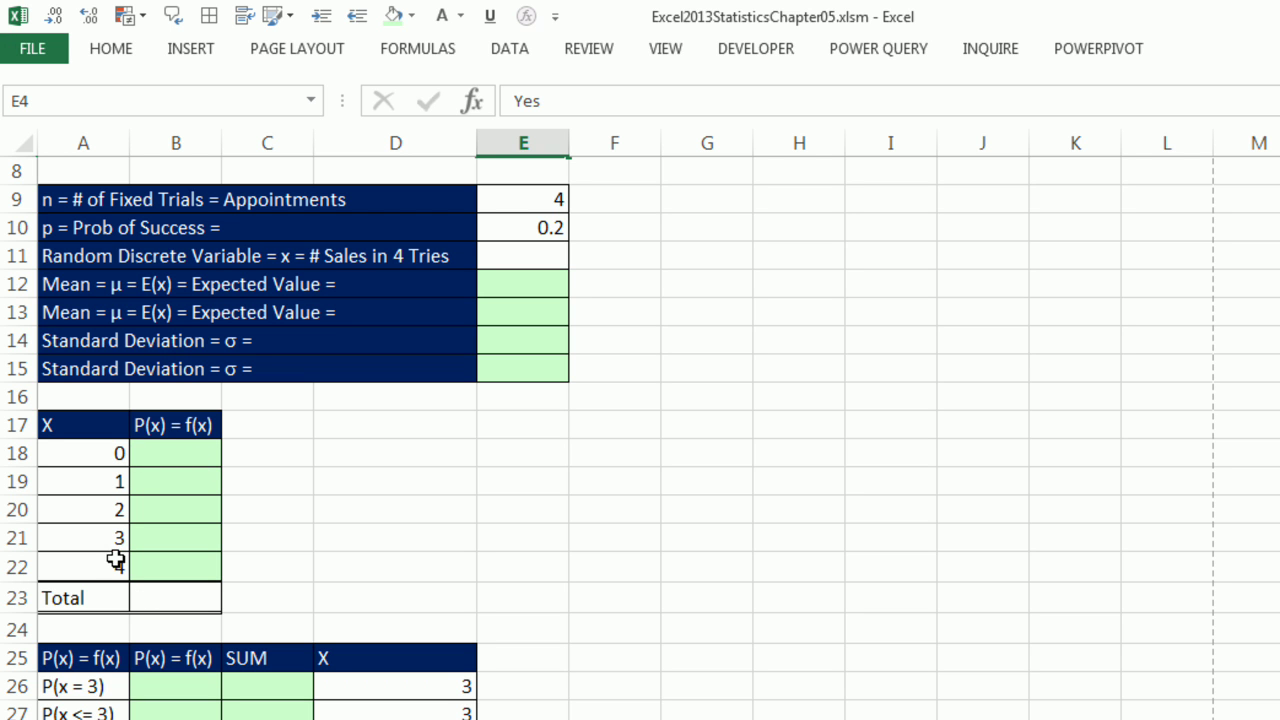
pyautogui.click(177, 454)
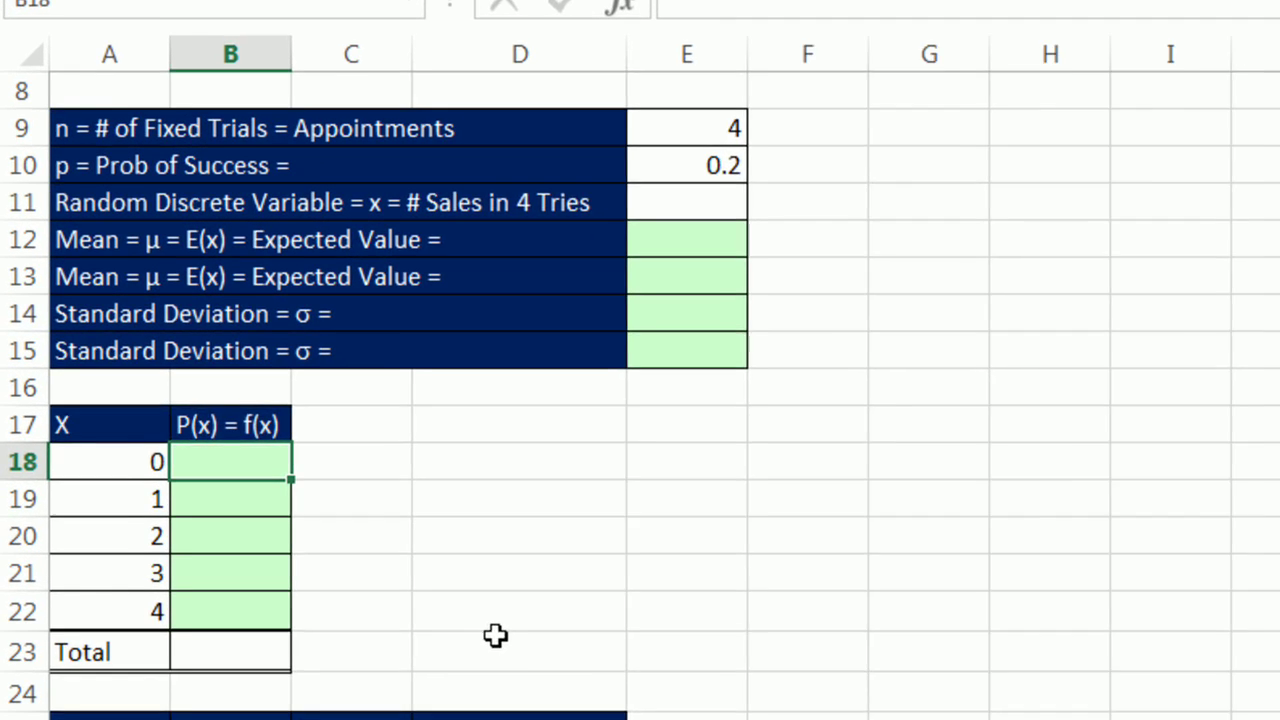
pyautogui.write('=bi')
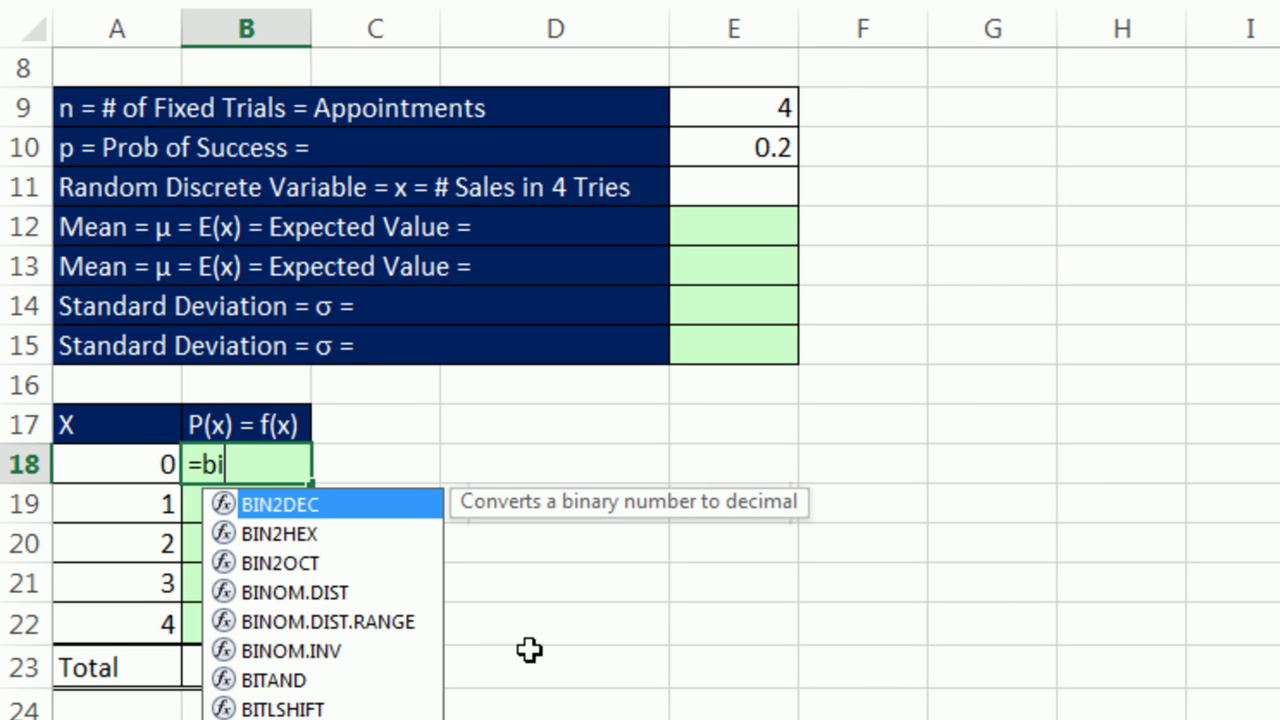
pyautogui.write('nom')
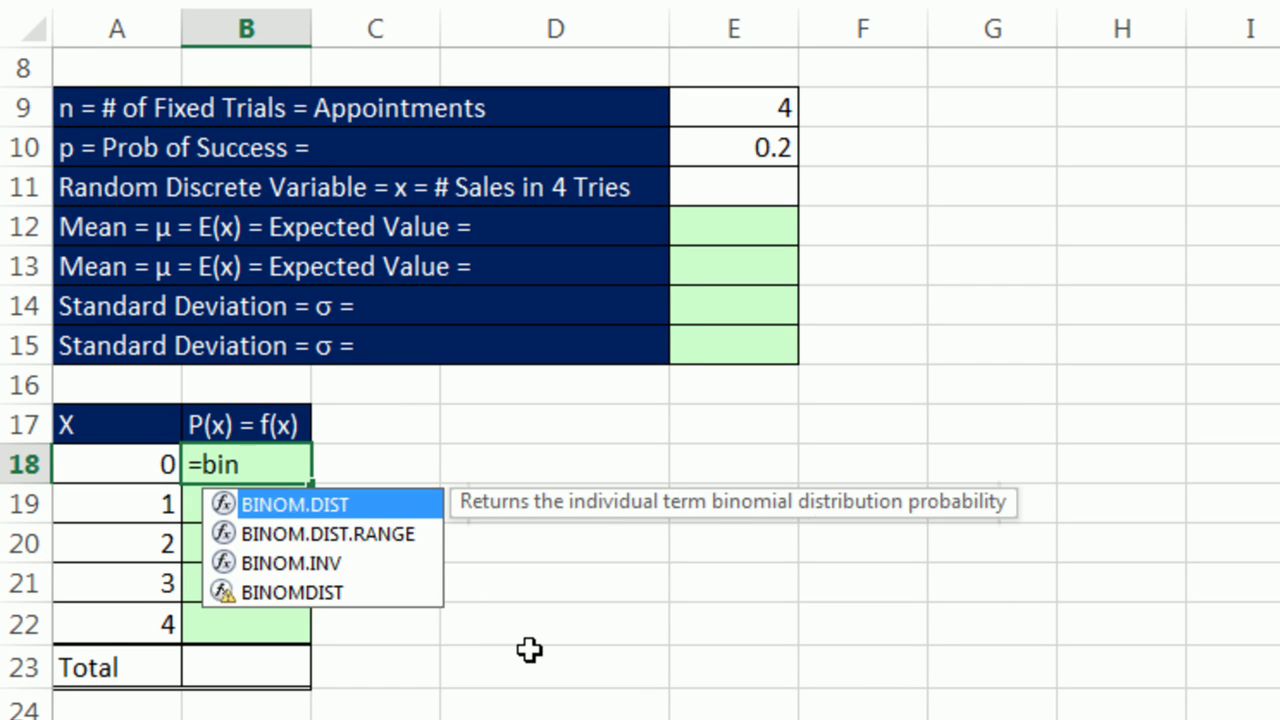
pyautogui.press('Tab')
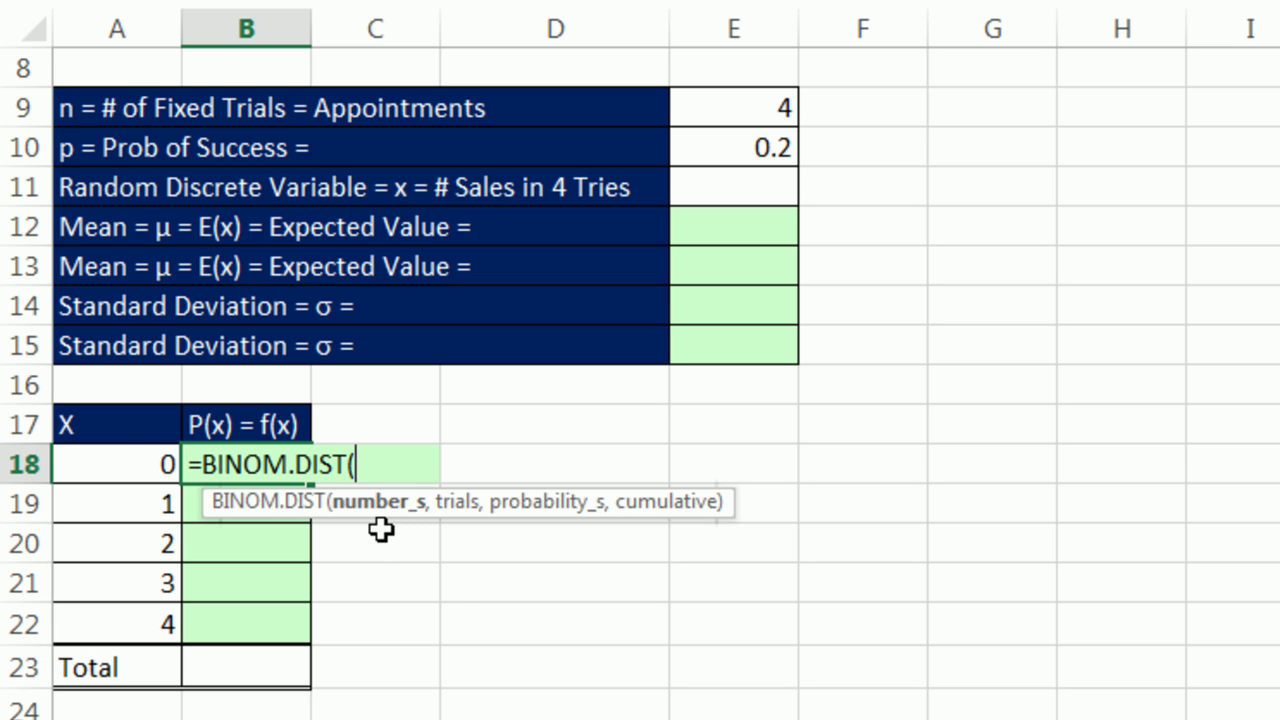
pyautogui.click(116, 458)
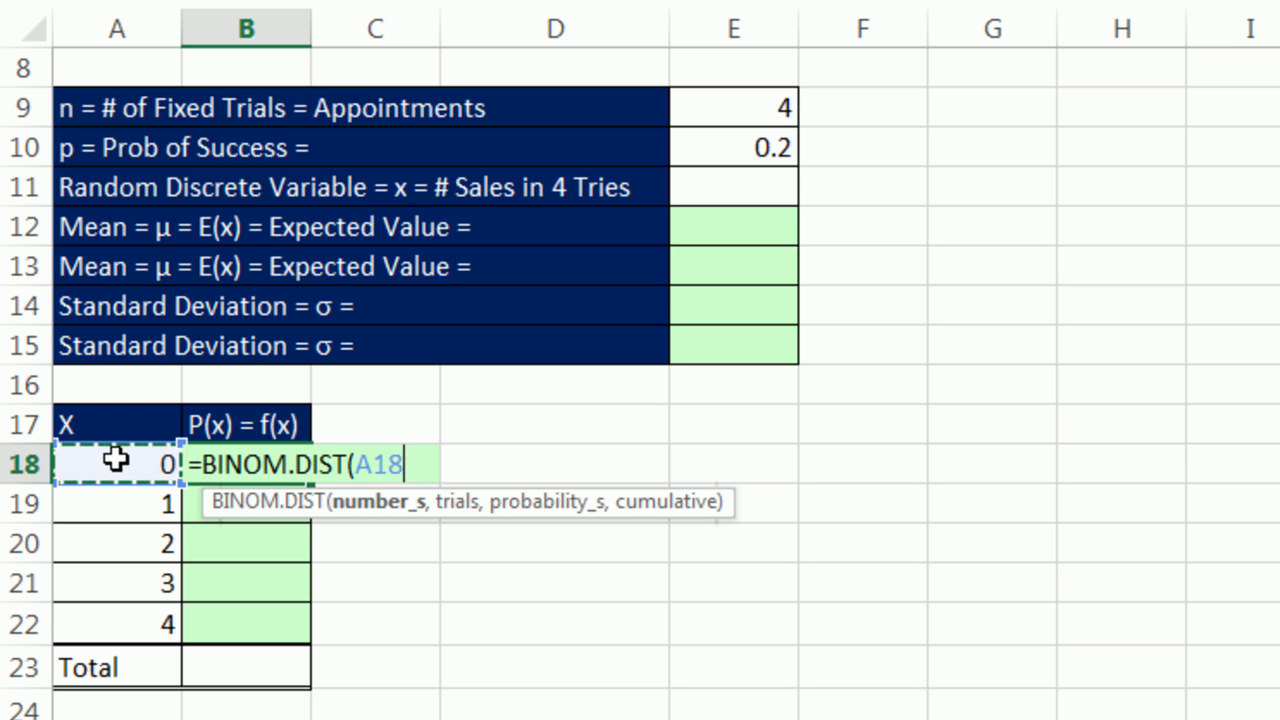
pyautogui.write(',')
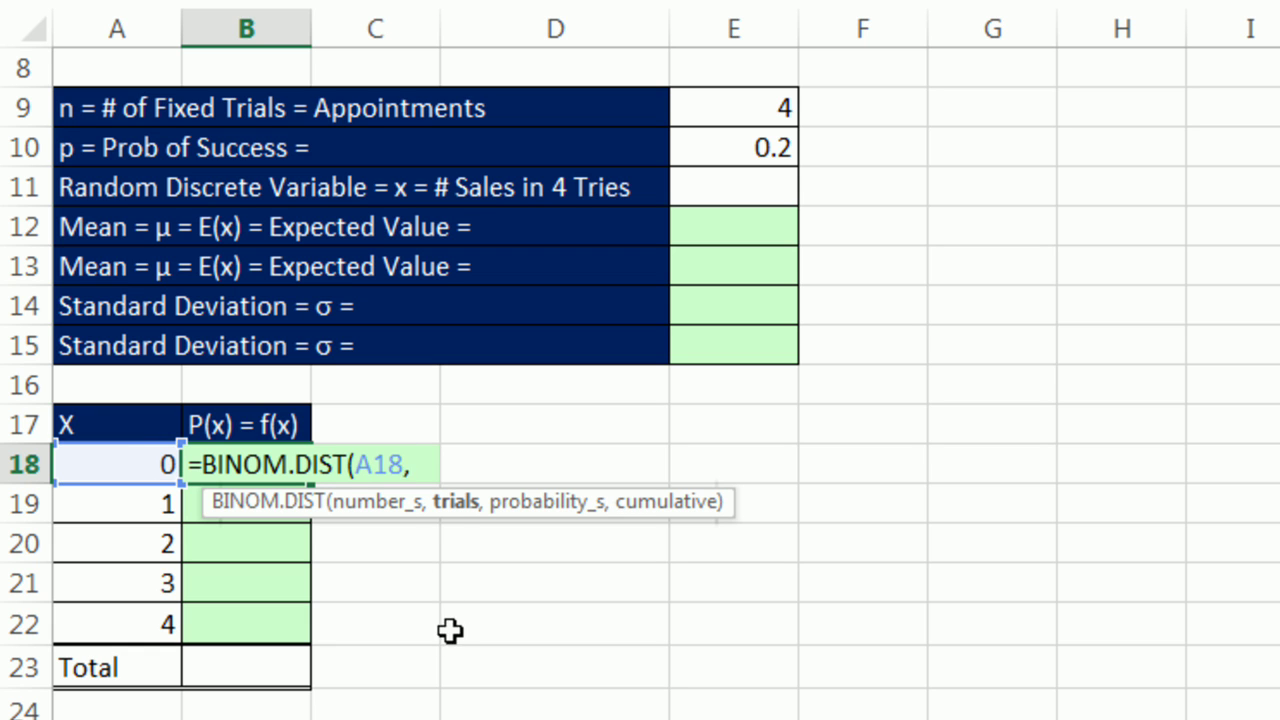
pyautogui.click(763, 113)
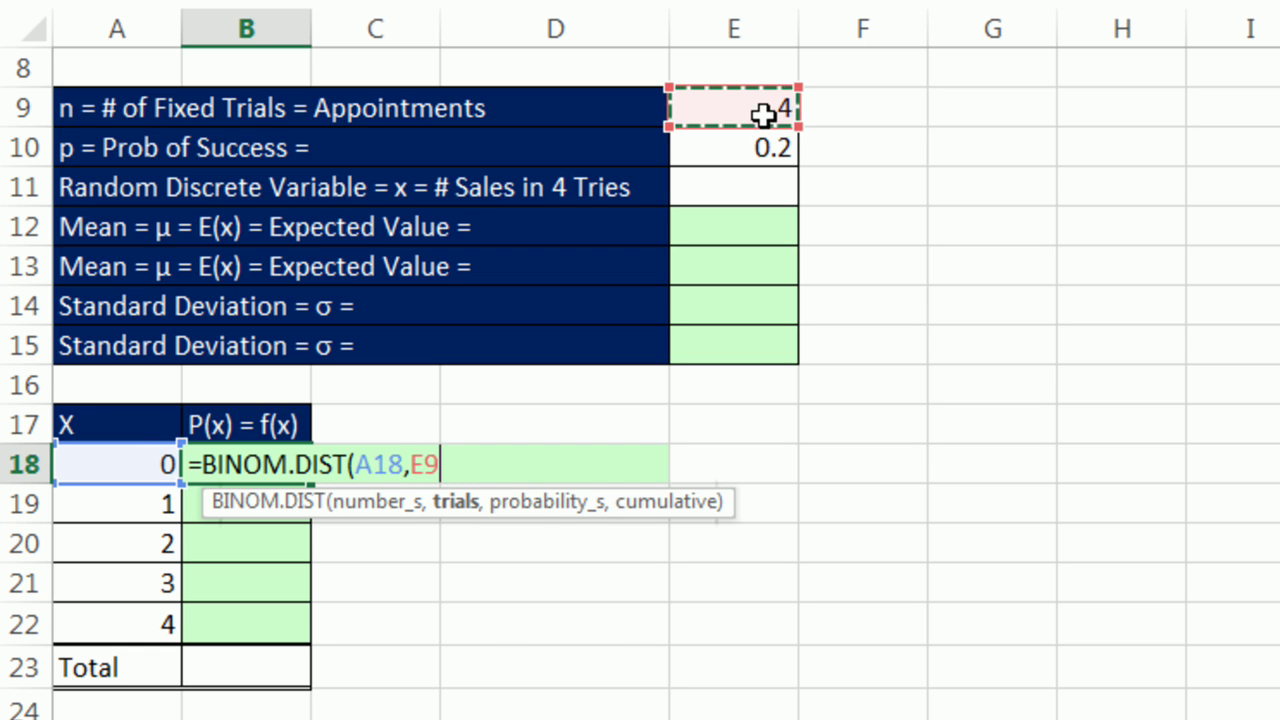
pyautogui.press('F4')
pyautogui.press('F4')
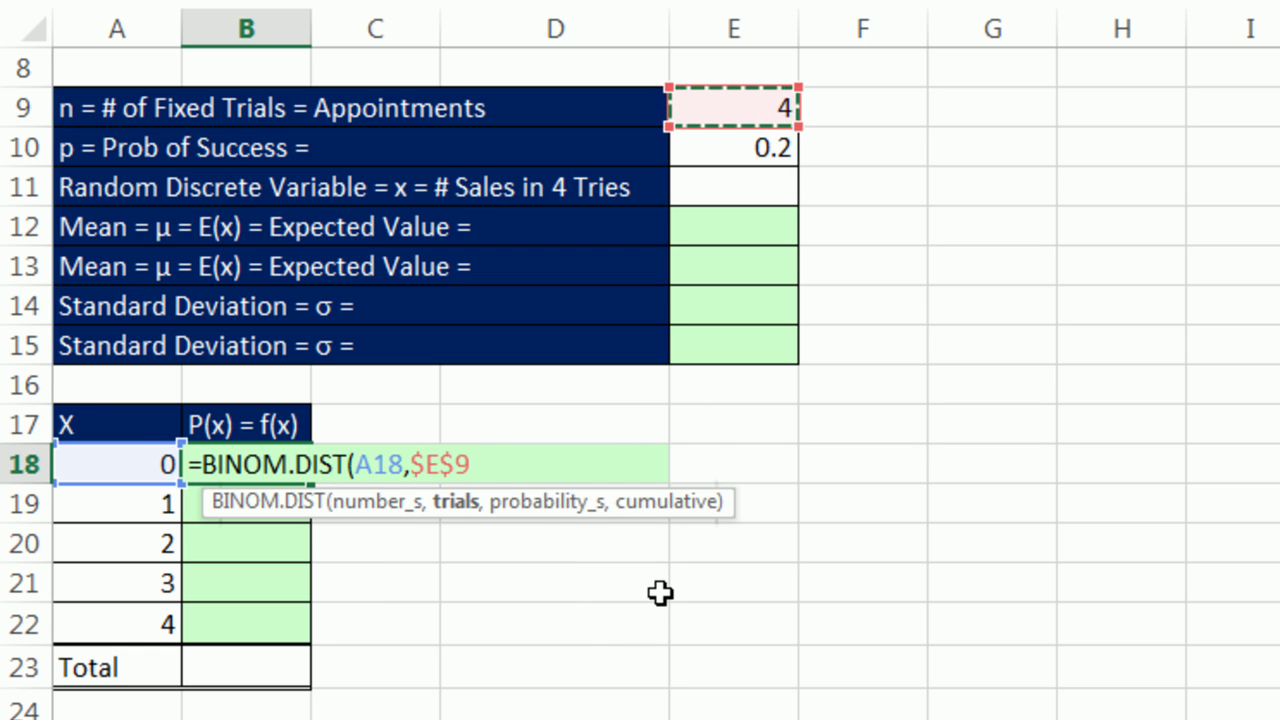
pyautogui.write(',')
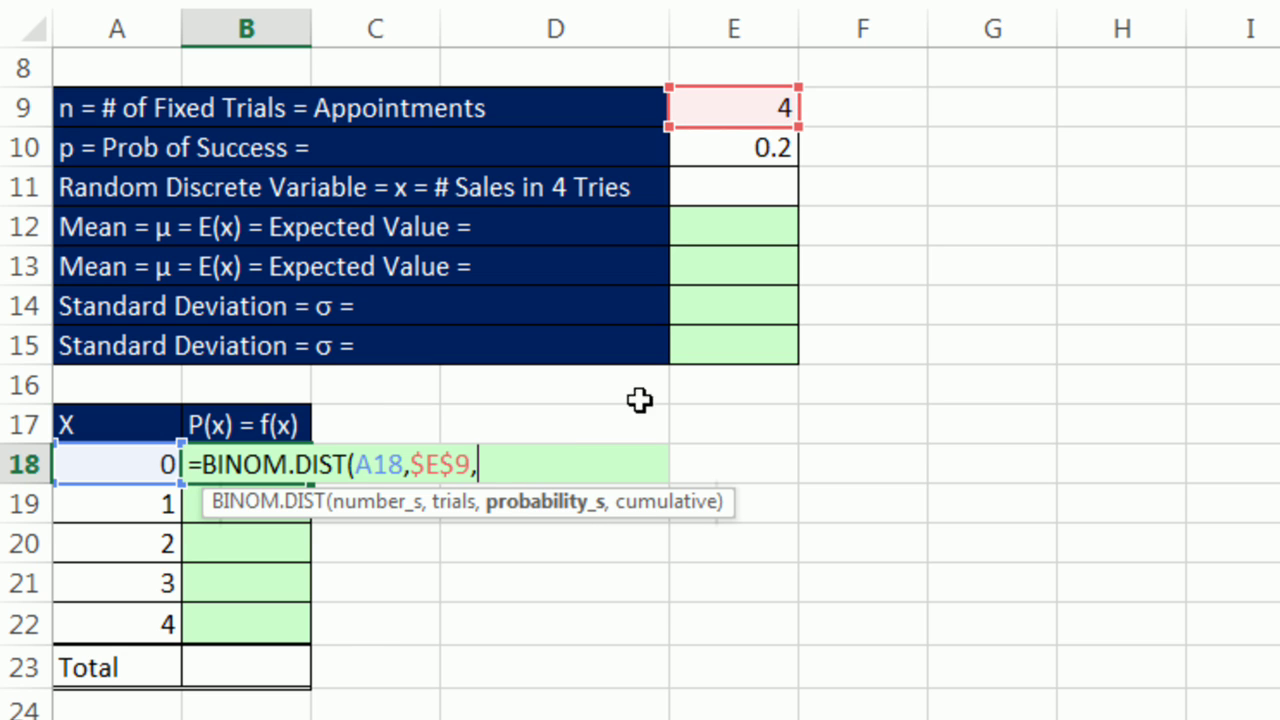
pyautogui.click(740, 147)
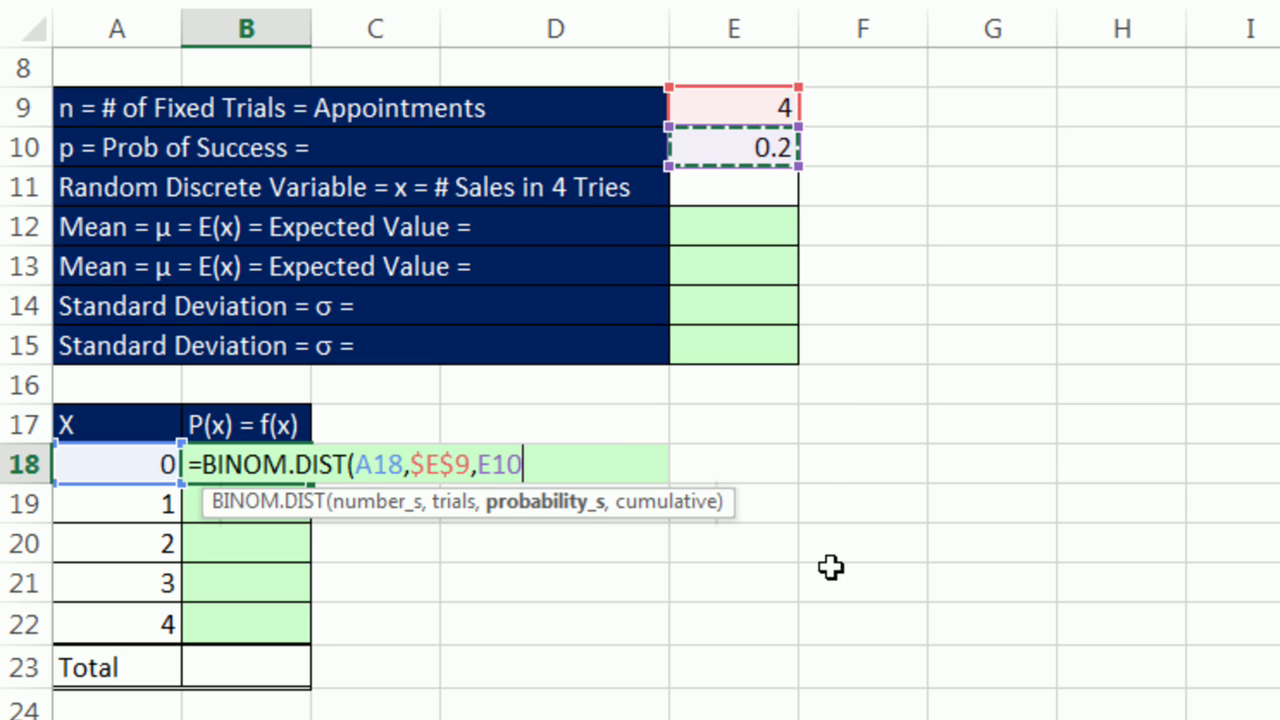
pyautogui.press('F4')
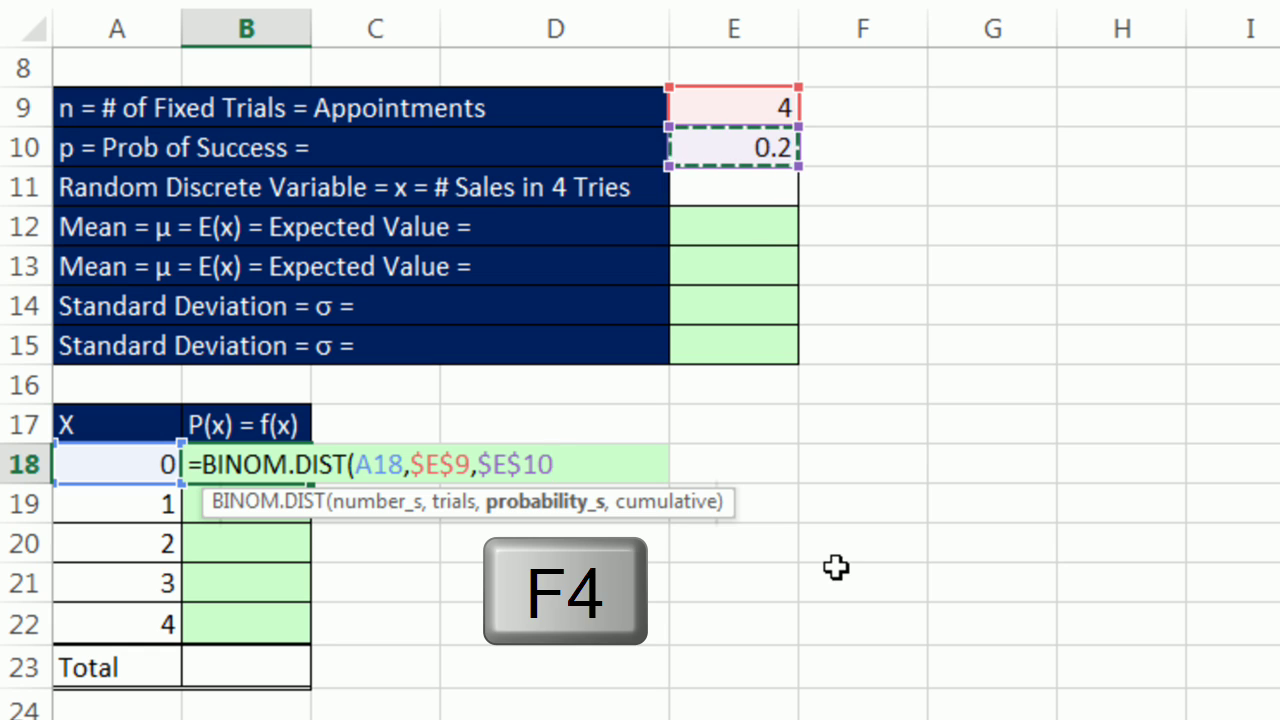
pyautogui.write(',')
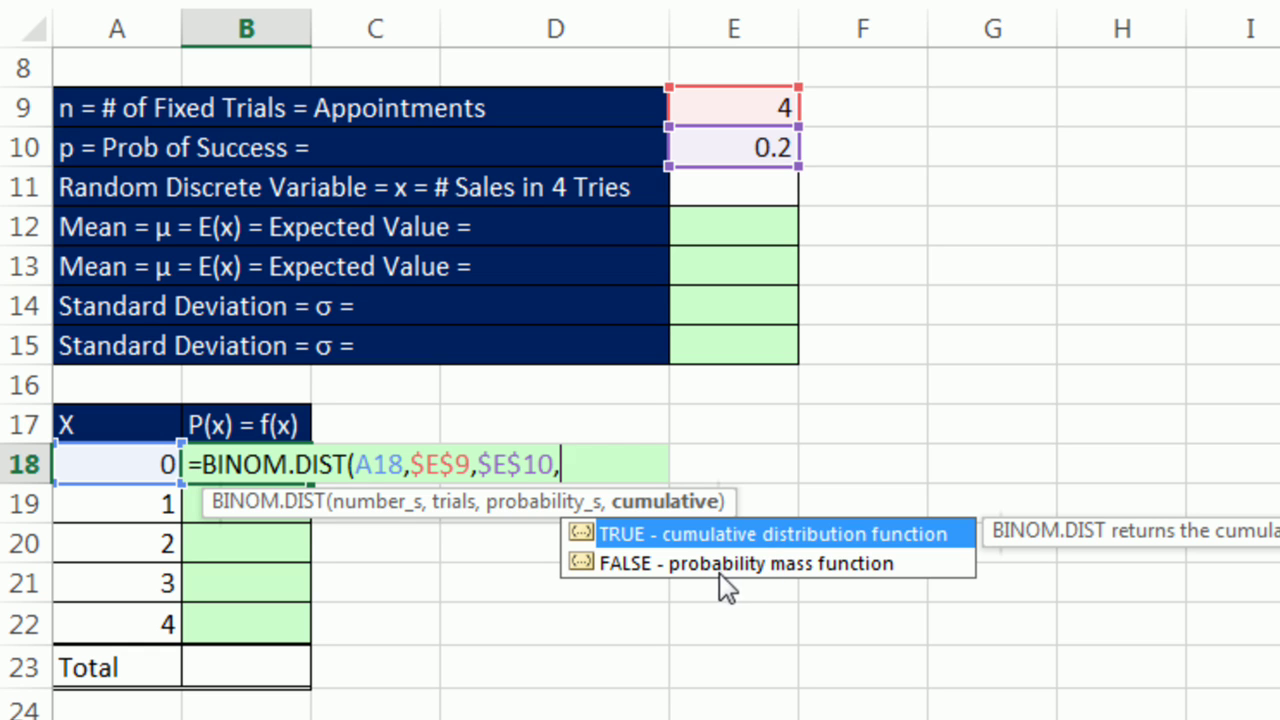
pyautogui.write('0)')
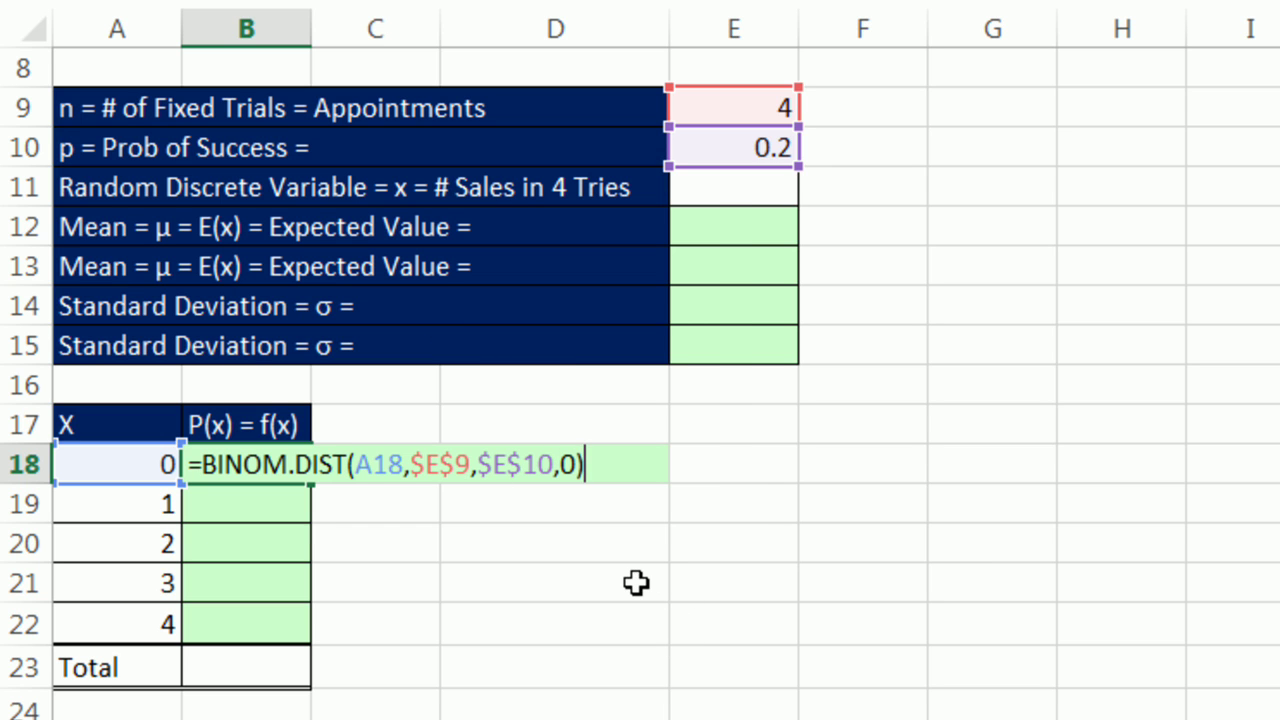
pyautogui.hotkey('ctrl', 'Return')
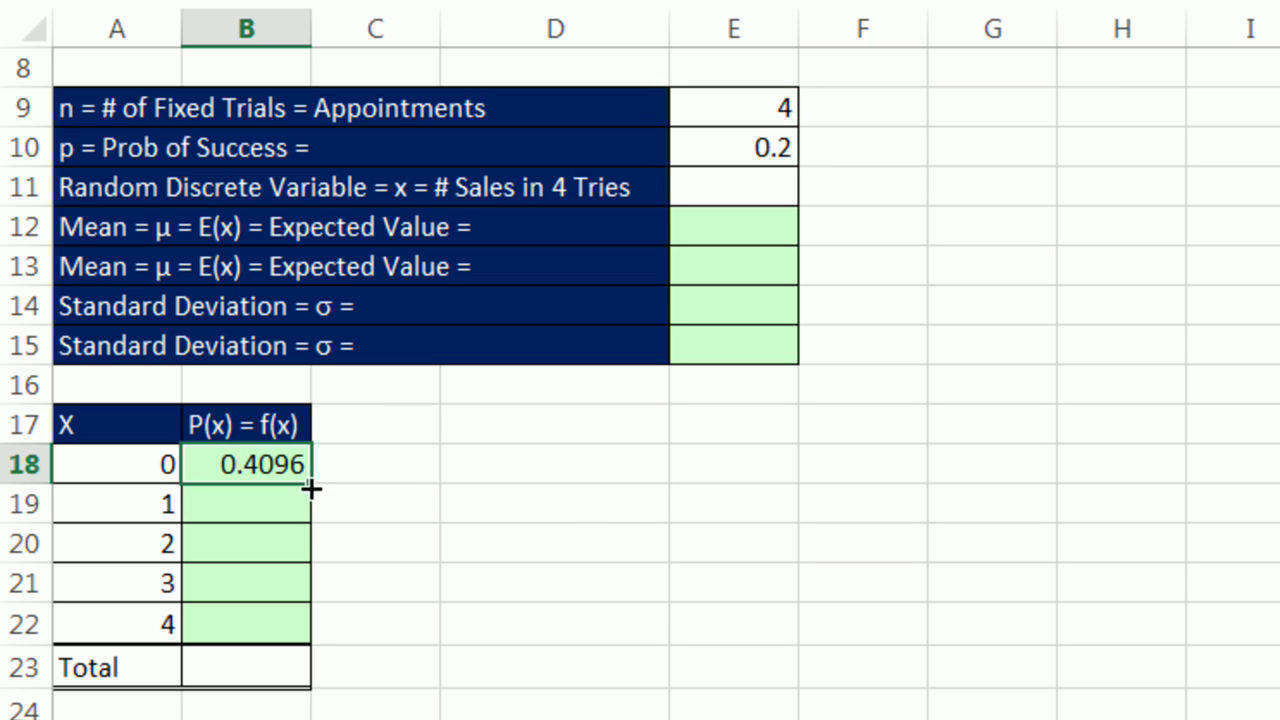
# Copy the B18 probability formula down through B22 and sum the probabilities in the Total cell B23
pyautogui.moveTo(311, 482); pyautogui.dragTo(329, 640)
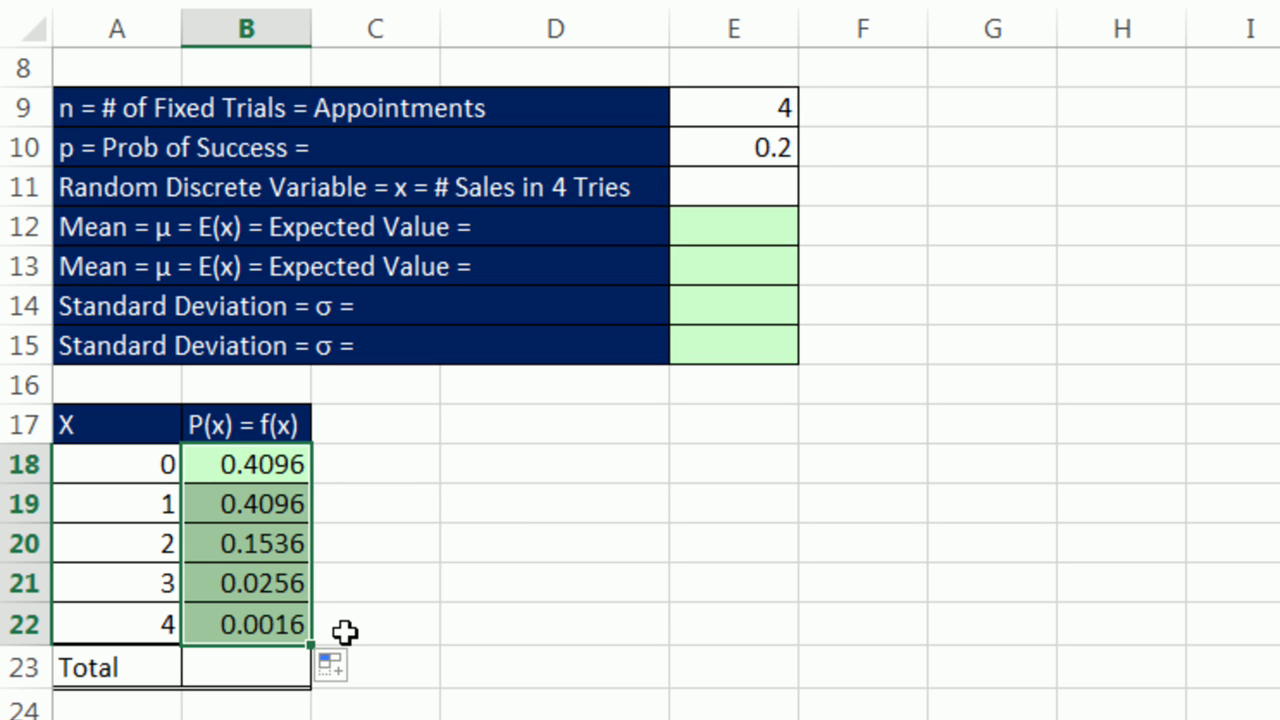
pyautogui.click(297, 674)
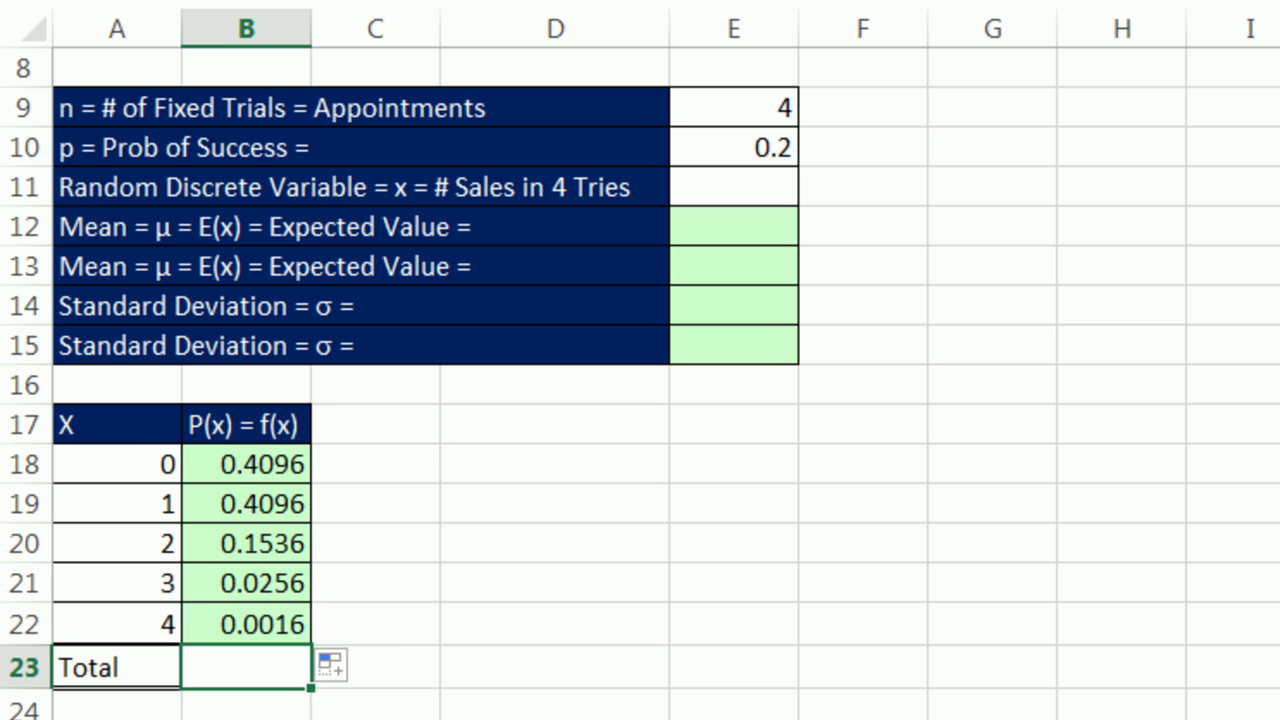
pyautogui.hotkey('alt', '=')
pyautogui.press('Return')
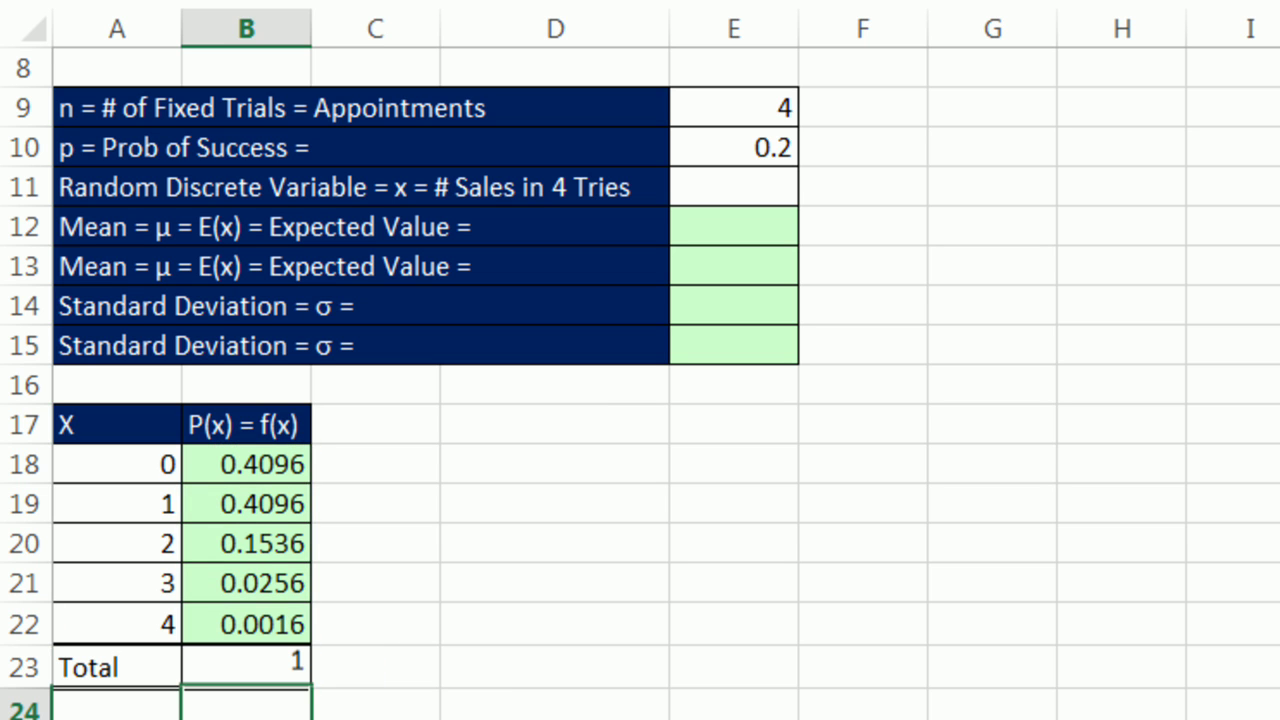
# Compare the BINOM.DIST formula in B18 with the factorial formula in K17 and the COMBIN formula in L17
pyautogui.click(265, 465)
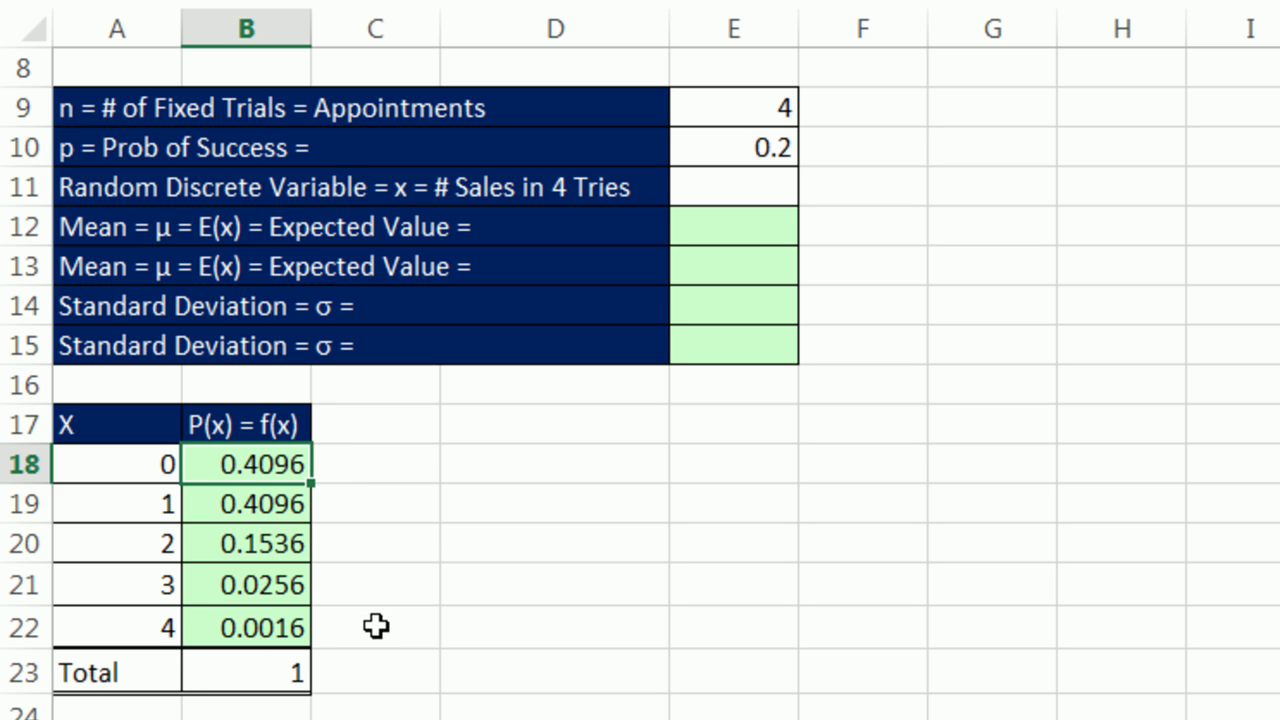
pyautogui.doubleClick(274, 474)
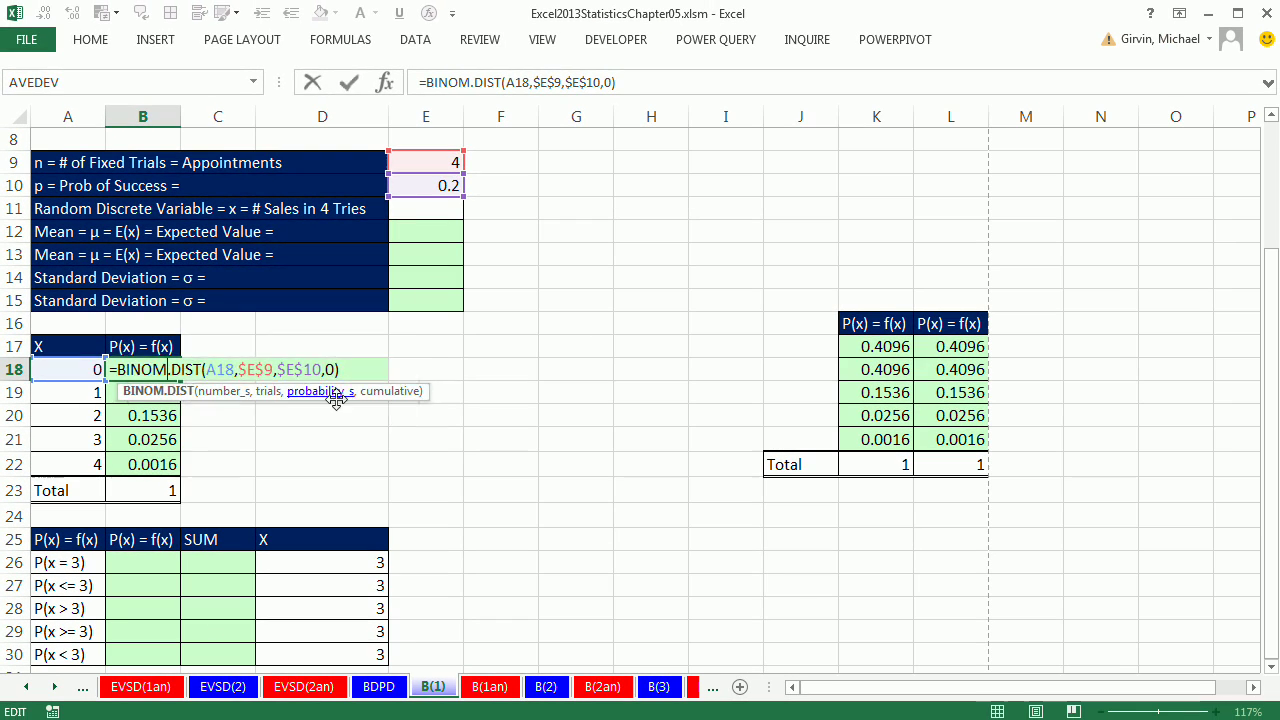
pyautogui.press('Escape')
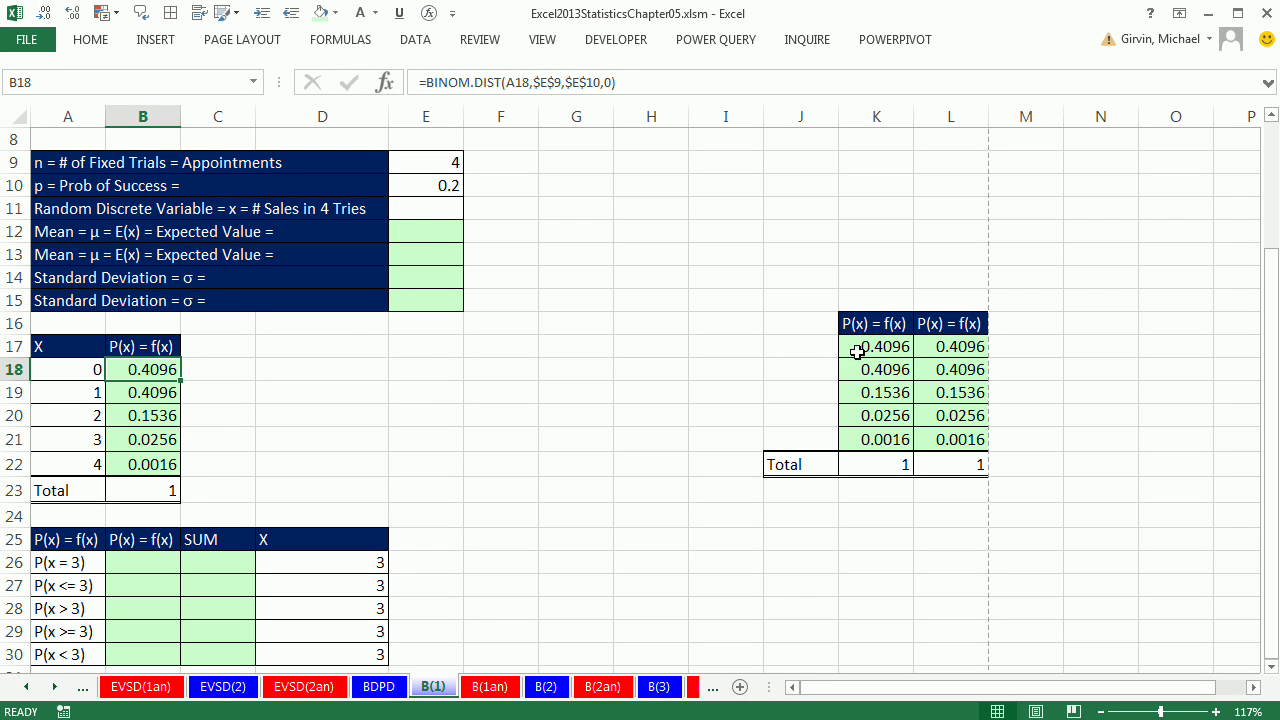
pyautogui.click(857, 351)
pyautogui.doubleClick(857, 351)
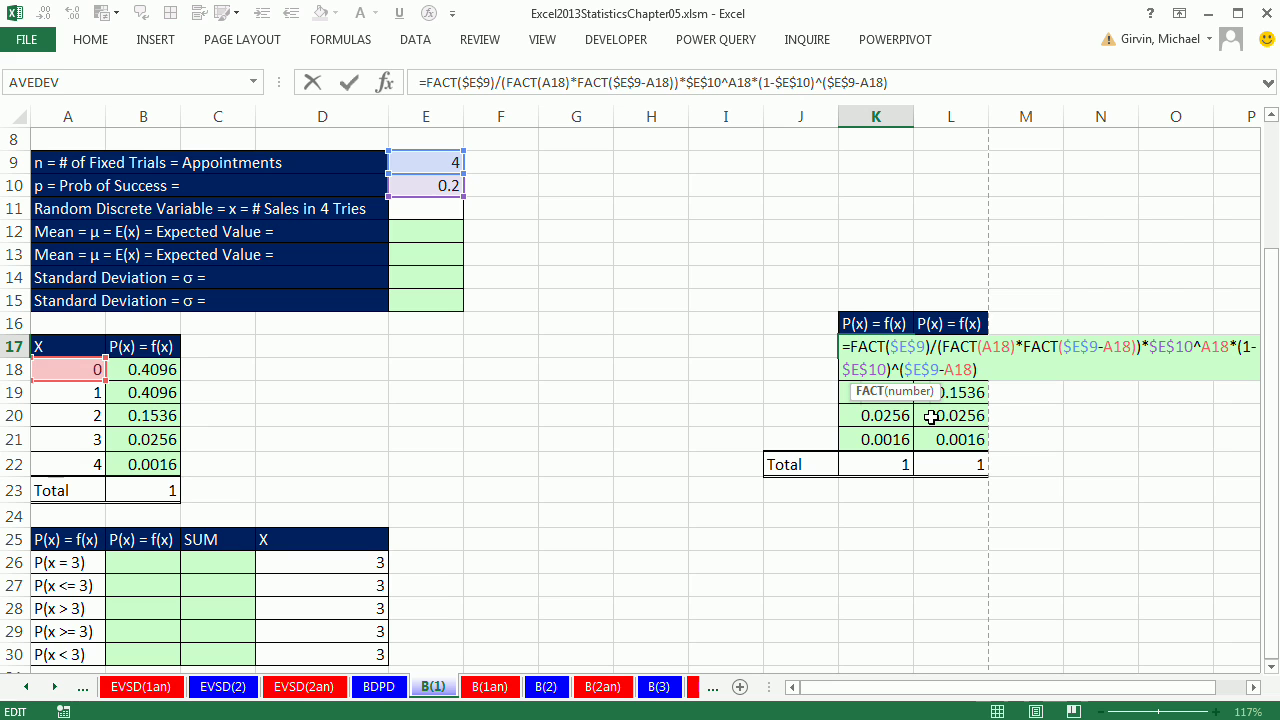
pyautogui.press('Escape')
pyautogui.click(944, 348)
pyautogui.doubleClick(944, 348)
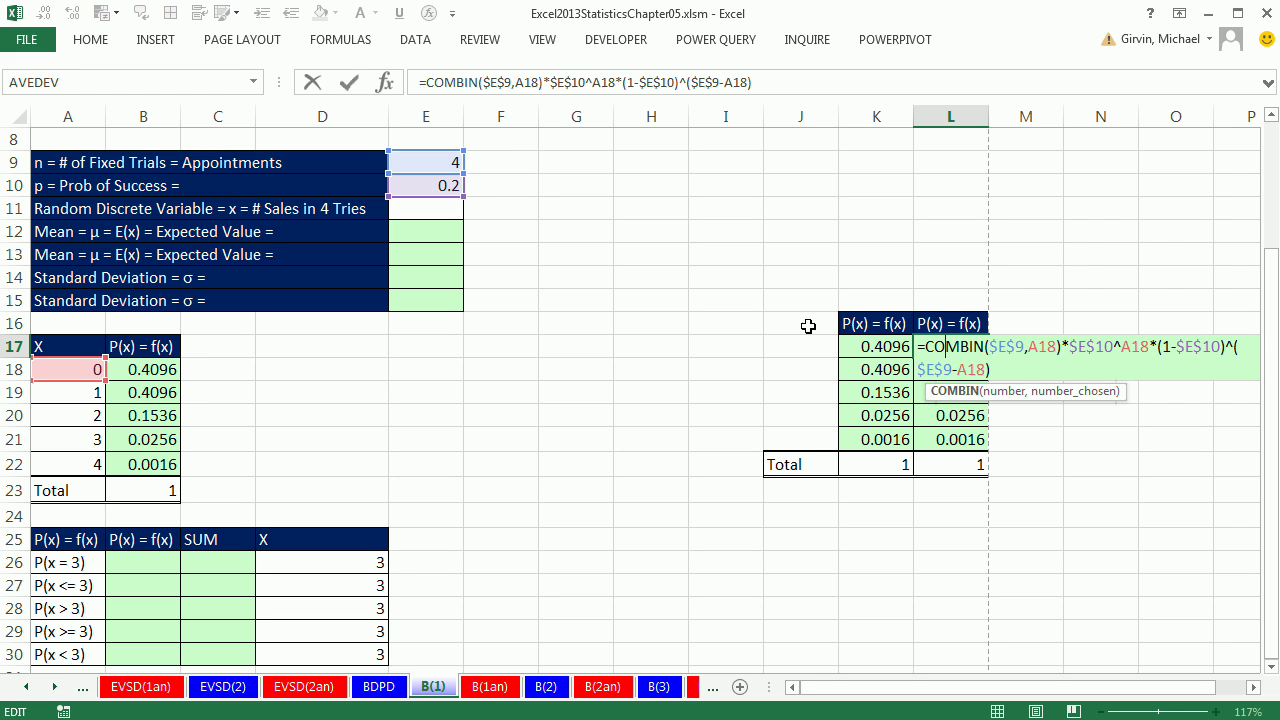
pyautogui.press('Escape')
pyautogui.doubleClick(143, 368)
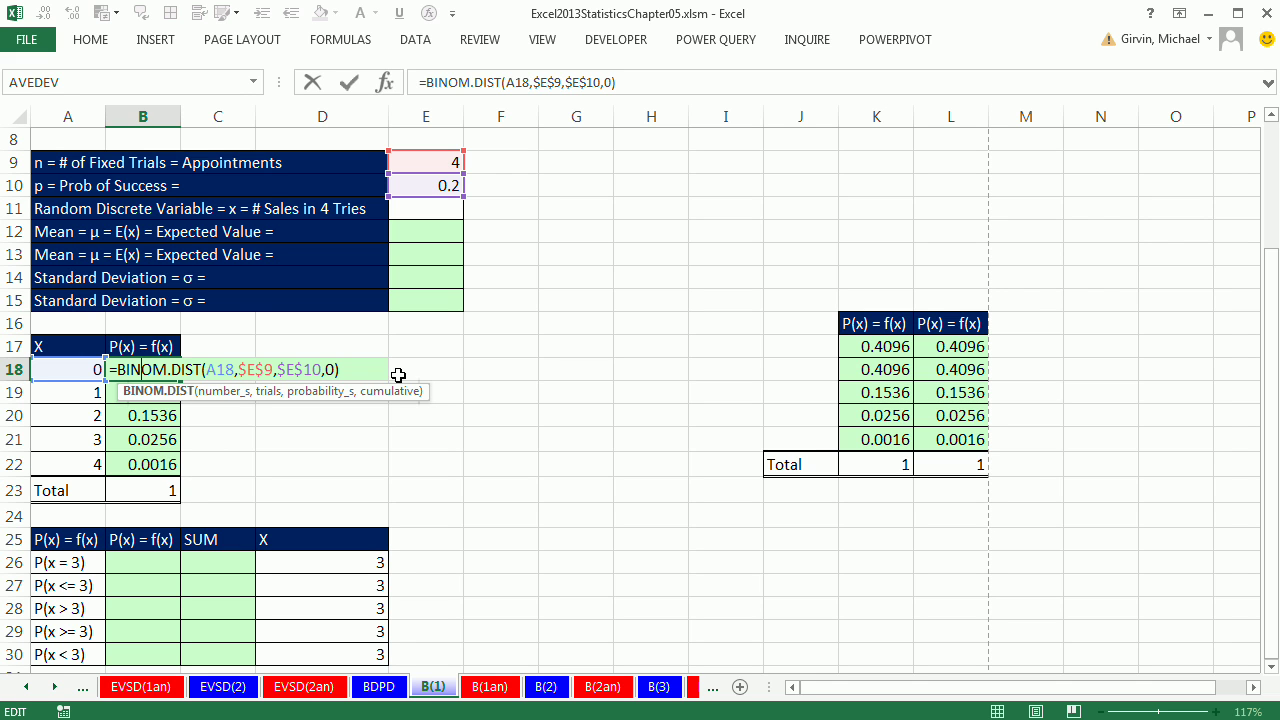
pyautogui.hotkey('ctrl', 'Return')
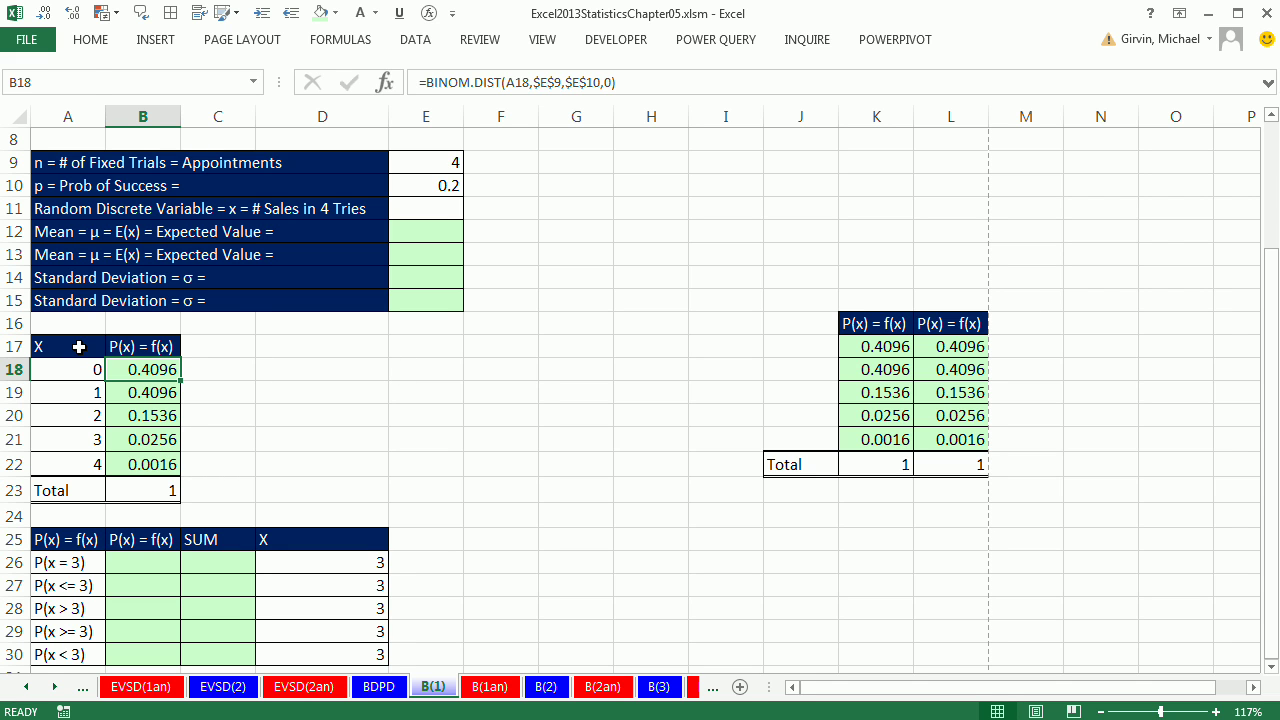
# Insert a 2-D clustered column chart from A17:B22 and delete its X data series
pyautogui.moveTo(65, 347); pyautogui.dragTo(152, 462)
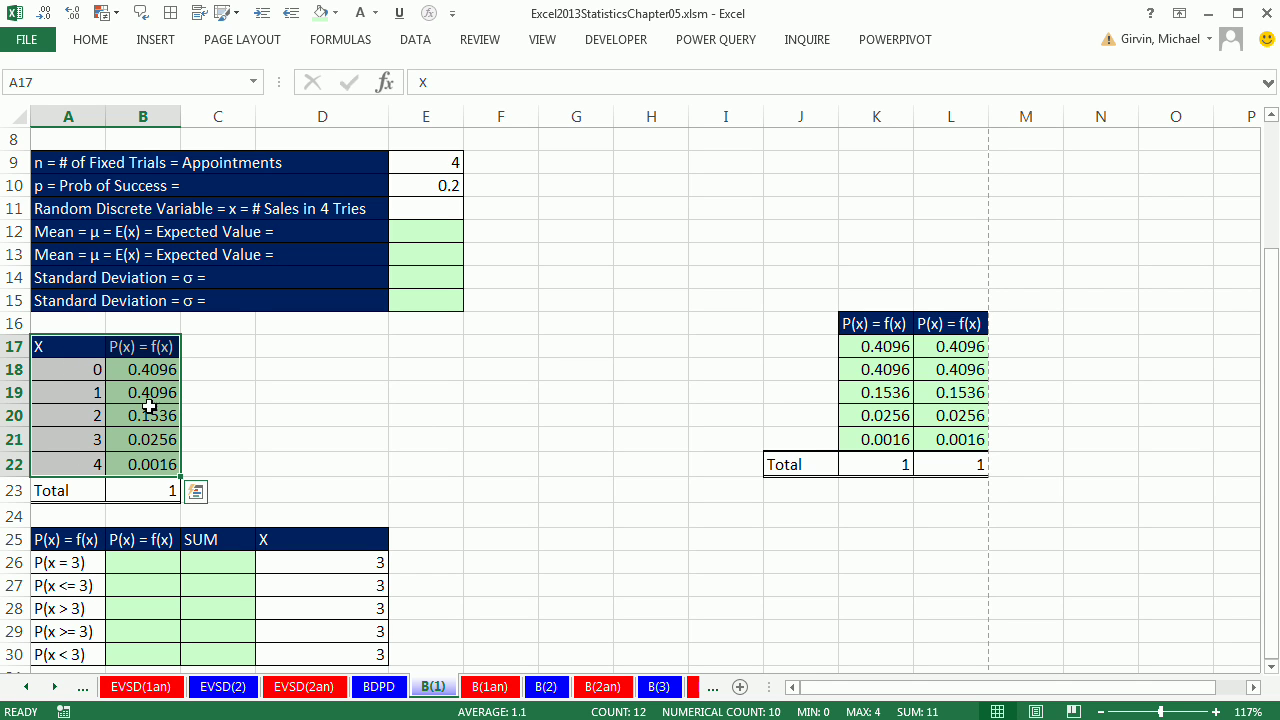
pyautogui.click(160, 40)
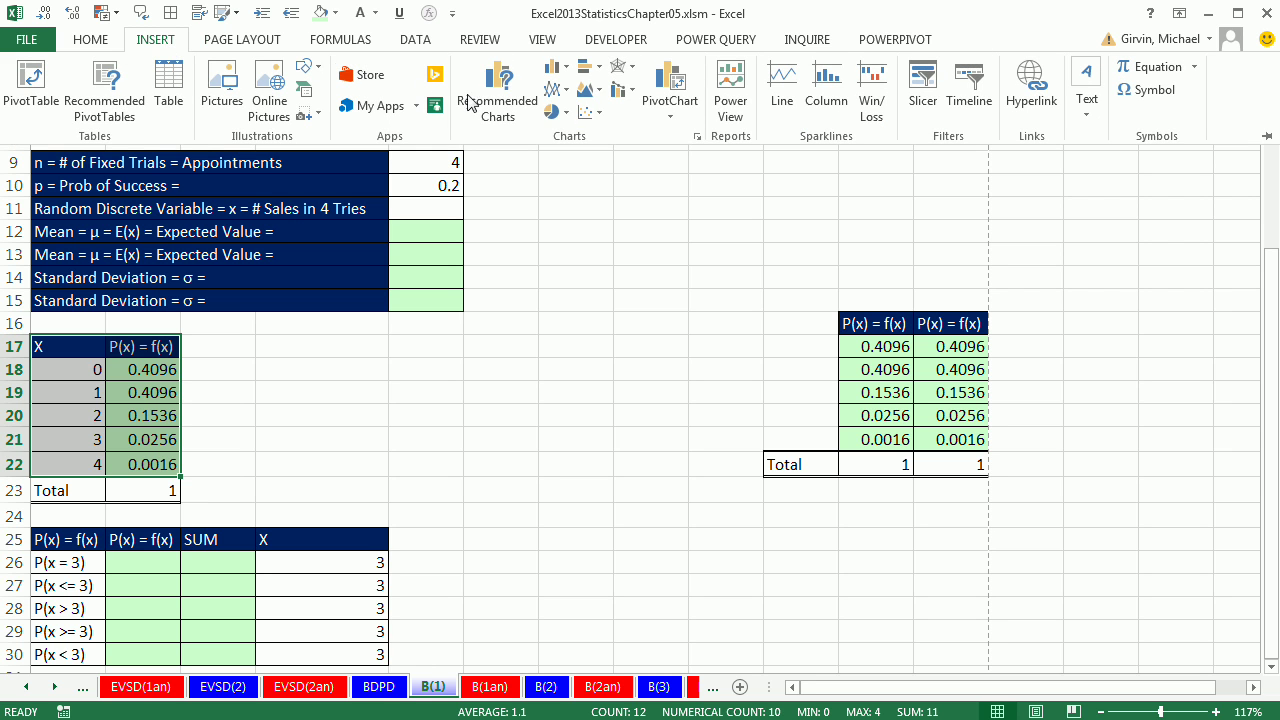
pyautogui.click(555, 67)
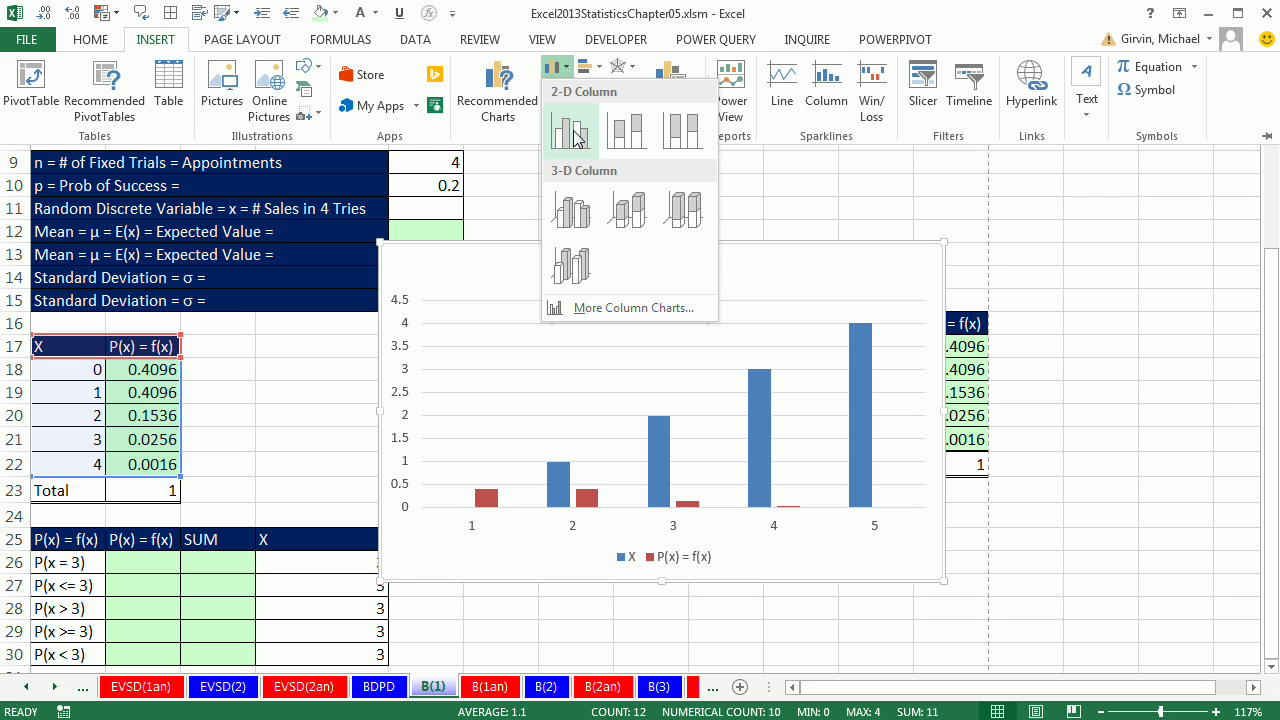
pyautogui.click(575, 136)
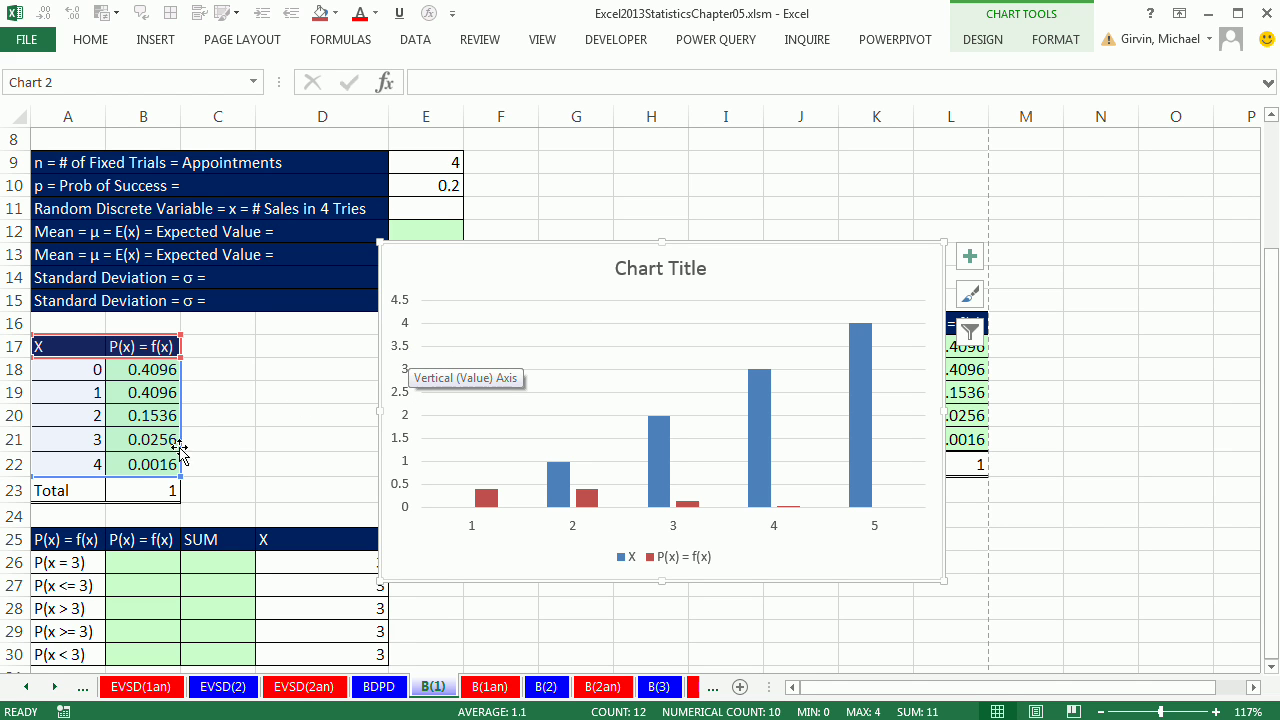
pyautogui.click(656, 442)
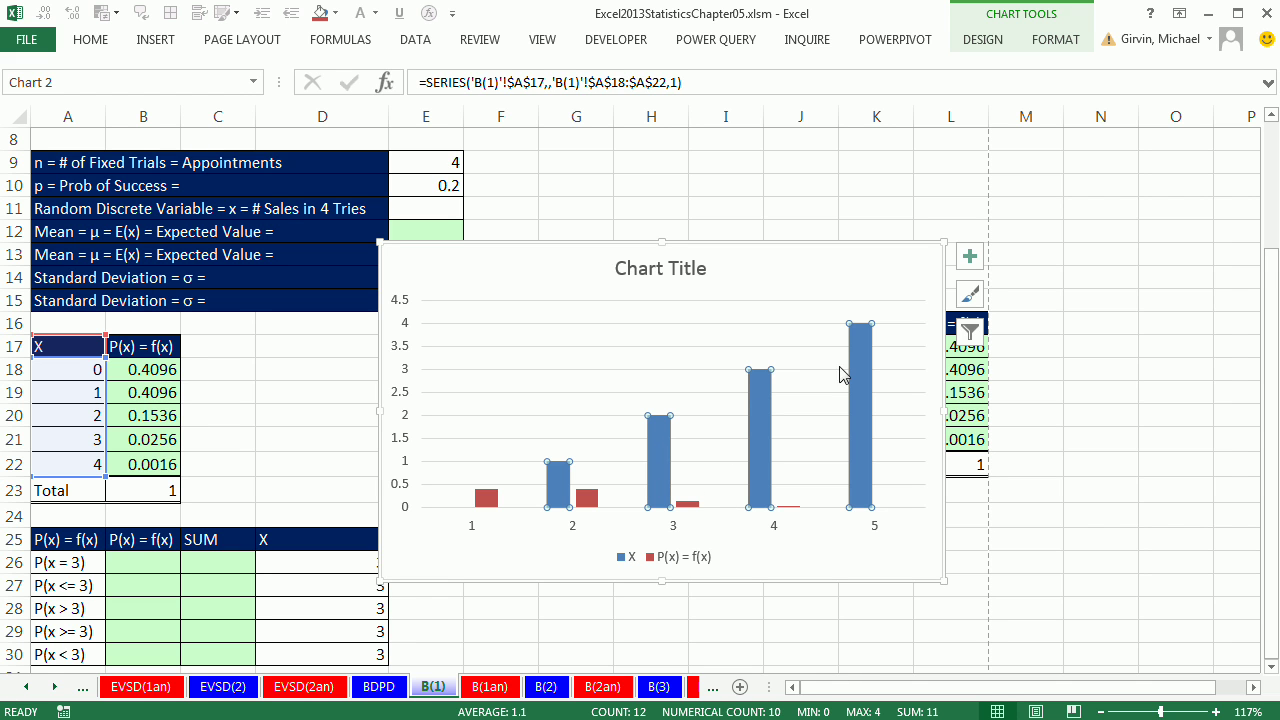
pyautogui.press('Delete')
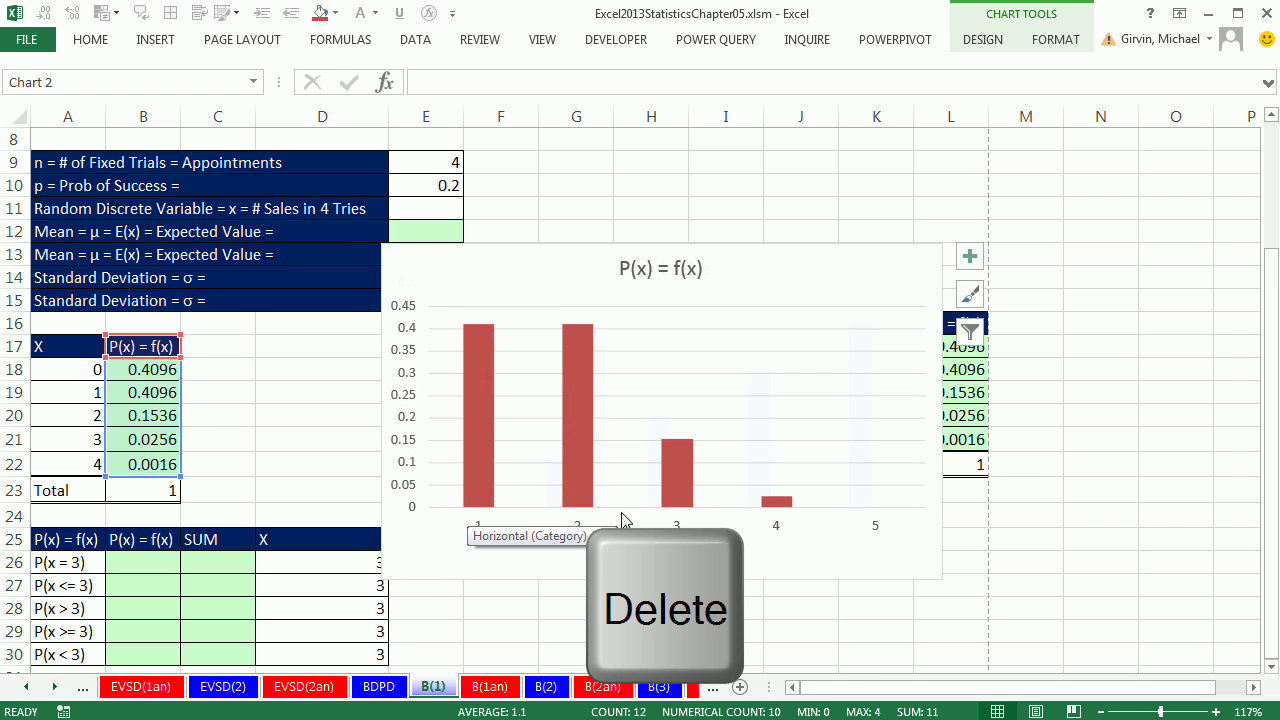
# Link the chart title to cell G4, which holds "Binomial Distribution, n = 4, p = 0.2"
pyautogui.click(678, 276)
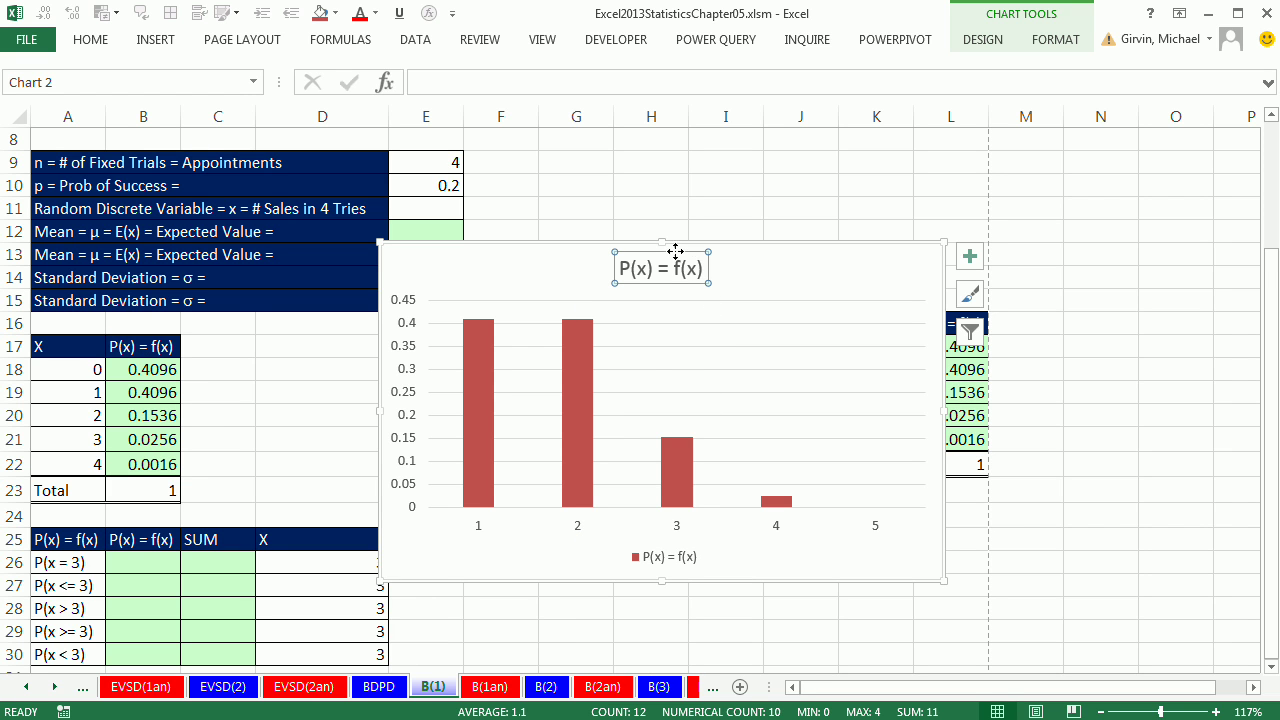
pyautogui.write('=')
pyautogui.moveTo(1270, 300); pyautogui.dragTo(1258, 190)
pyautogui.click(561, 206)
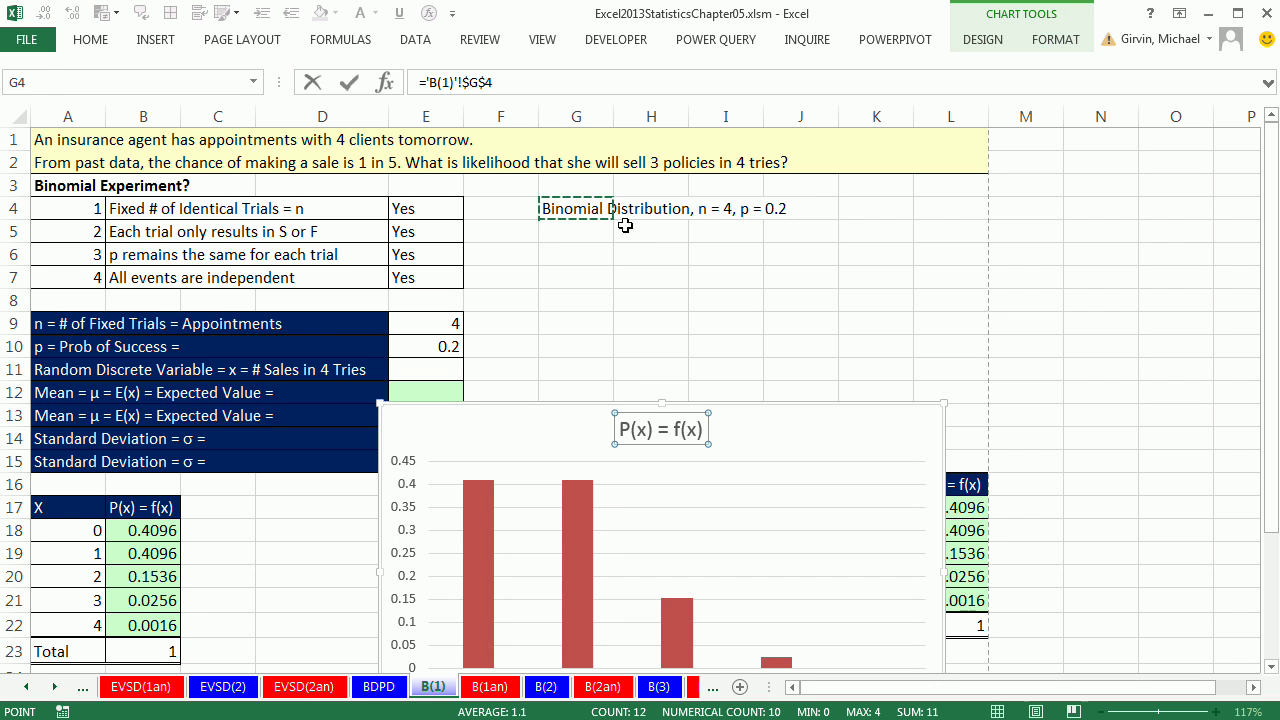
pyautogui.press('Return')
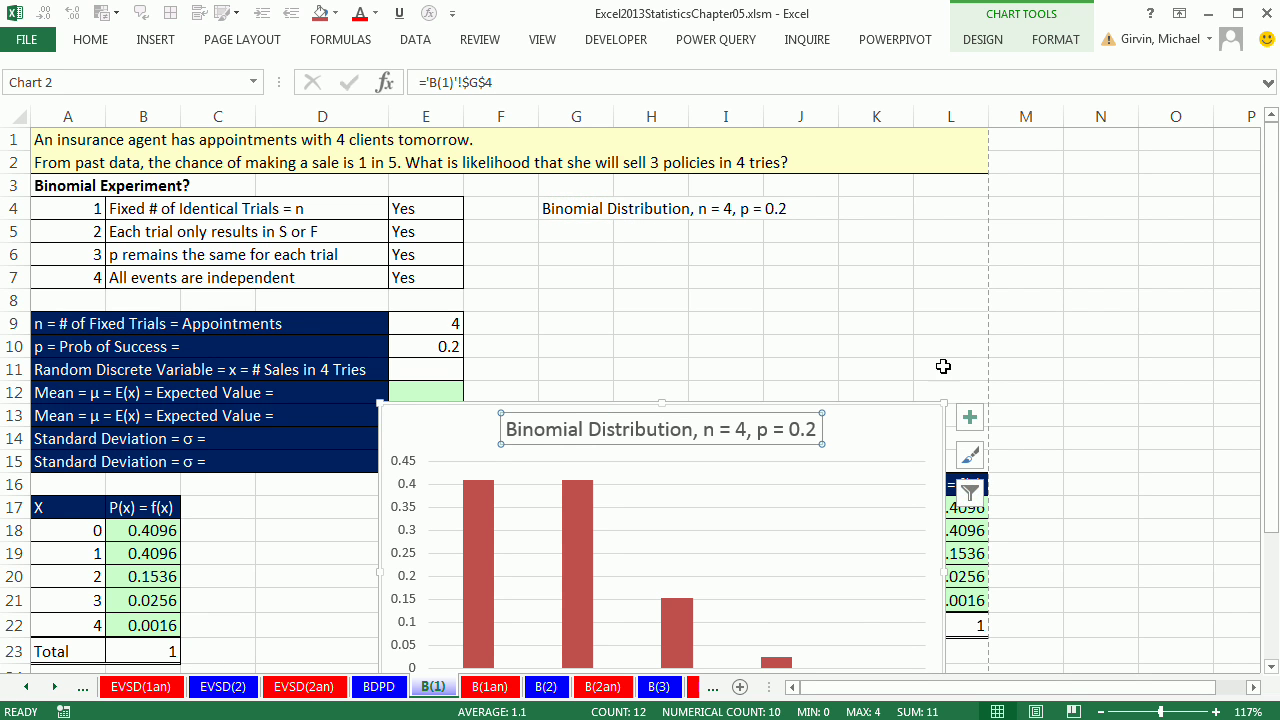
# Delete the P(x) = f(x) legend from the column chart
pyautogui.scroll(-1, 1164, 596)
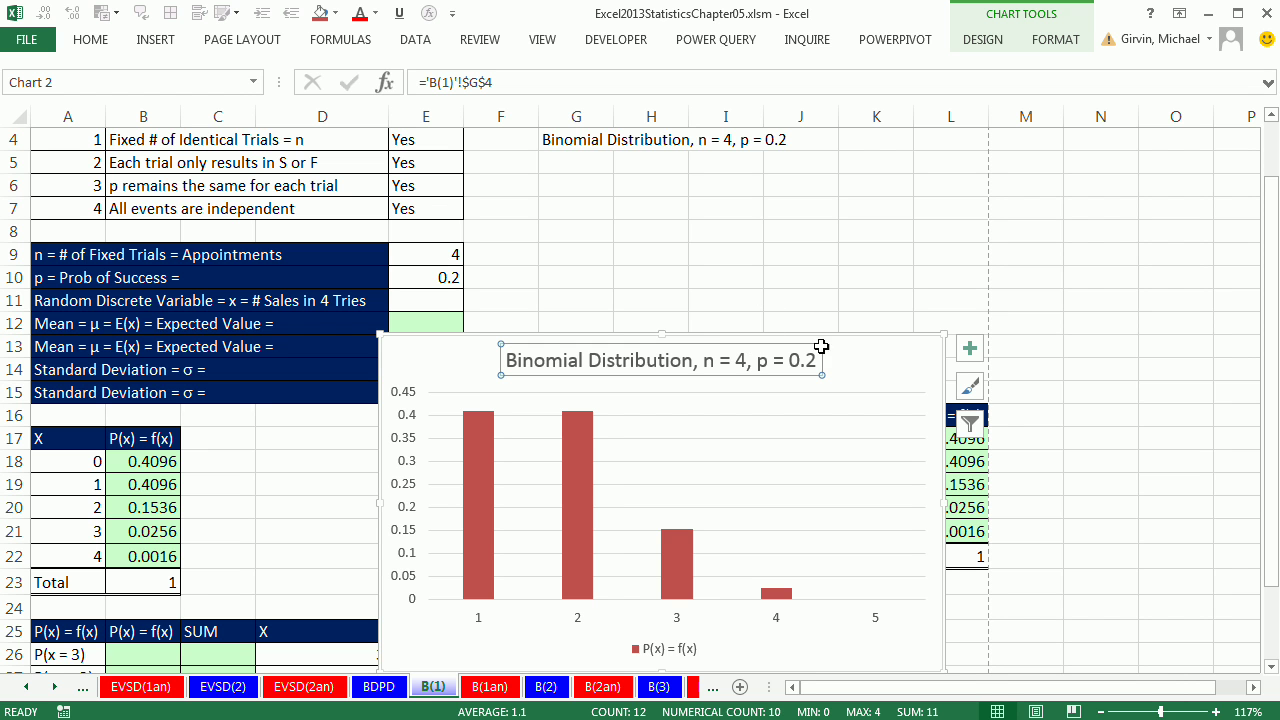
pyautogui.scroll(-1, 1272, 676)
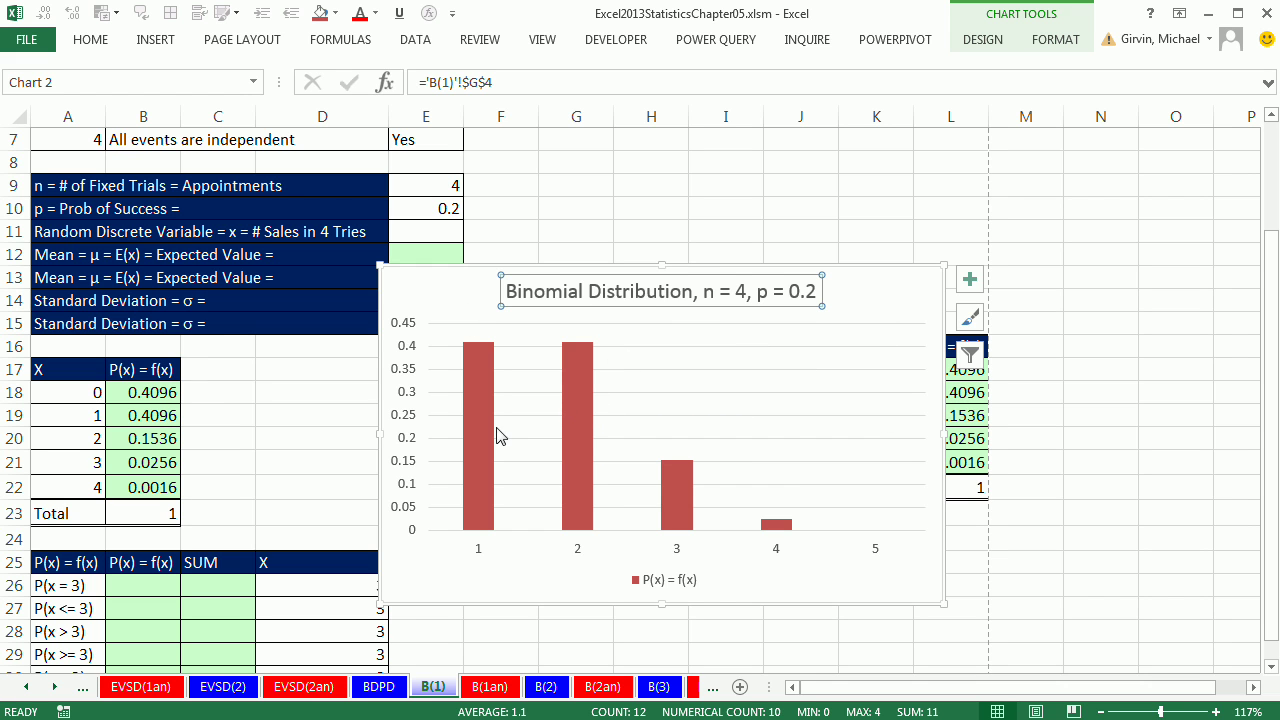
pyautogui.click(696, 585)
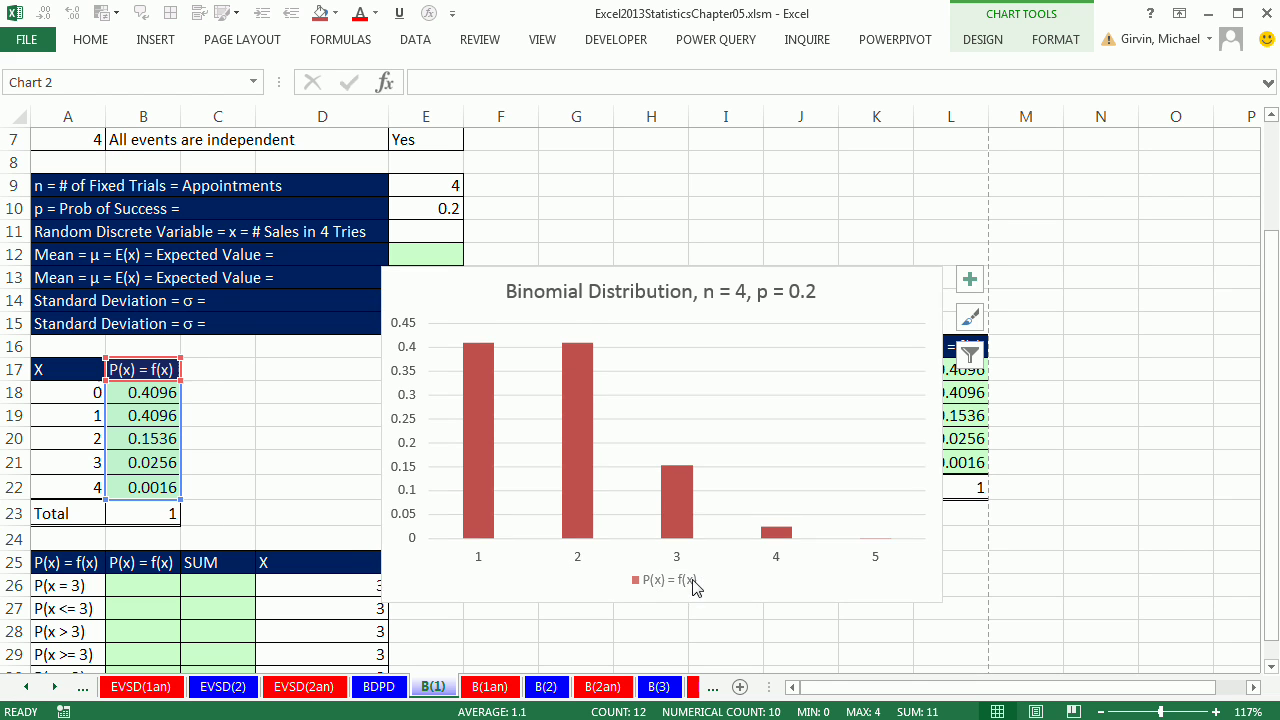
pyautogui.press('Delete')
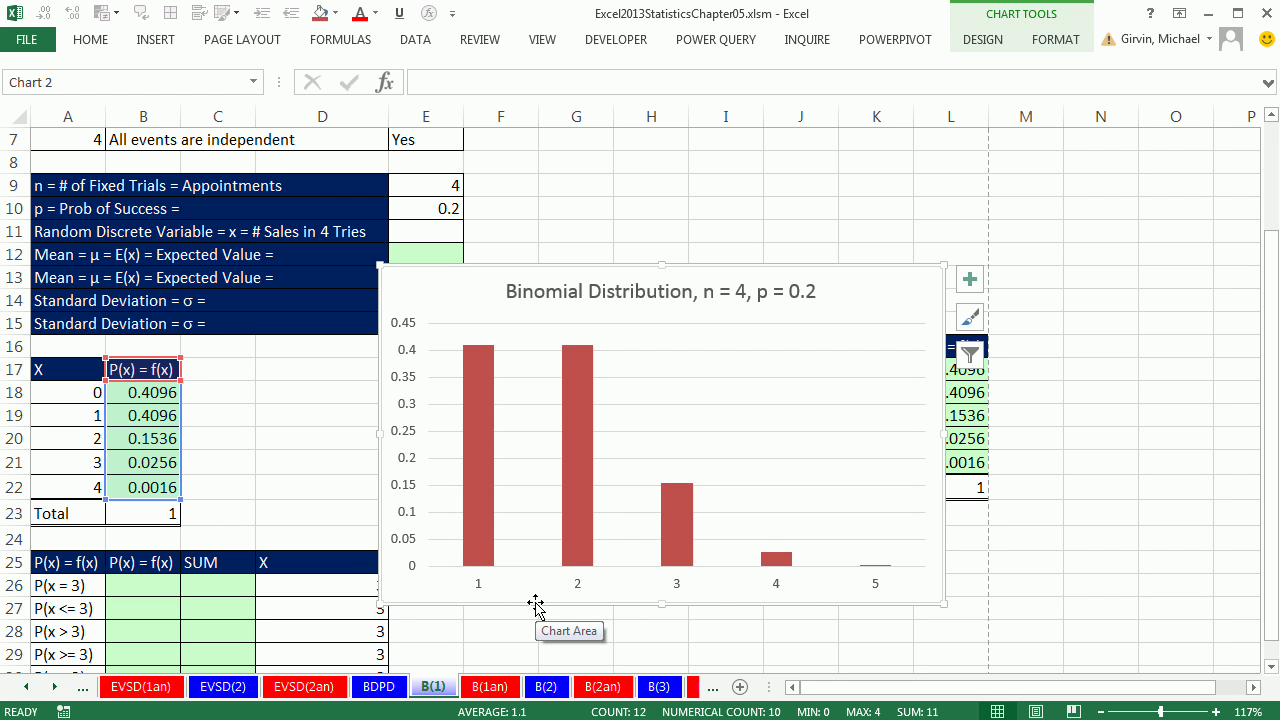
# Set the chart's horizontal category labels to the X values in A18:A22
pyautogui.click(988, 46)
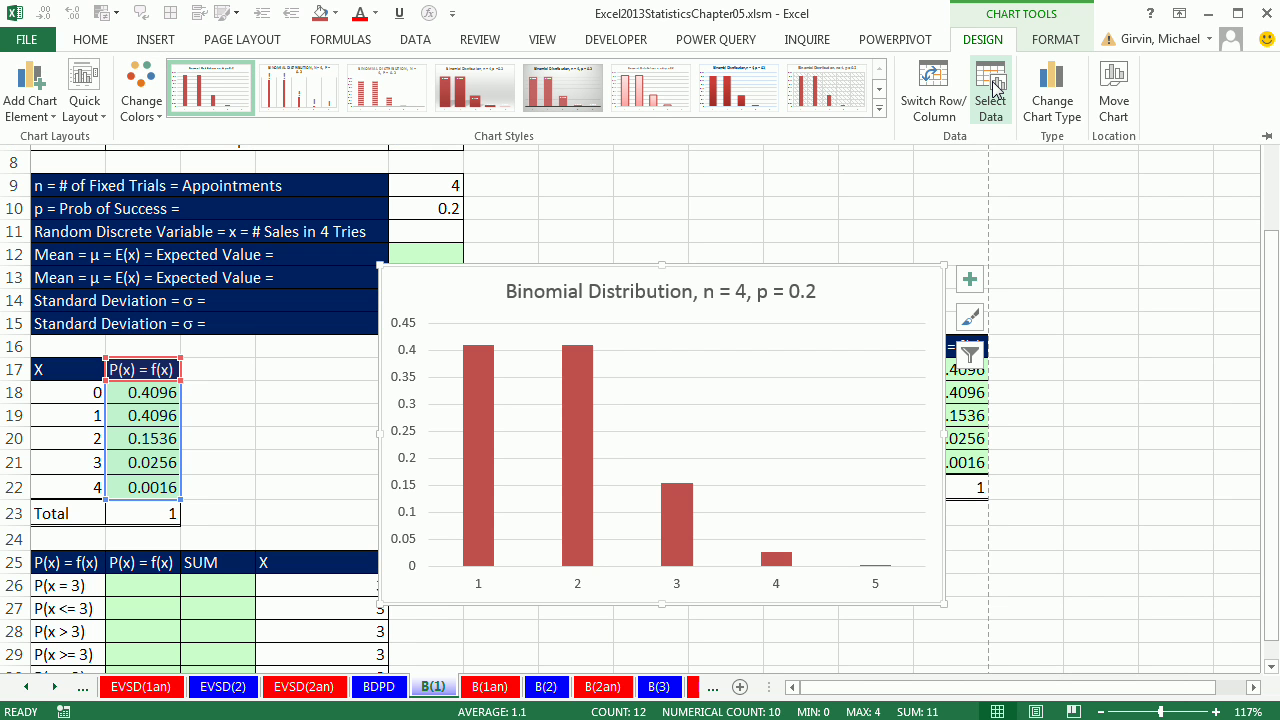
pyautogui.click(996, 88)
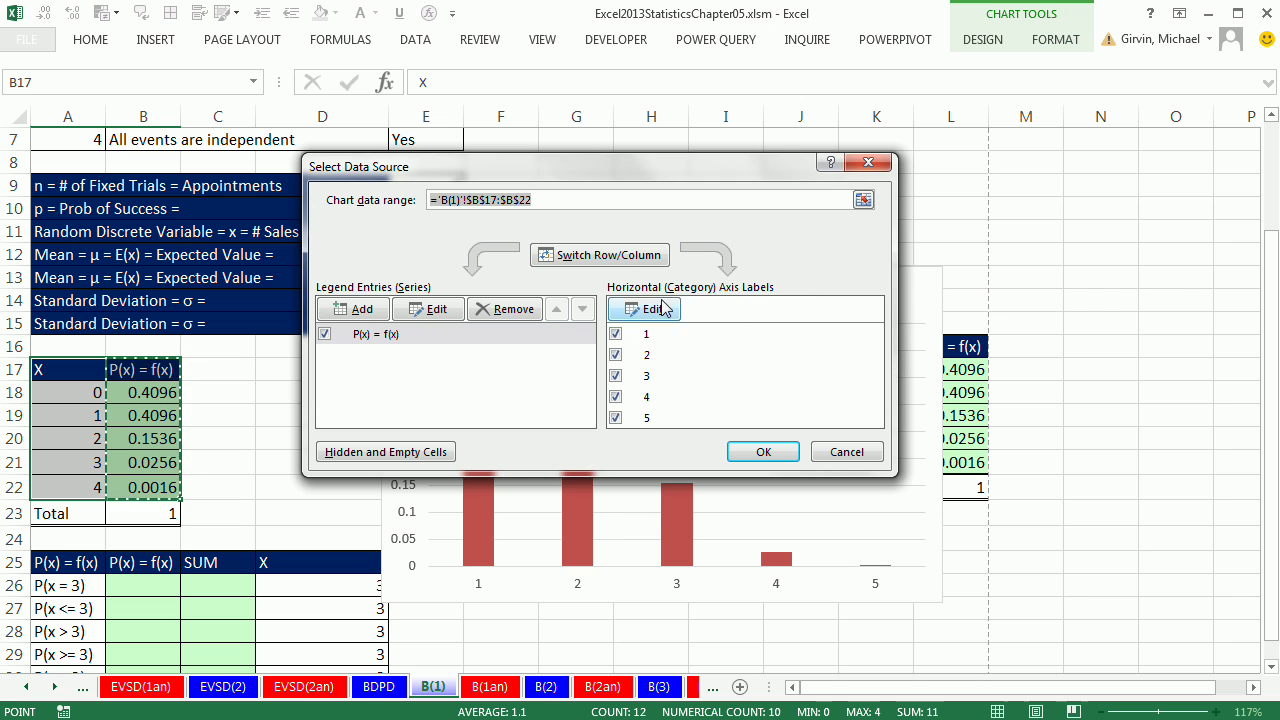
pyautogui.click(668, 312)
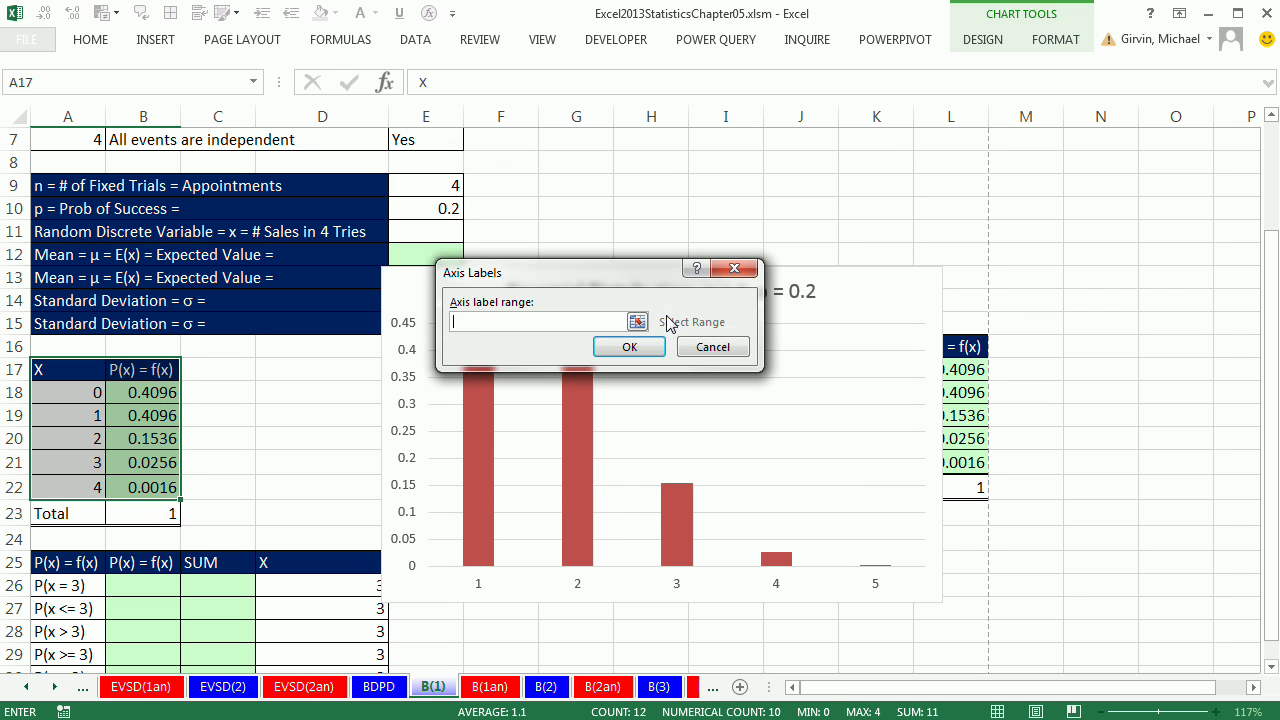
pyautogui.click(62, 402)
pyautogui.moveTo(62, 402); pyautogui.dragTo(77, 487)
pyautogui.click(660, 351)
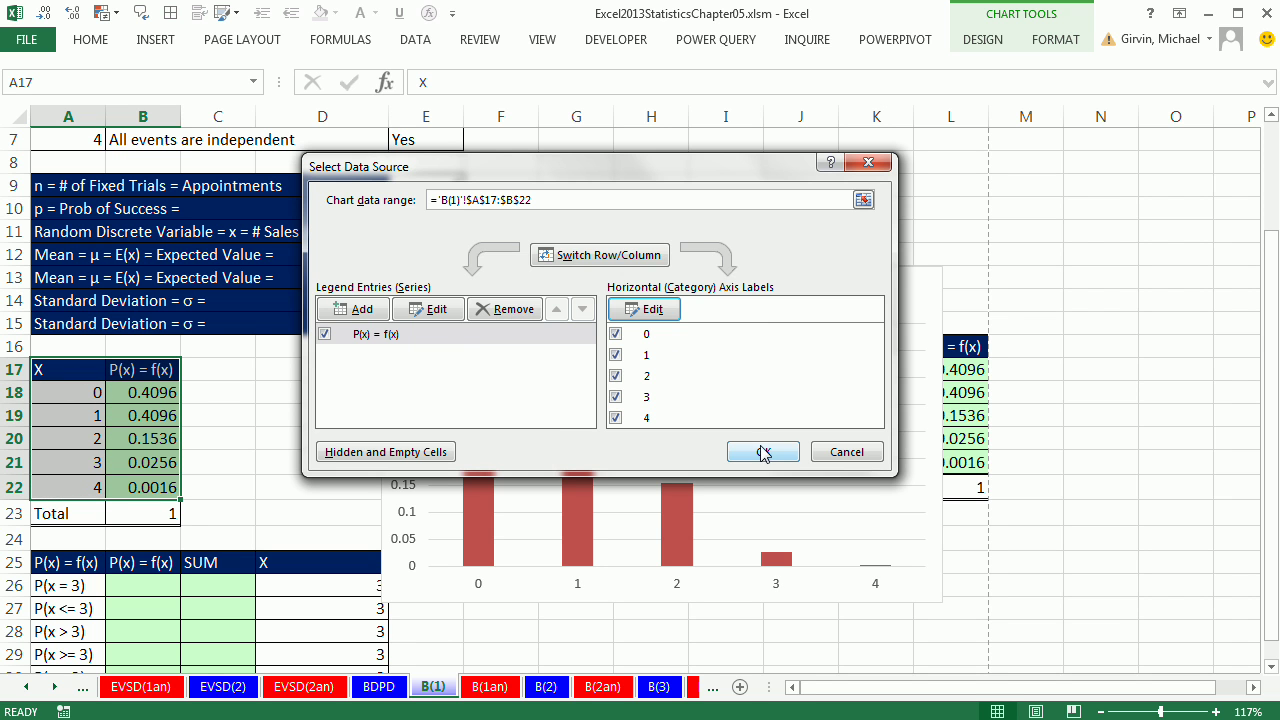
pyautogui.click(763, 453)
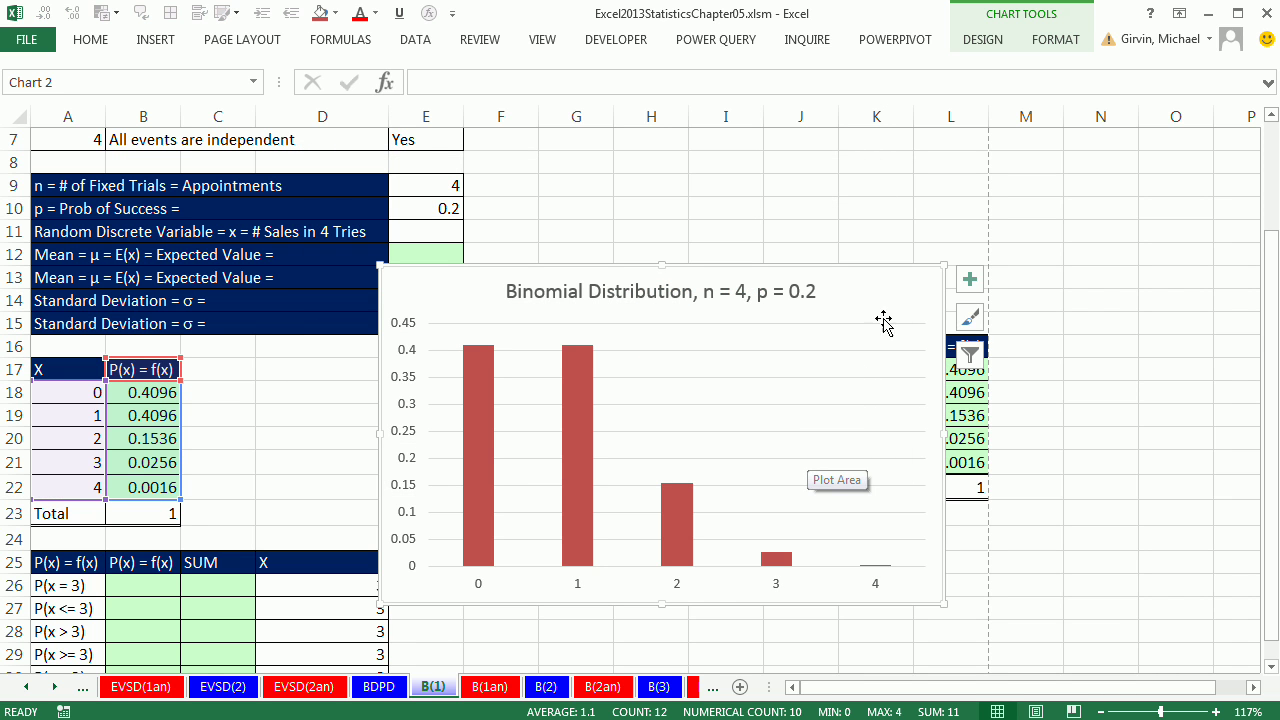
# Add axis titles to the chart and link the vertical axis title to the P(x) = f(x) heading in B17
pyautogui.click(970, 283)
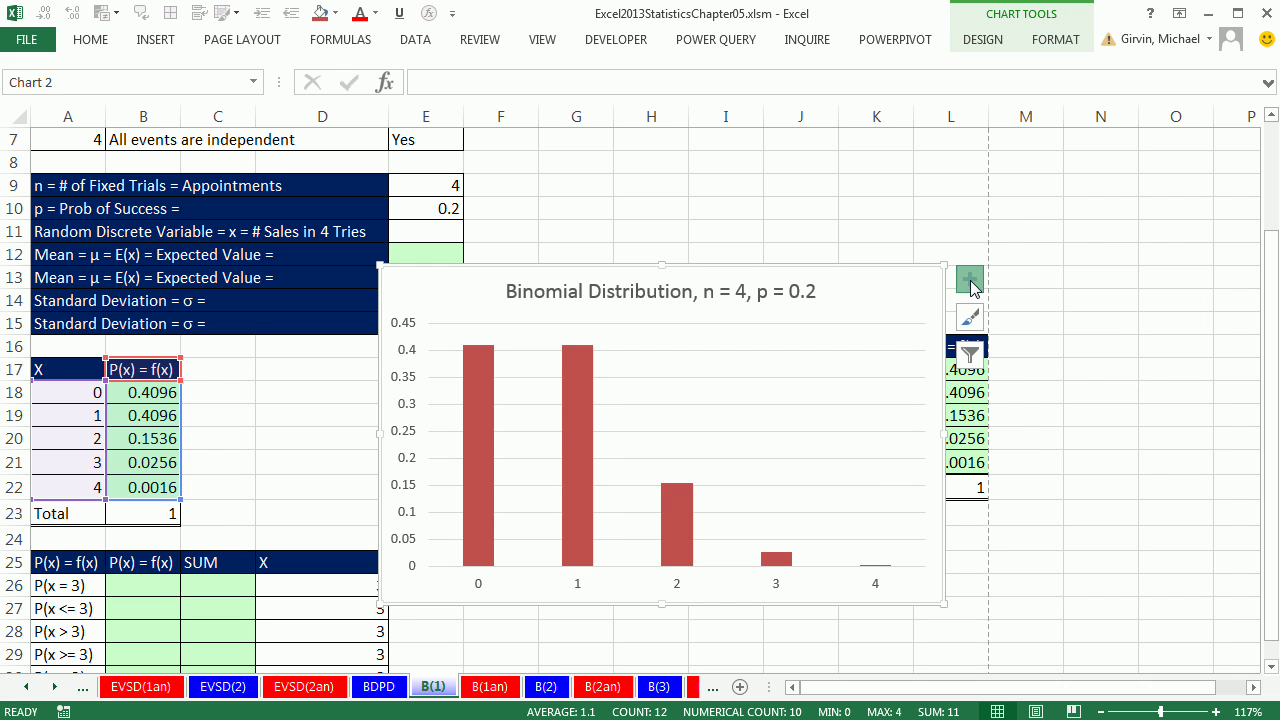
pyautogui.click(1020, 325)
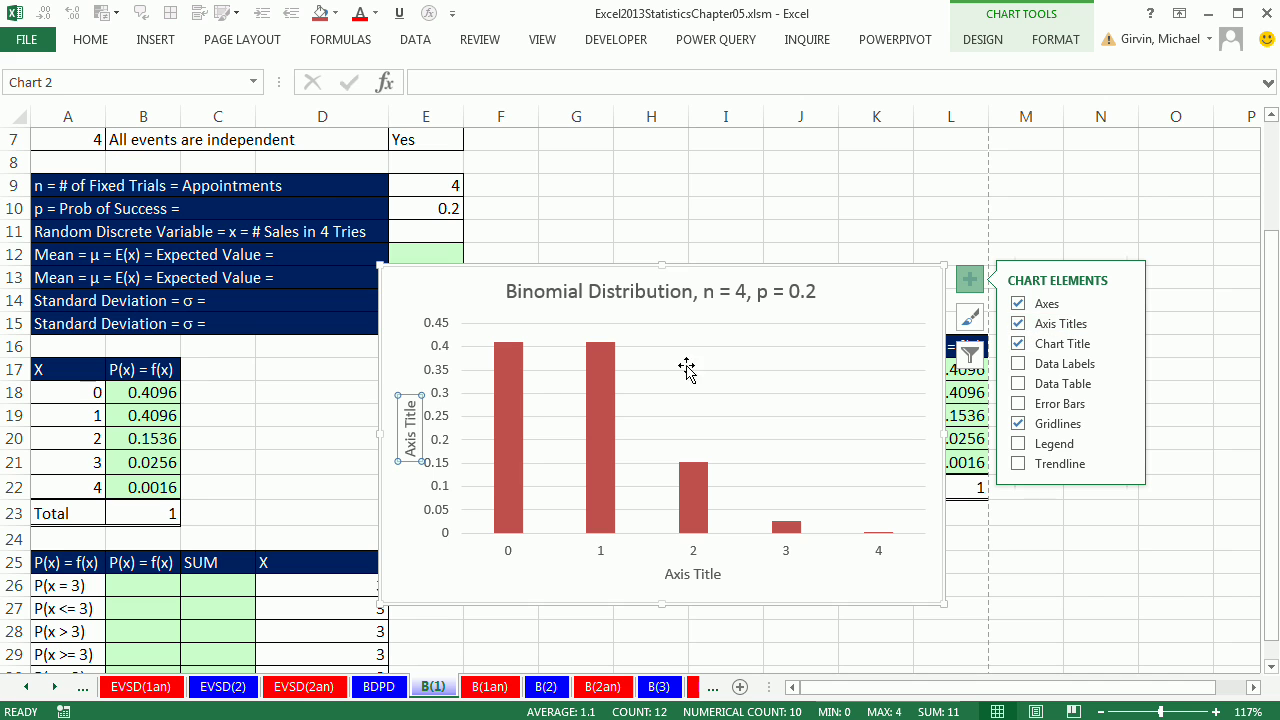
pyautogui.write('=')
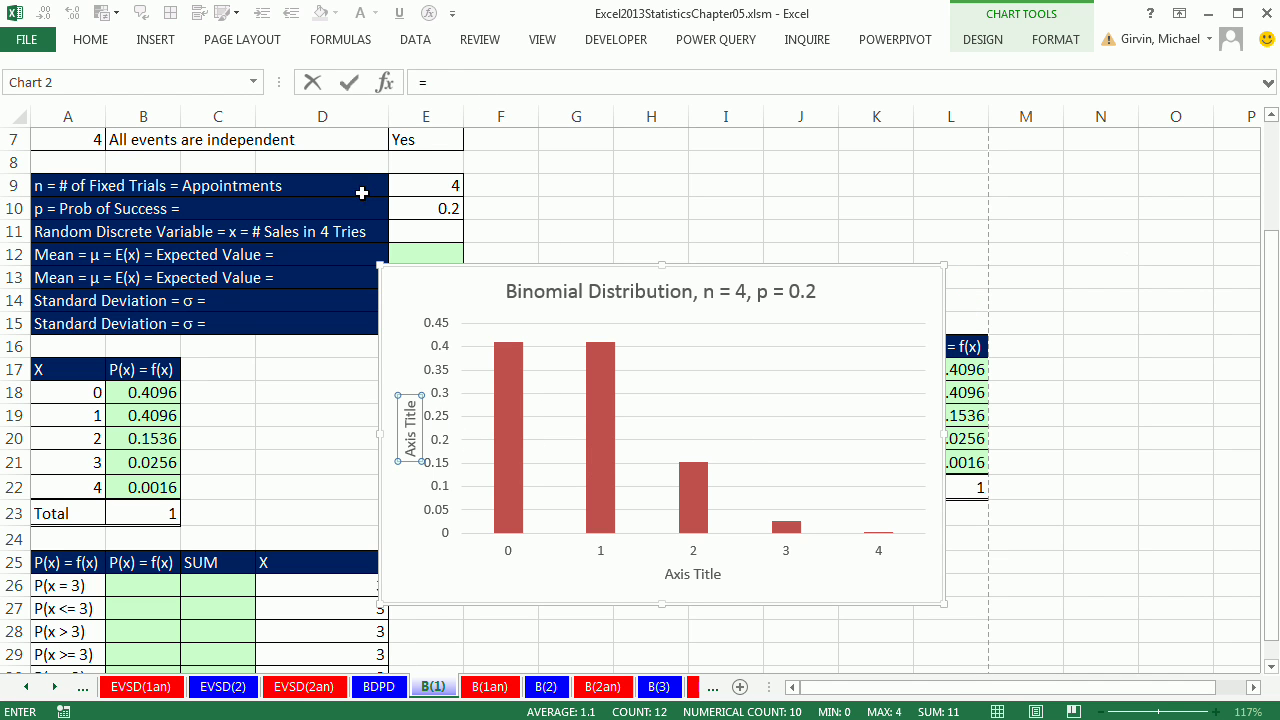
pyautogui.click(168, 368)
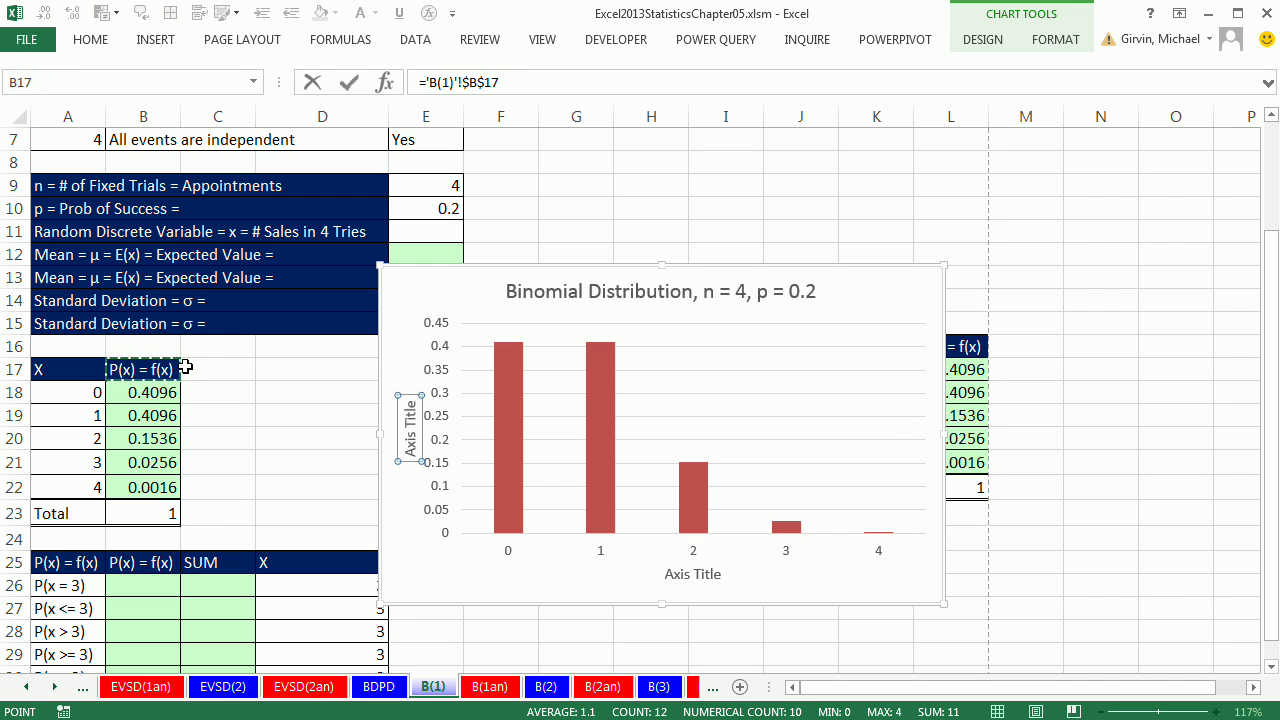
pyautogui.press('Return')
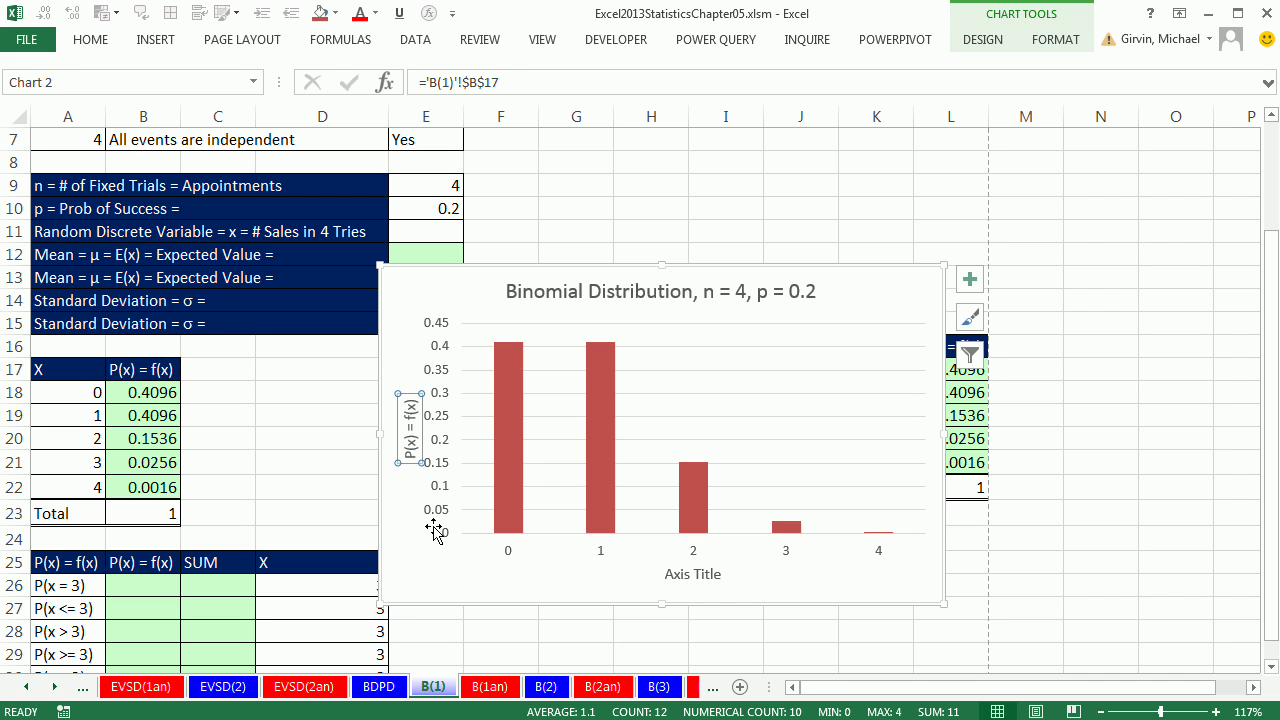
# Link the horizontal axis title to the "Random Discrete Variable = x = # Sales in 4 Tries" label in A11
pyautogui.click(675, 576)
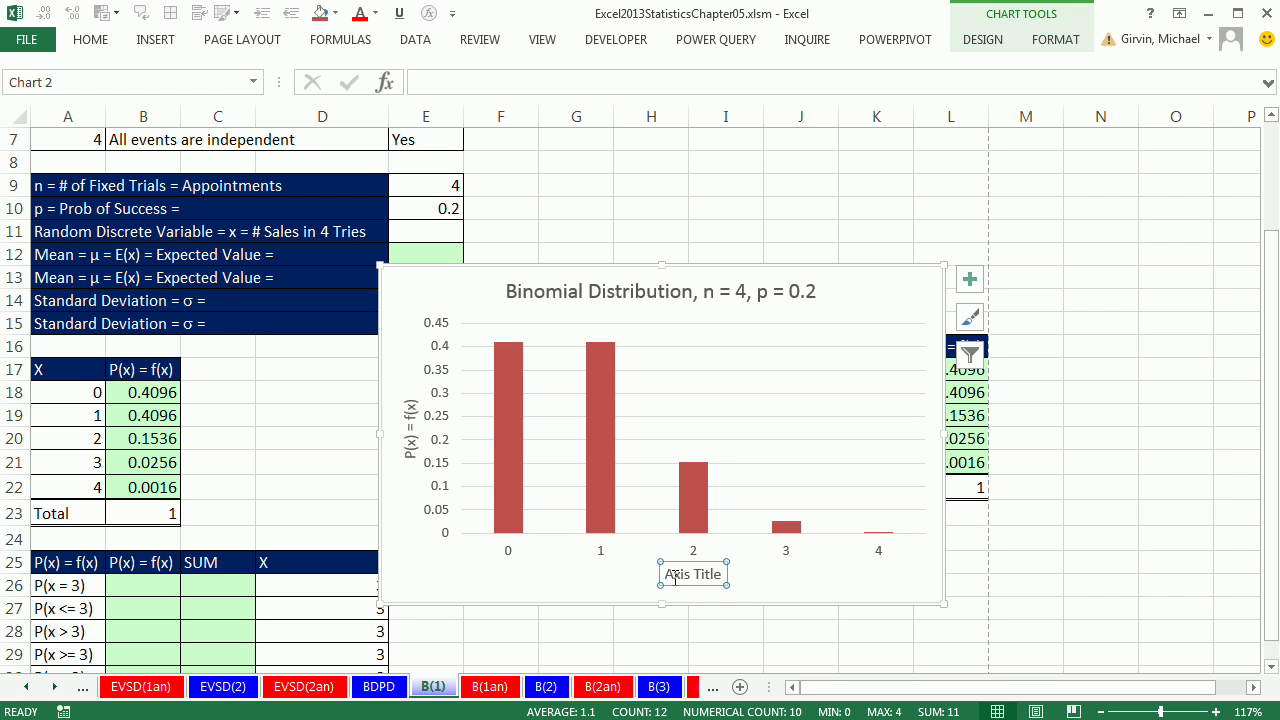
pyautogui.write('=')
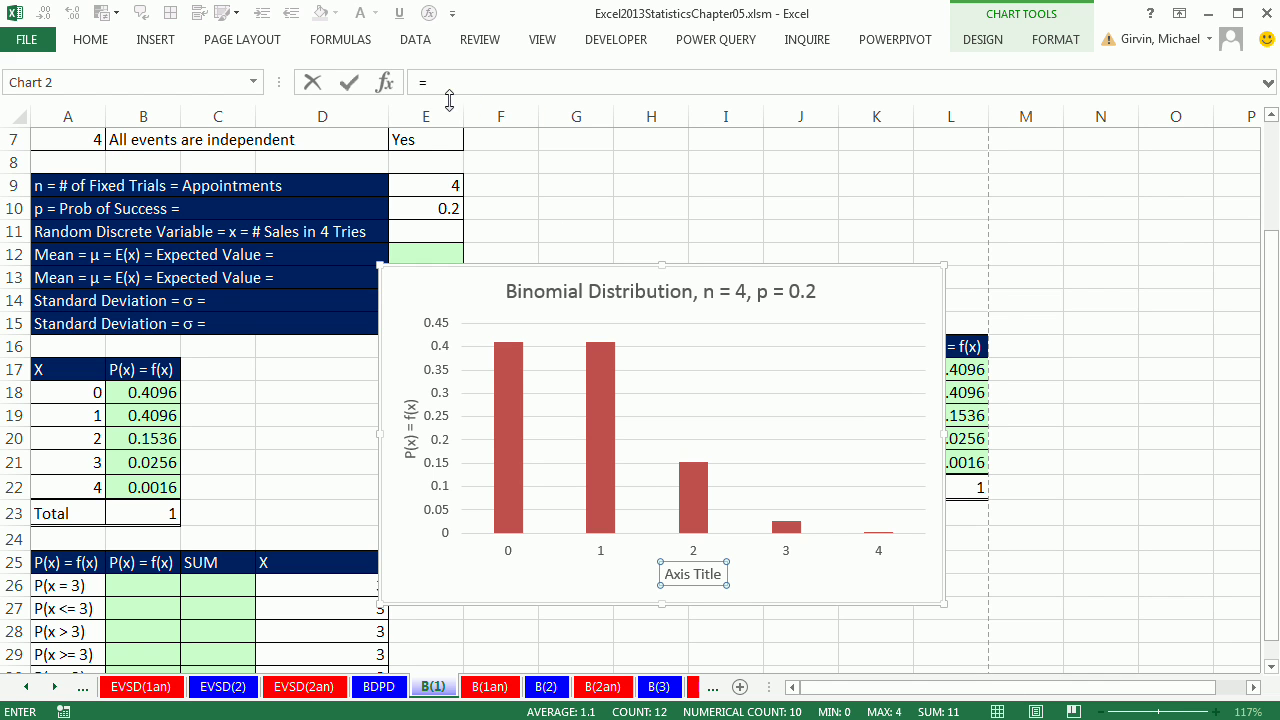
pyautogui.click(73, 231)
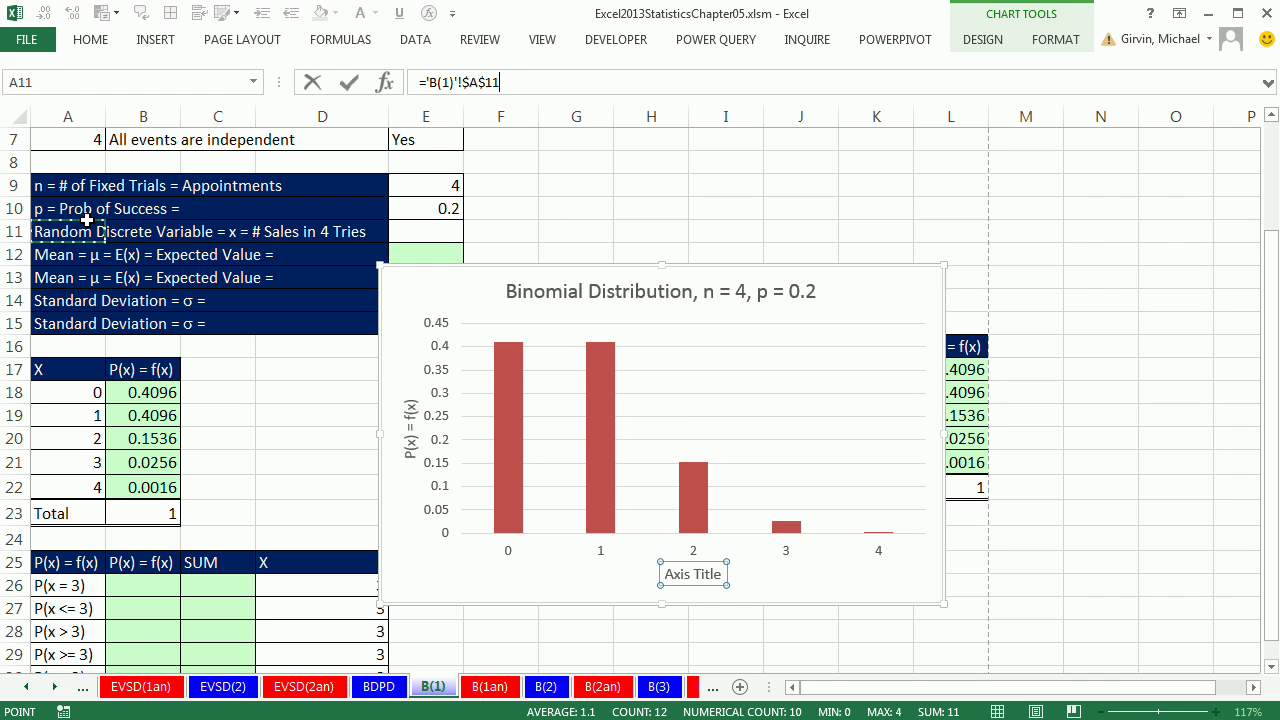
pyautogui.press('Return')
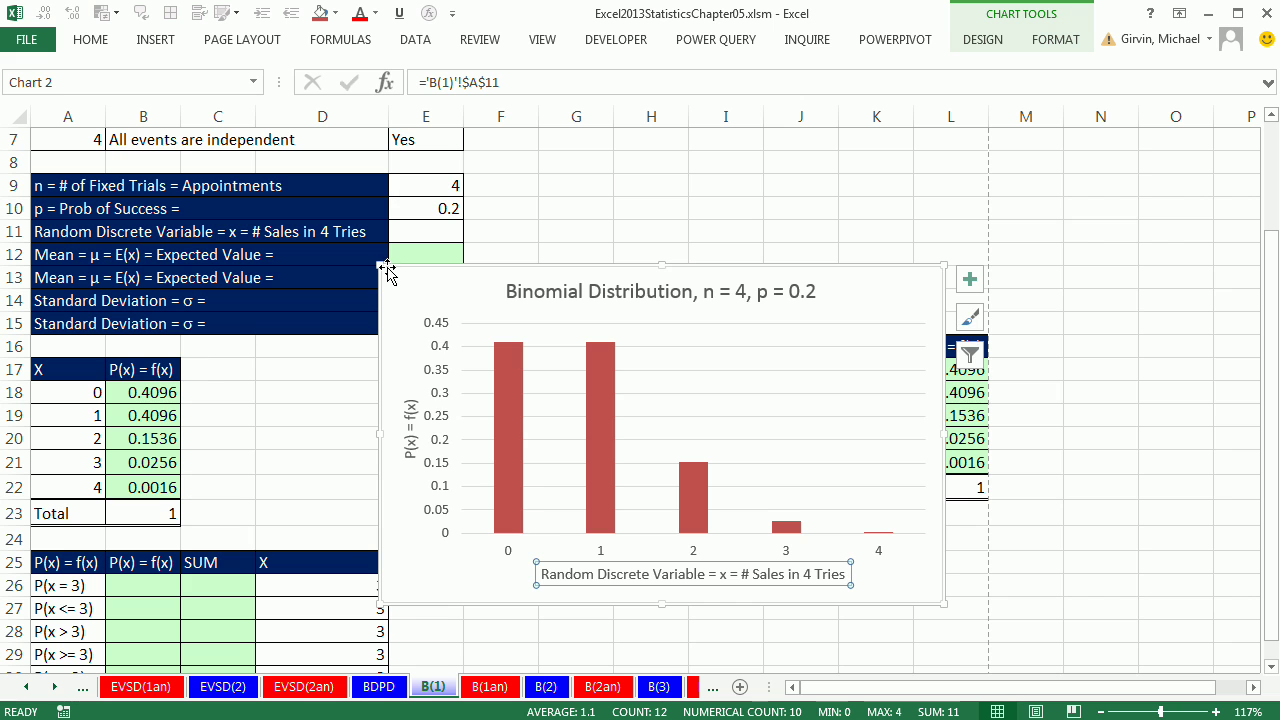
# Shrink the chart and move it clear of the green mean and standard deviation cells in E12:E15
pyautogui.moveTo(376, 264); pyautogui.dragTo(466, 320)
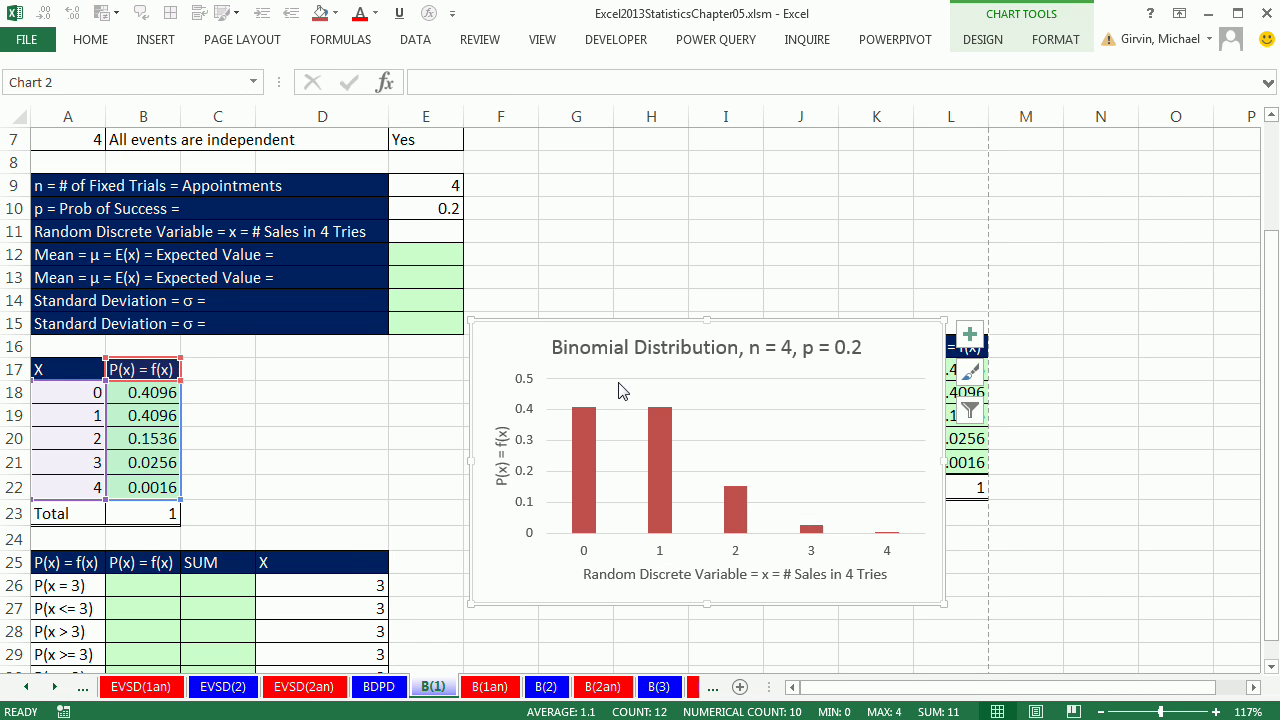
pyautogui.moveTo(565, 332); pyautogui.dragTo(611, 275)
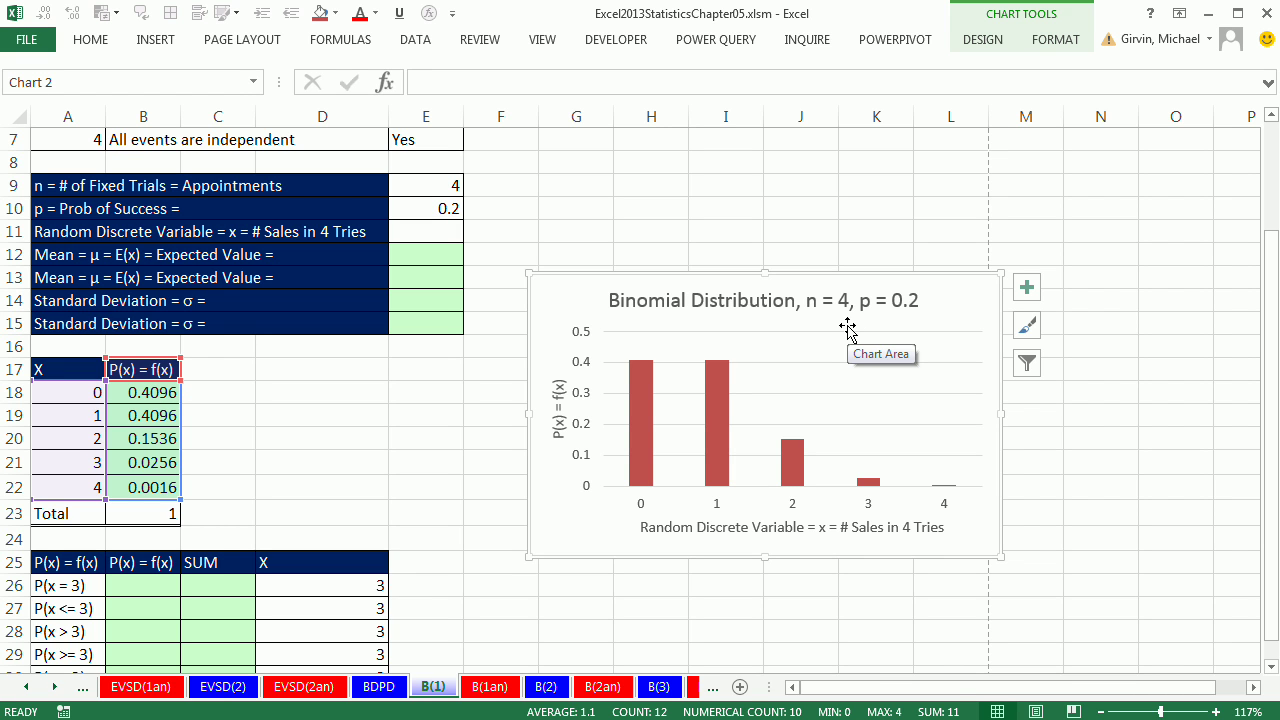
pyautogui.click(304, 428)
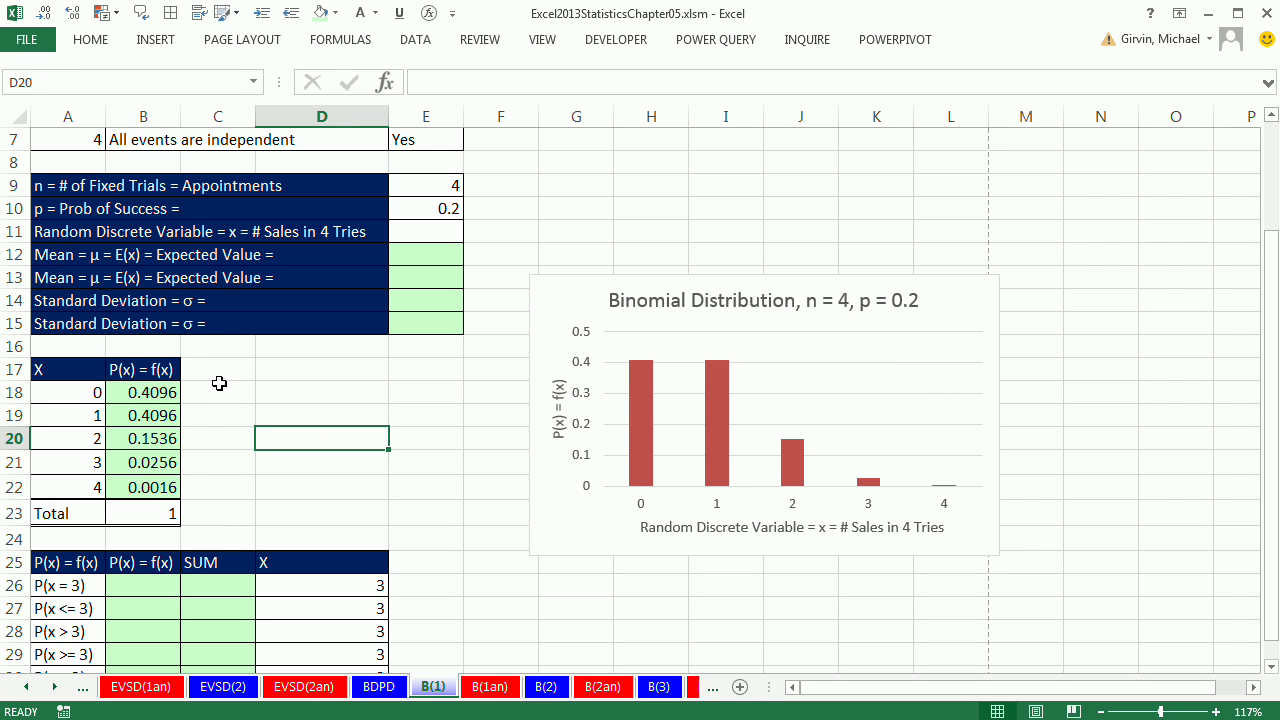
# Move the E(x) and SD formula boxes from around column Q to the empty area above the chart, beside the input table
pyautogui.click(407, 255)
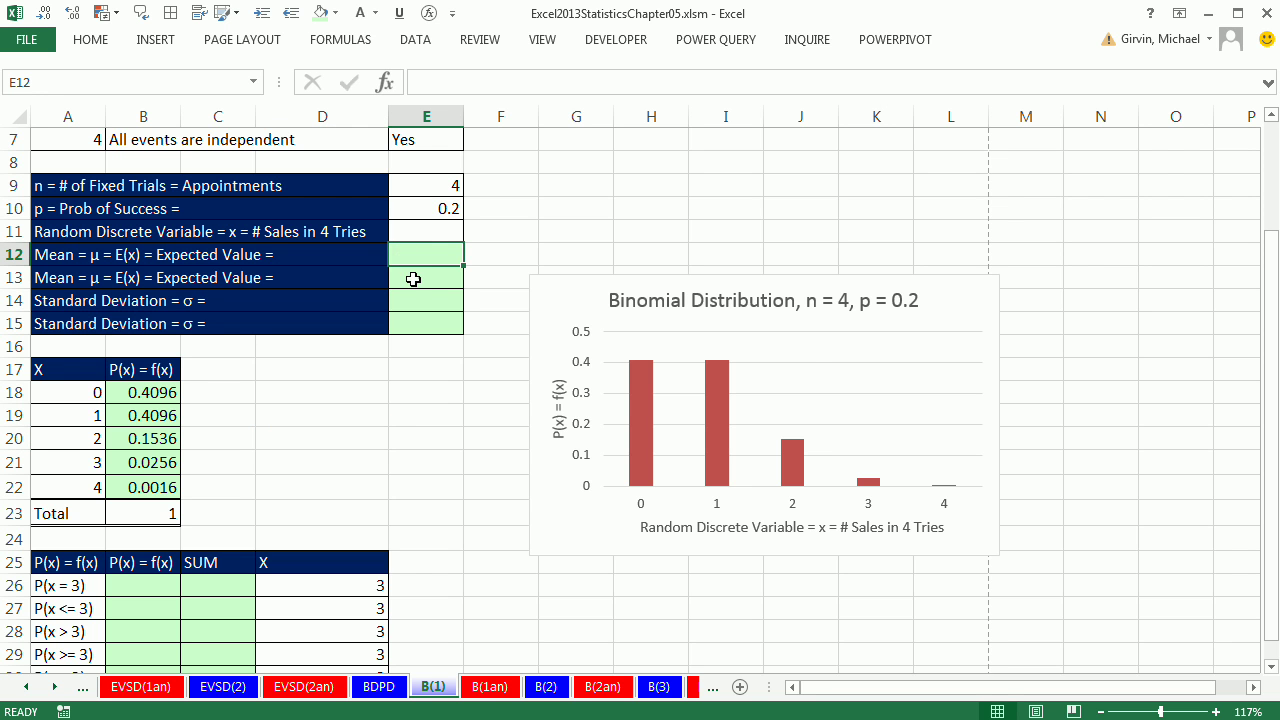
pyautogui.scroll(2, 415, 288)
pyautogui.hscroll(3, 420, 294)
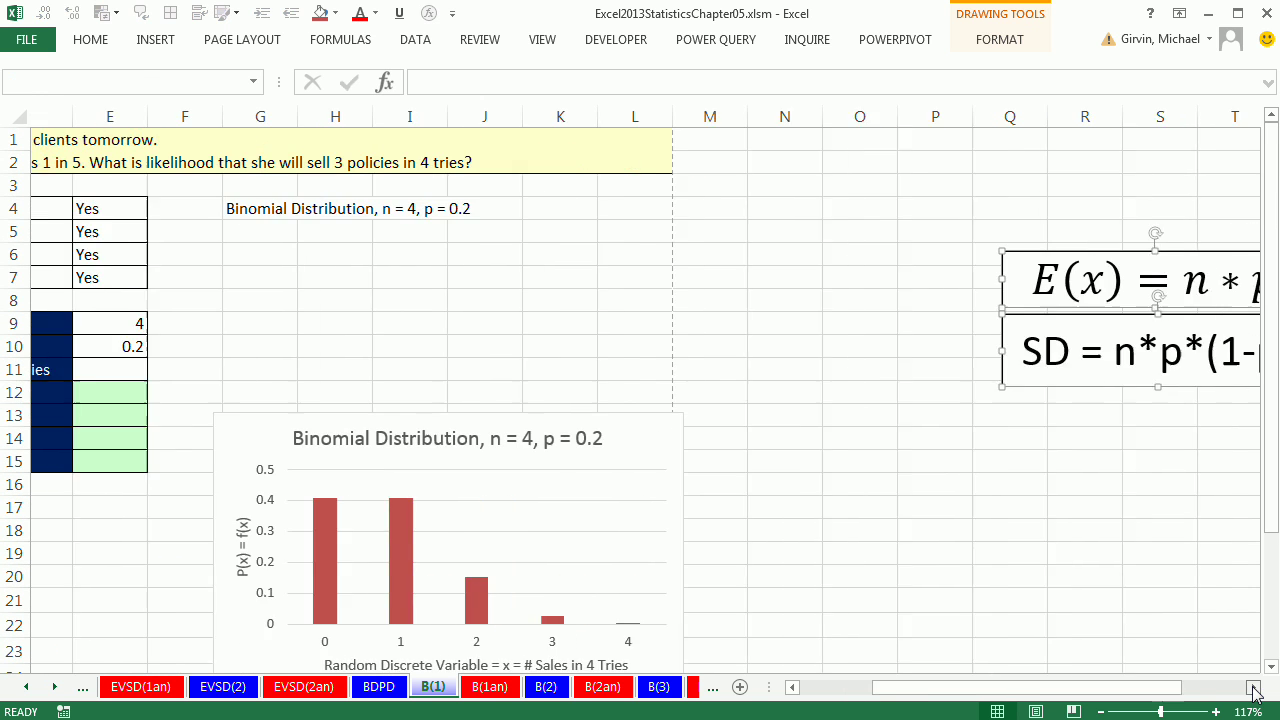
pyautogui.moveTo(928, 254); pyautogui.dragTo(119, 245)
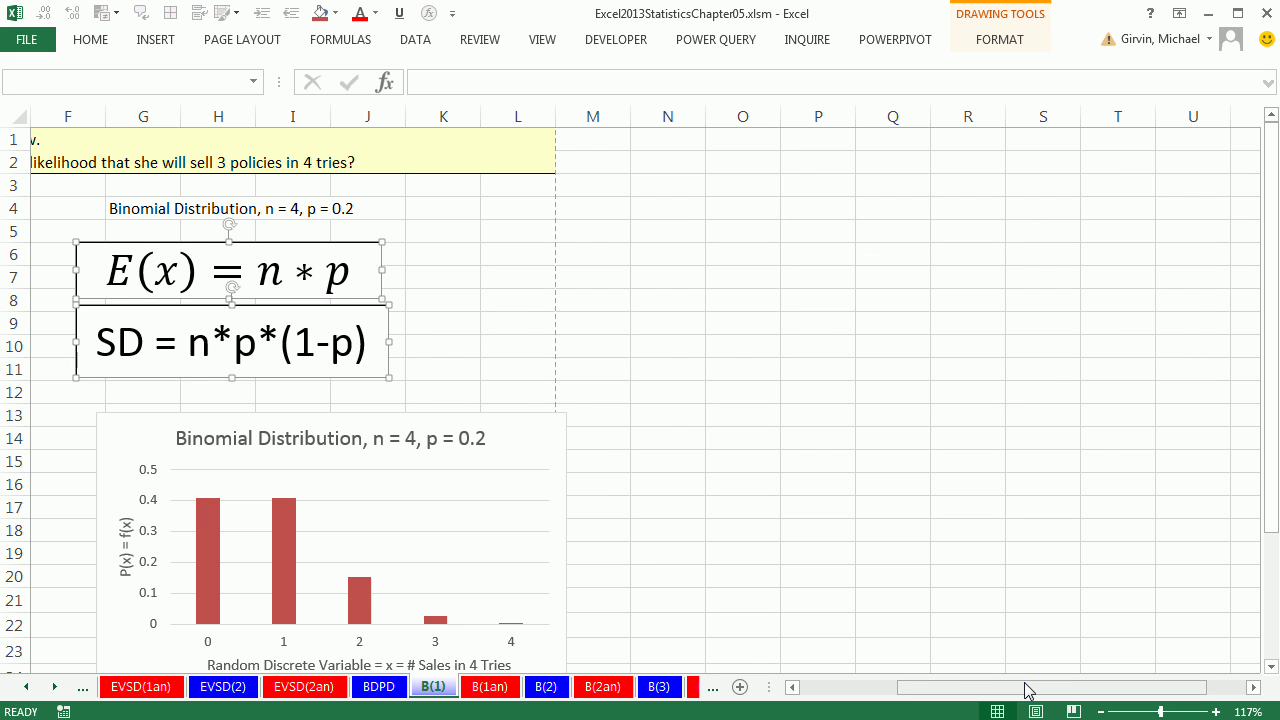
pyautogui.moveTo(1029, 690); pyautogui.dragTo(872, 686)
pyautogui.click(903, 292)
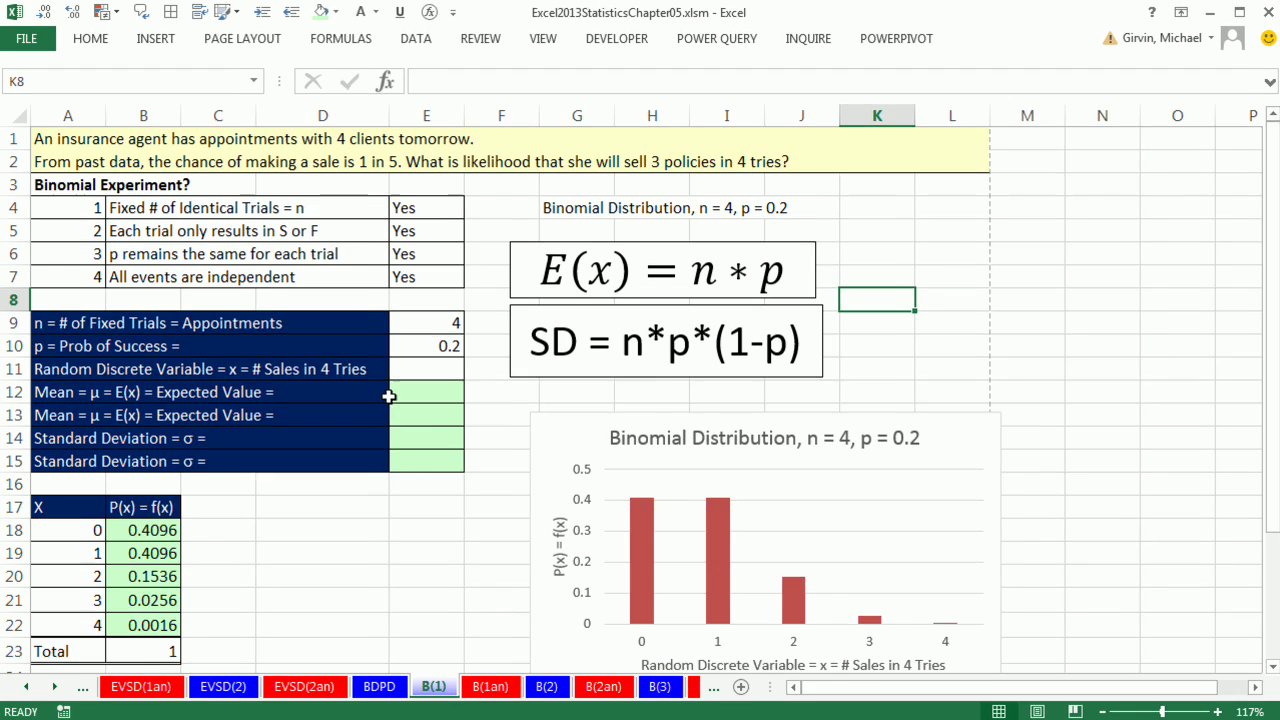
# Calculate the expected value in E12 from the X values and their probabilities with =SUMPRODUCT(A18:A22,B18:B22)
pyautogui.click(425, 392)
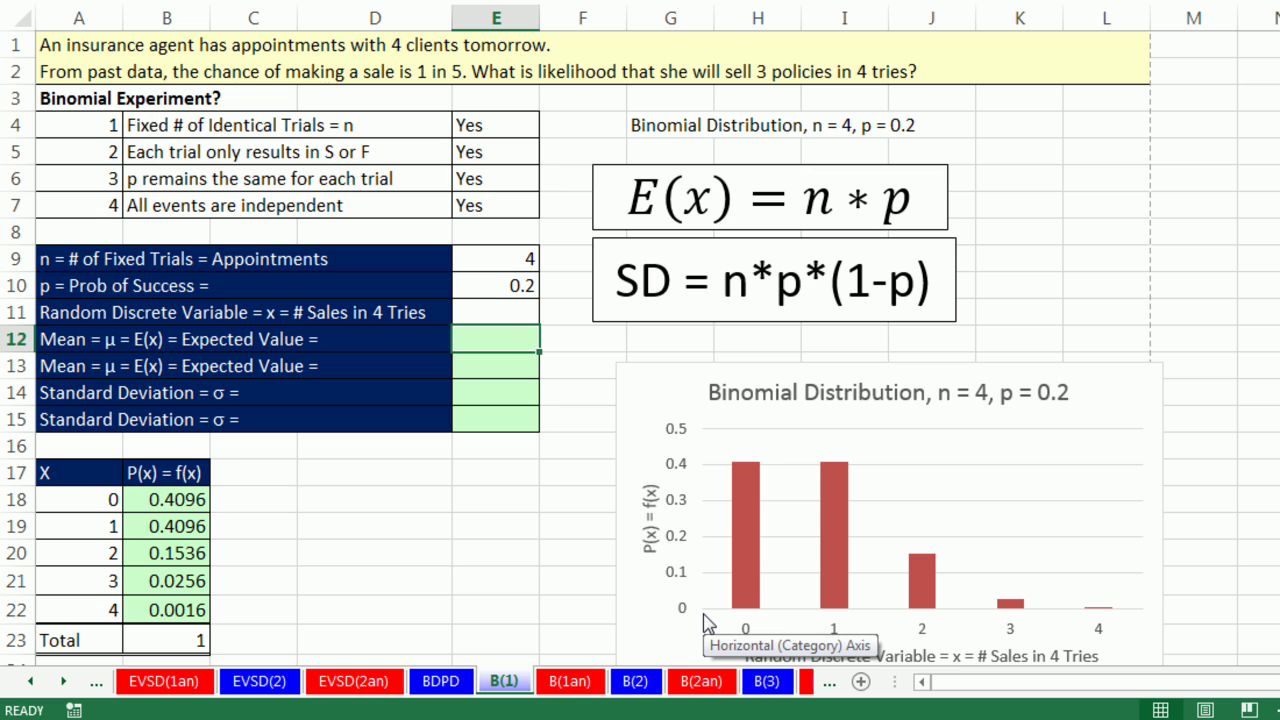
pyautogui.write('=sump')
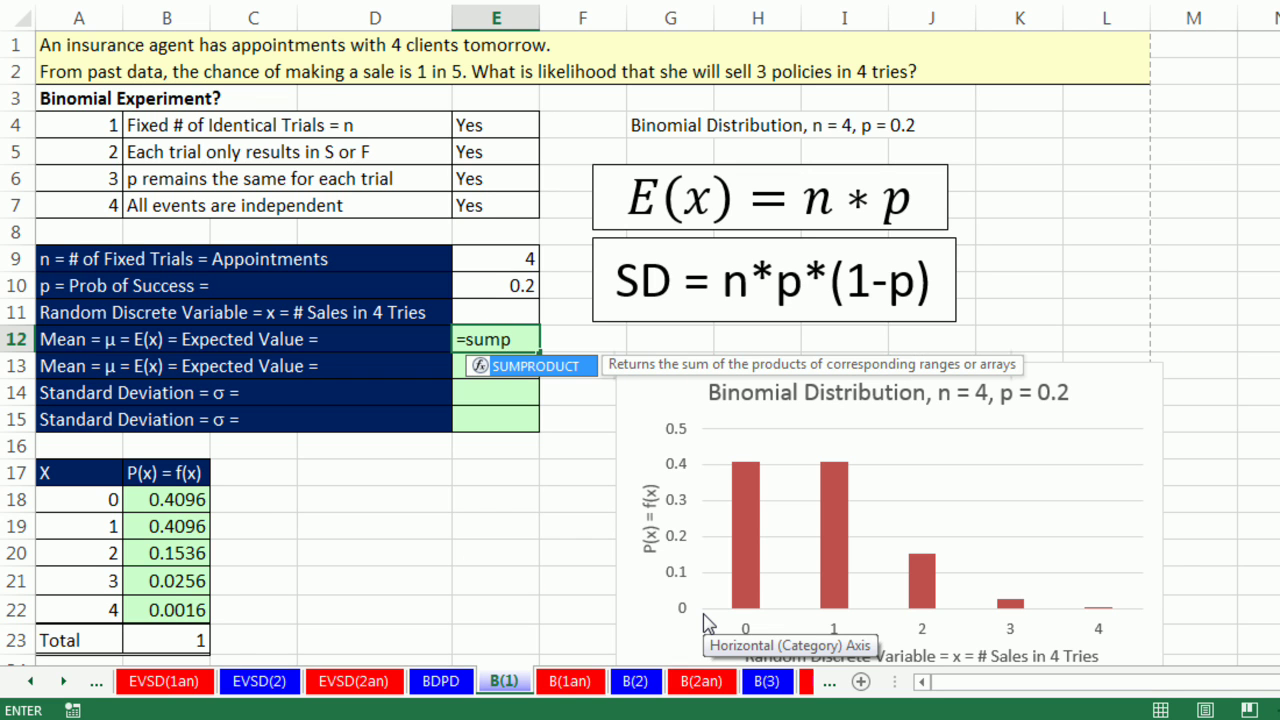
pyautogui.press('Tab')
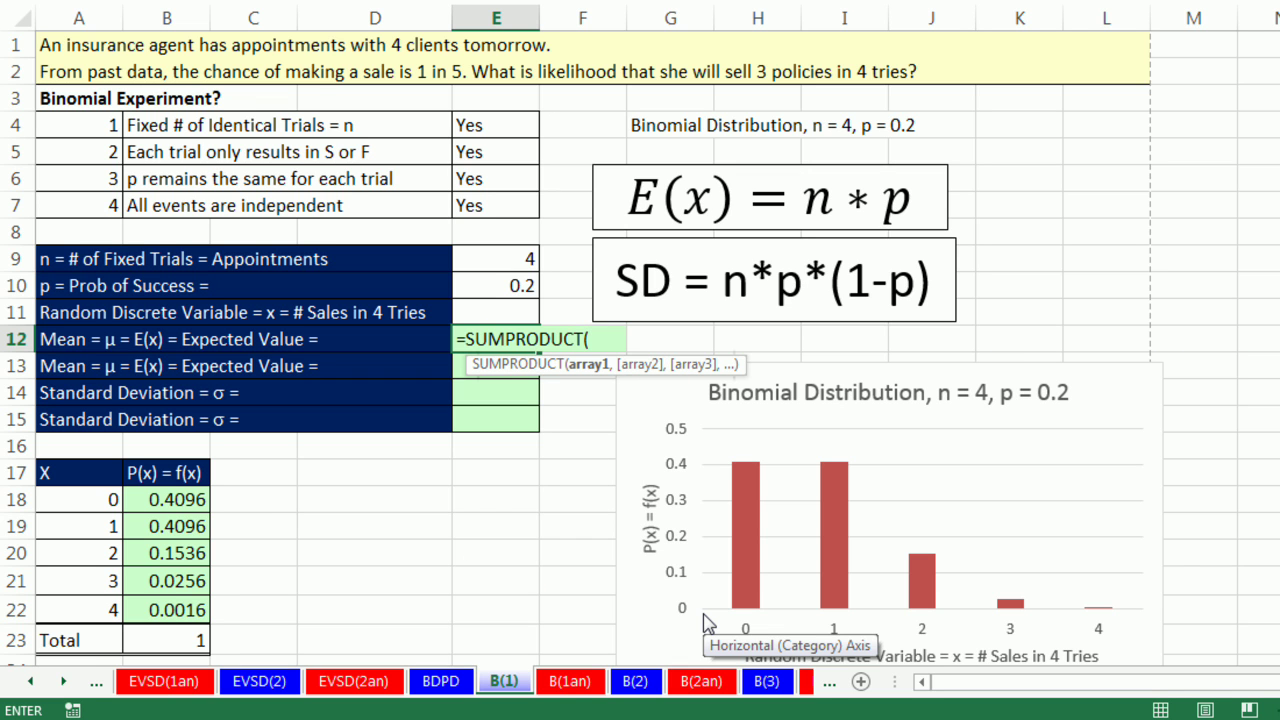
pyautogui.moveTo(92, 503); pyautogui.dragTo(105, 606)
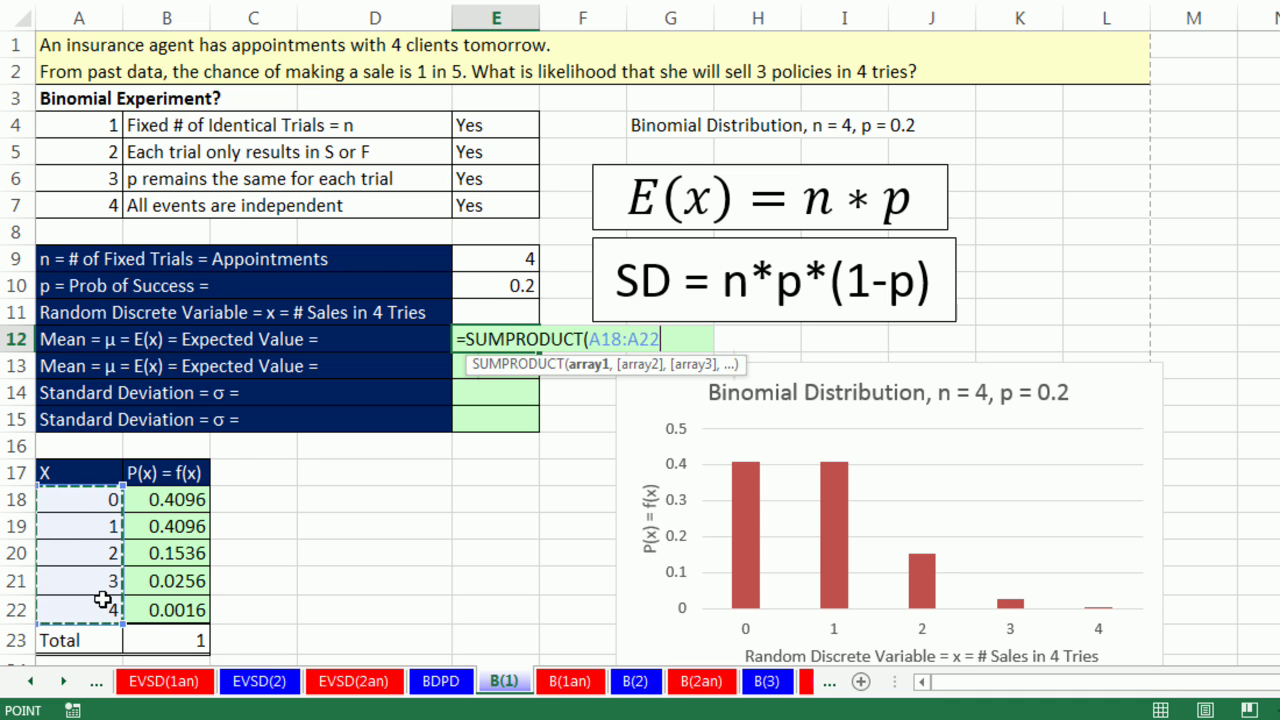
pyautogui.write(',')
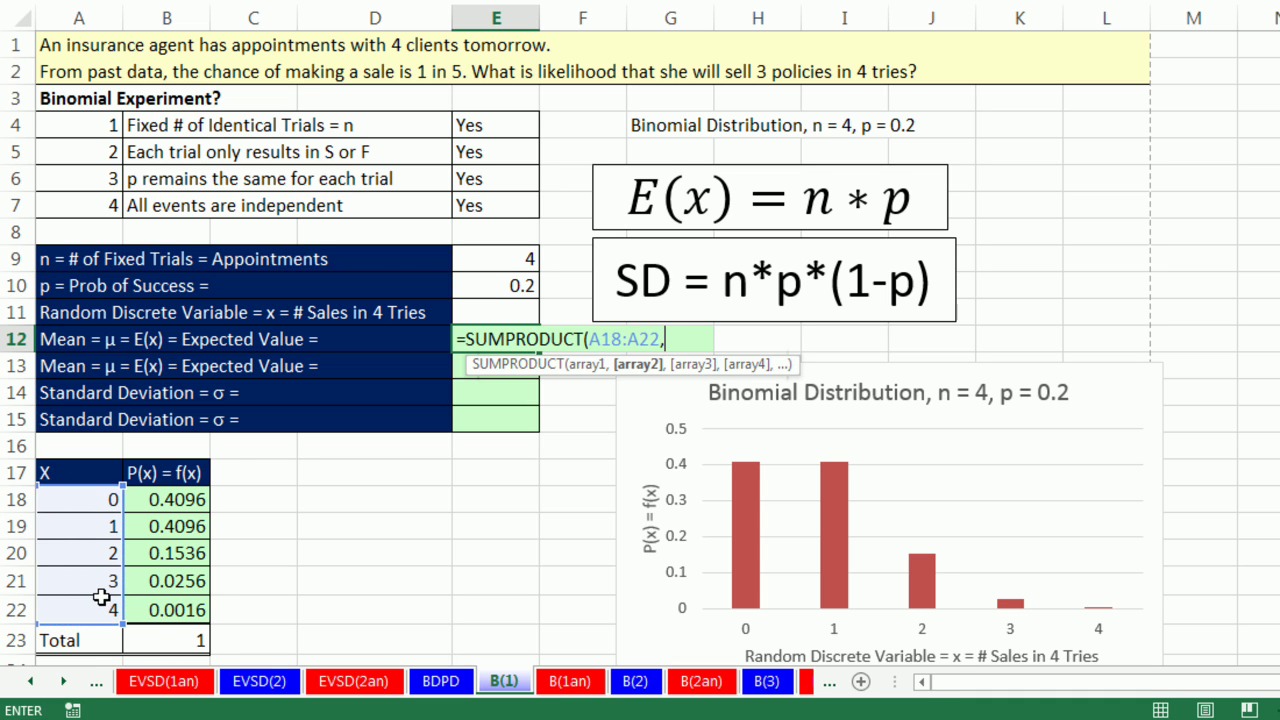
pyautogui.moveTo(155, 500); pyautogui.dragTo(171, 606)
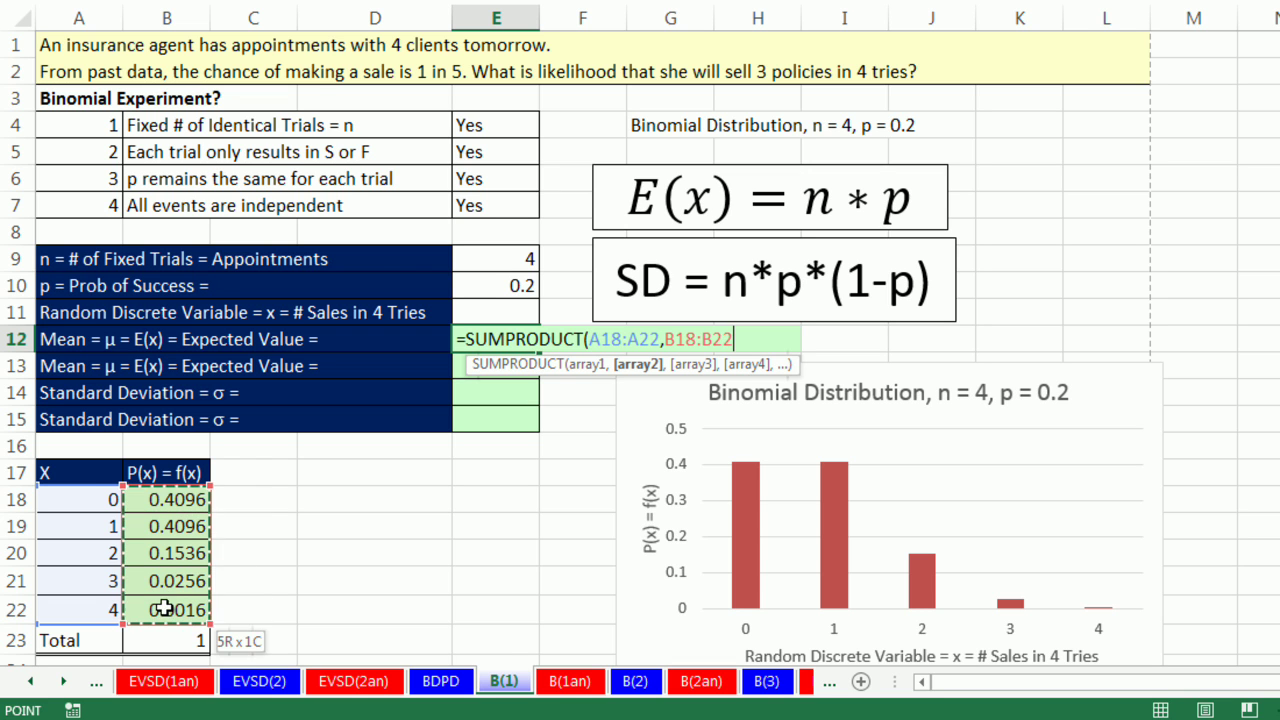
pyautogui.write(')')
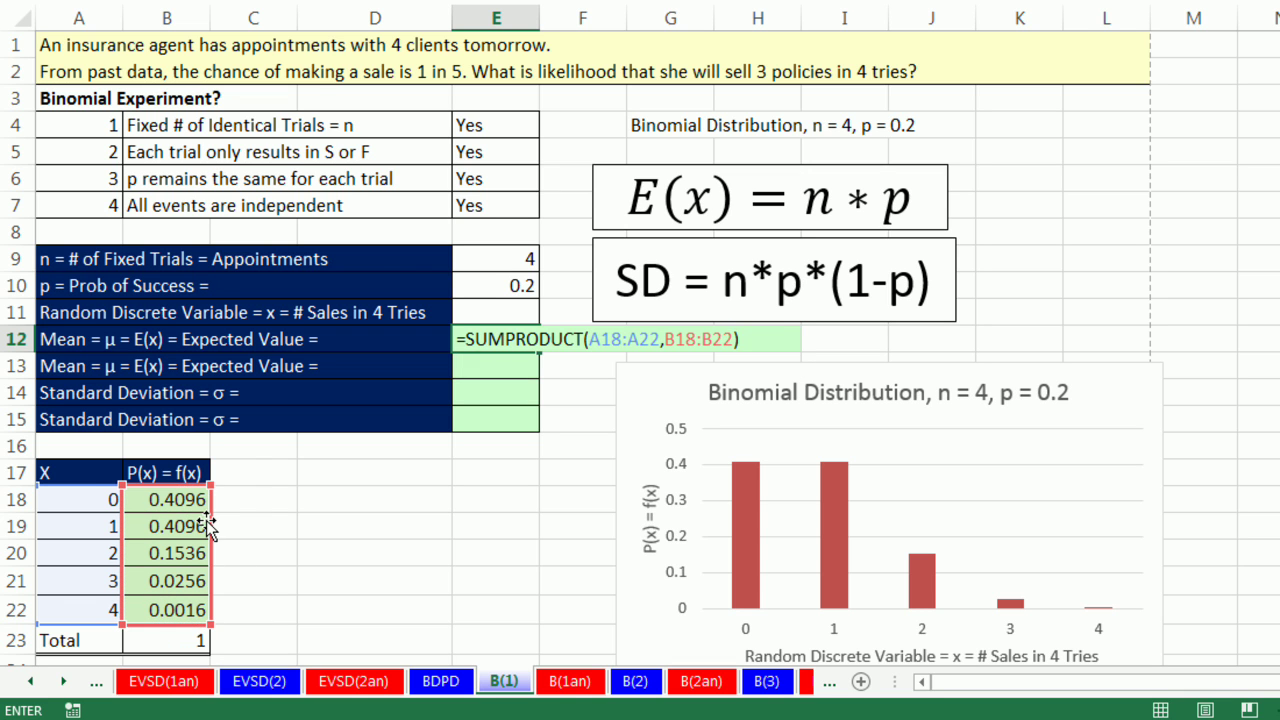
pyautogui.press('Return')
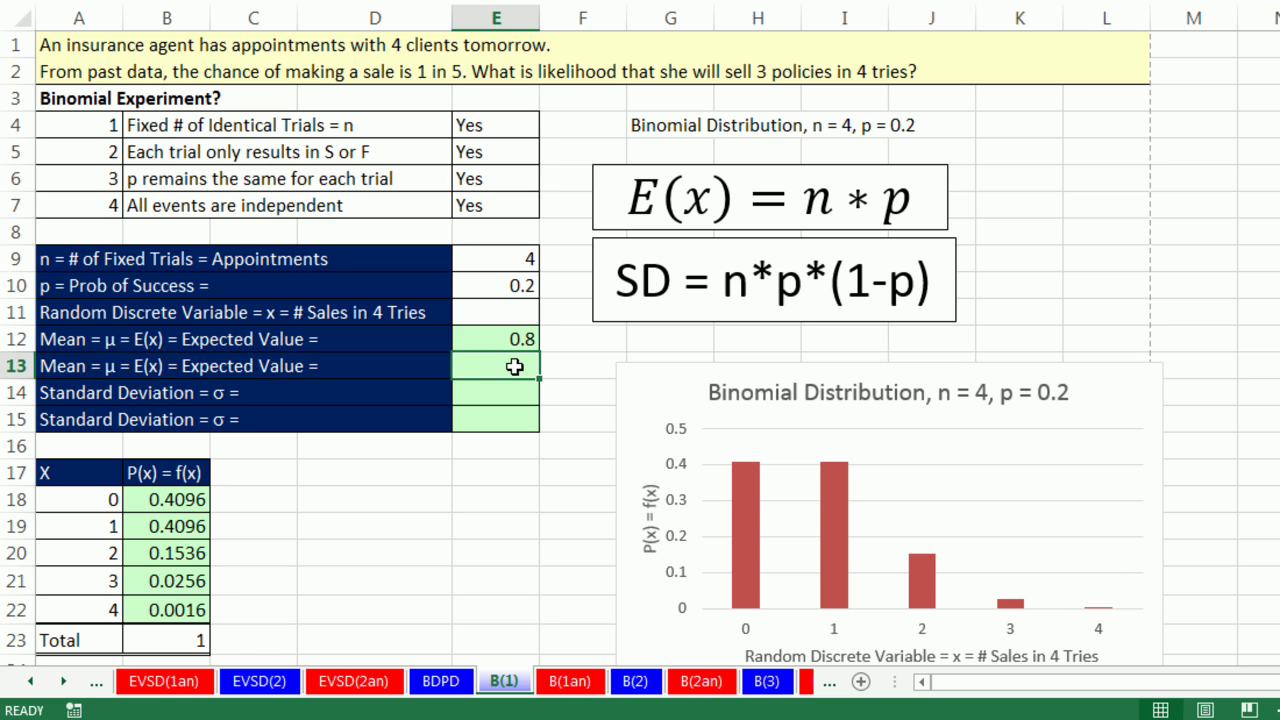
# Calculate the expected value again in E13 as trials times probability of success with =E9*E10
pyautogui.write('=')
pyautogui.click(532, 260)
pyautogui.write('*')
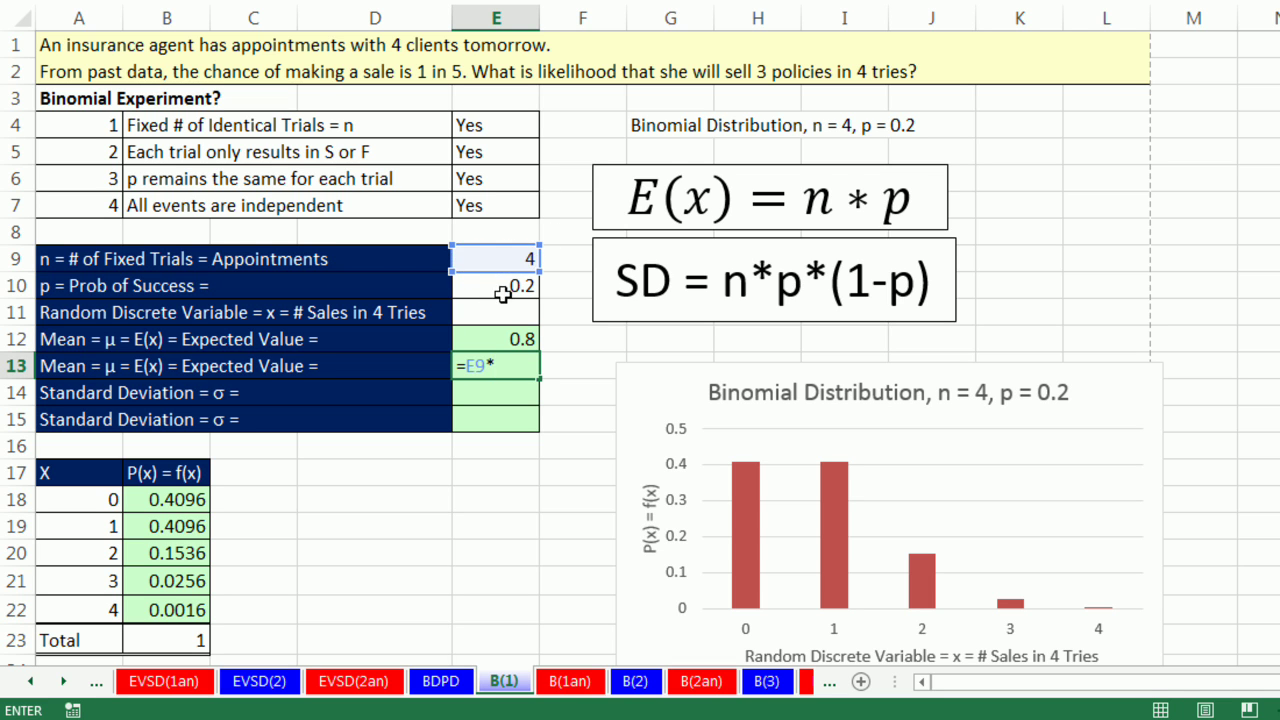
pyautogui.click(512, 288)
pyautogui.press('Return')
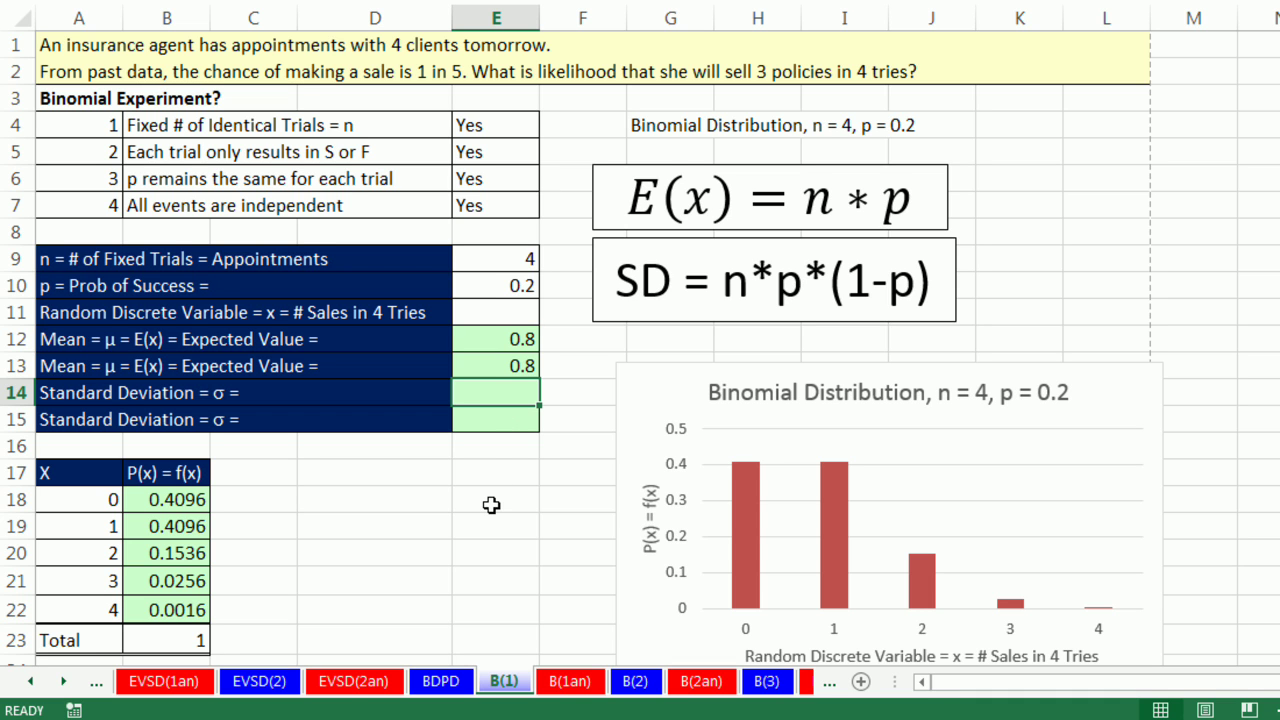
# Fill the first Standard Deviation cell, E14, with the probability-weighted squared deviations from the mean: =SUMPRODUCT((A18:A22-E12)^2,B18:B22)
pyautogui.write('=sum')
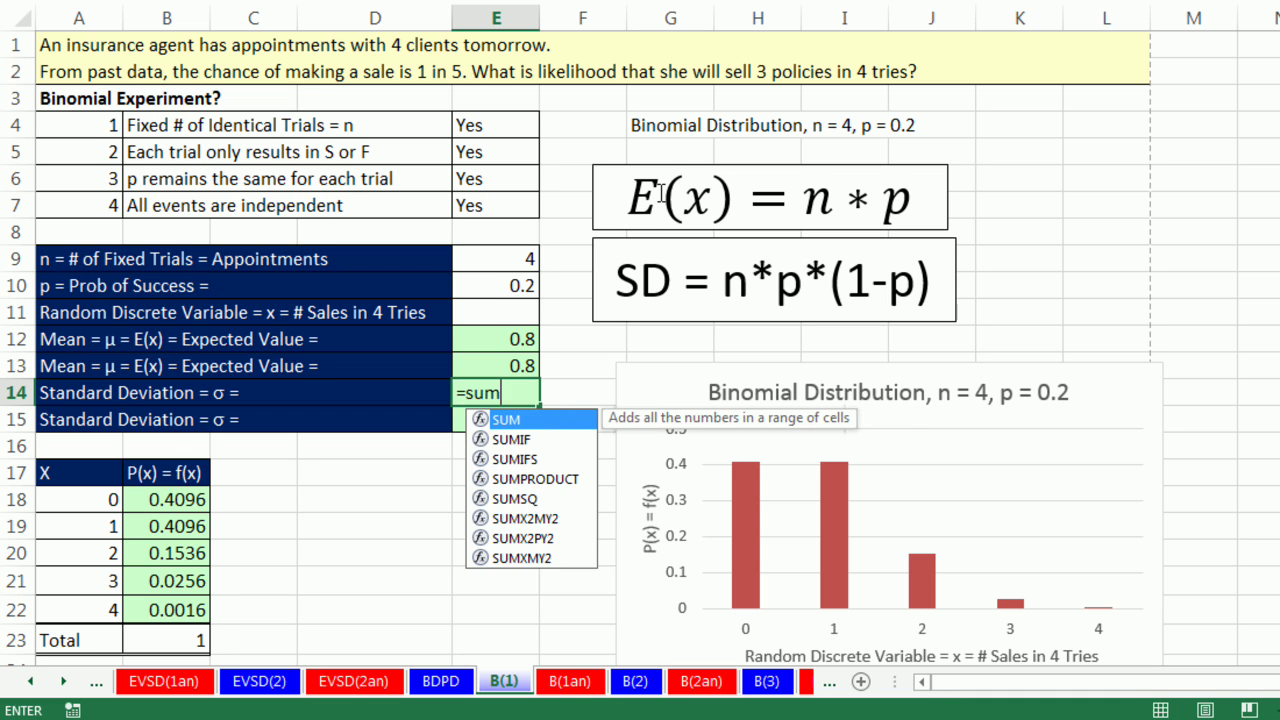
pyautogui.write('p')
pyautogui.press('Tab')
pyautogui.write('(')
pyautogui.moveTo(75, 497); pyautogui.dragTo(88, 622)
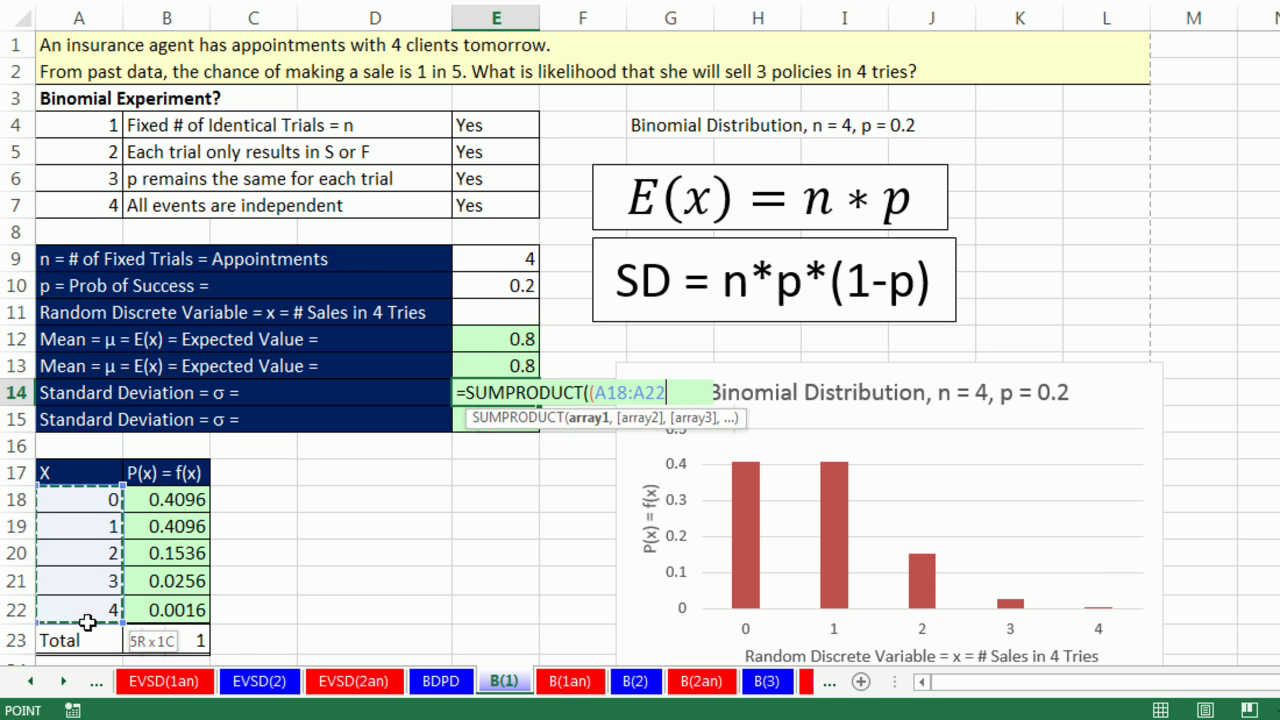
pyautogui.write('-')
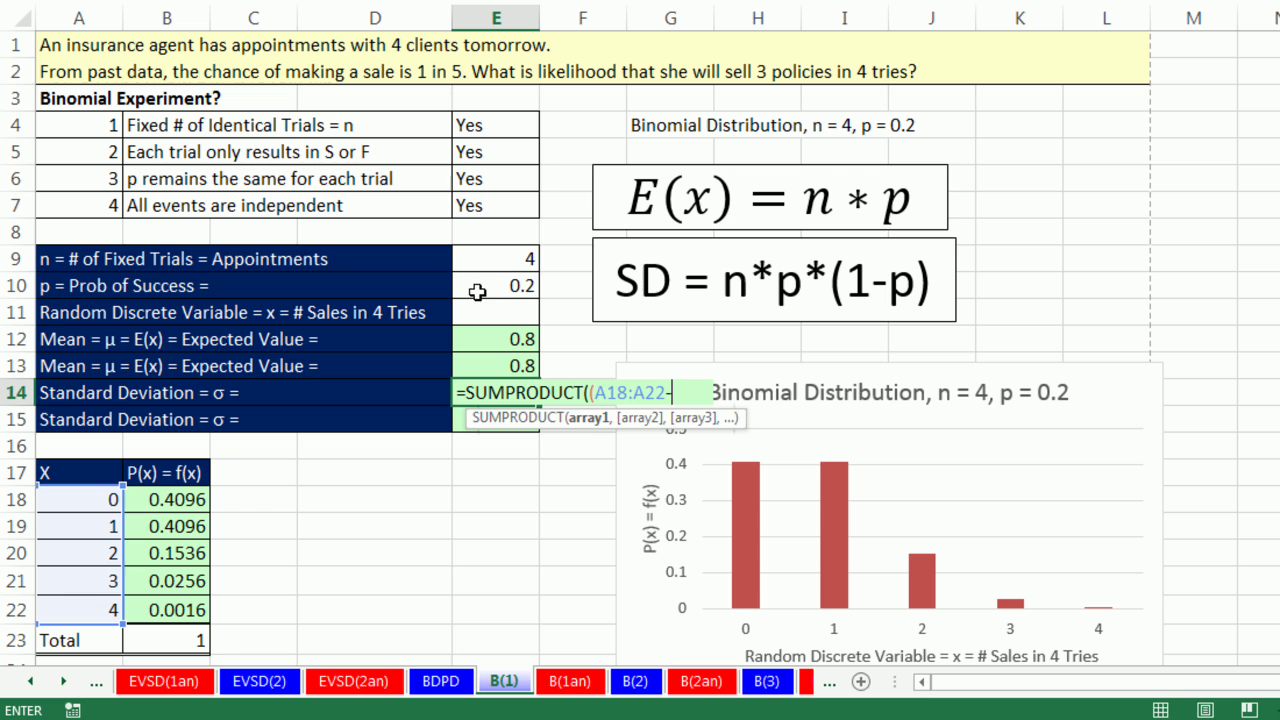
pyautogui.click(500, 338)
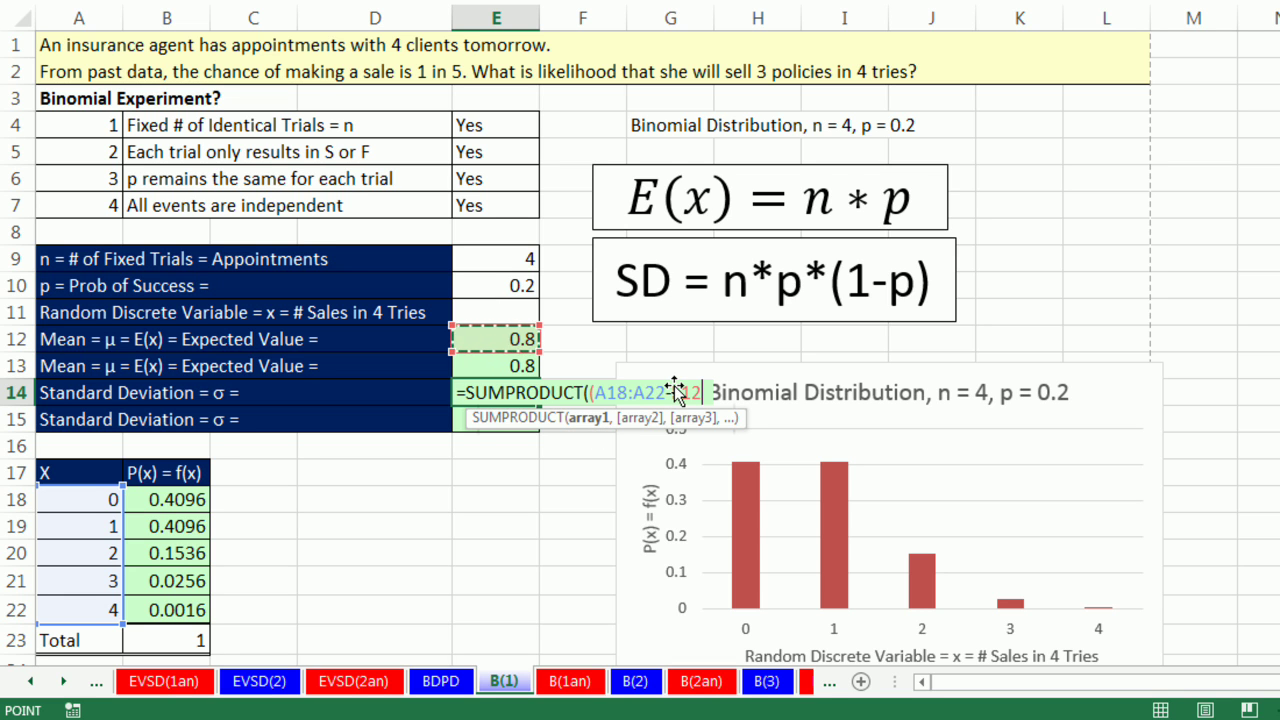
pyautogui.write(')')
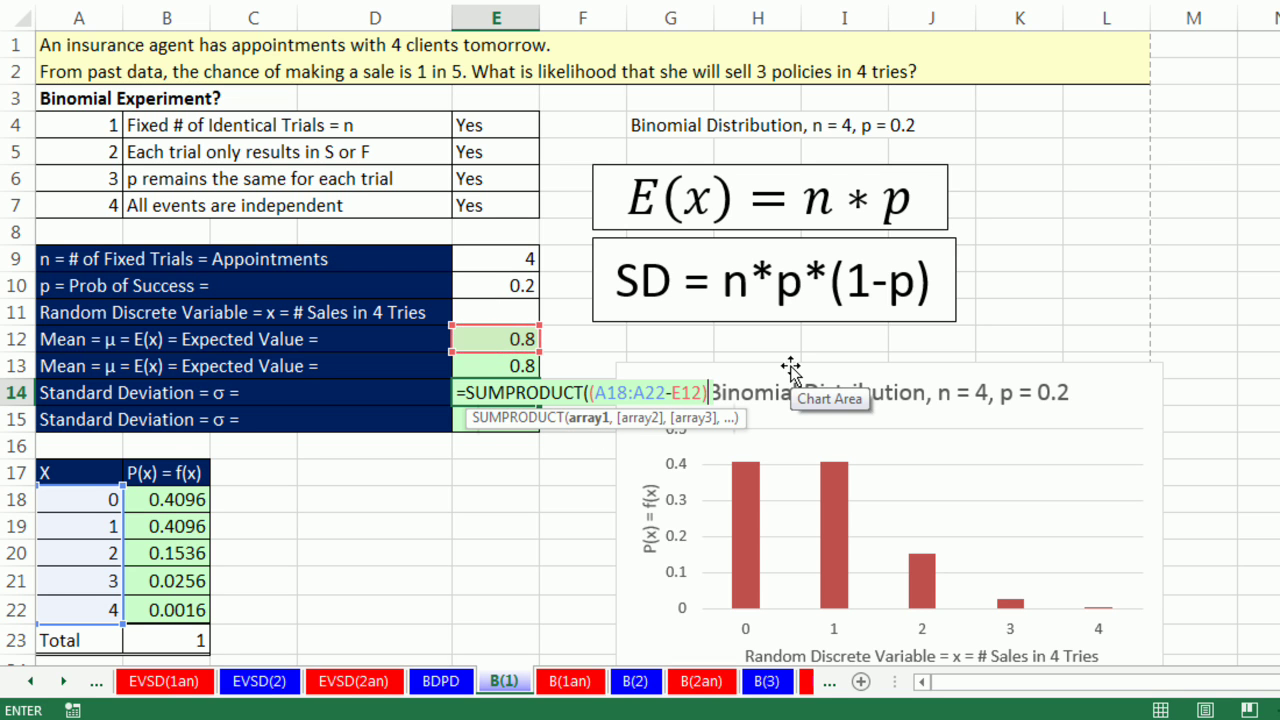
pyautogui.write('^2')
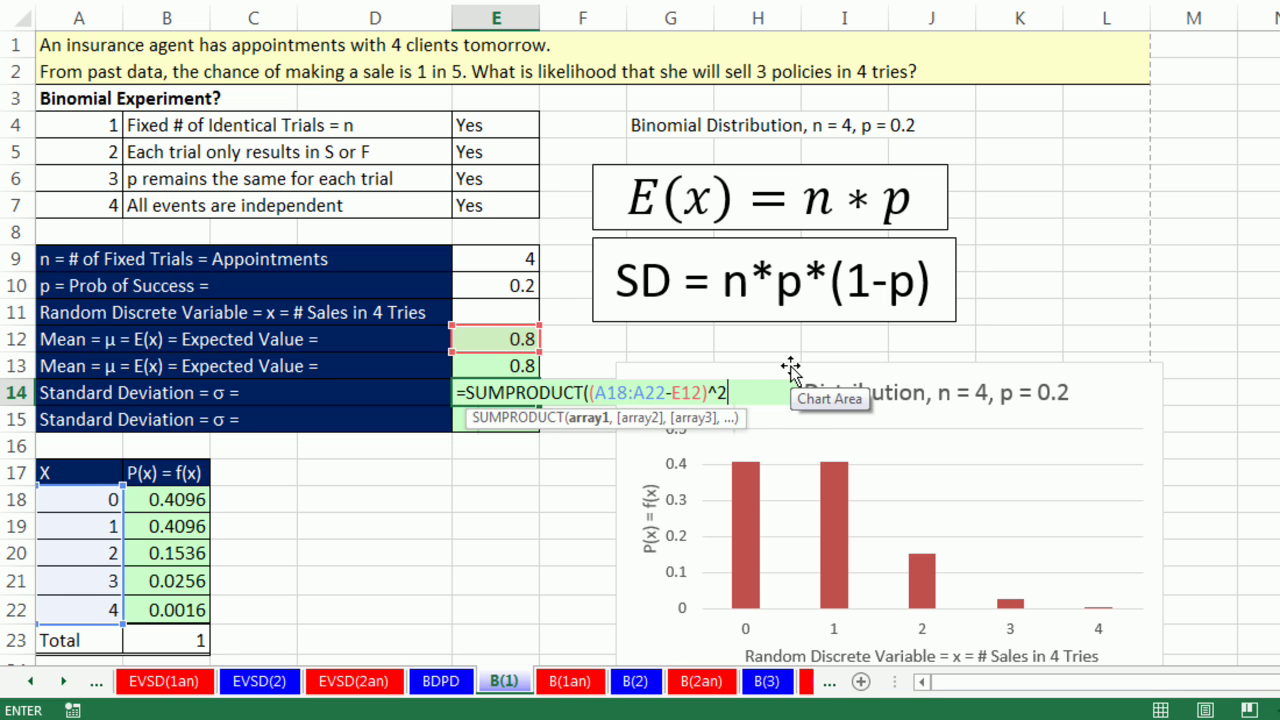
pyautogui.write(',')
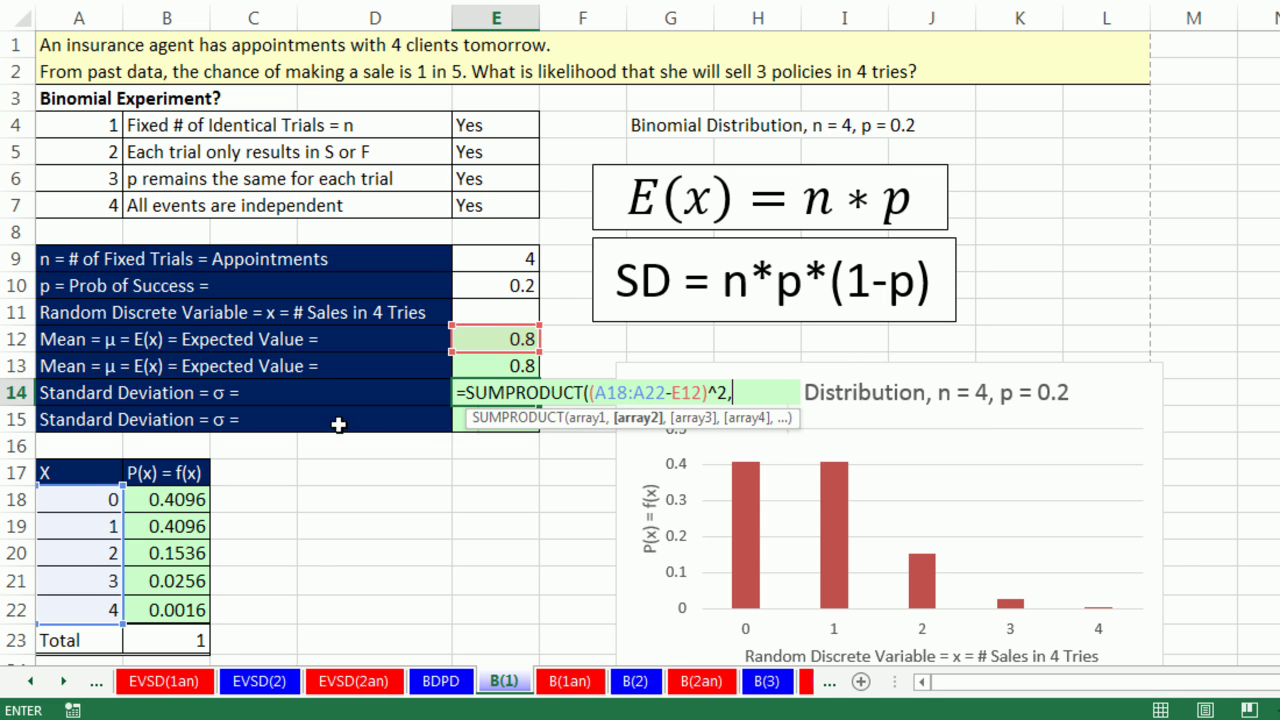
pyautogui.moveTo(177, 499); pyautogui.dragTo(178, 612)
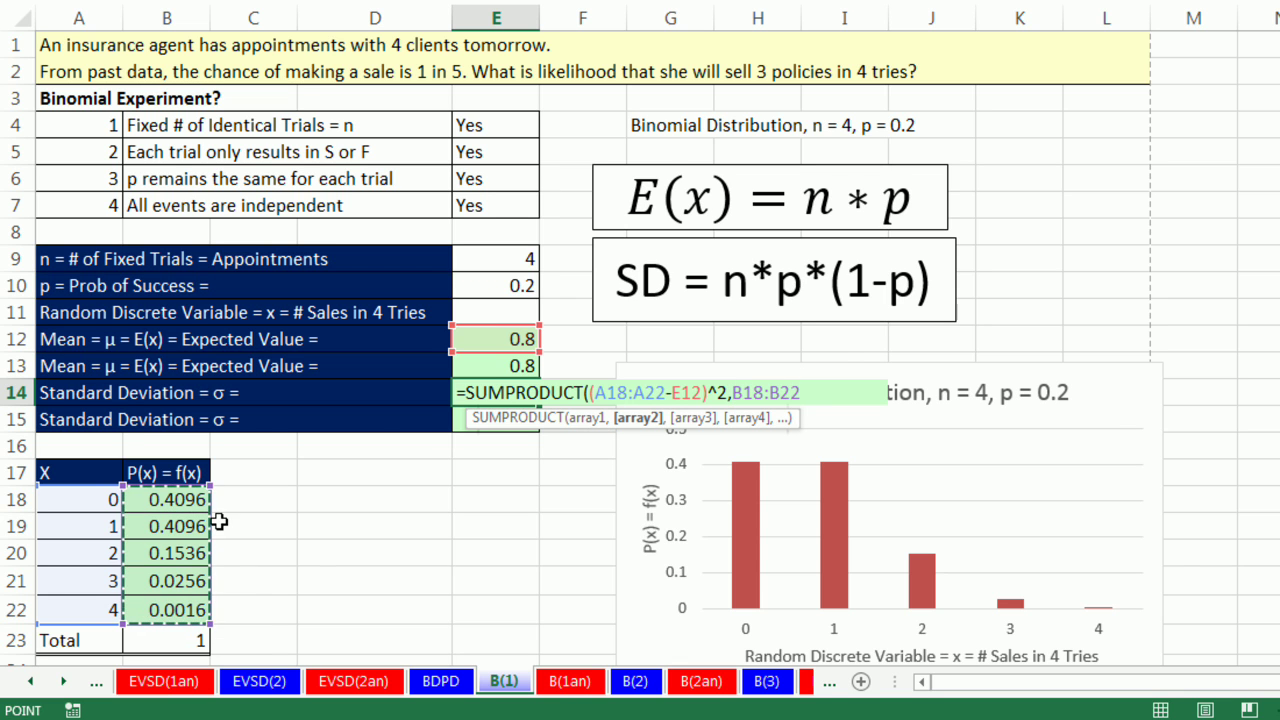
pyautogui.write(')')
pyautogui.press('Return')
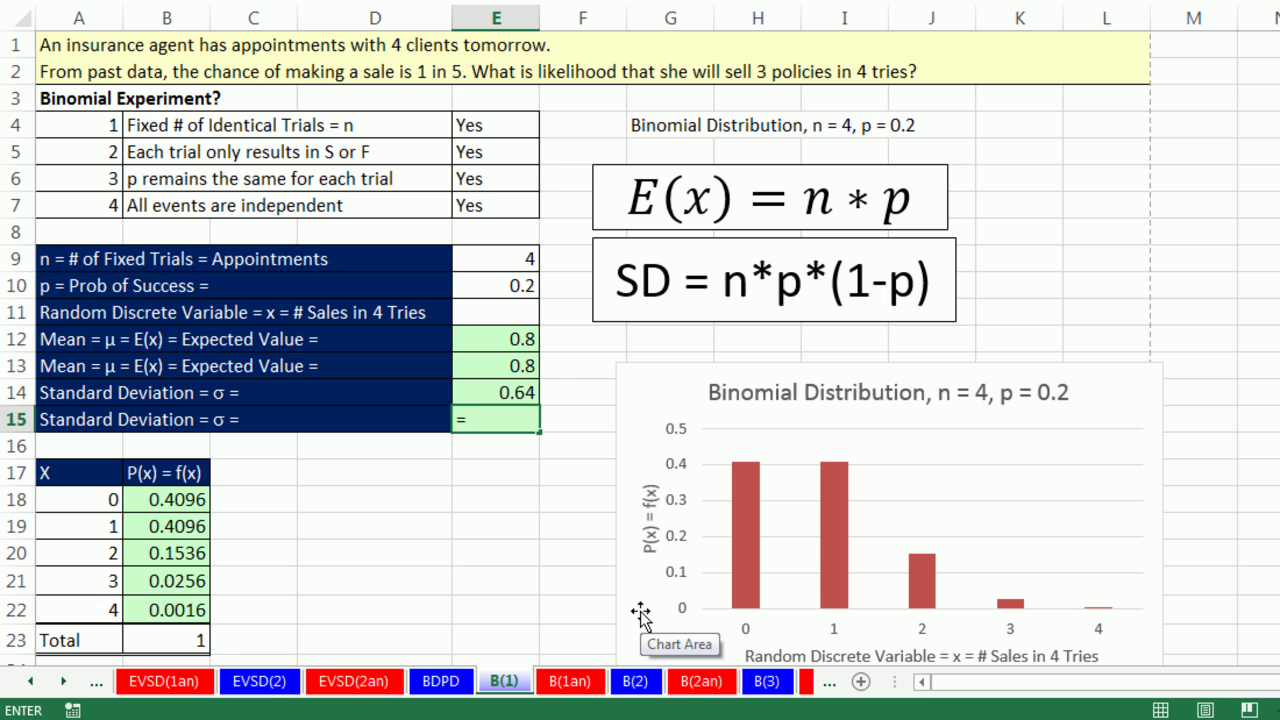
# Fill the second Standard Deviation cell, E15, by applying the n*p*(1-p) formula as =E13*(1-E10)
pyautogui.click(521, 364)
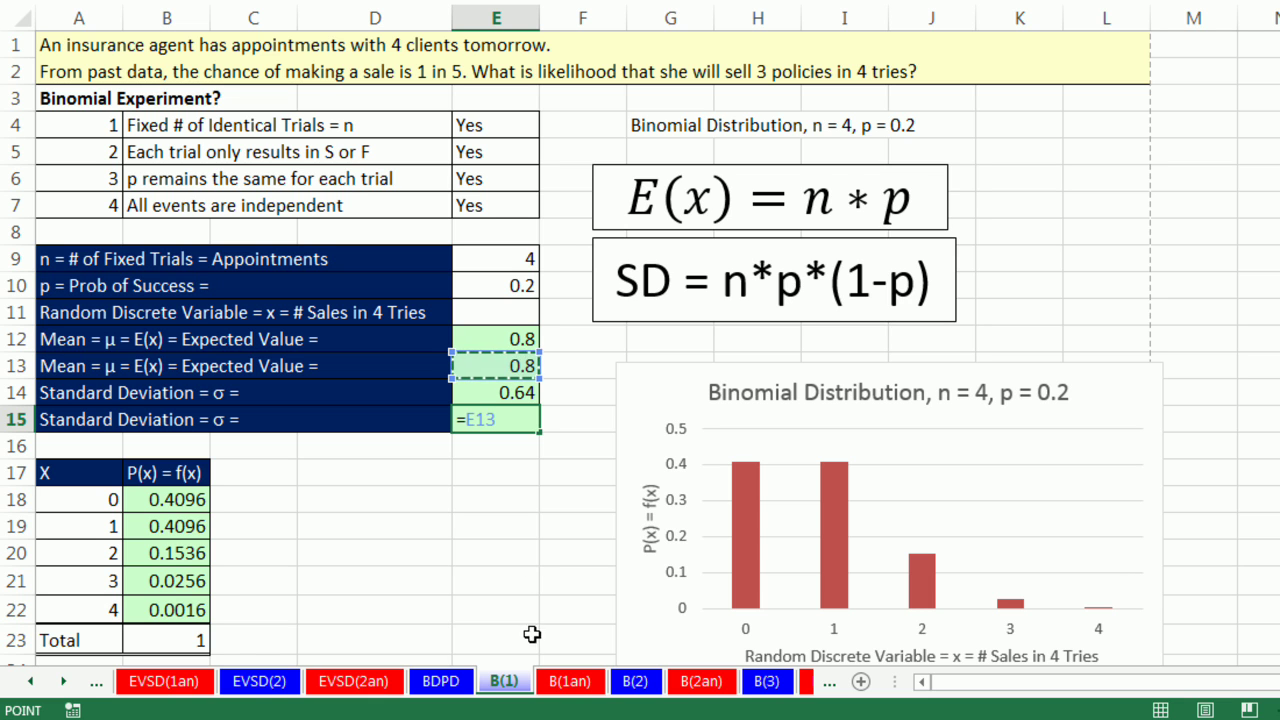
pyautogui.write('*')
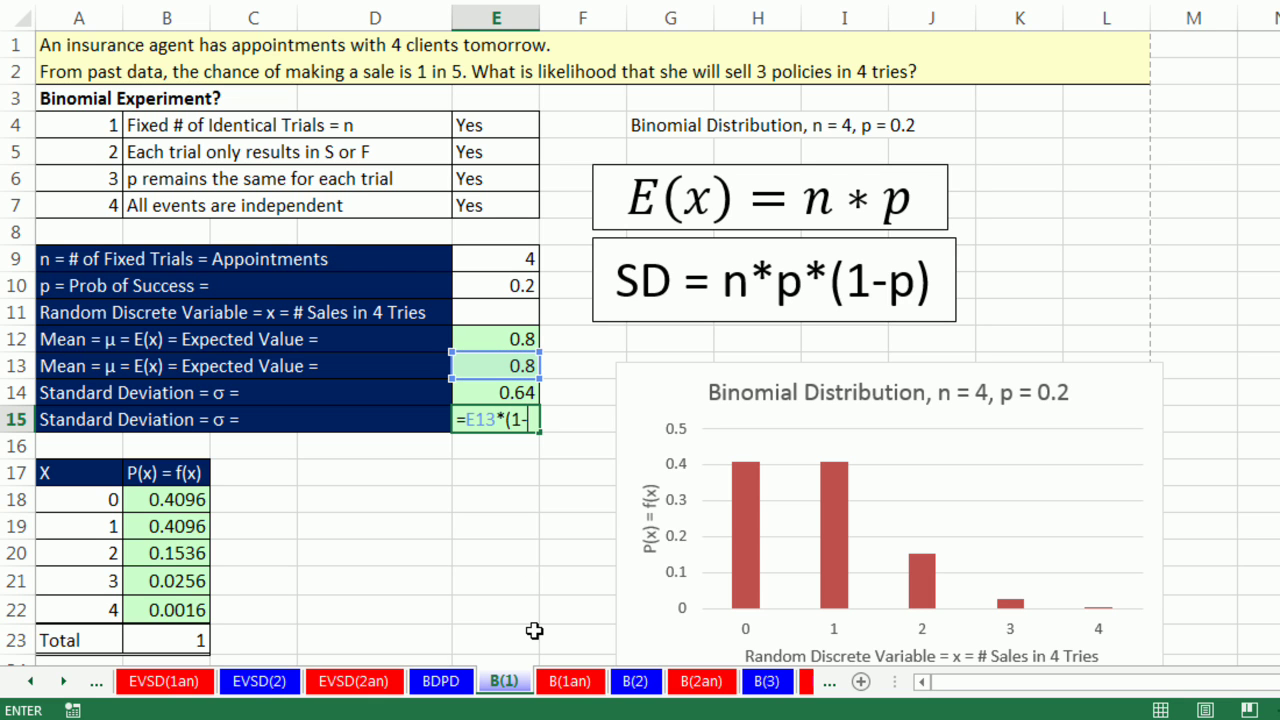
pyautogui.write('(1-')
pyautogui.click(483, 290)
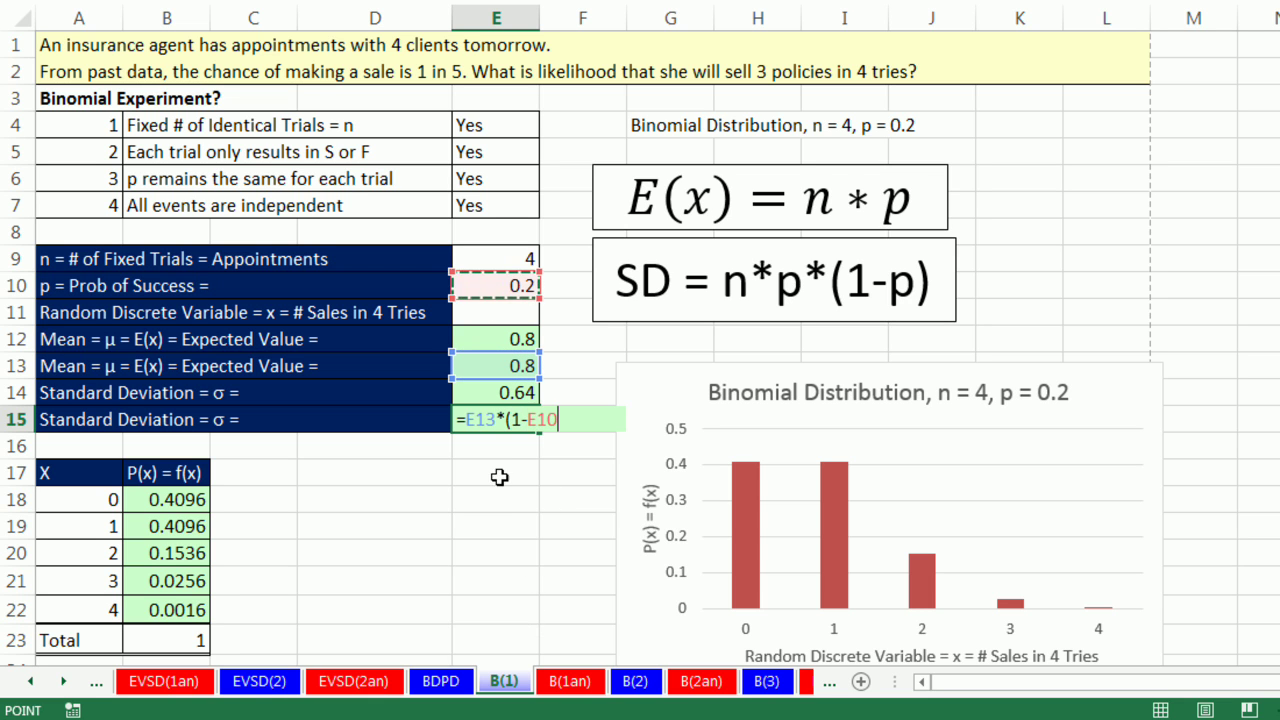
pyautogui.press('Return')
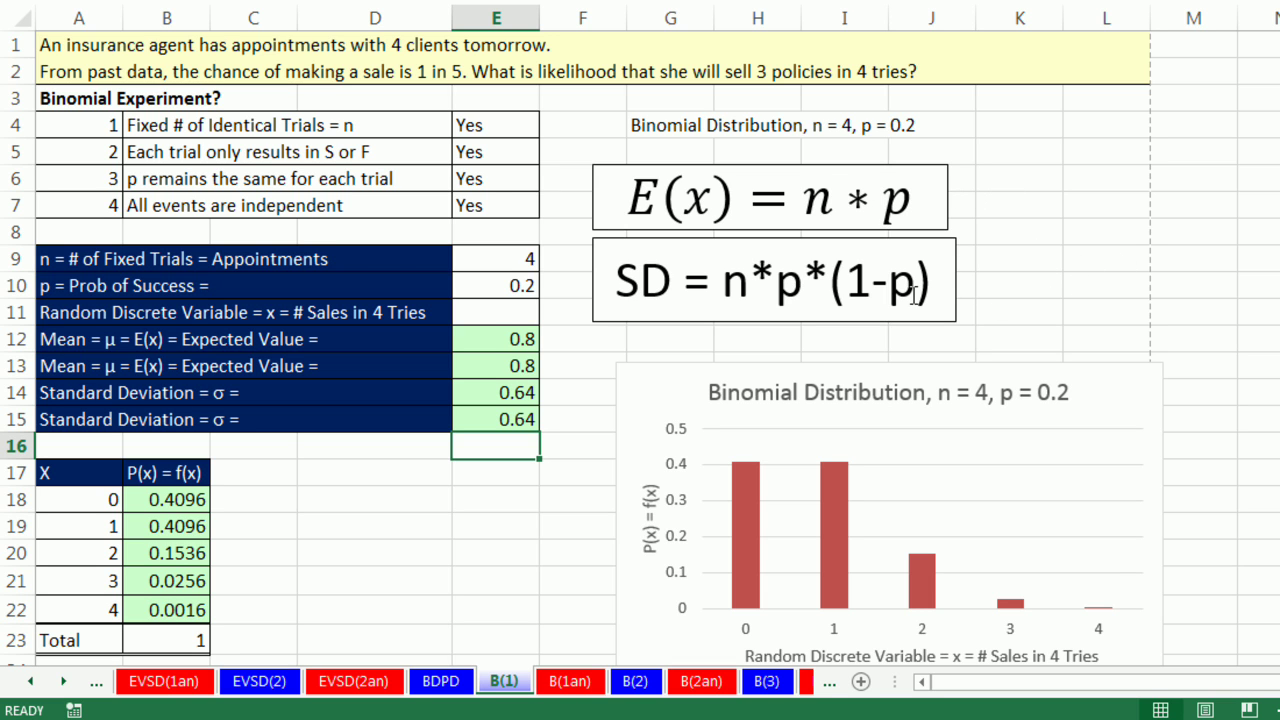
pyautogui.click(432, 548)
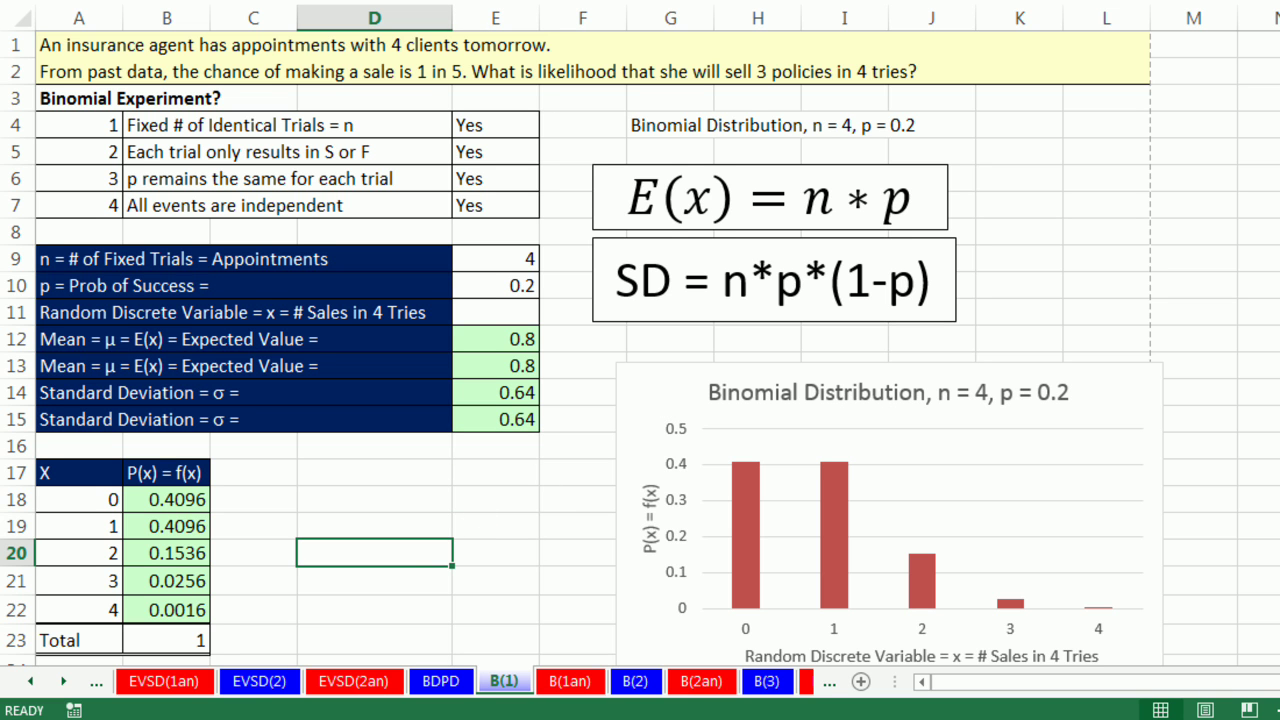
# Calculate the probability of exactly 3 sales in B26, beside P(x = 3), with the non-cumulative formula =BINOM.DIST(D26,E9,E10,0)
pyautogui.scroll(-1, 640, 350)
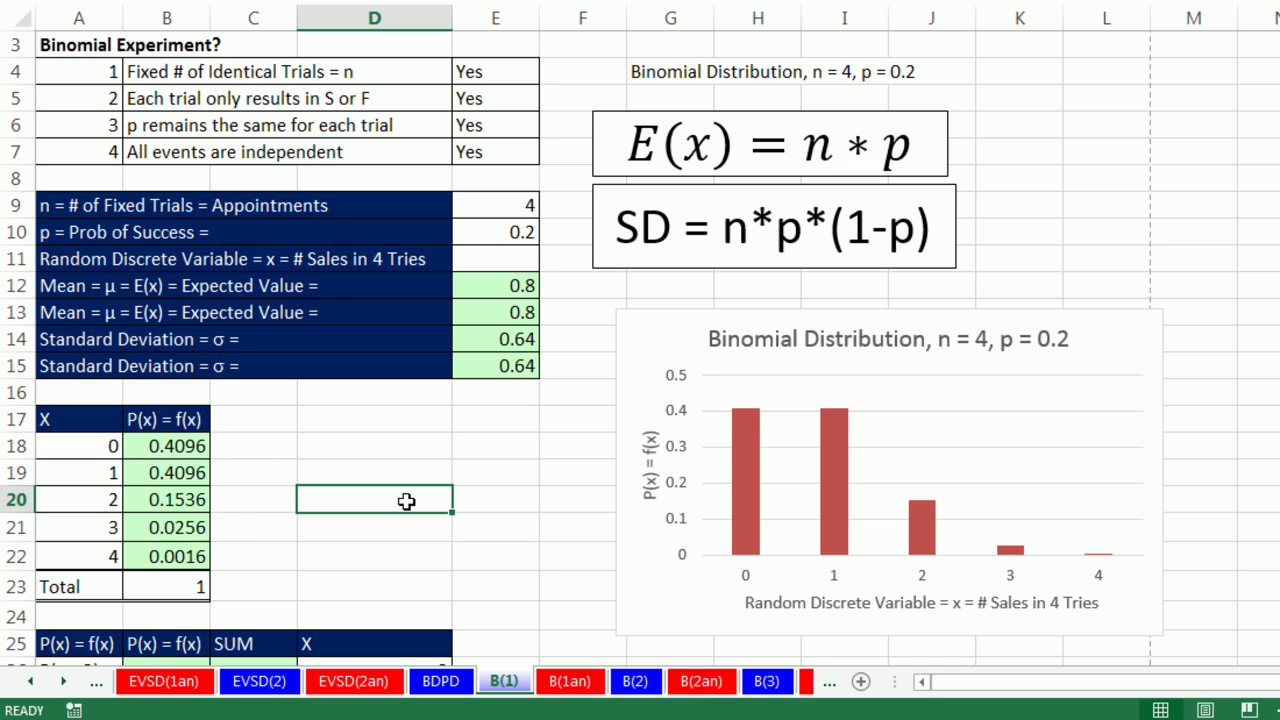
pyautogui.scroll(-2, 640, 350)
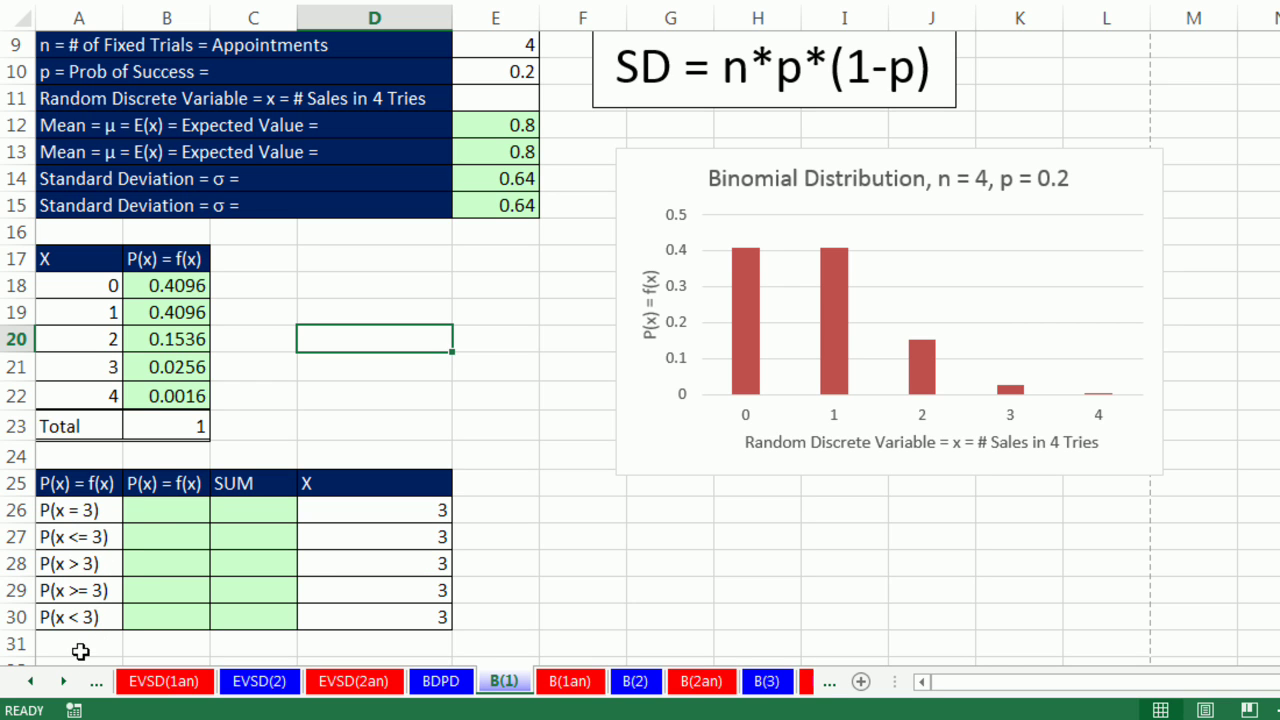
pyautogui.click(145, 516)
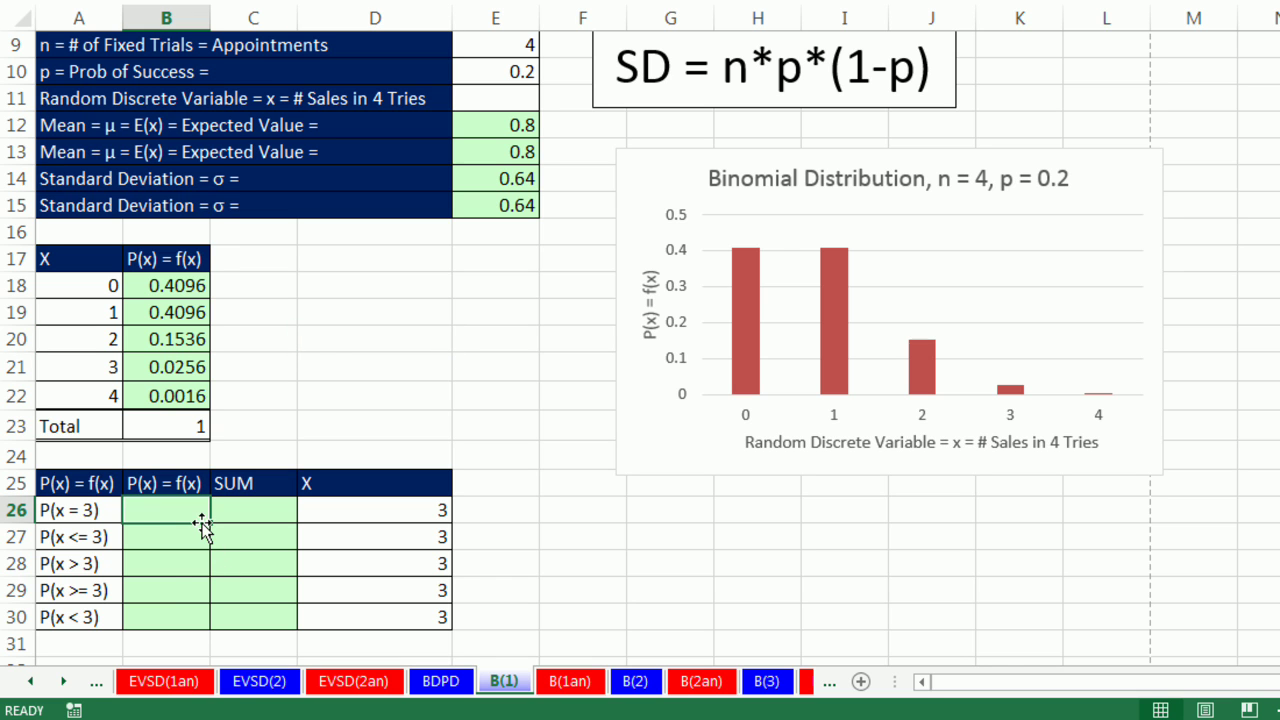
pyautogui.write('=bin')
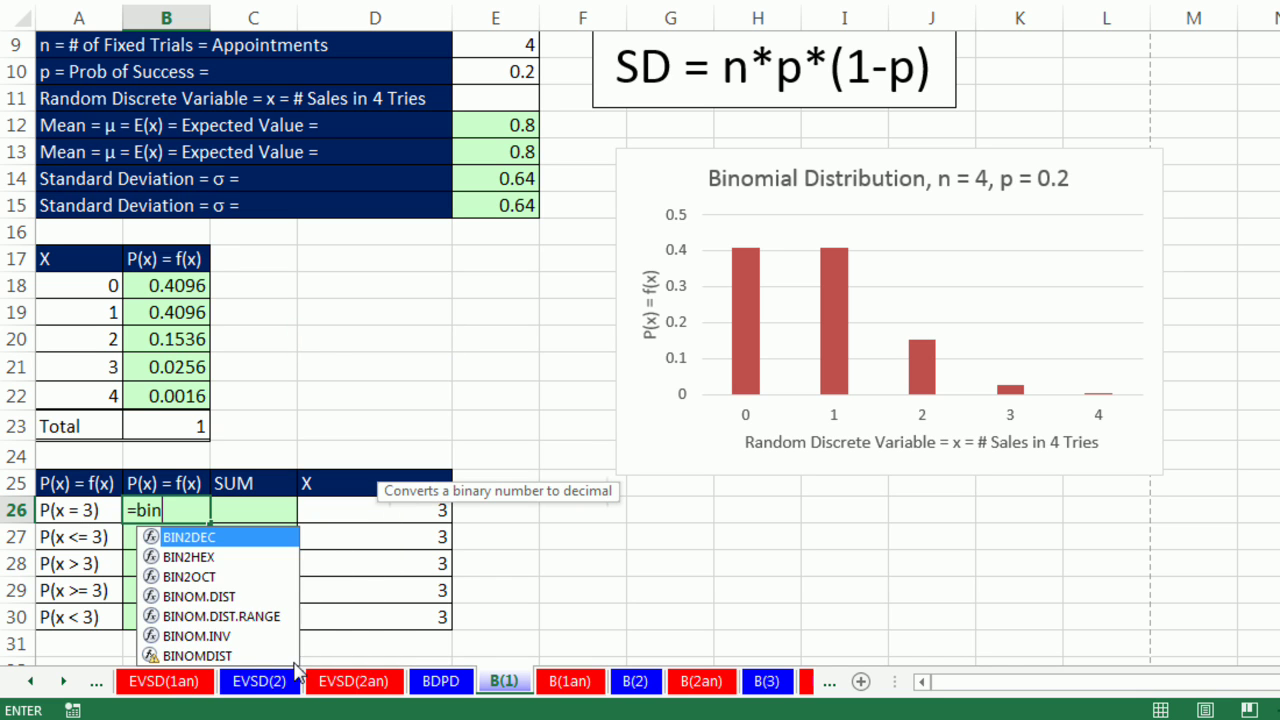
pyautogui.press('Down')
pyautogui.press('Down')
pyautogui.press('Down')
pyautogui.press('Tab')
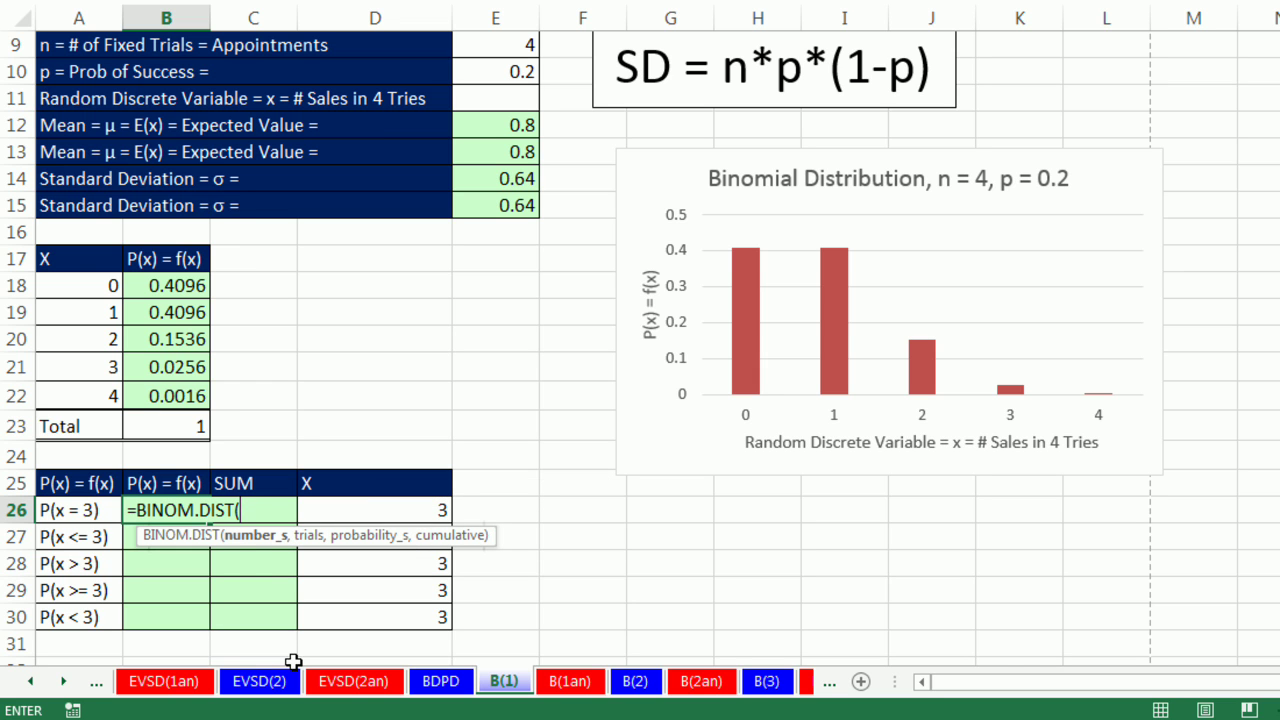
pyautogui.click(355, 510)
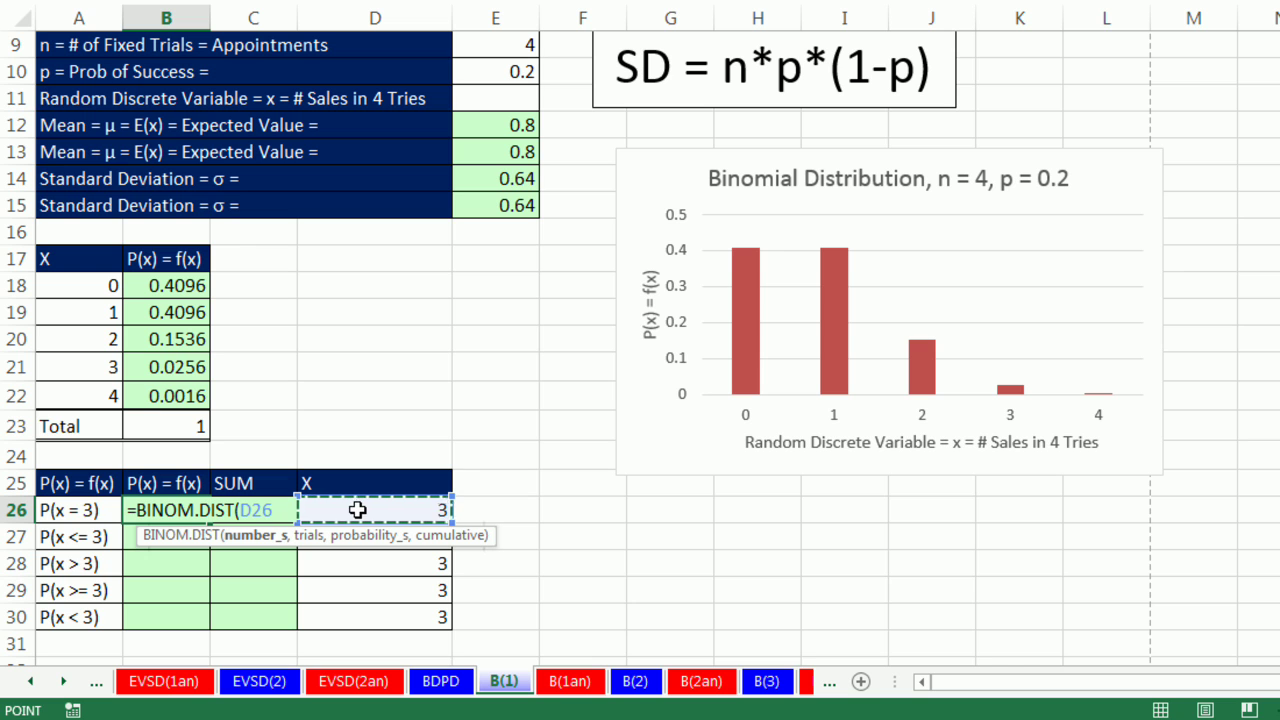
pyautogui.write(',')
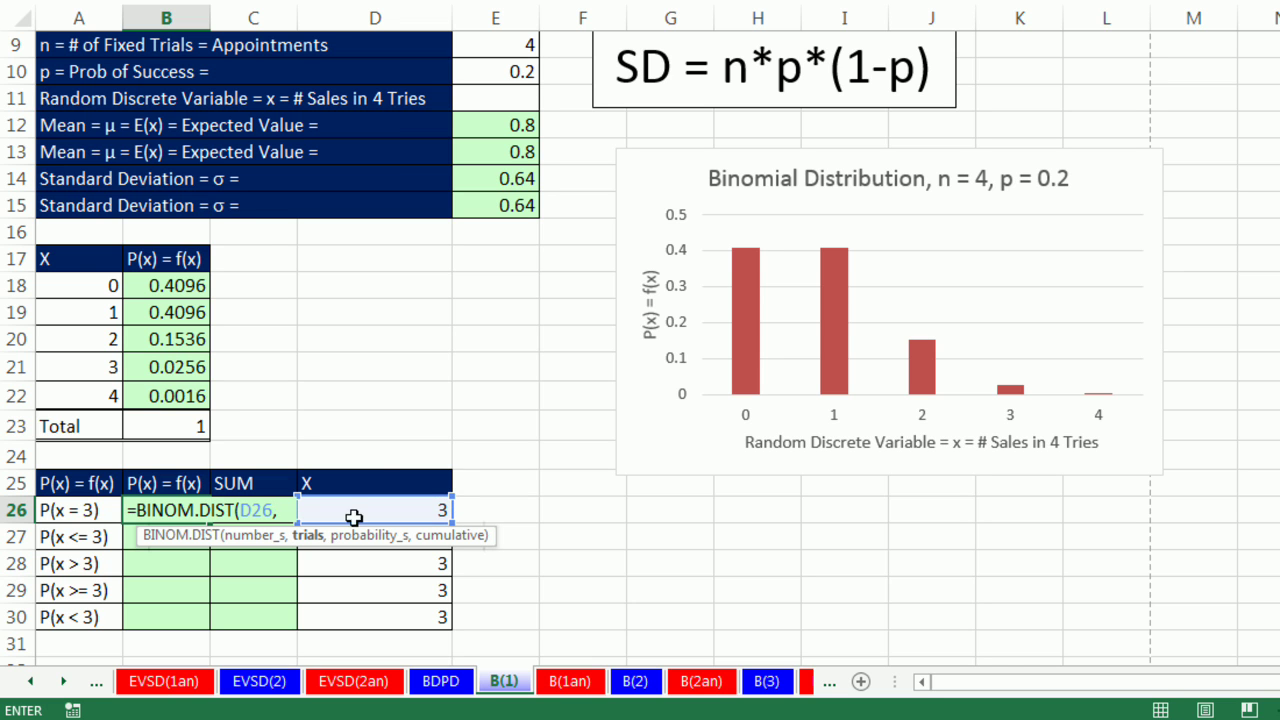
pyautogui.click(528, 50)
pyautogui.write(',')
pyautogui.click(503, 75)
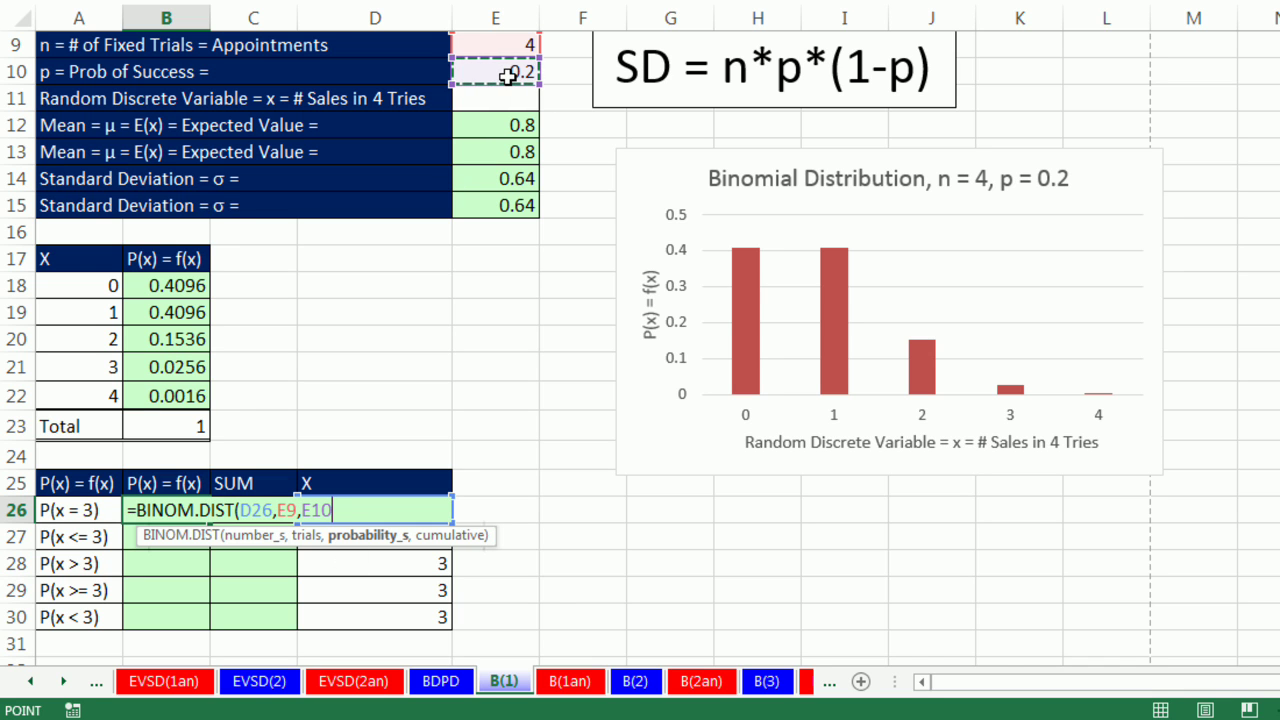
pyautogui.write(',')
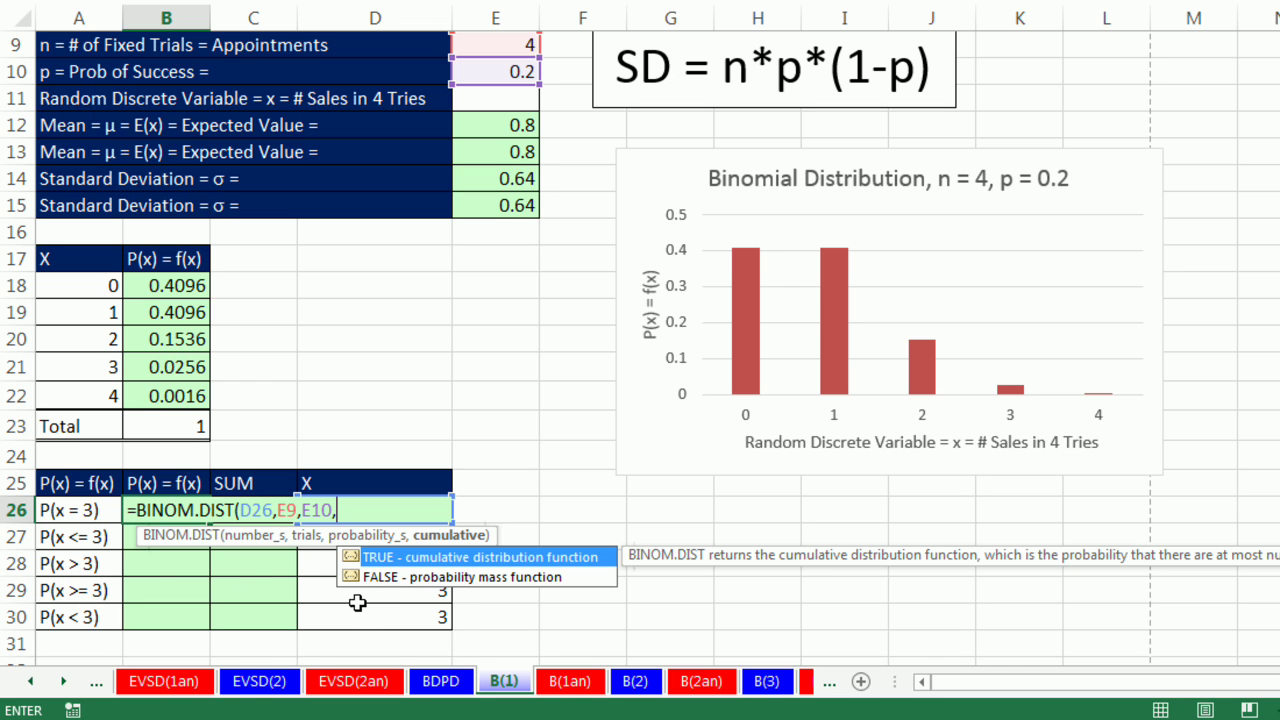
pyautogui.write(')')
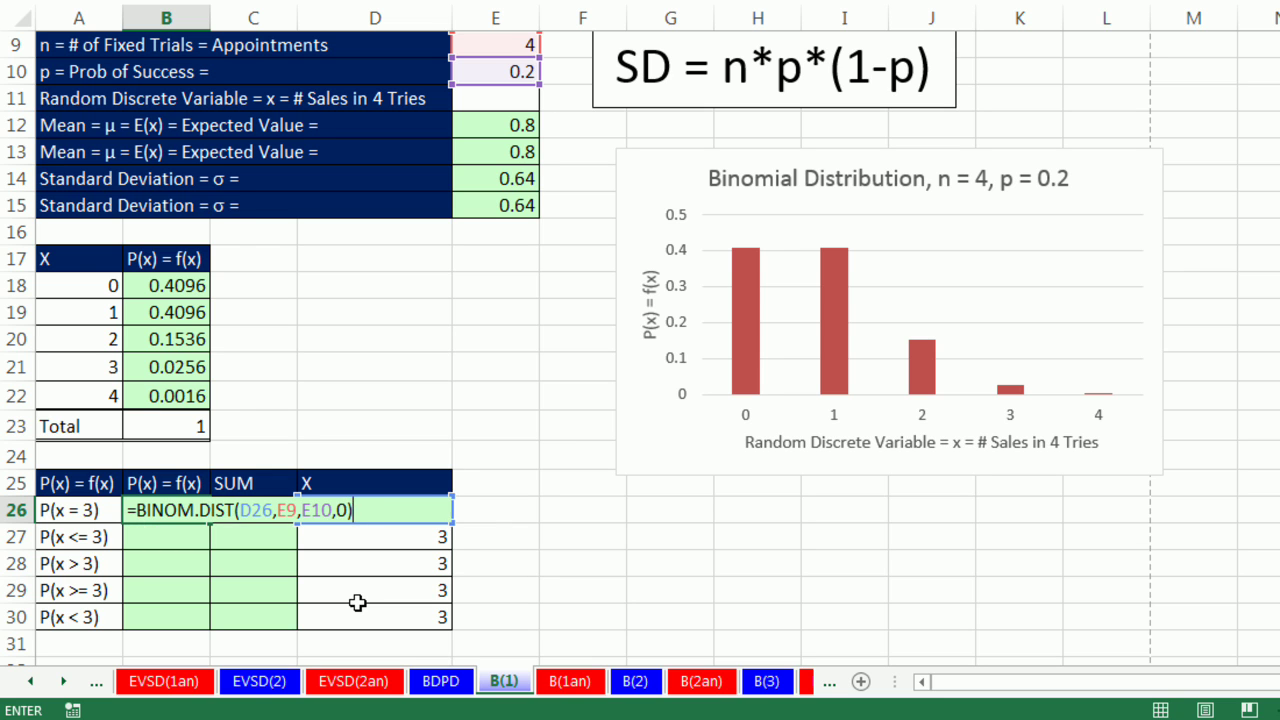
pyautogui.press('Return')
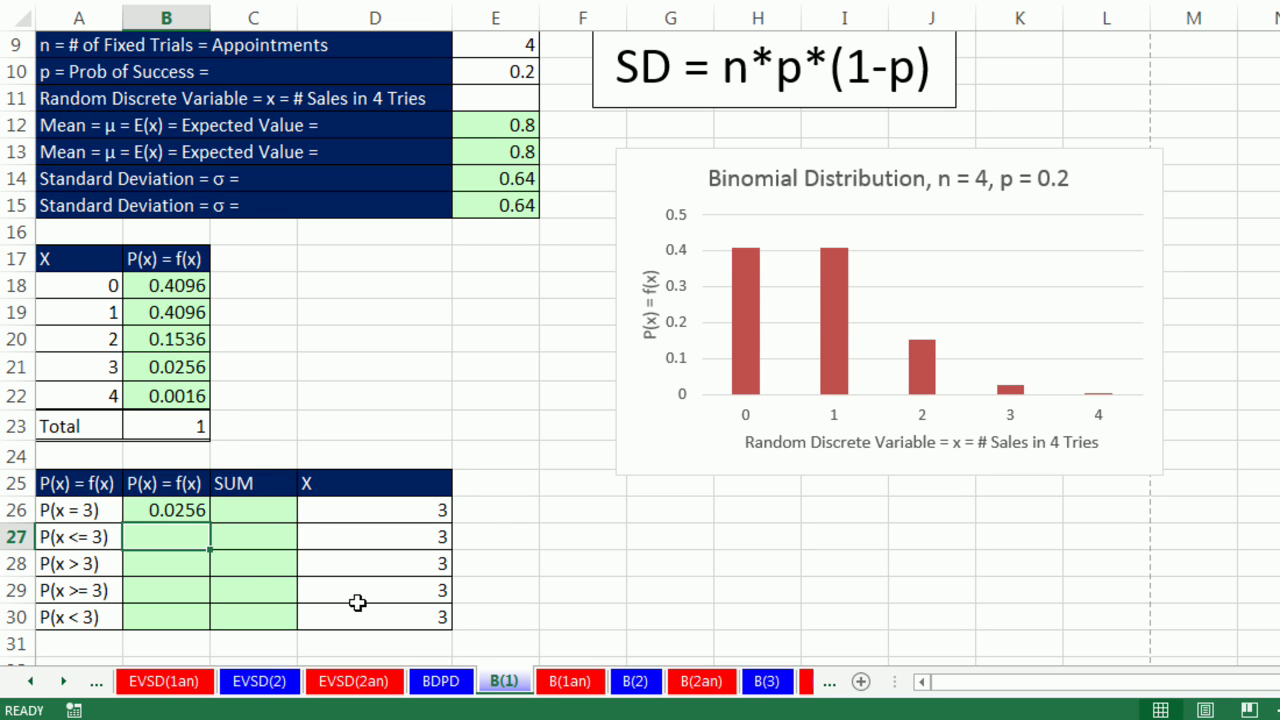
# Fill the SUM cell C26 for P(x = 3) by referencing the distribution table's probability for 3 sales with =B21
pyautogui.click(240, 513)
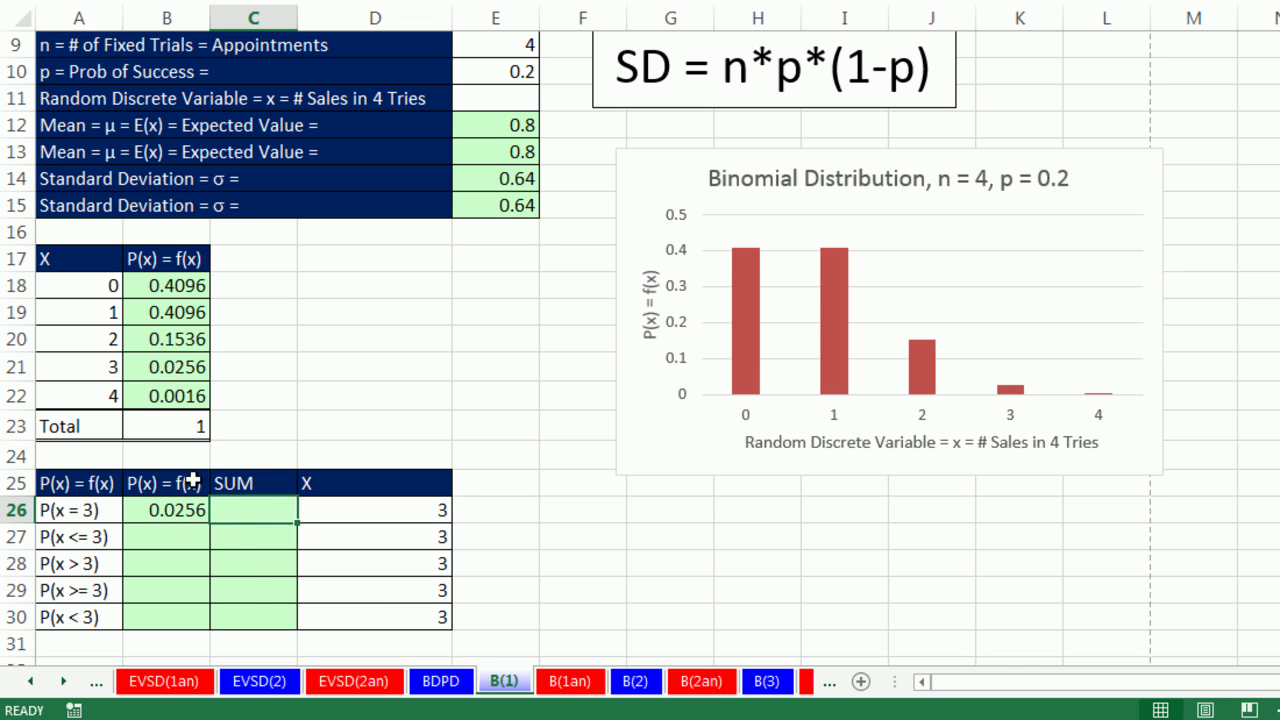
pyautogui.write('=')
pyautogui.click(186, 369)
pyautogui.press('Return')
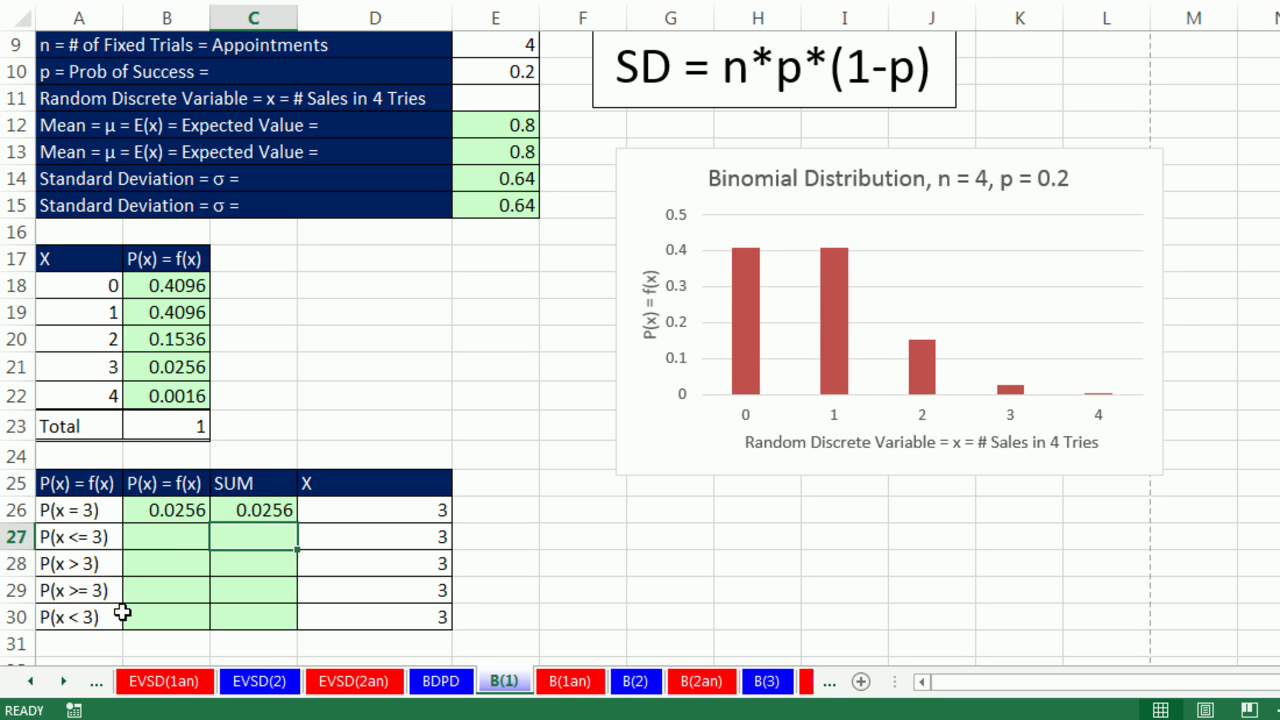
# Calculate the probability of 3 or fewer sales in B27 with the cumulative formula =BINOM.DIST(D27,E9,E10,1)
pyautogui.click(160, 533)
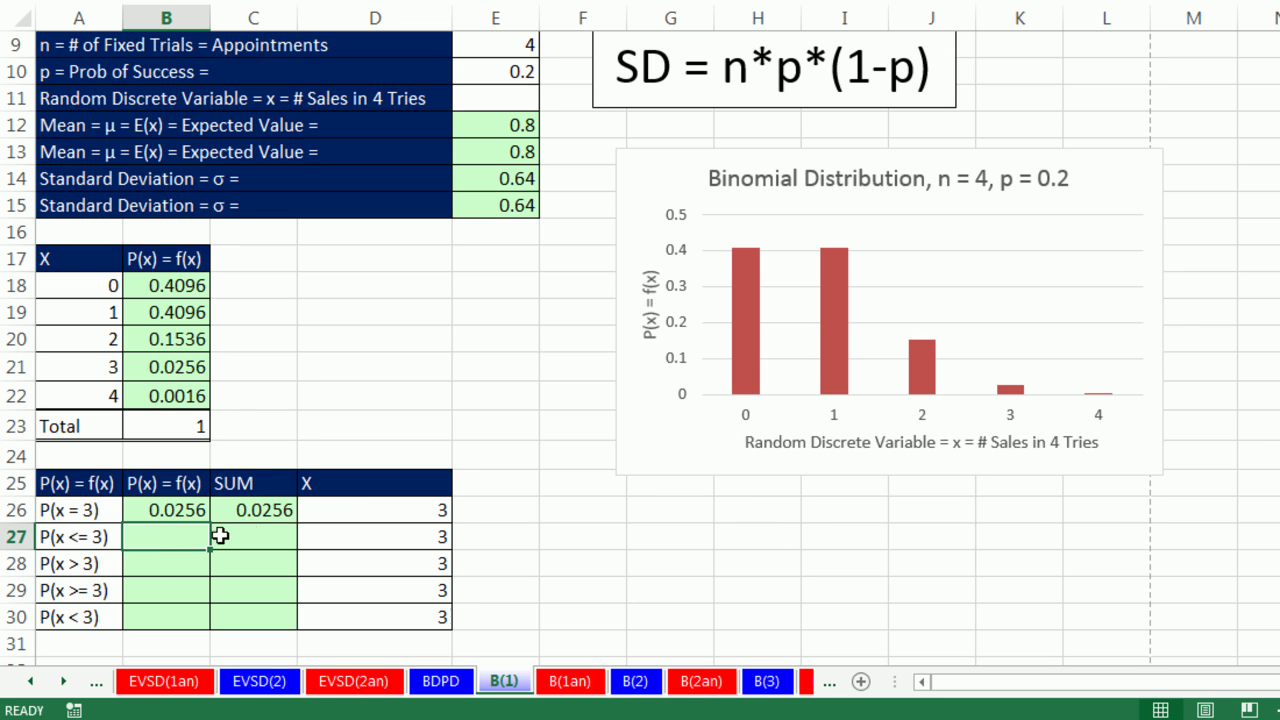
pyautogui.write('=')
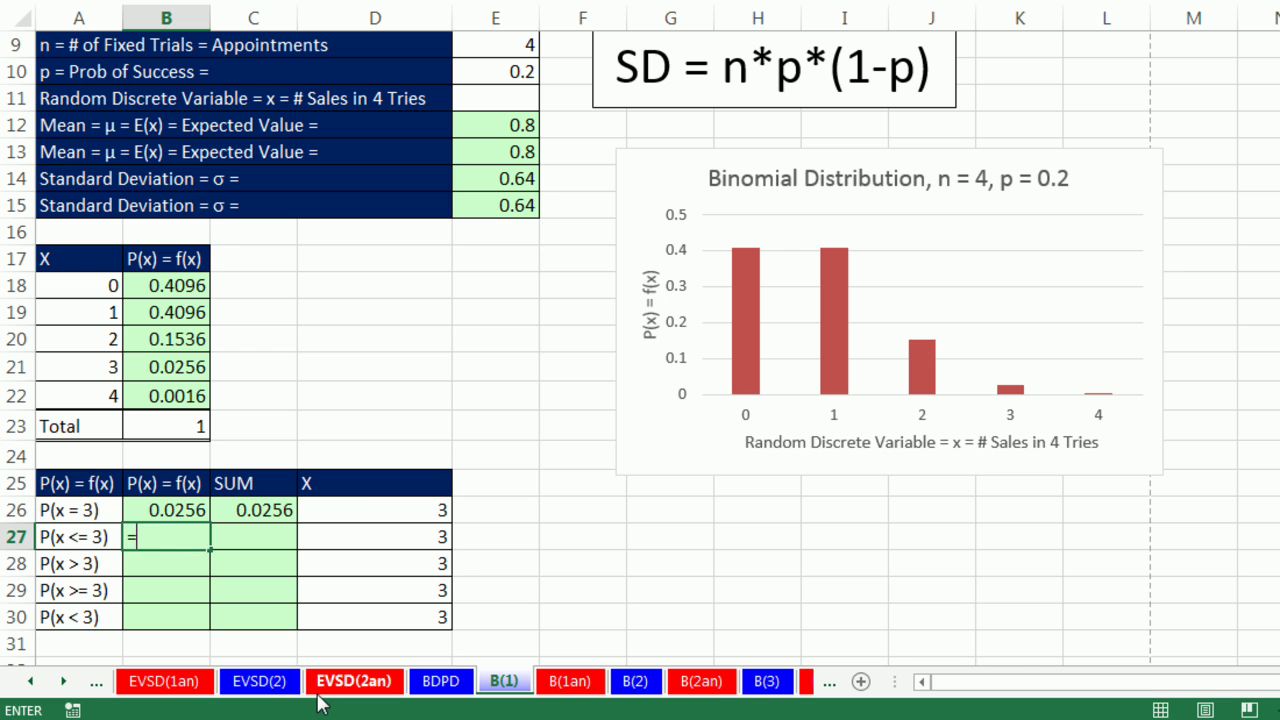
pyautogui.write('binom')
pyautogui.press('Tab')
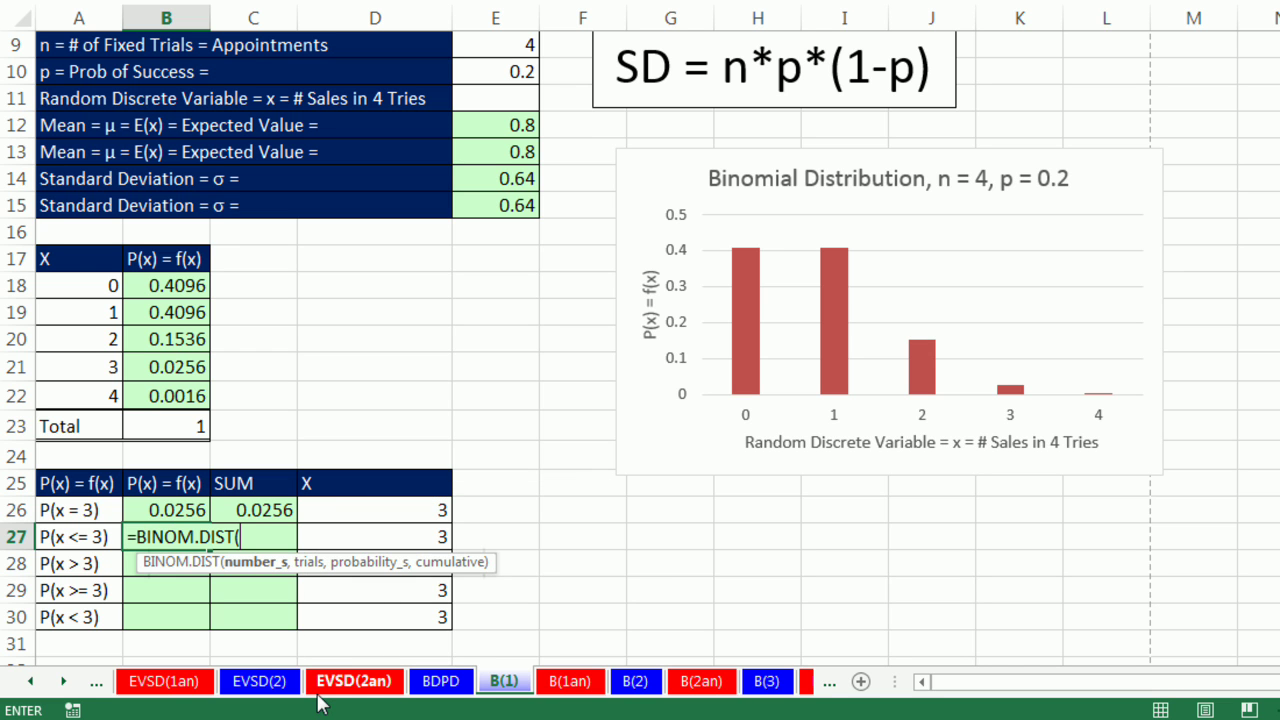
pyautogui.click(393, 538)
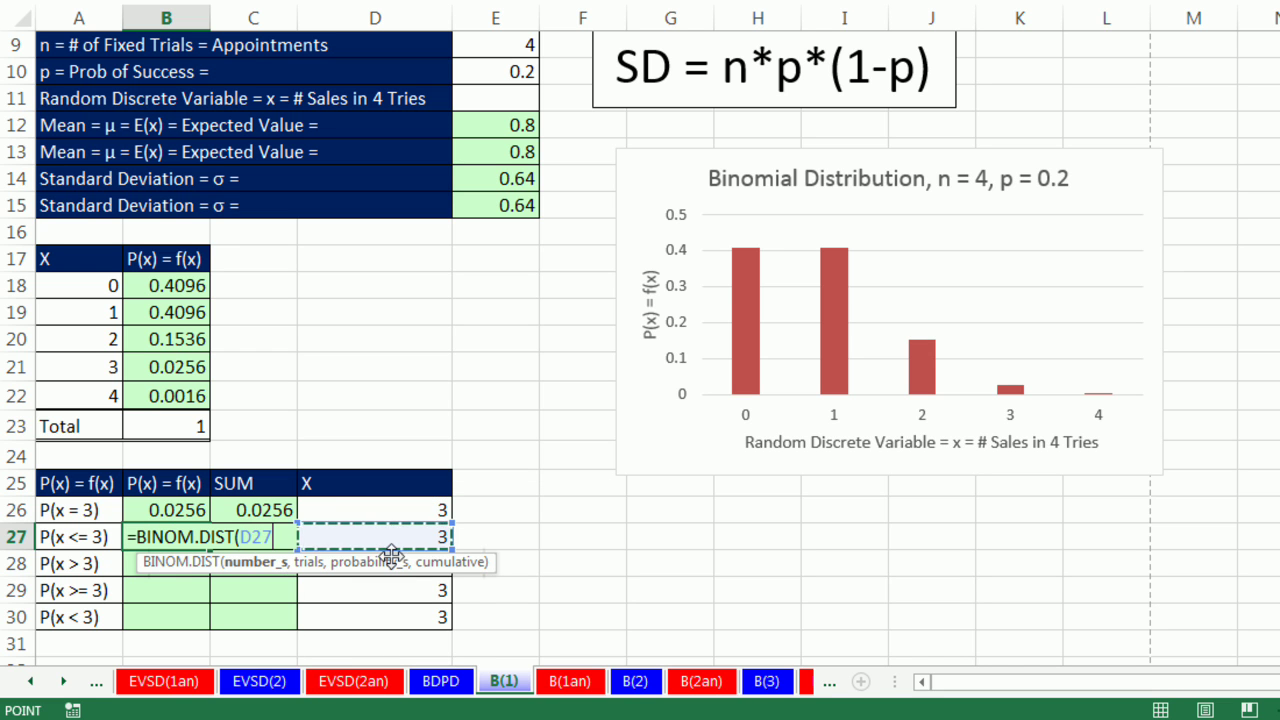
pyautogui.write(',')
pyautogui.click(612, 42)
pyautogui.write(',')
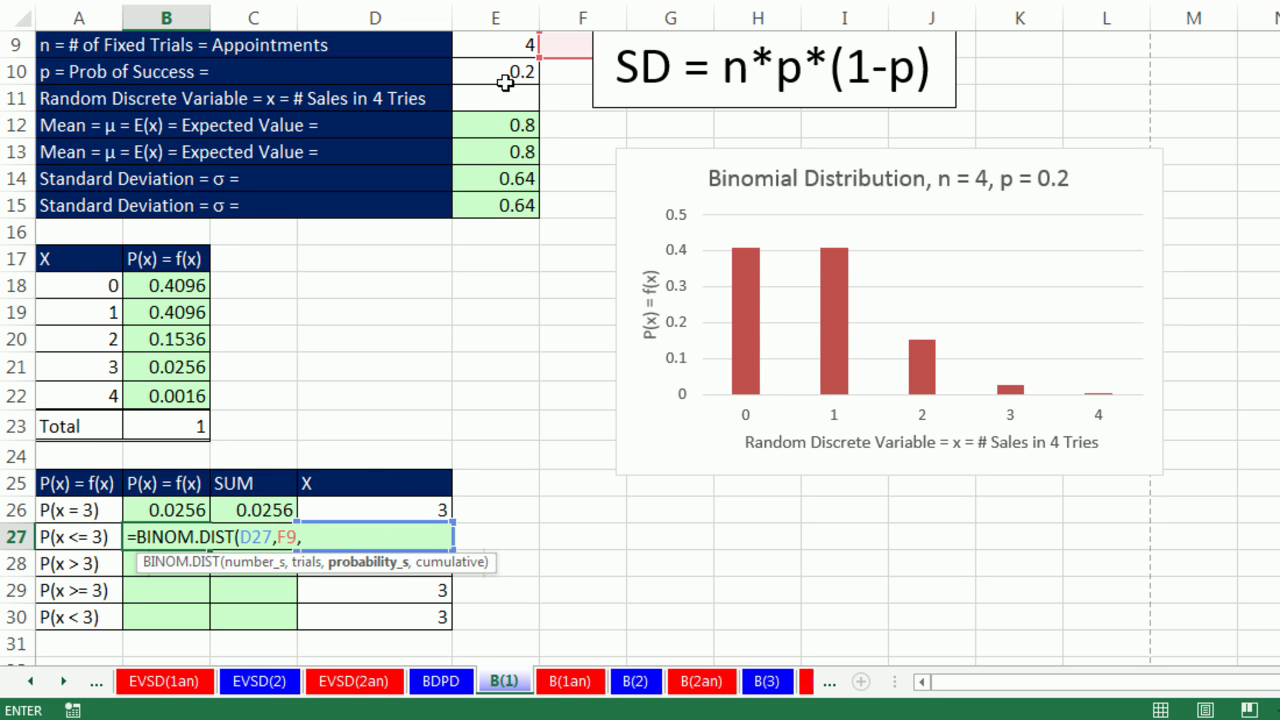
pyautogui.click(505, 68)
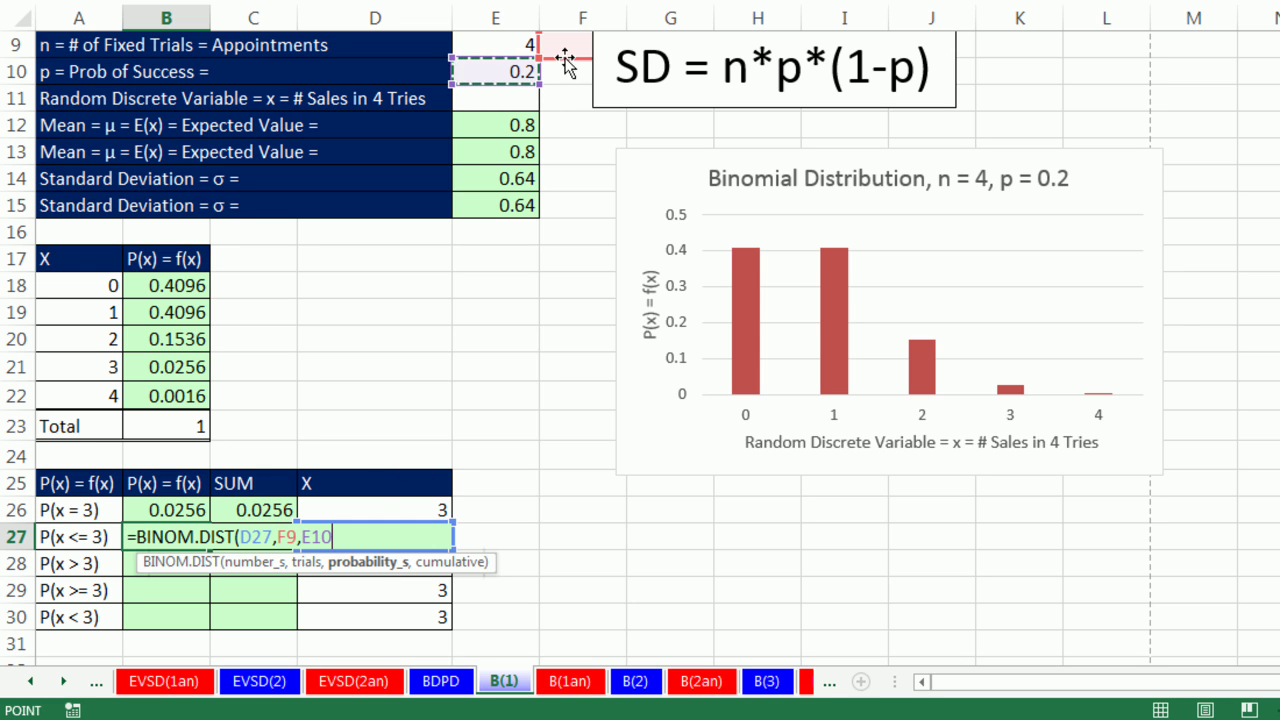
pyautogui.moveTo(566, 58); pyautogui.dragTo(520, 68)
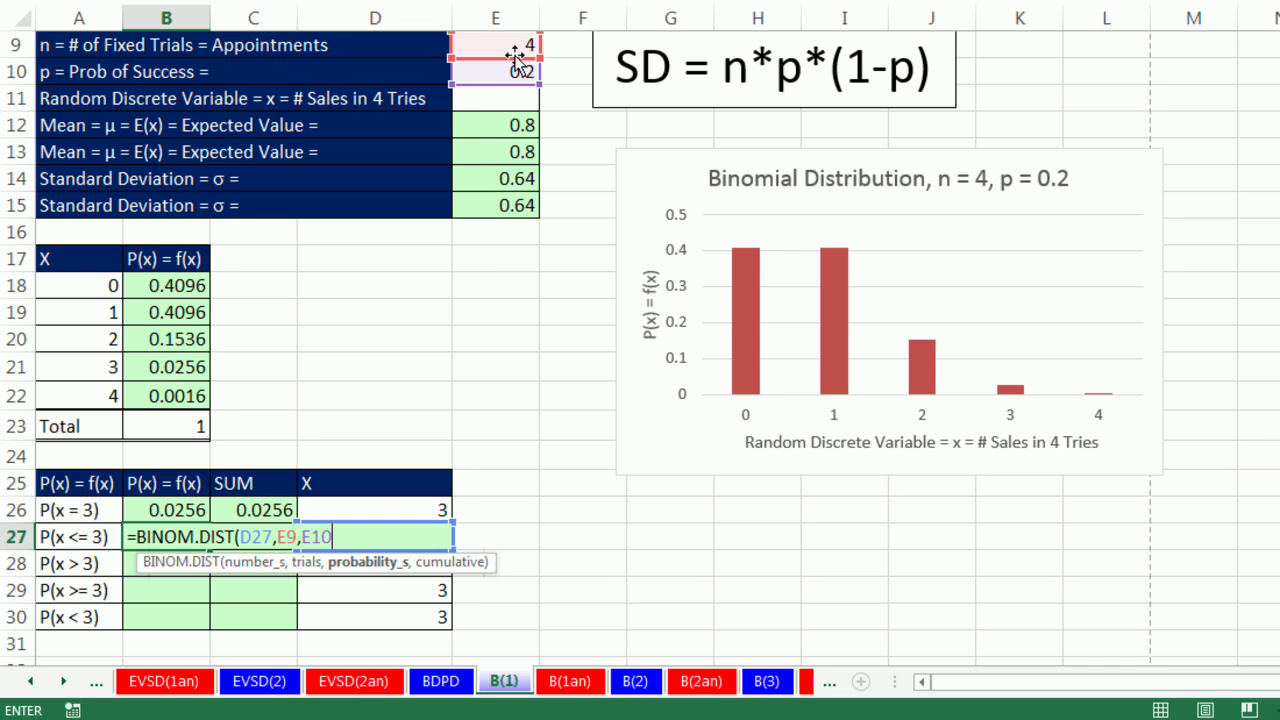
pyautogui.write(',')
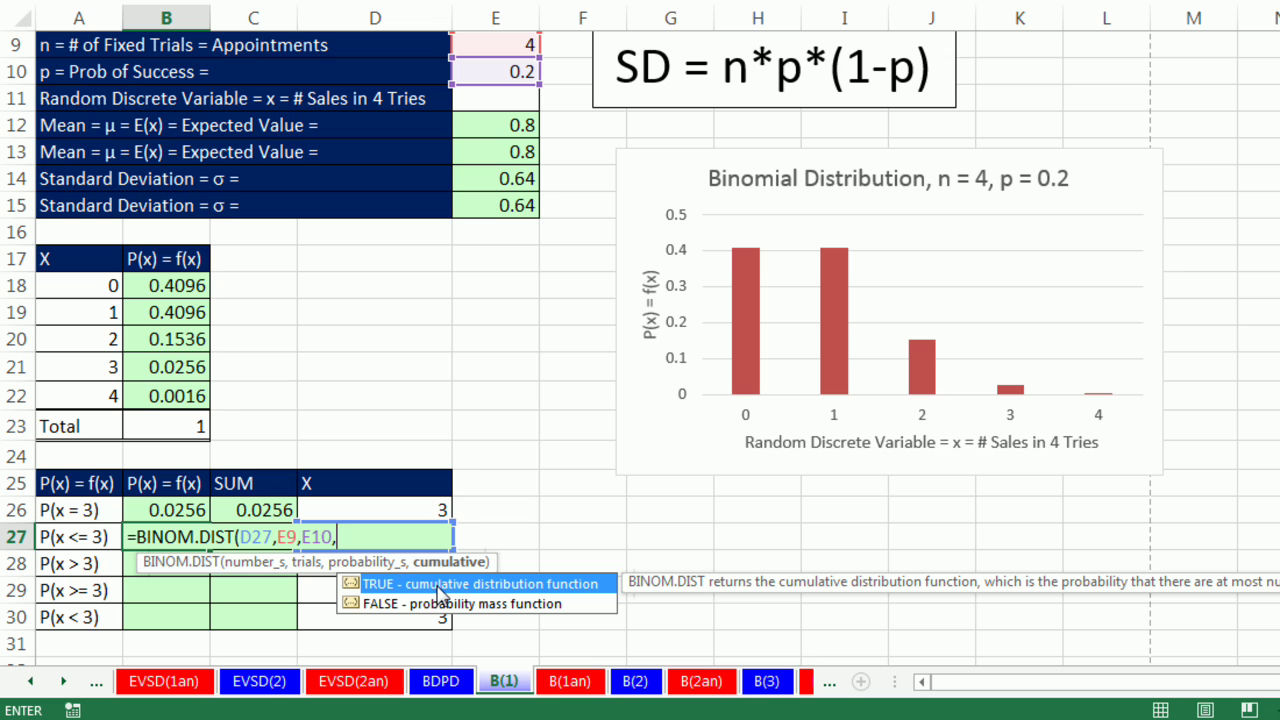
pyautogui.write('1')
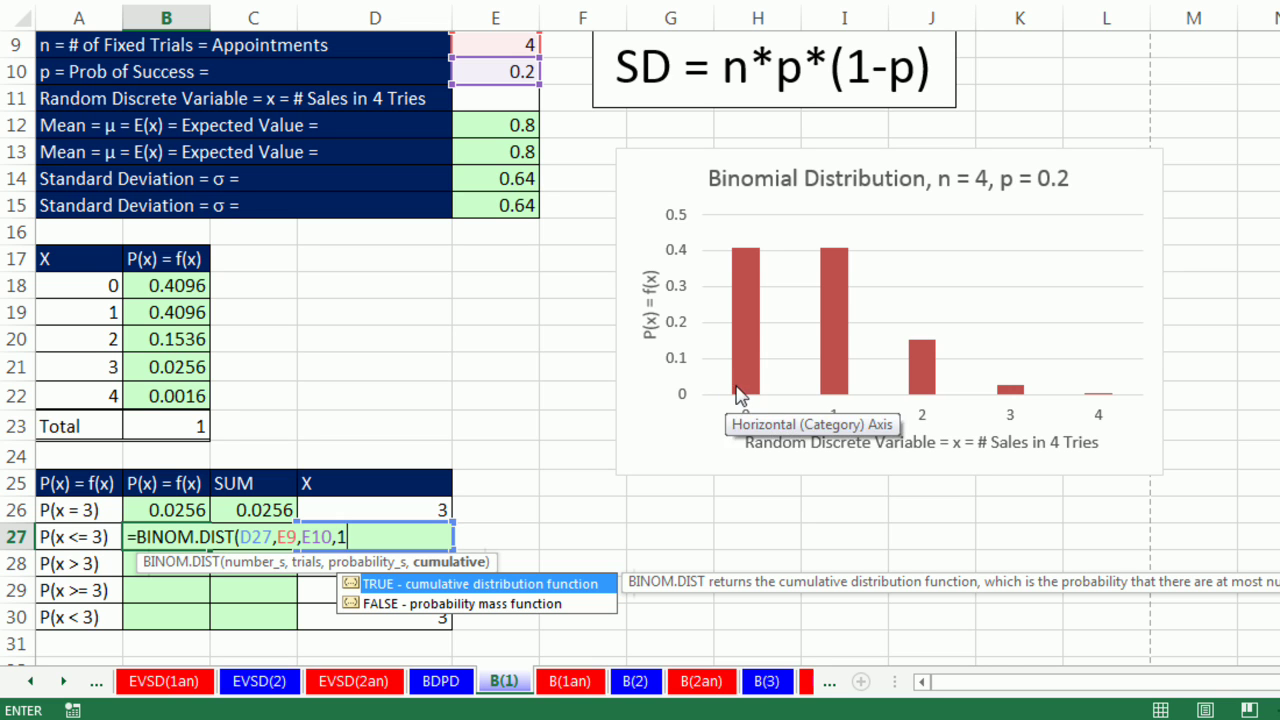
pyautogui.write(')')
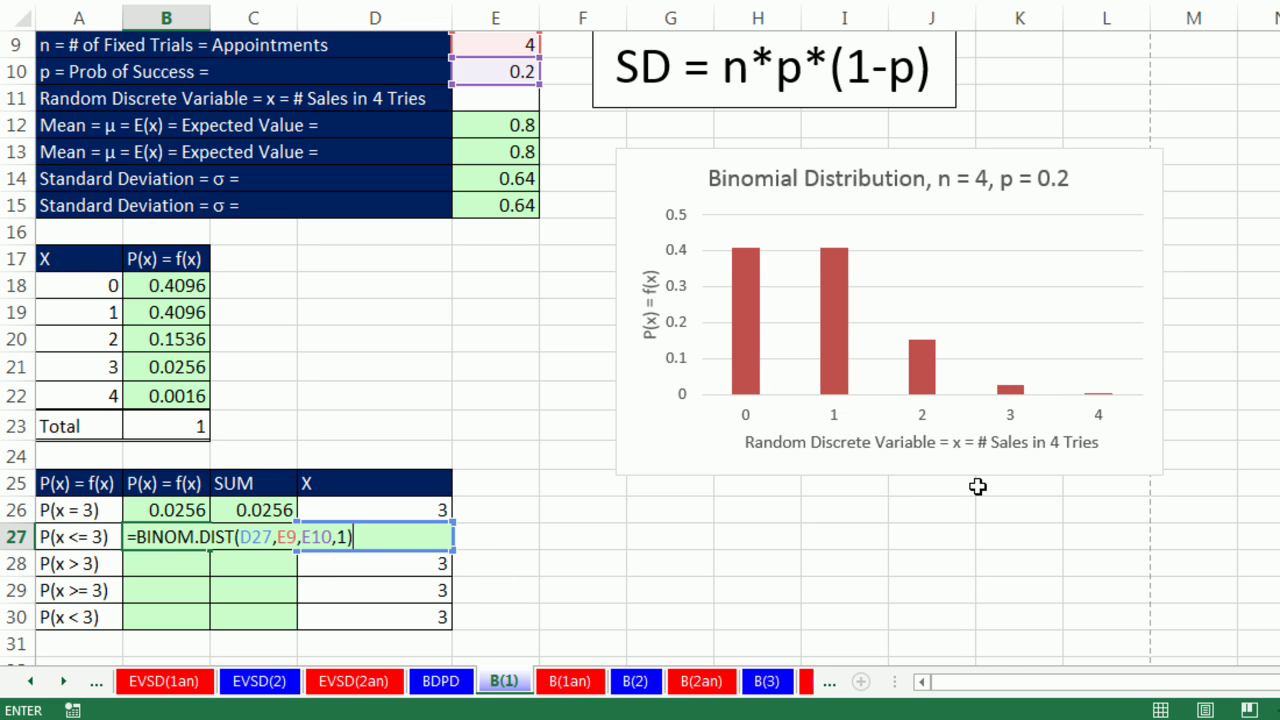
pyautogui.press('Return')
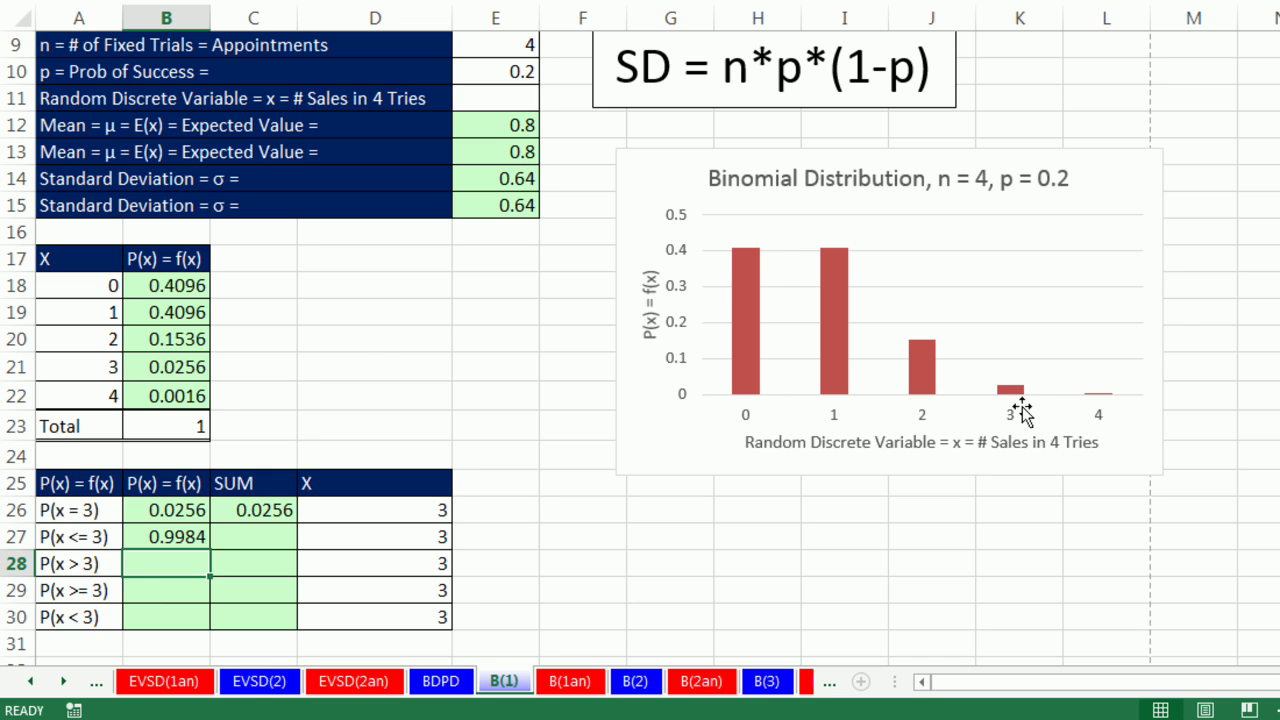
# Cross-check P(x <= 3) in C27 by adding the table probabilities for 0 through 3 sales with =SUM(B18:B21)
pyautogui.click(262, 537)
pyautogui.moveTo(589, 716)
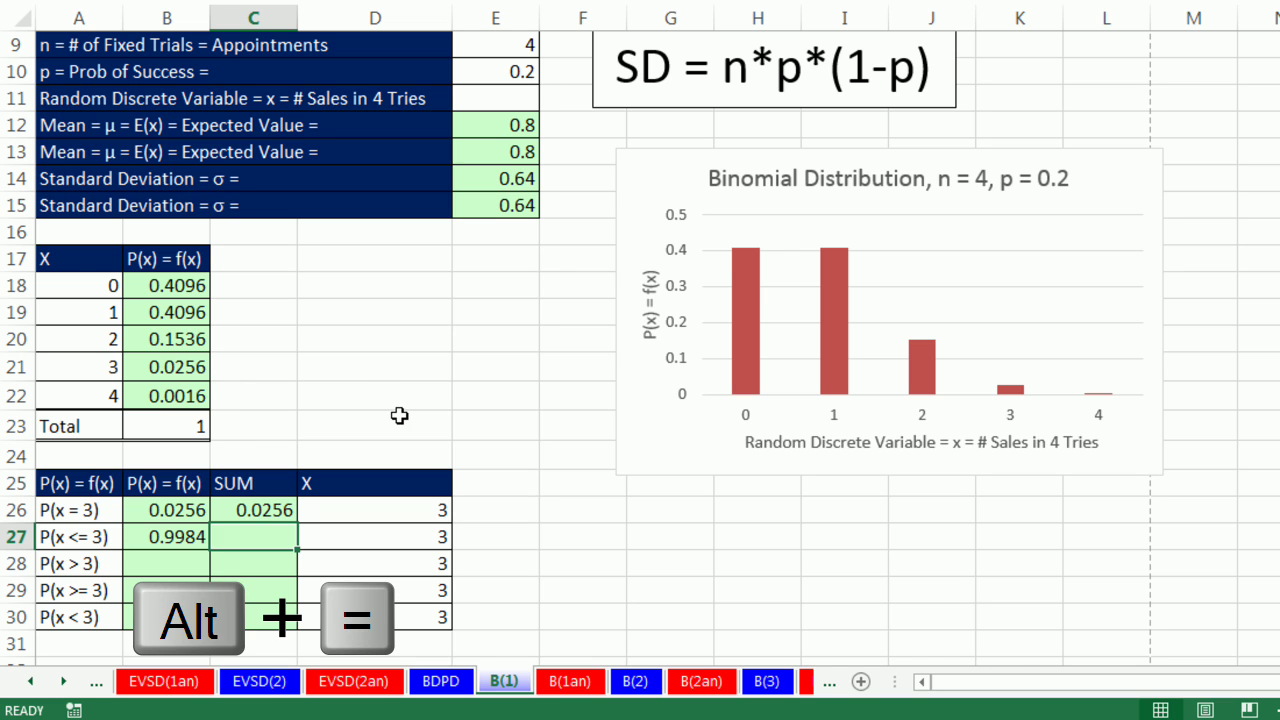
pyautogui.hotkey('alt', '=')
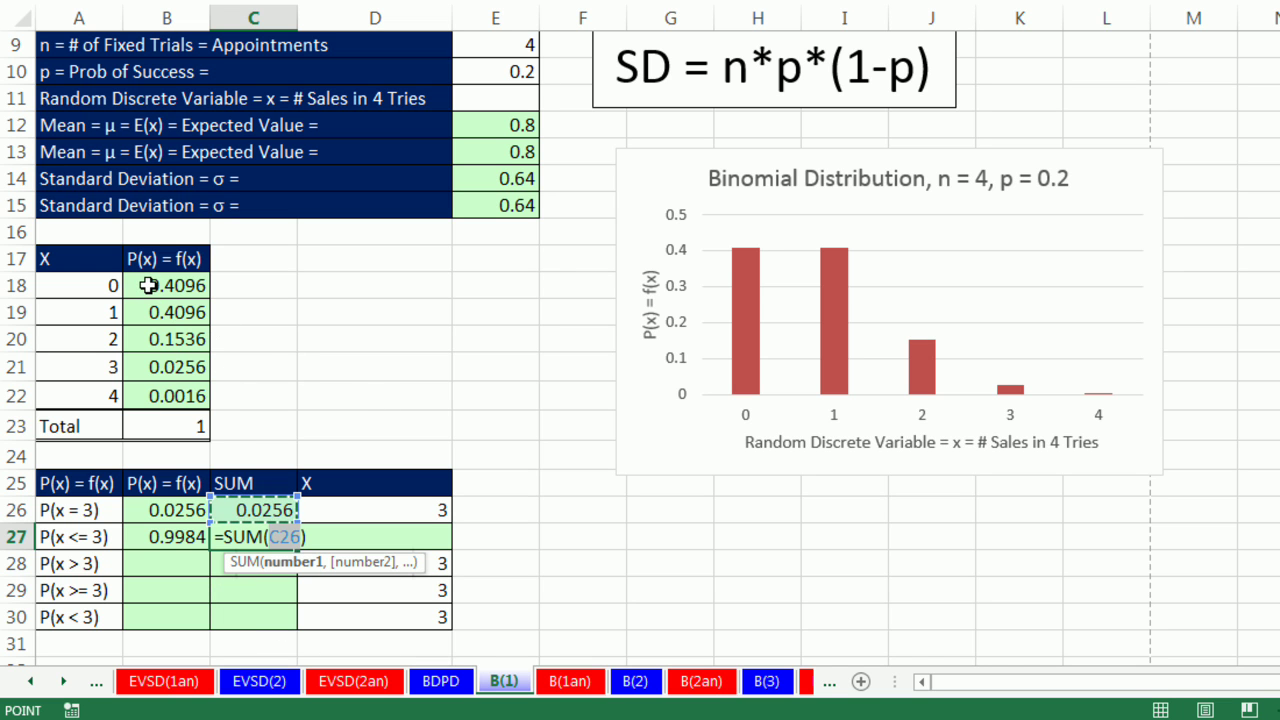
pyautogui.moveTo(148, 286); pyautogui.dragTo(155, 372)
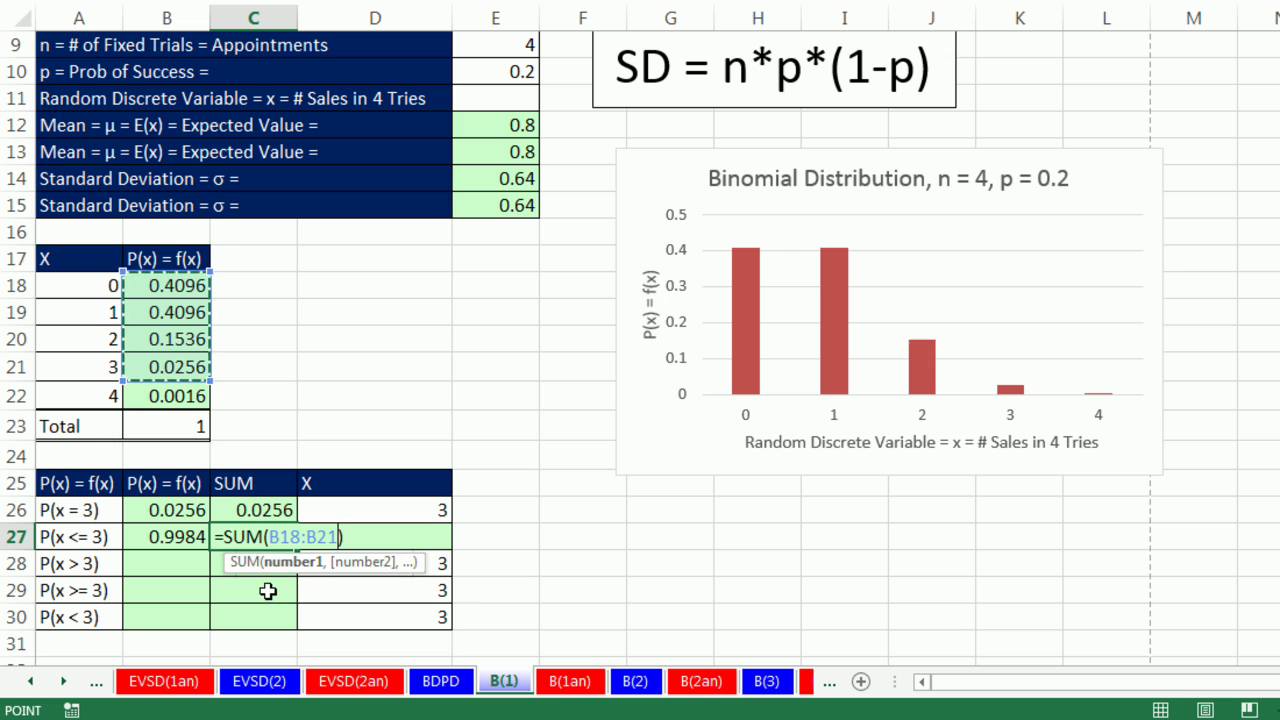
pyautogui.press('Return')
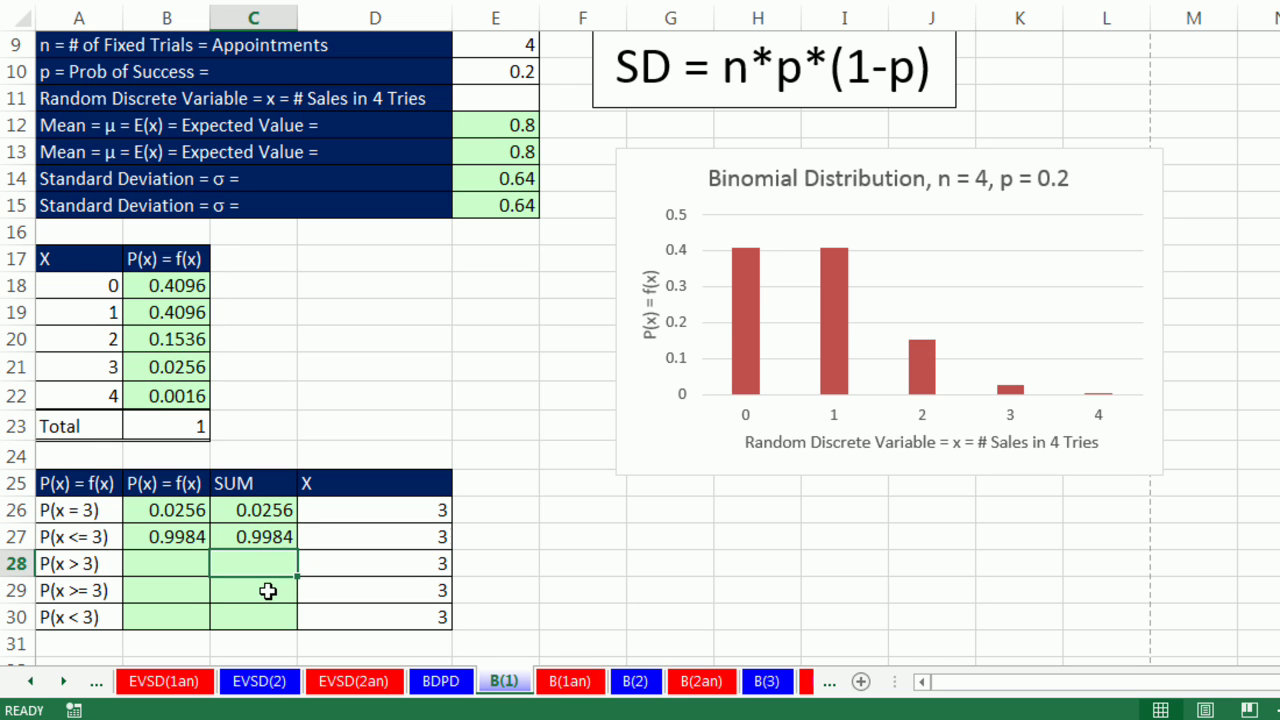
pyautogui.click(176, 543)
pyautogui.press('F2')
pyautogui.press('Escape')
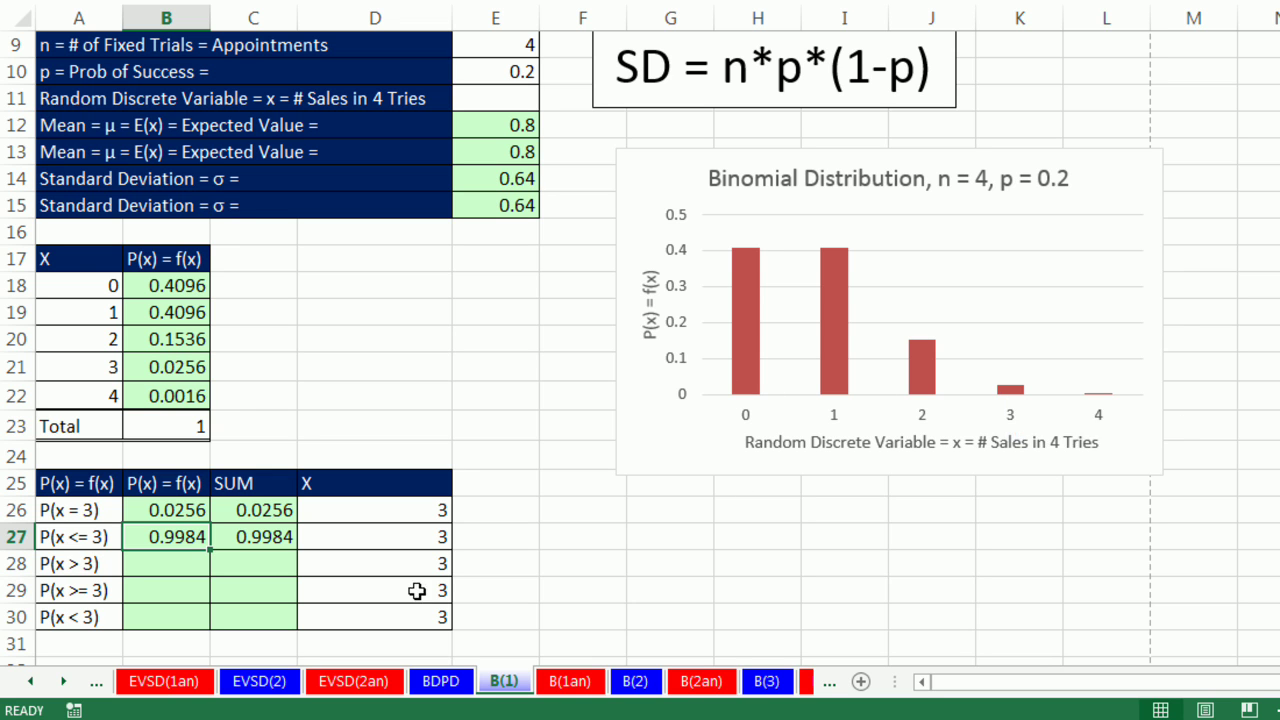
# Calculate the probability of more than 3 sales in B28 with the complement formula =1-BINOM.DIST(D28,E9,E10,1)
pyautogui.click(192, 567)
pyautogui.write('=1-')
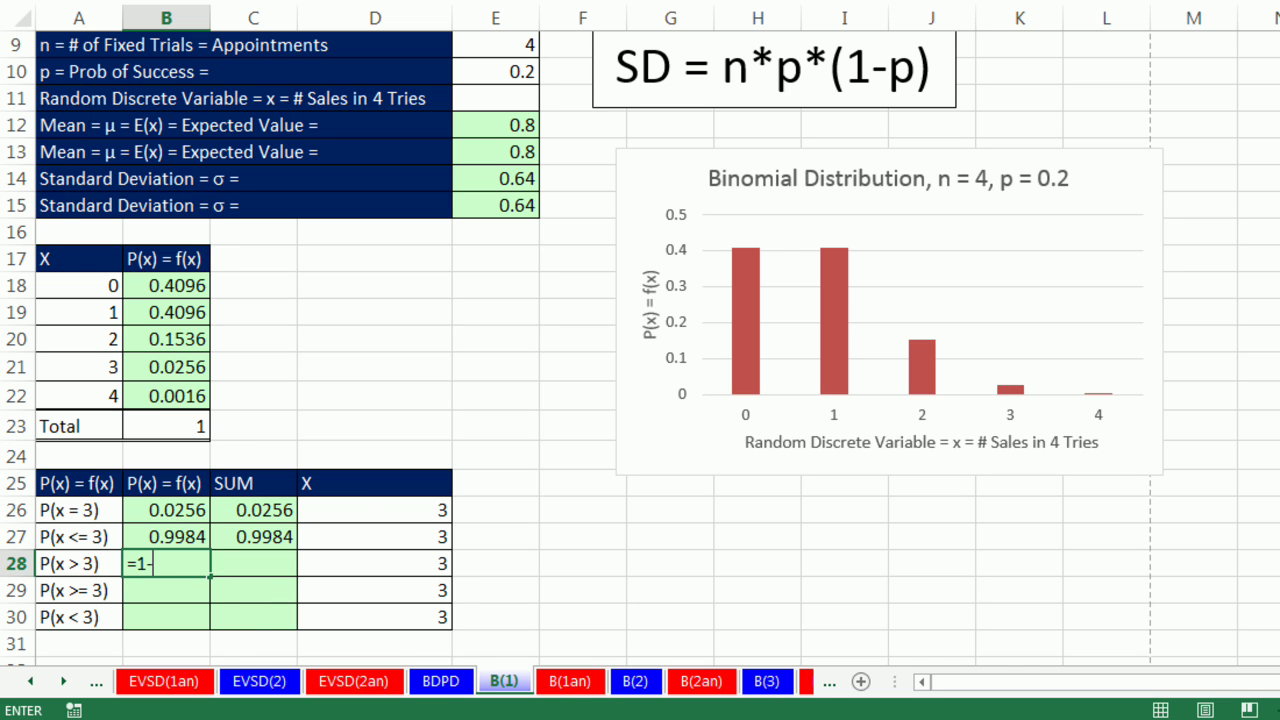
pyautogui.write('BINOM.DIST(')
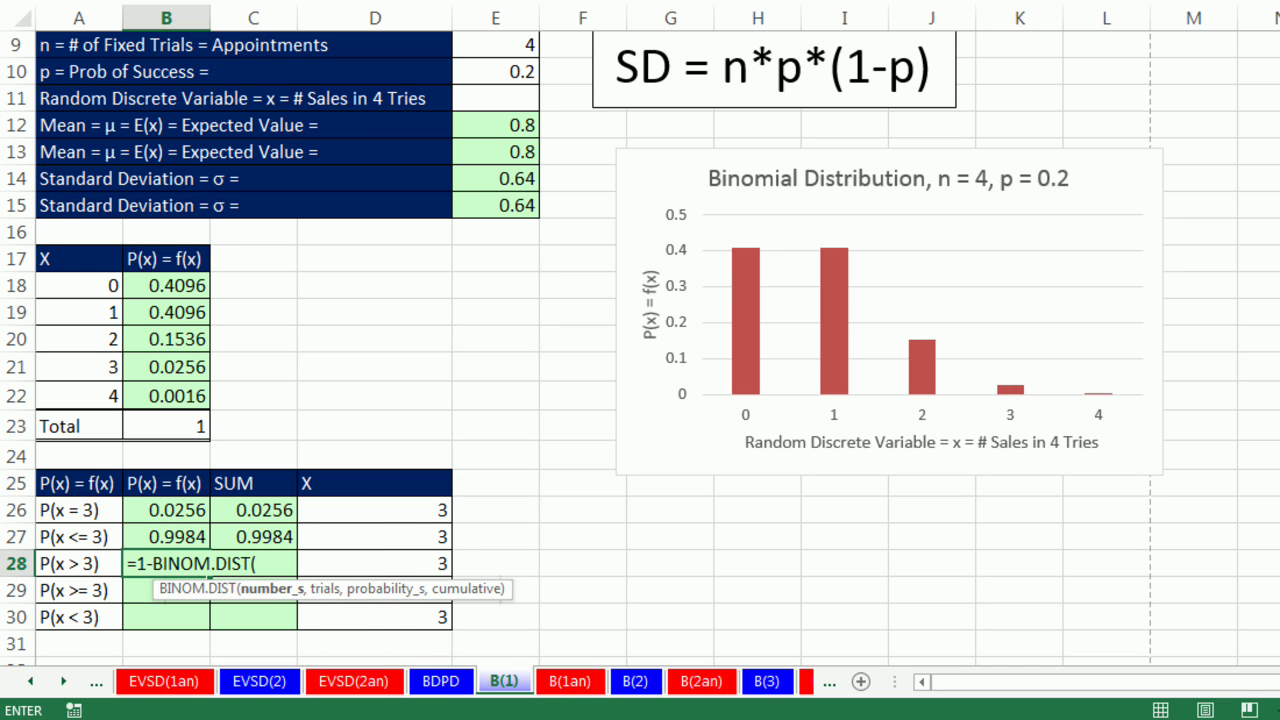
pyautogui.click(343, 561)
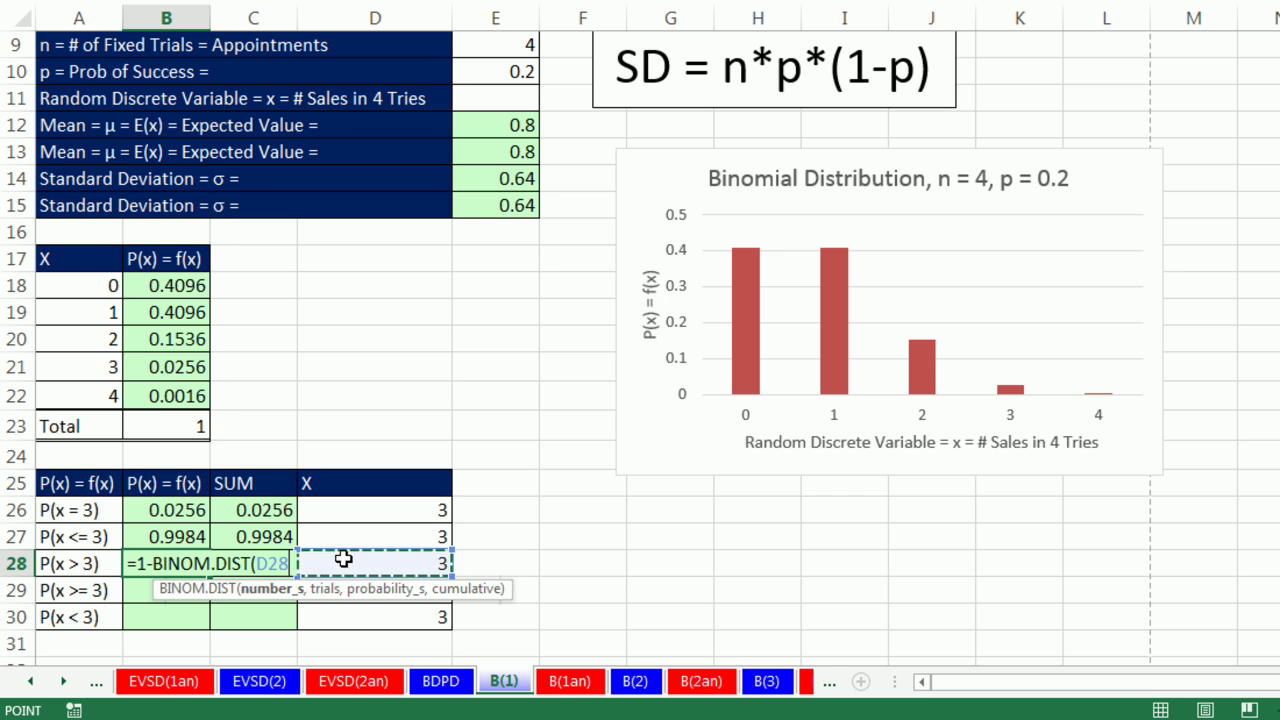
pyautogui.write(',')
pyautogui.click(490, 44)
pyautogui.write(',')
pyautogui.click(500, 69)
pyautogui.write(',1)')
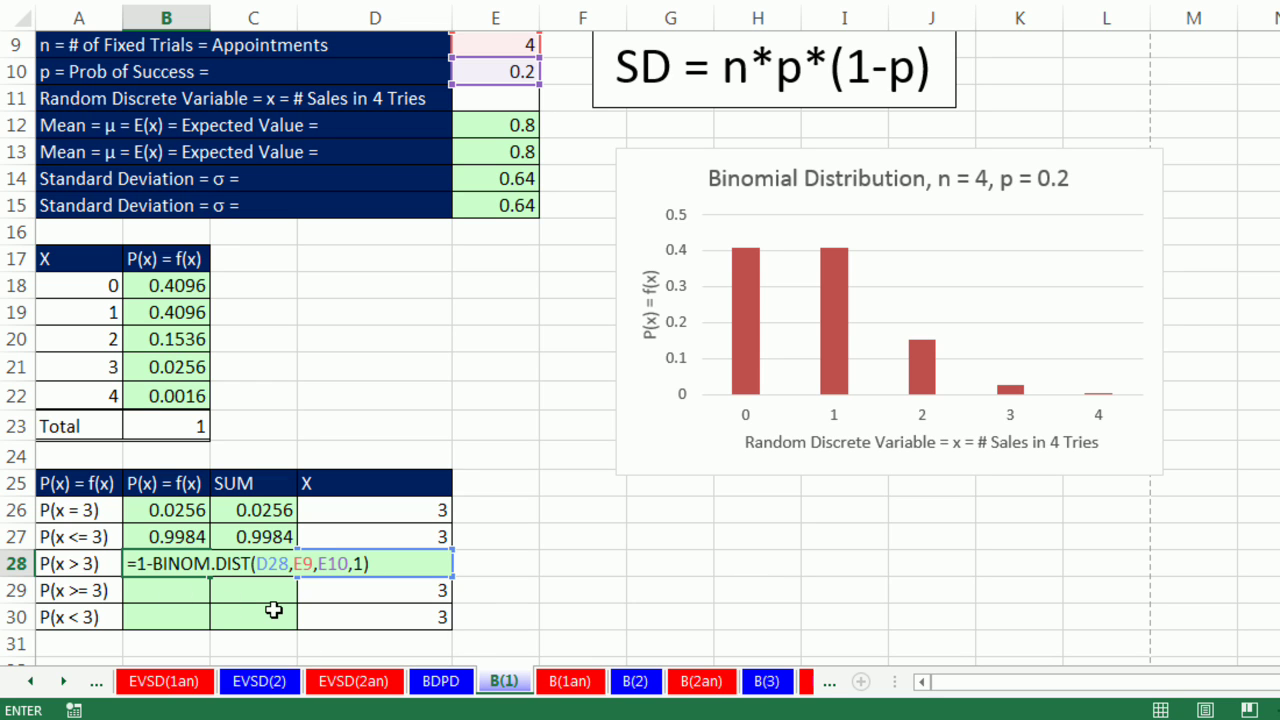
pyautogui.press('Return')
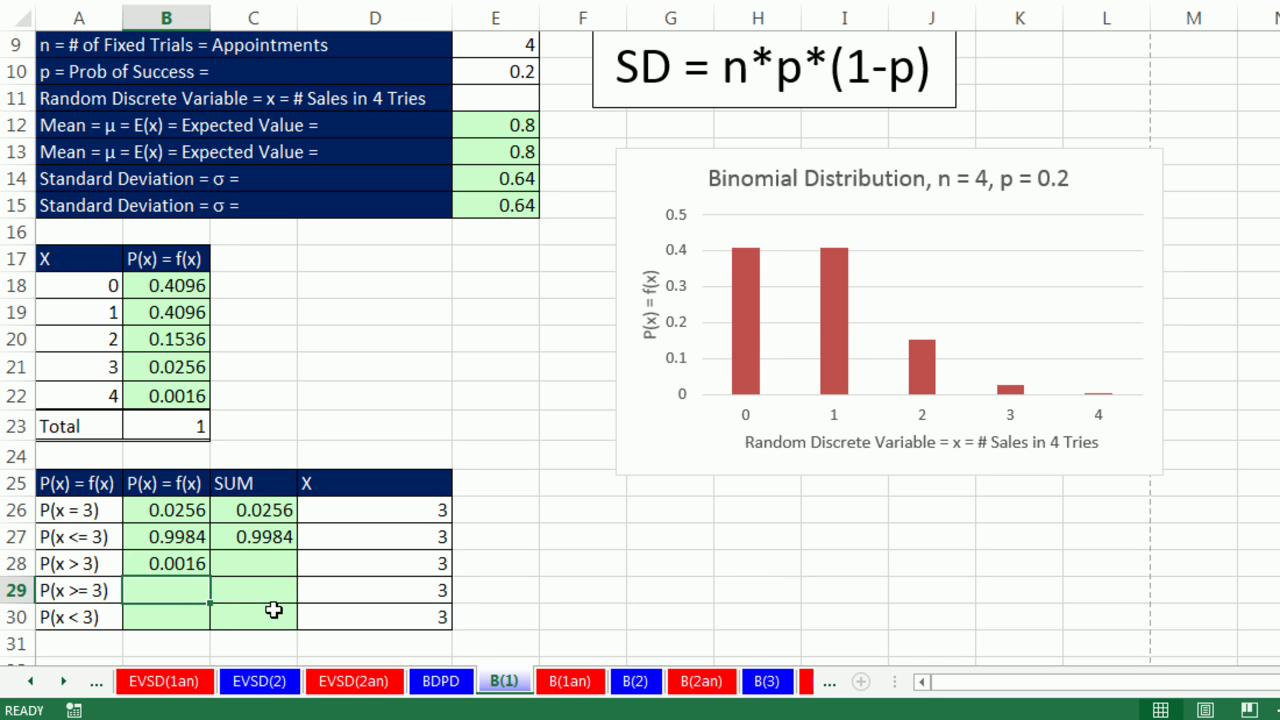
# Fill the SUM cell C28 for P(x > 3) by referencing the table's probability for 4 sales with =B22
pyautogui.click(254, 557)
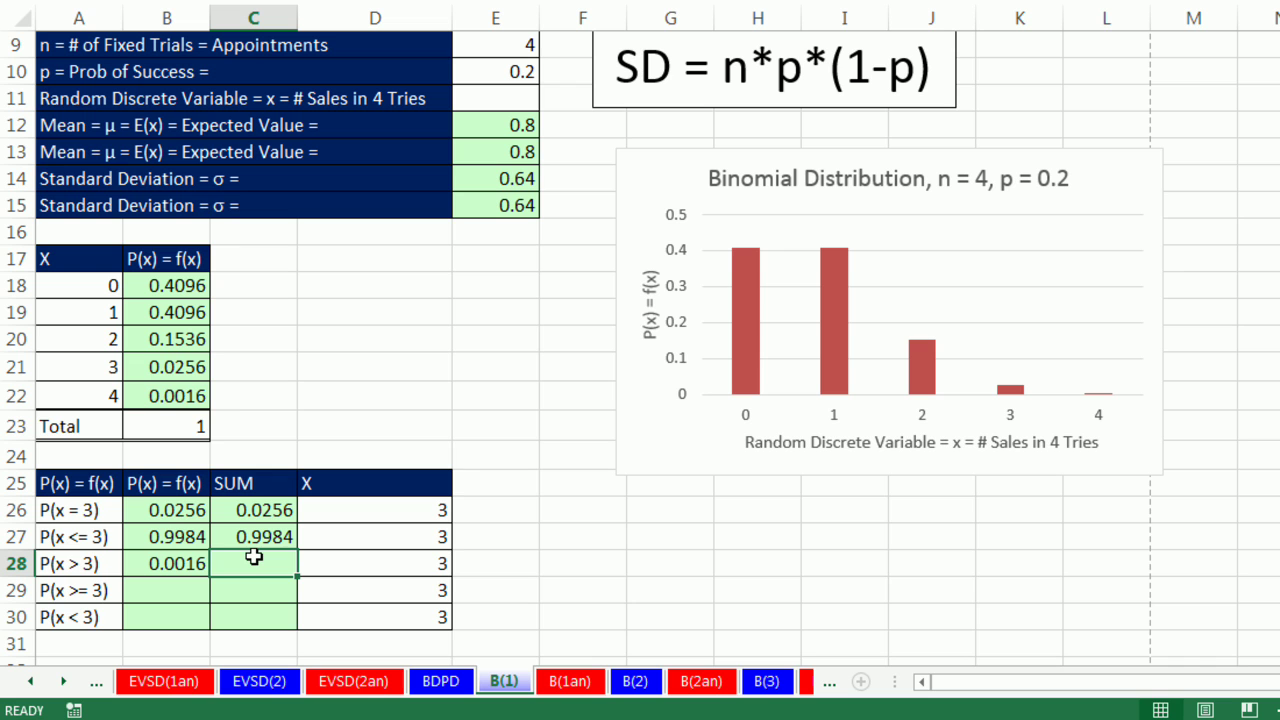
pyautogui.write('=')
pyautogui.click(141, 396)
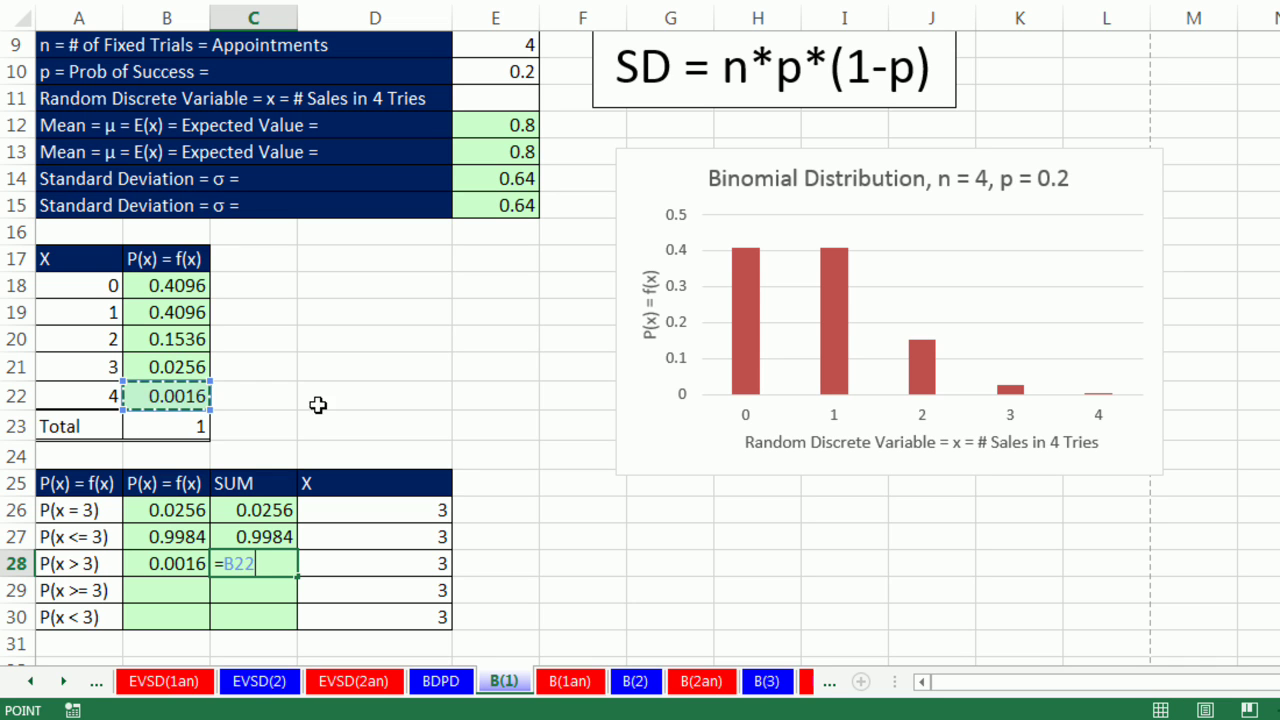
pyautogui.press('Return')
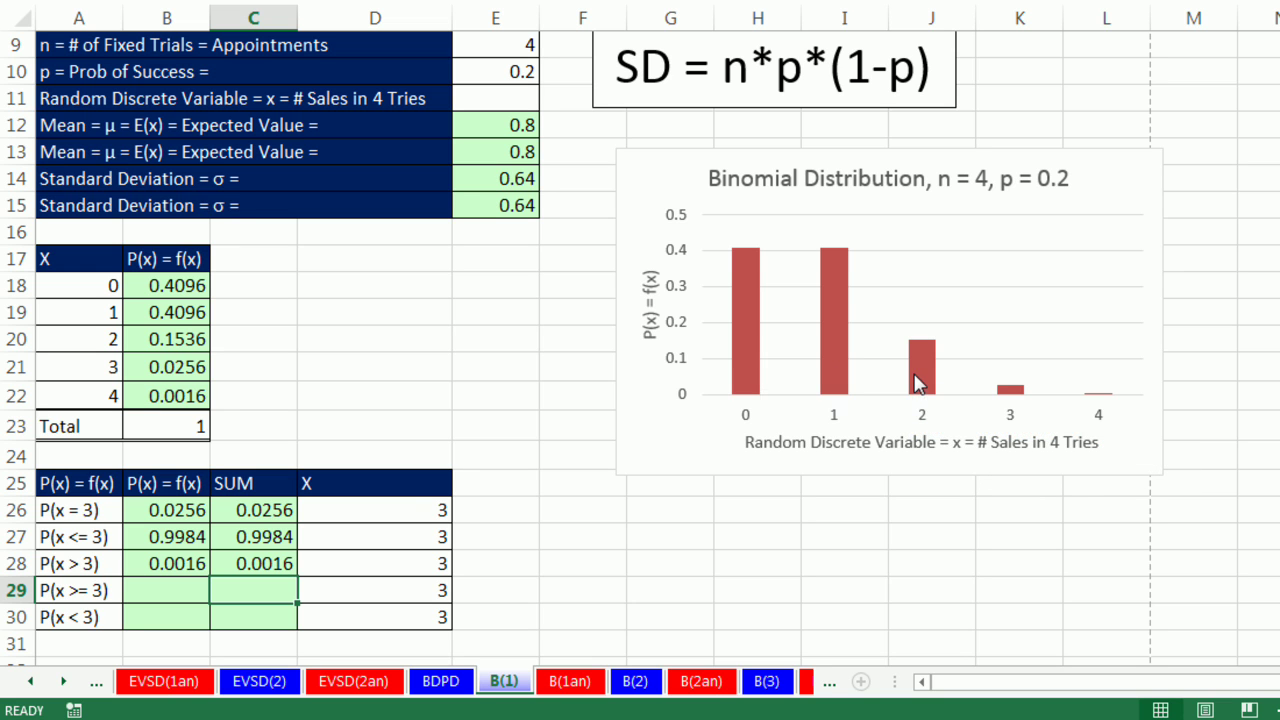
# Calculate the probability of 3 or more sales in B29 with the complement formula =1-BINOM.DIST(D29-1,E9,E10,1)
pyautogui.moveTo(917, 383)
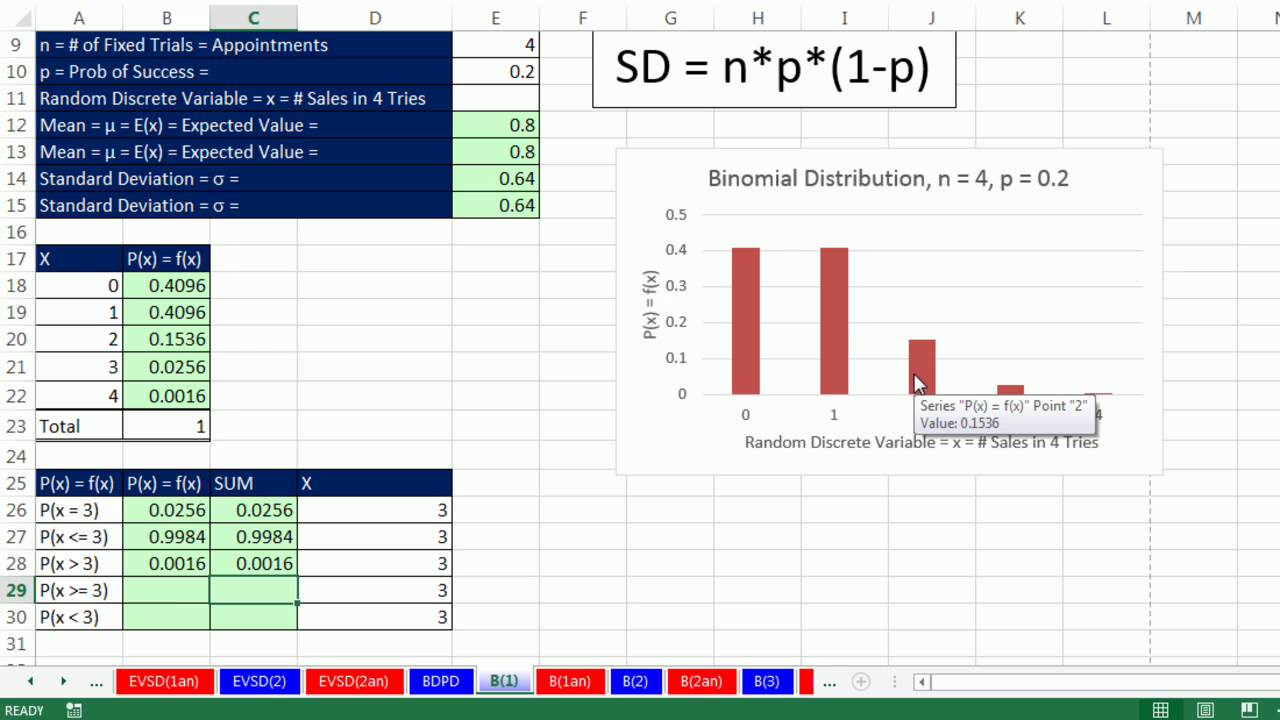
pyautogui.click(183, 594)
pyautogui.write('=1-binom')
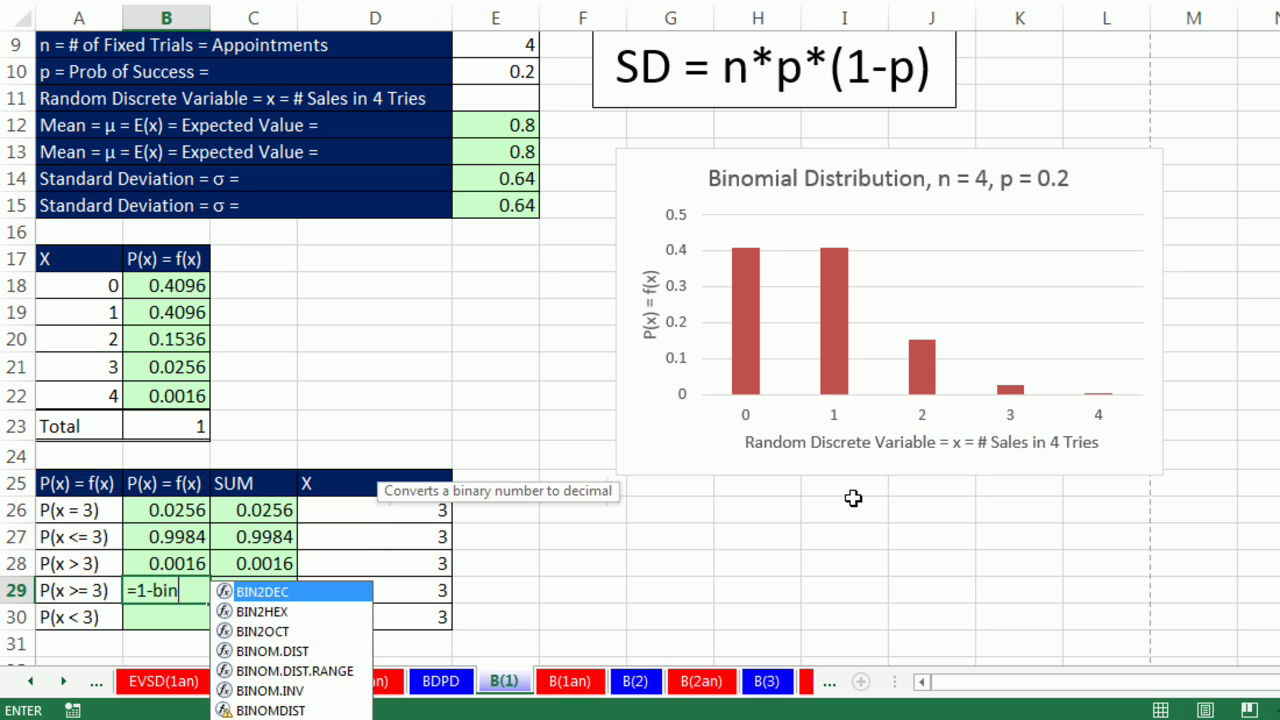
pyautogui.press('Tab')
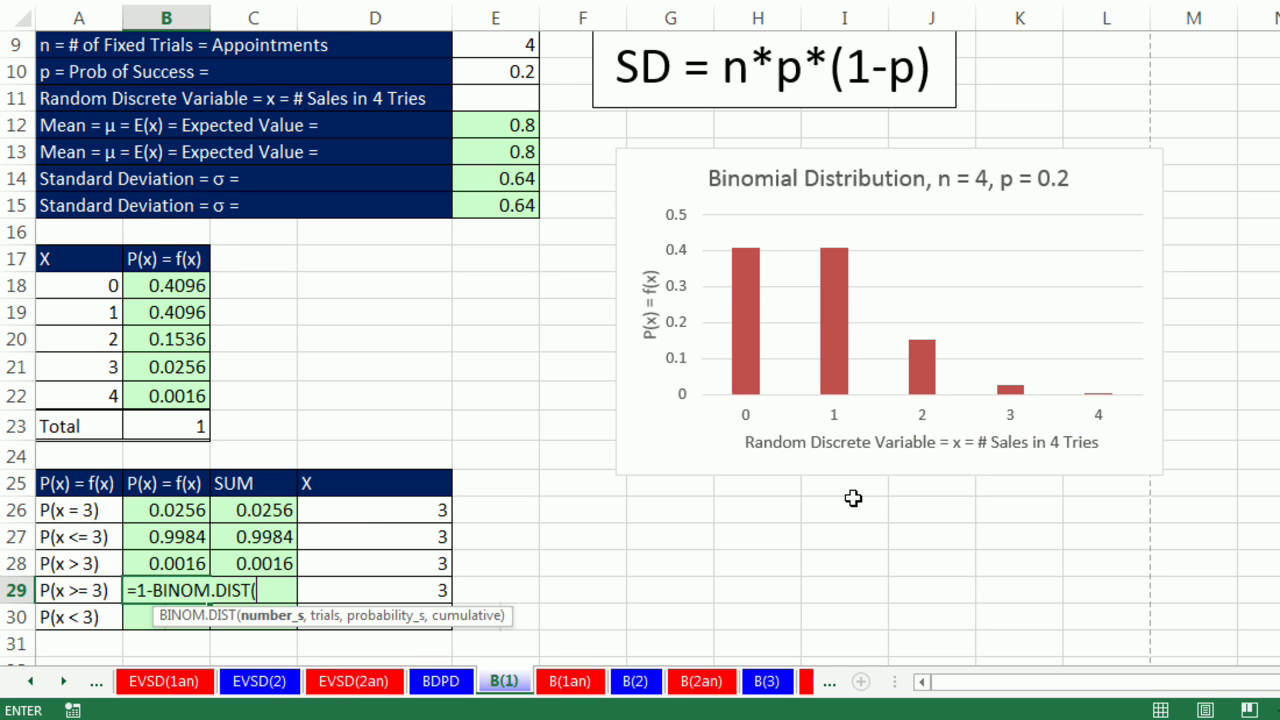
pyautogui.click(395, 591)
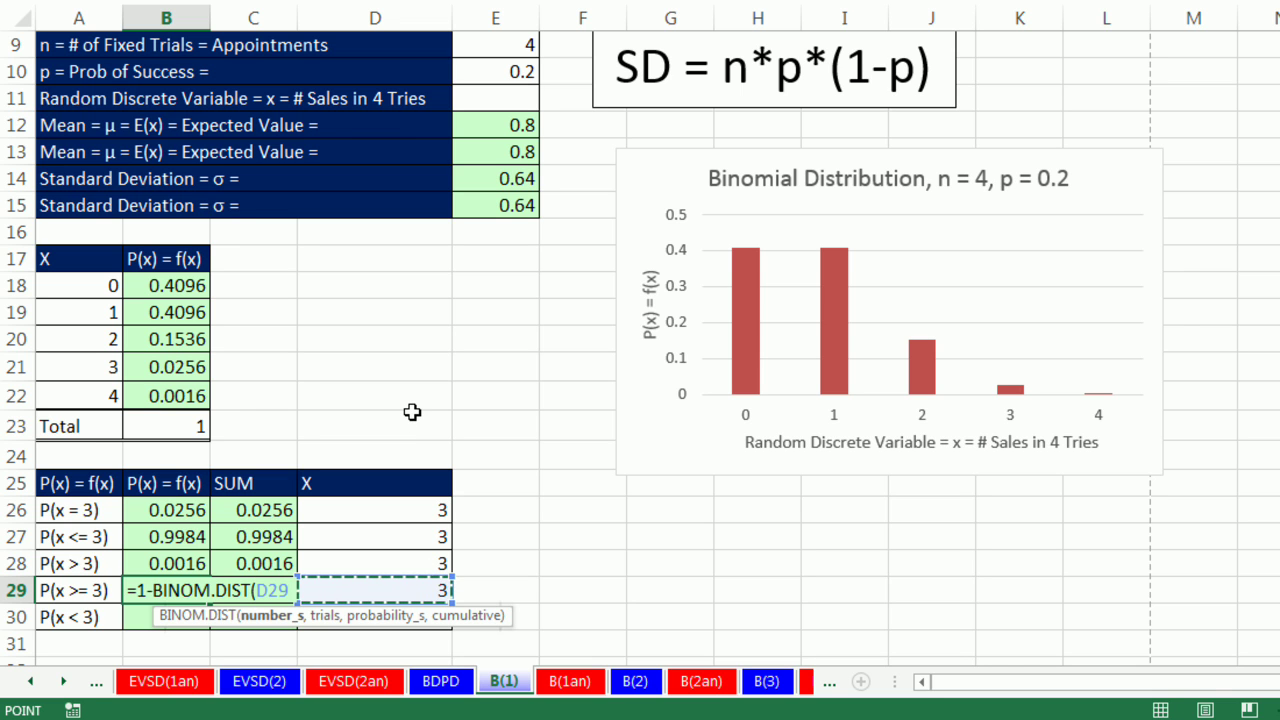
pyautogui.write('-1')
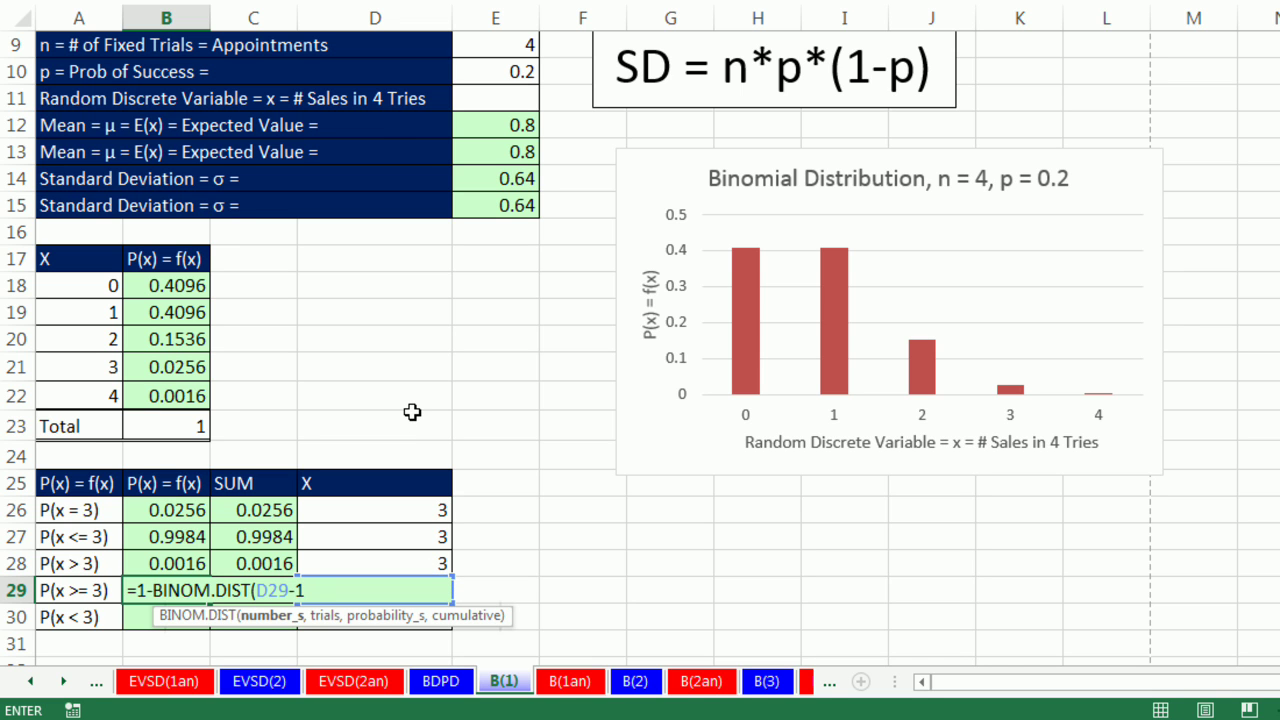
pyautogui.write(',')
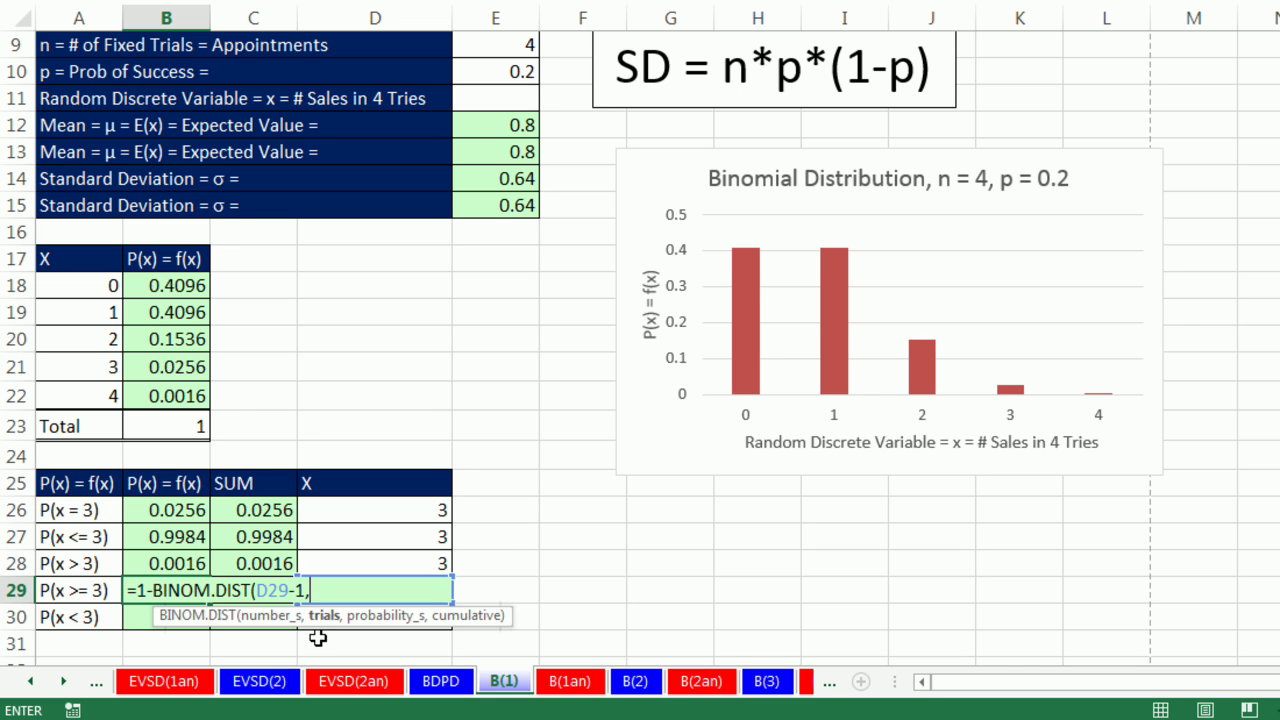
pyautogui.click(485, 55)
pyautogui.write(',')
pyautogui.click(514, 72)
pyautogui.write(',')
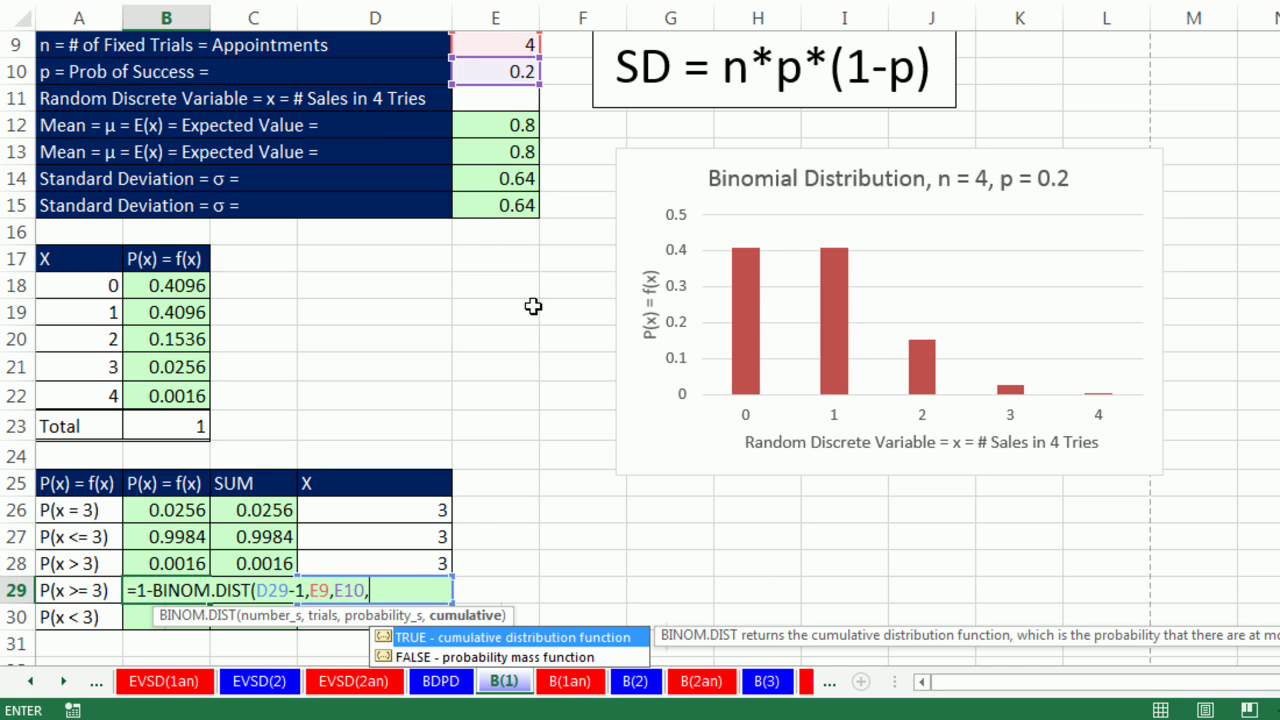
pyautogui.write('1)')
pyautogui.hotkey('ctrl', 'Return')
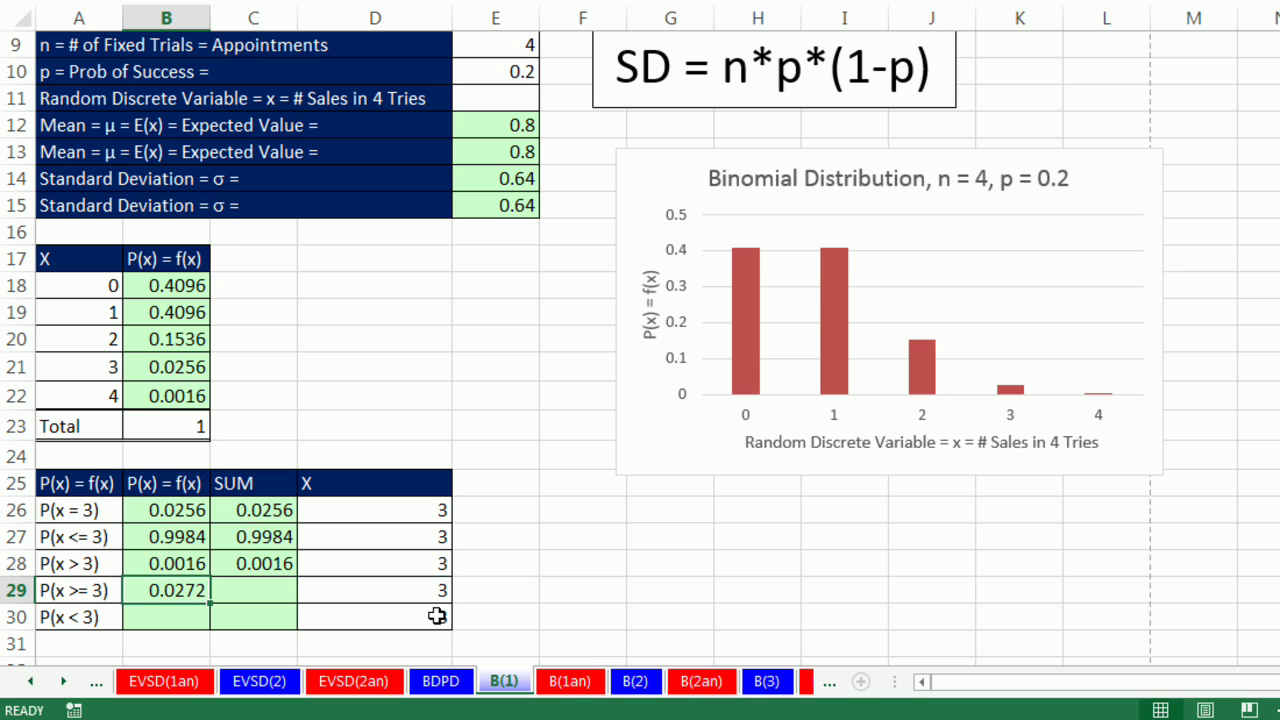
# Cross-check P(x >= 3) in C29 by adding the table probabilities for 3 and 4 sales with =SUM(B21:B22)
pyautogui.click(254, 589)
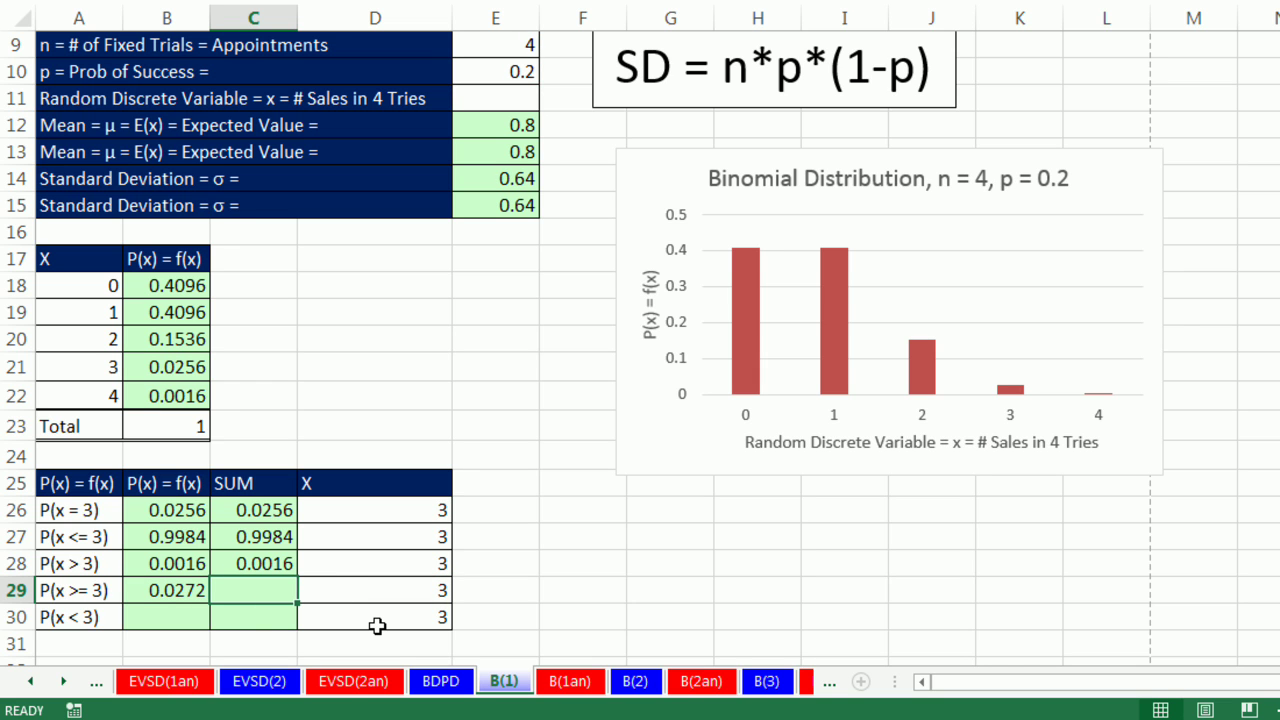
pyautogui.hotkey('alt', '=')
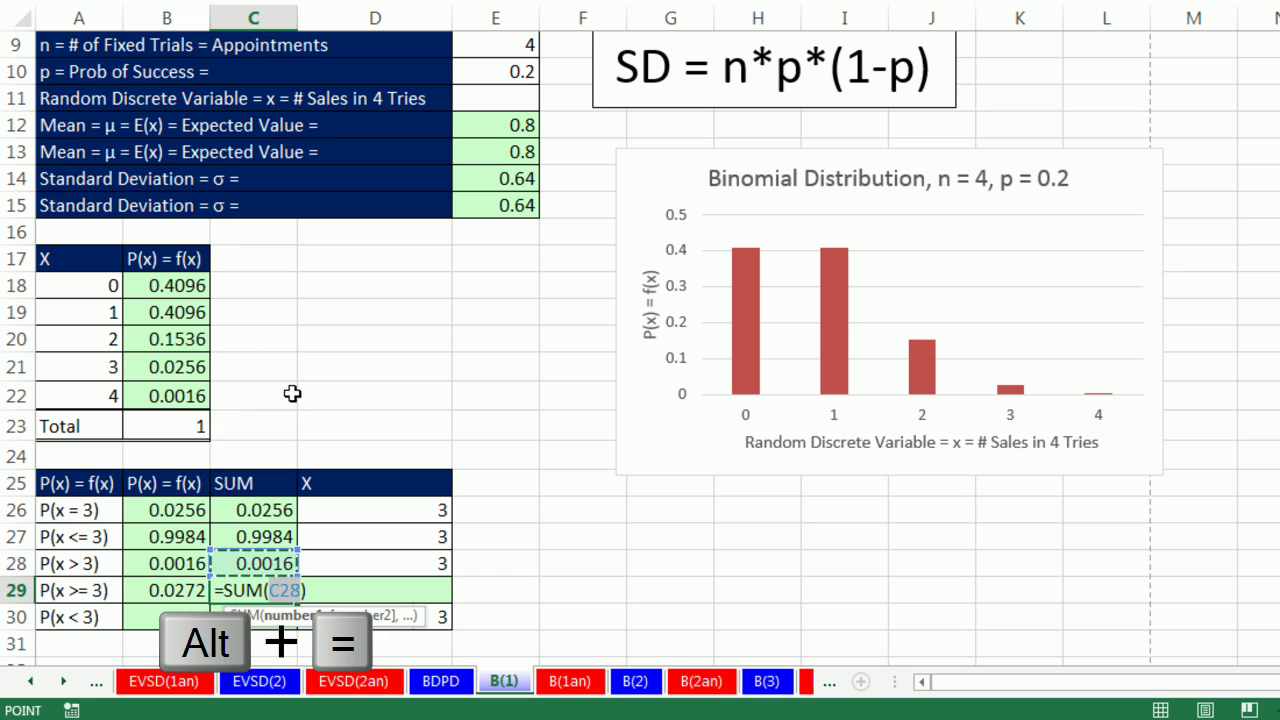
pyautogui.moveTo(155, 378); pyautogui.dragTo(160, 396)
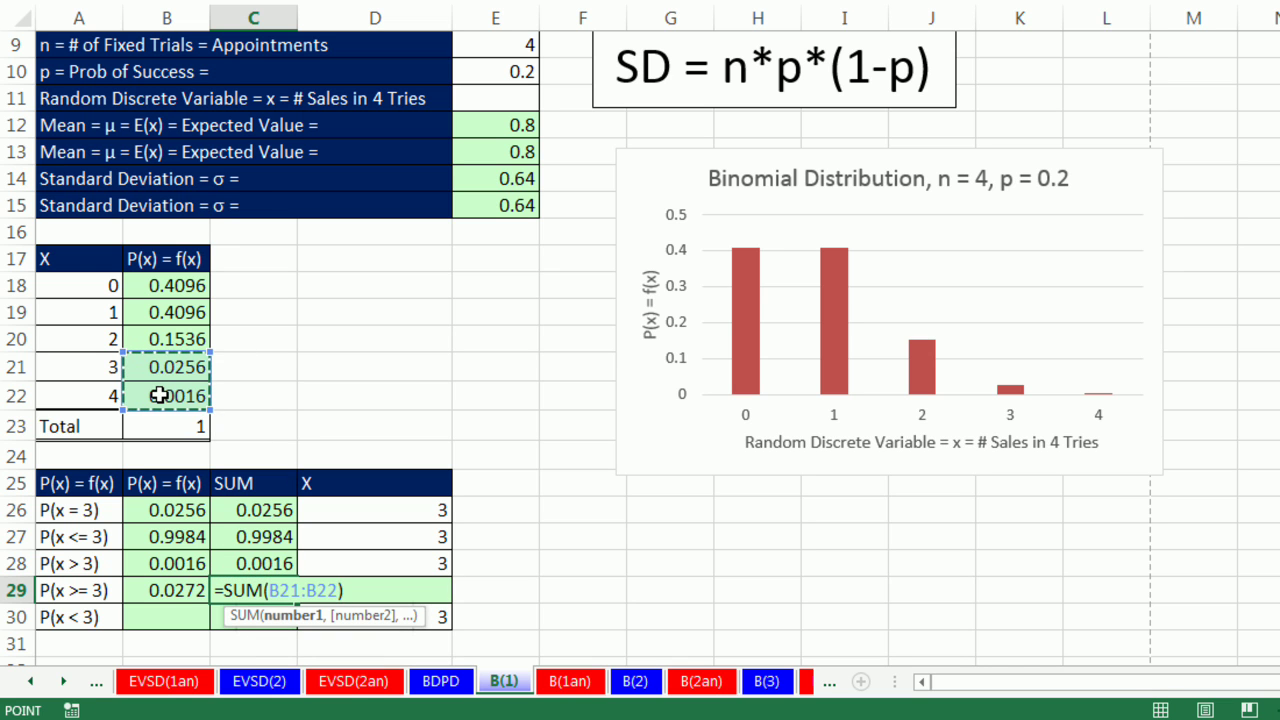
pyautogui.press('Return')
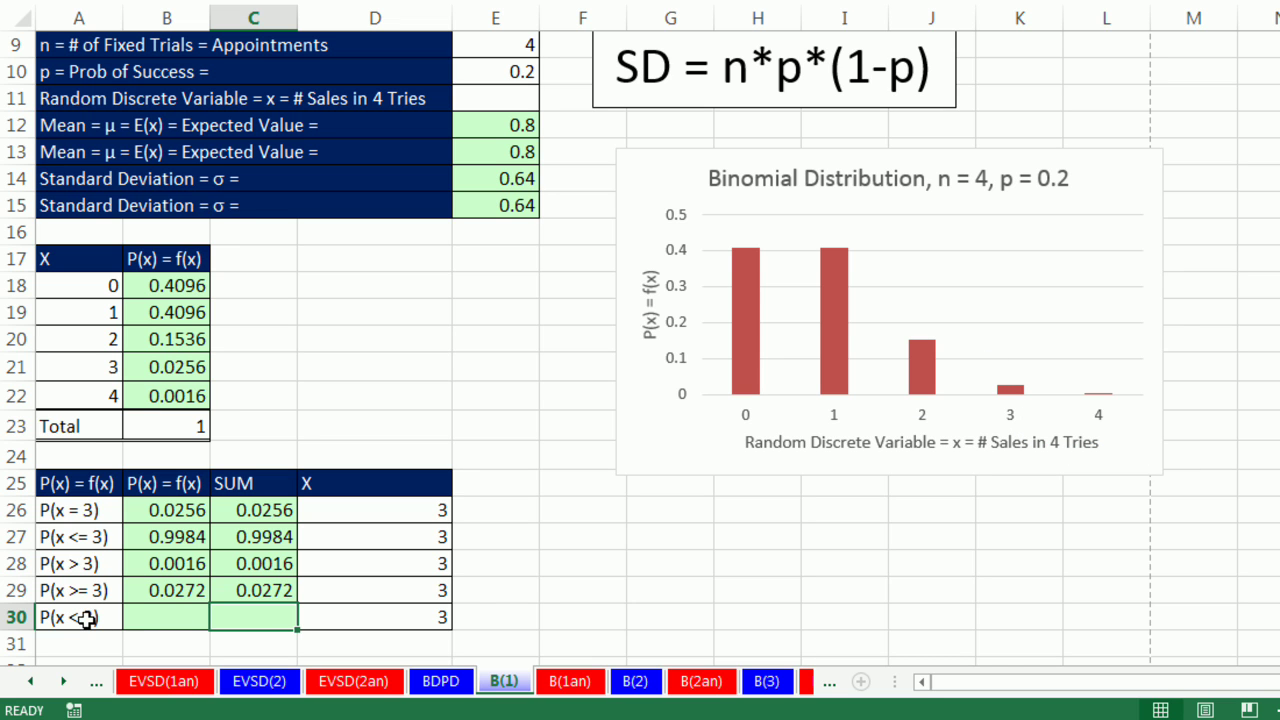
# Calculate the probability of fewer than 3 sales in B30 with the cumulative formula =BINOM.DIST(D30-1,E9,E10,1)
pyautogui.click(179, 612)
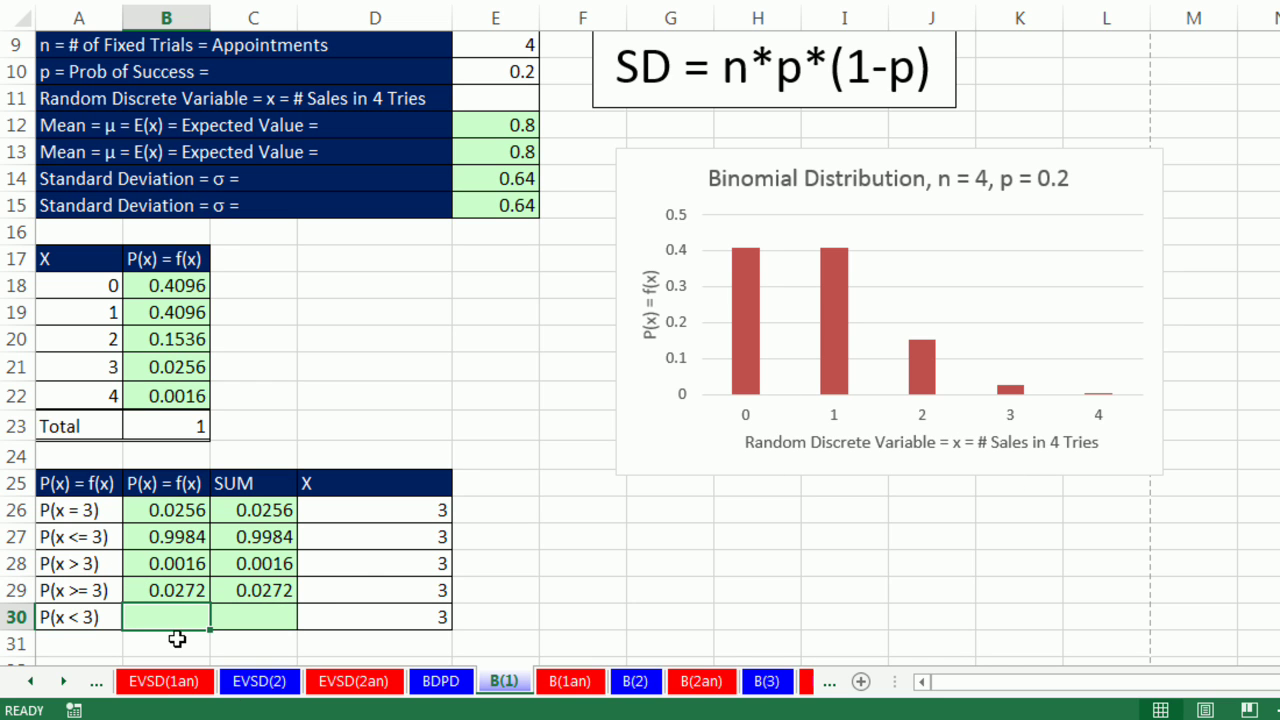
pyautogui.write('=')
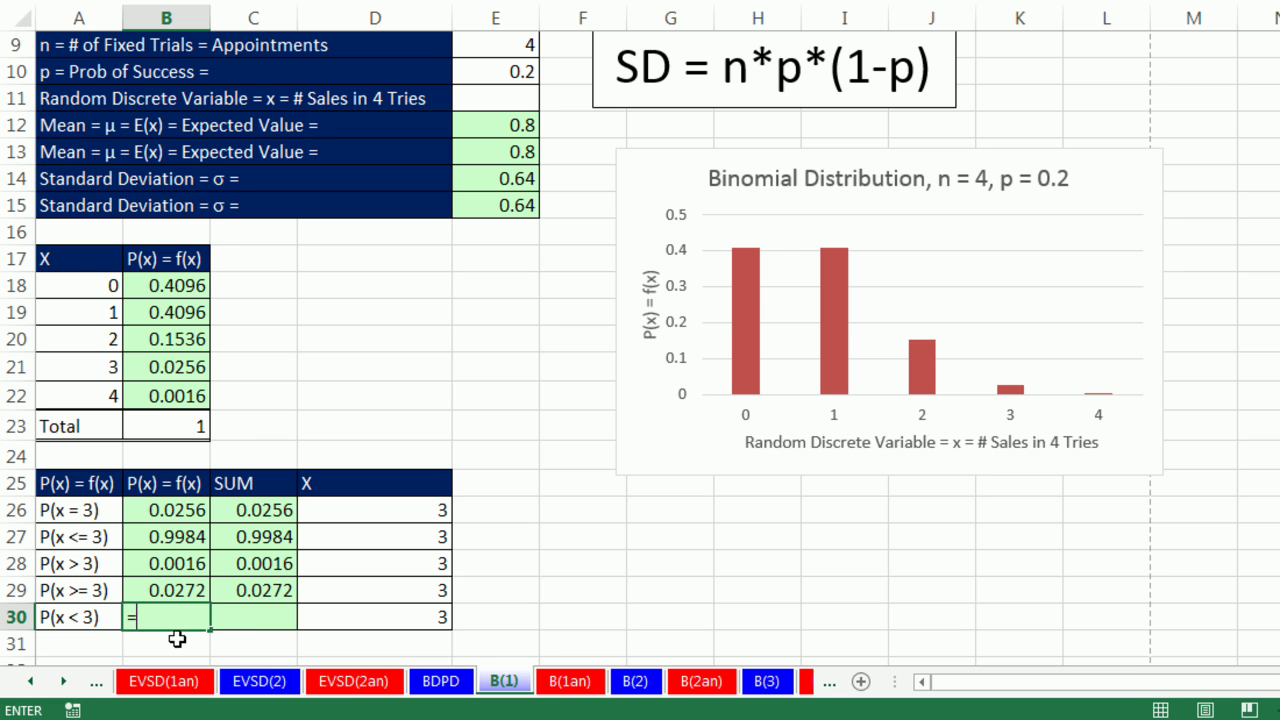
pyautogui.write('binom.d')
pyautogui.press('Tab')
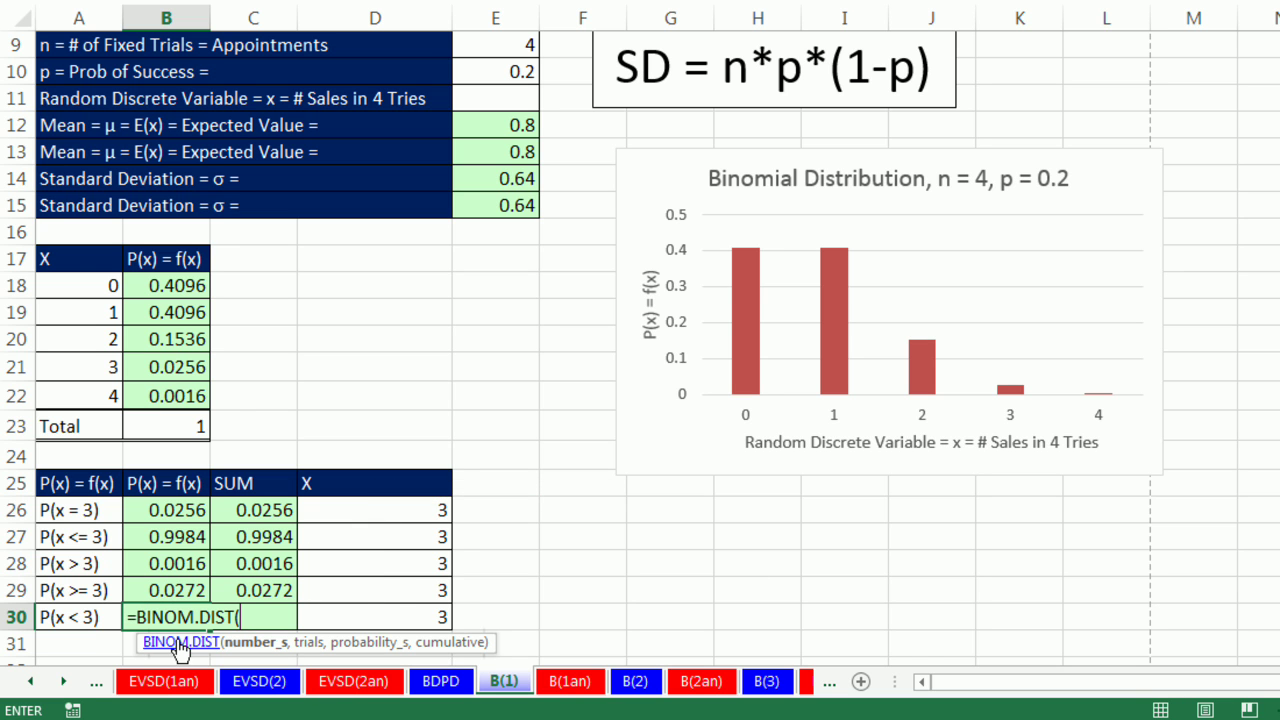
pyautogui.click(399, 616)
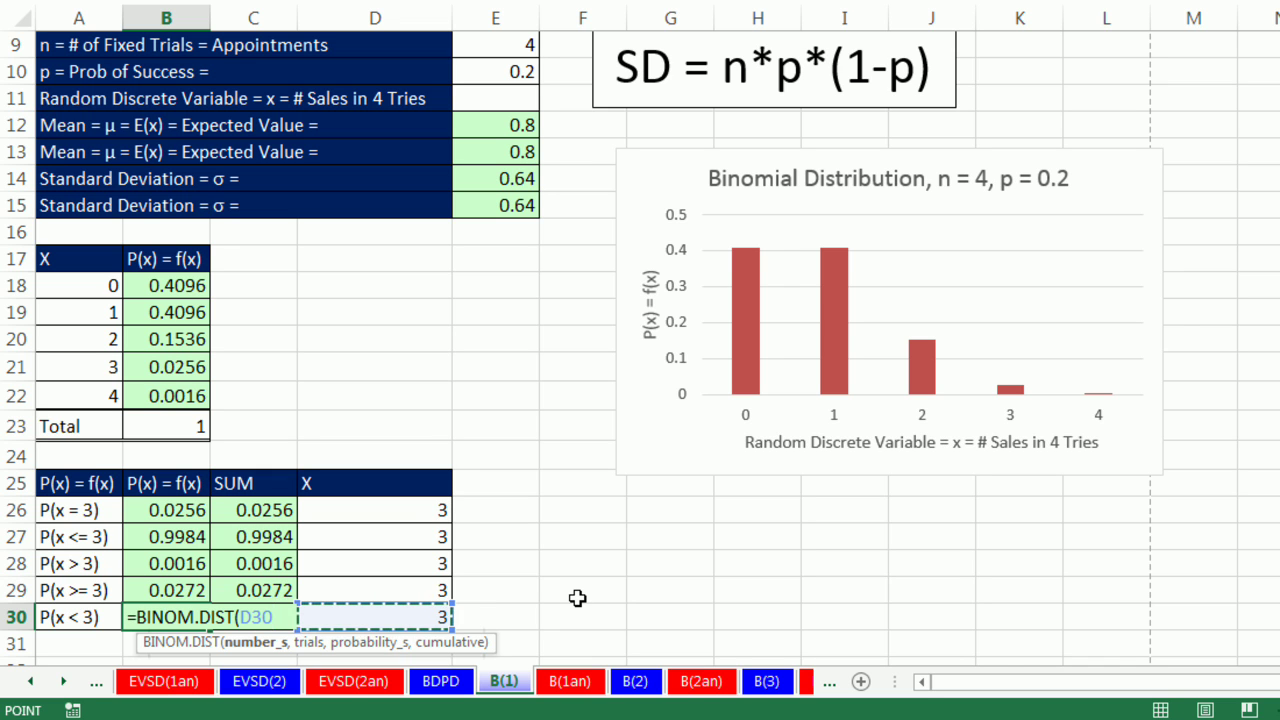
pyautogui.write('-')
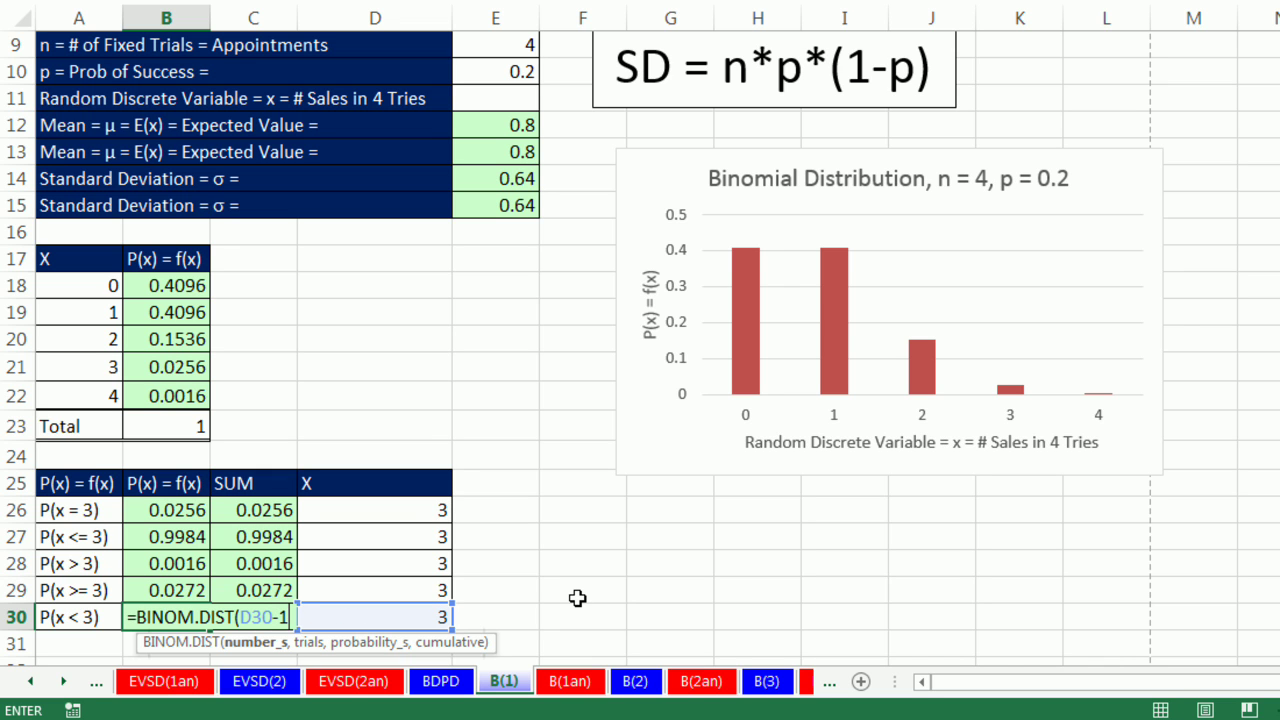
pyautogui.write('1,')
pyautogui.click(474, 43)
pyautogui.write(',')
pyautogui.click(492, 78)
pyautogui.write(',1')
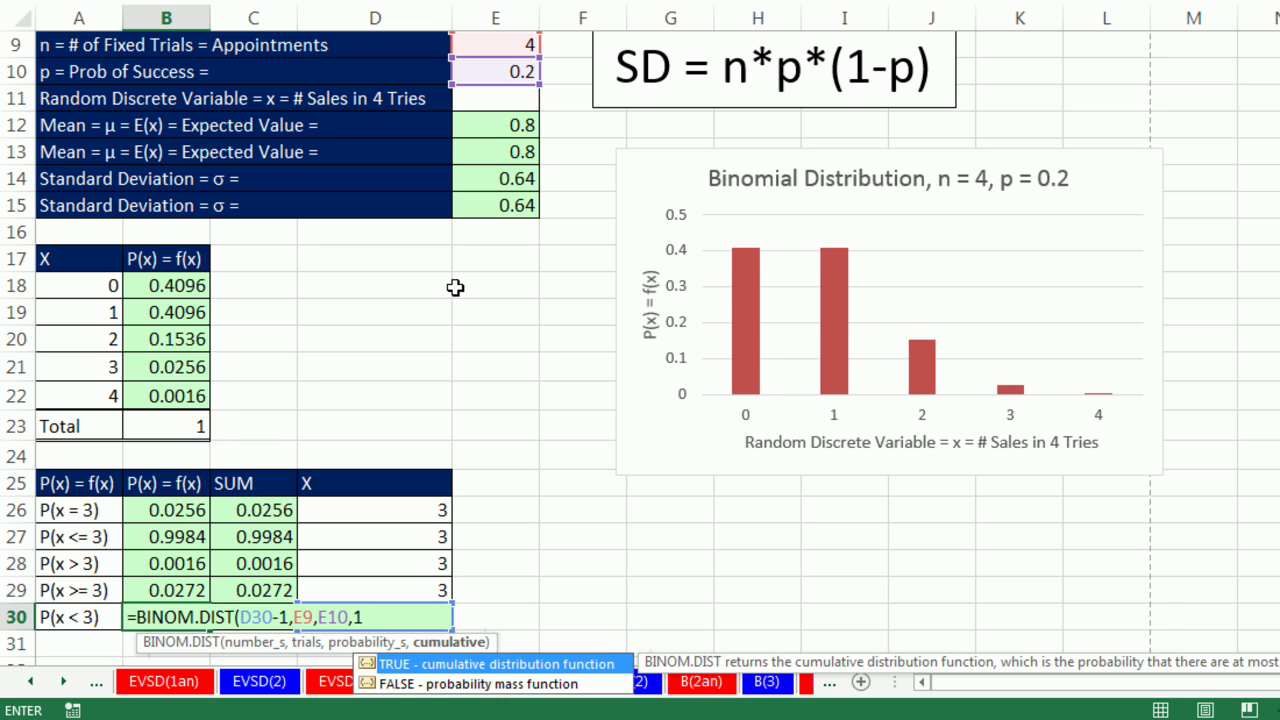
pyautogui.write(')')
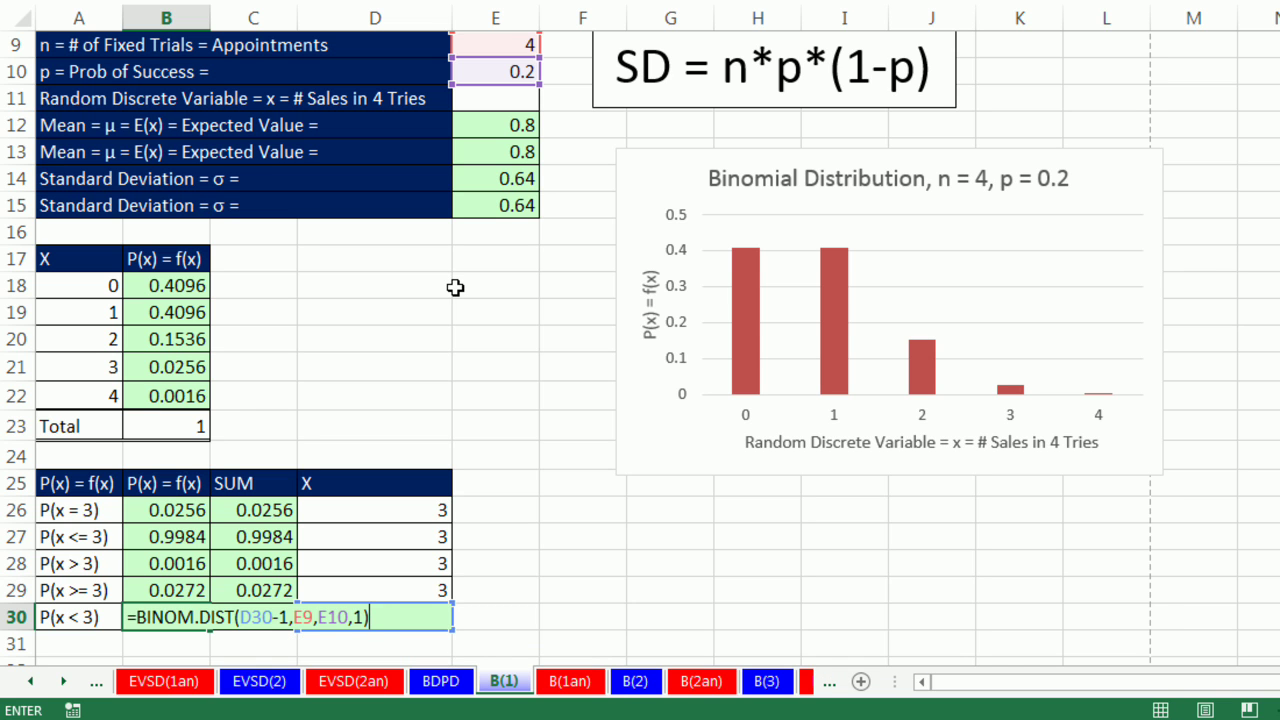
pyautogui.hotkey('ctrl', 'Return')
# Cross-check P(x < 3) in C30 by adding the table probabilities for 0 through 2 sales with =SUM(B18:B20)
pyautogui.press('Right')
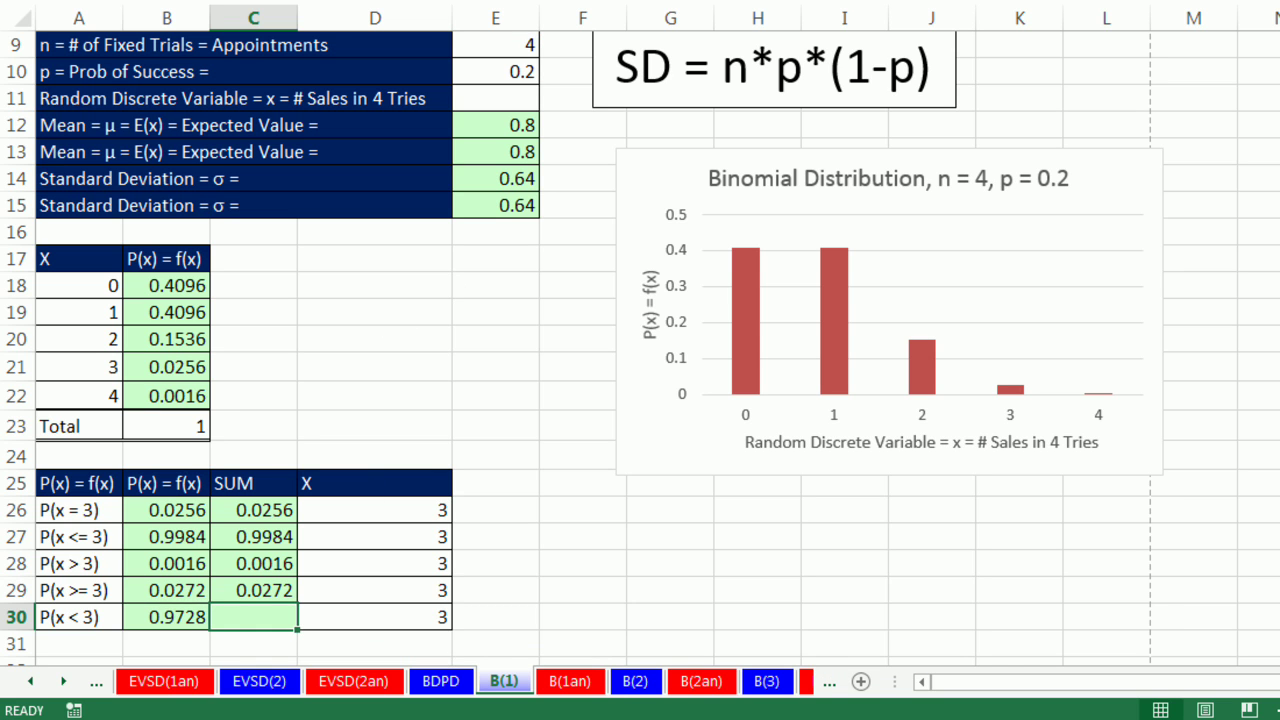
pyautogui.hotkey('alt', '=')
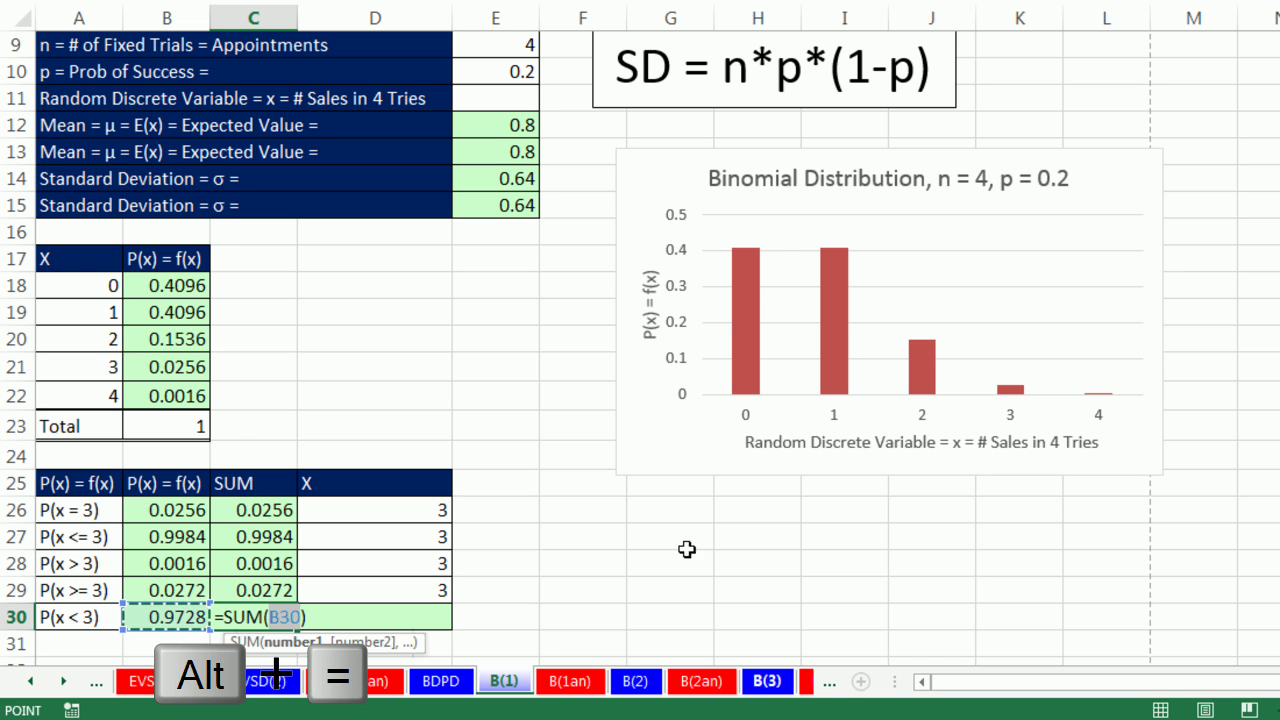
pyautogui.moveTo(170, 339); pyautogui.dragTo(171, 286)
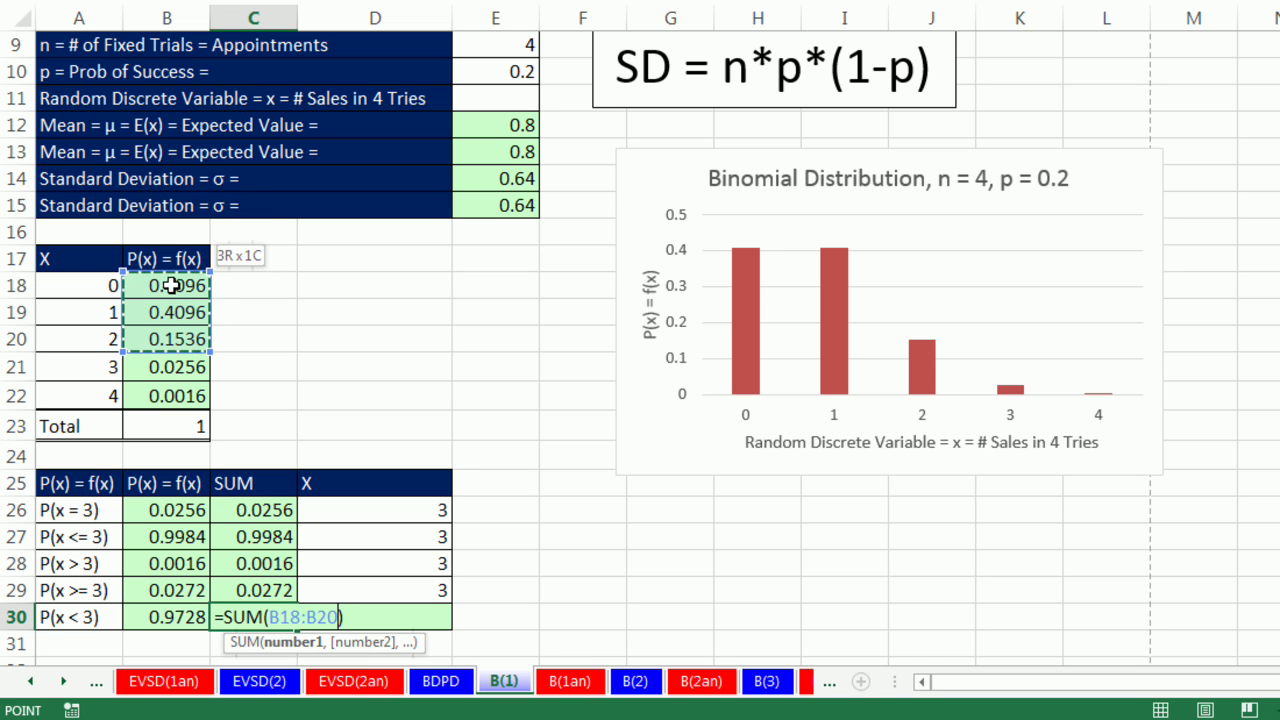
pyautogui.hotkey('ctrl', 'Return')
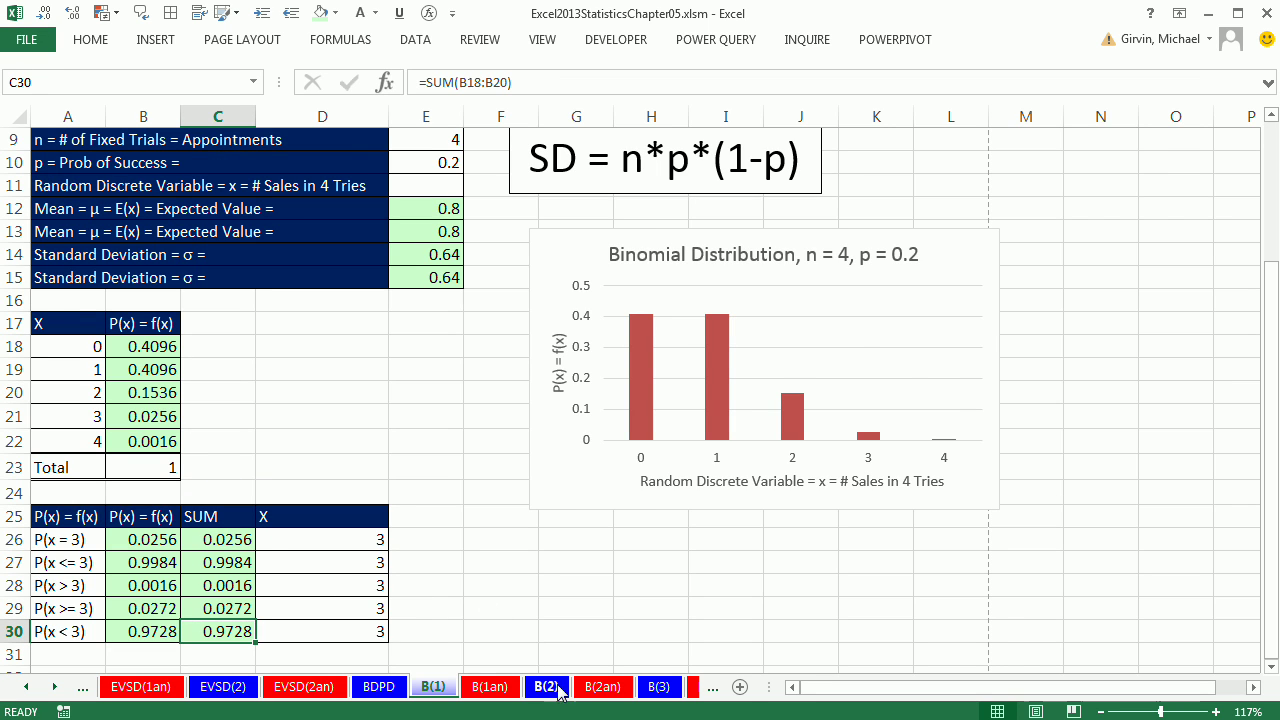
# Open the B(2) worksheet on late flights and answer Yes to all four binomial experiment conditions in E4:E7
pyautogui.click(553, 687)
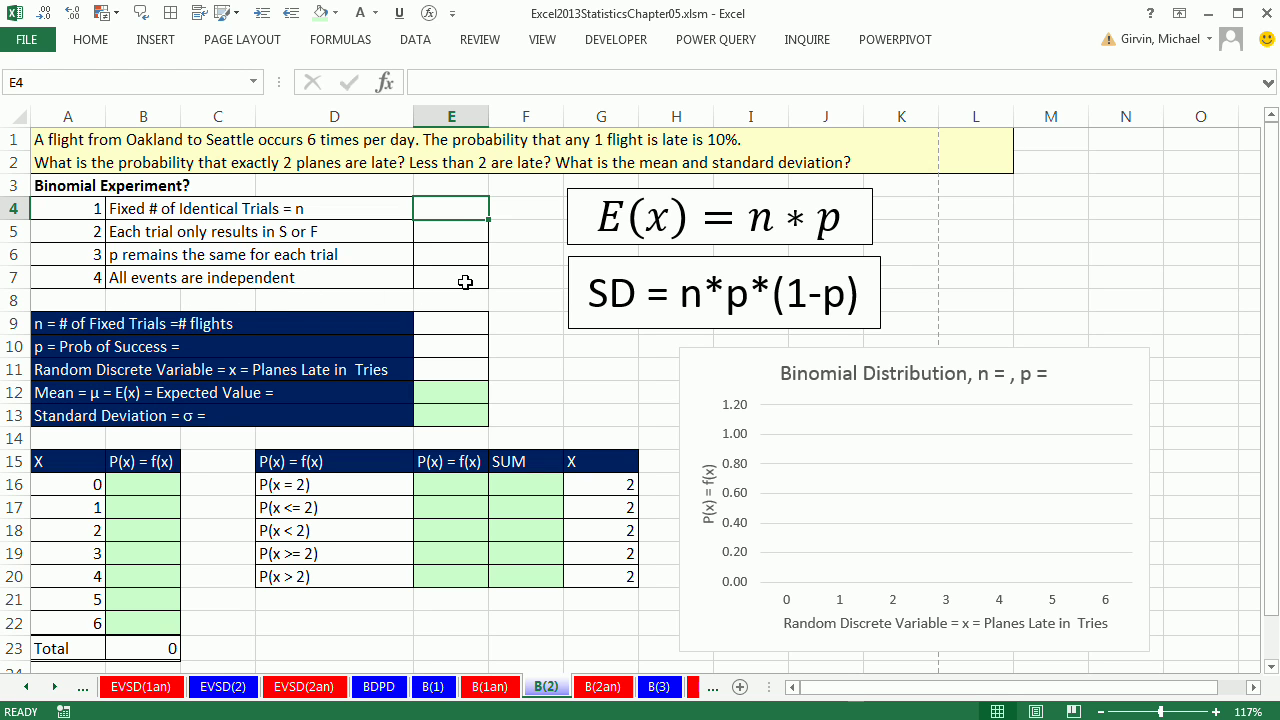
pyautogui.moveTo(457, 206); pyautogui.dragTo(462, 279)
pyautogui.write('Yes')
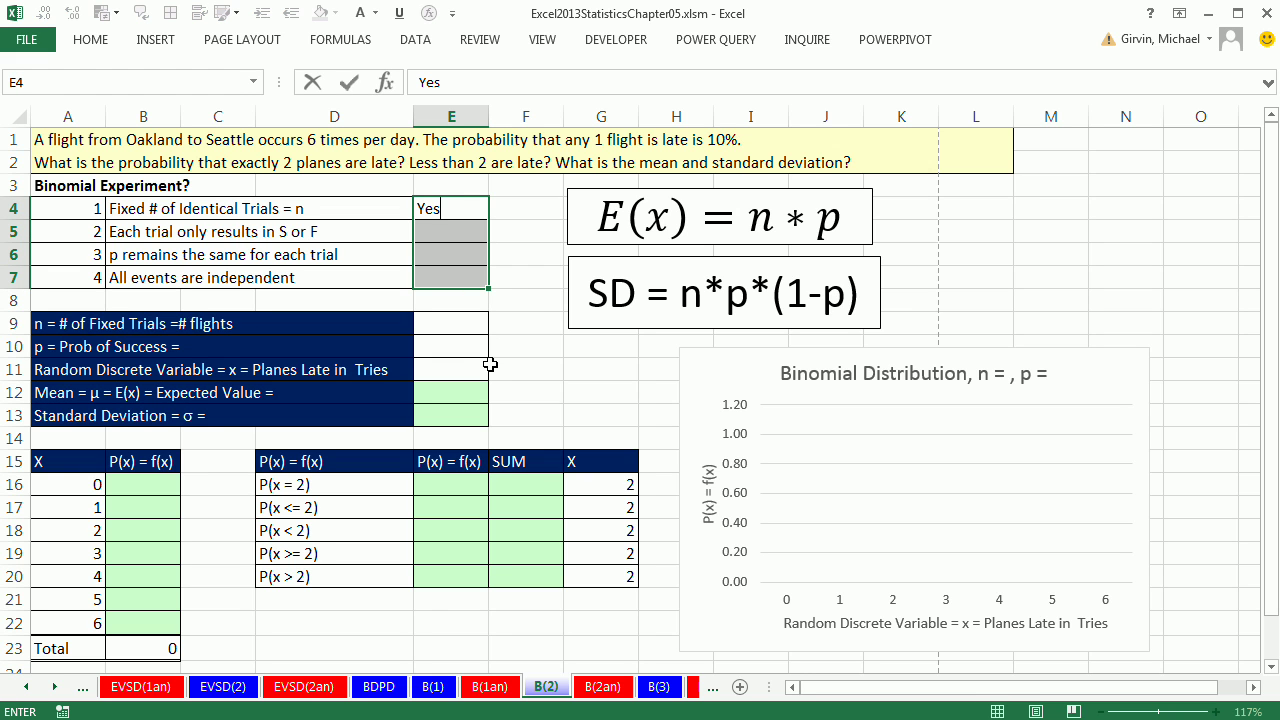
pyautogui.hotkey('ctrl', 'Return')
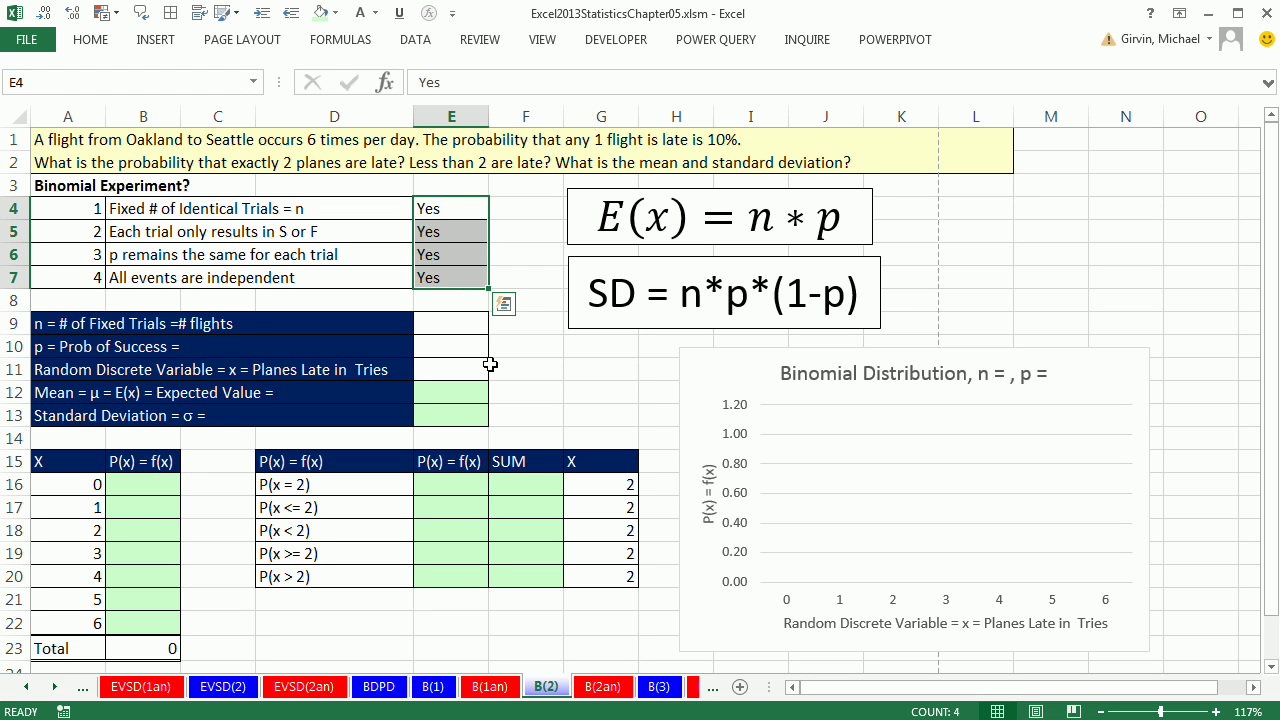
# Enter 6 as the number of fixed trials in E9 and .1 as the probability of success in E10
pyautogui.click(463, 323)
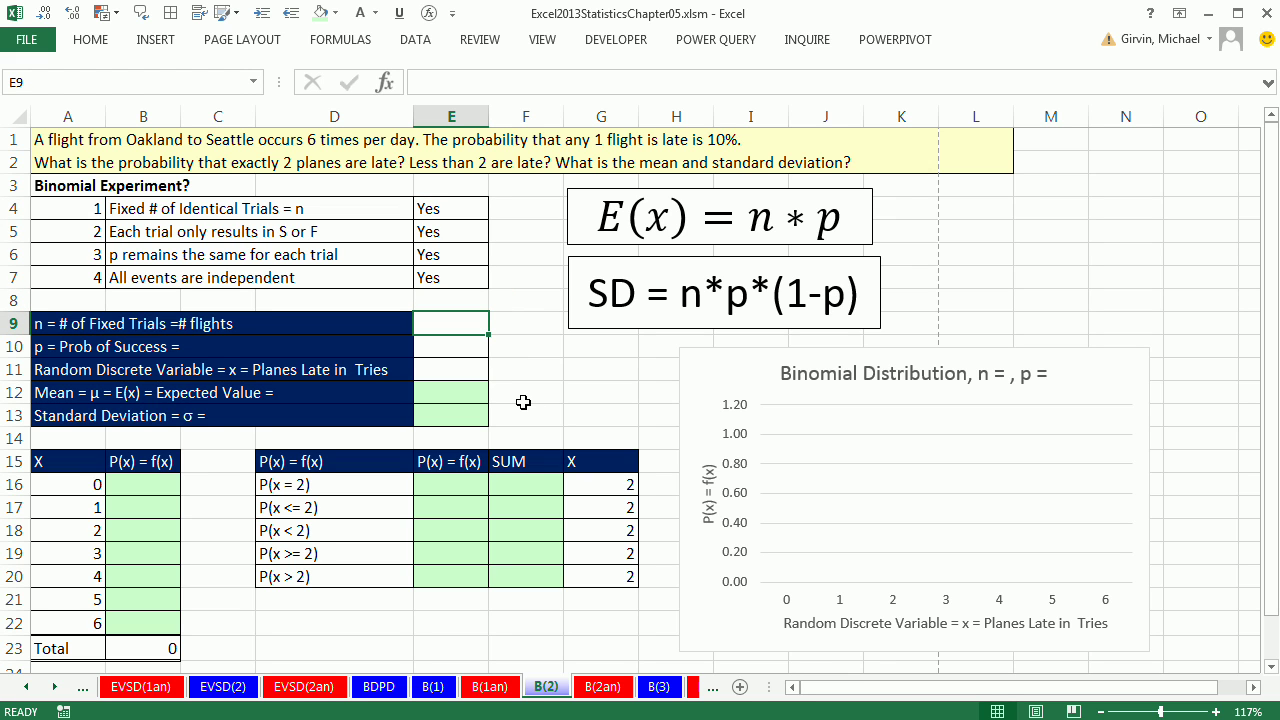
pyautogui.write('6')
pyautogui.press('Return')
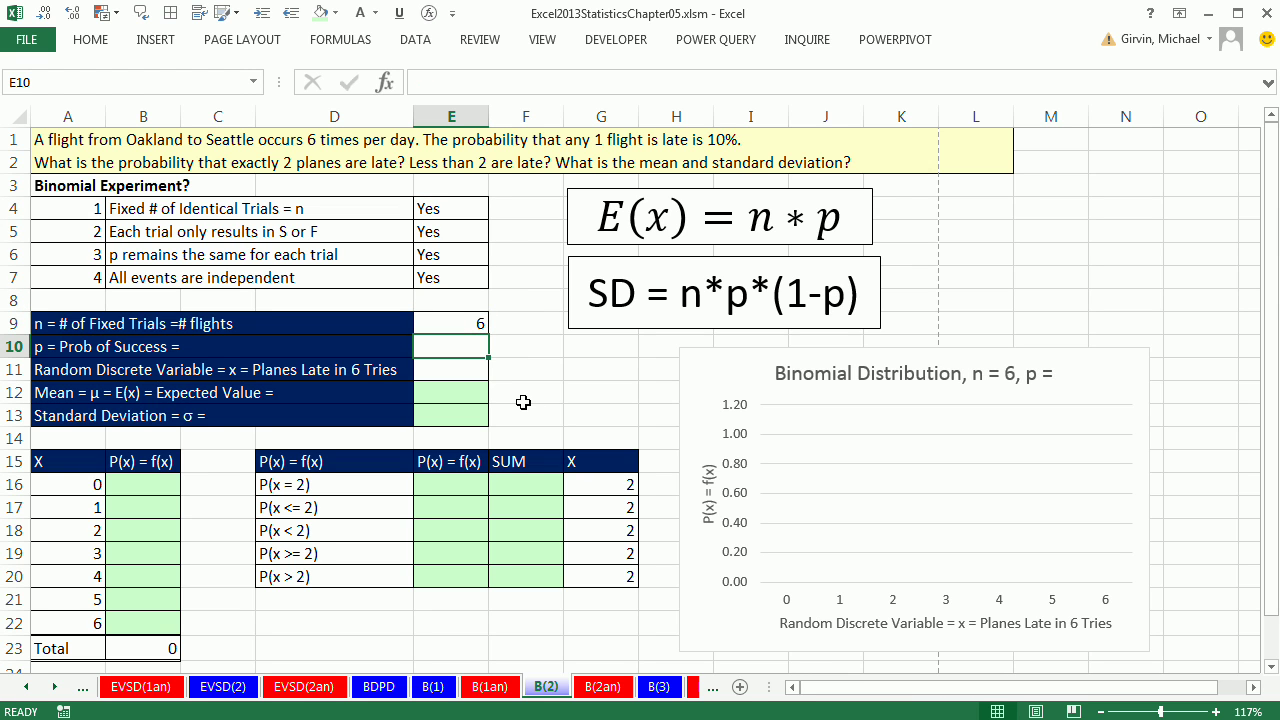
pyautogui.write('.1')
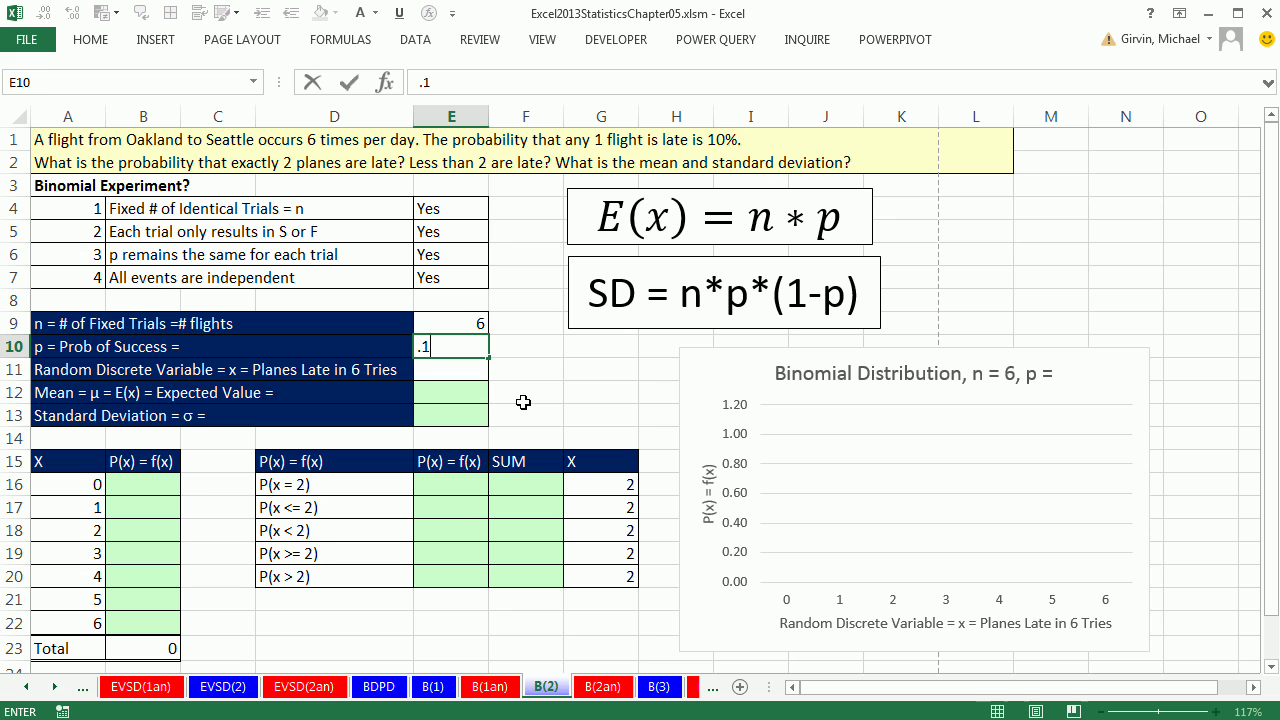
pyautogui.press('Return')
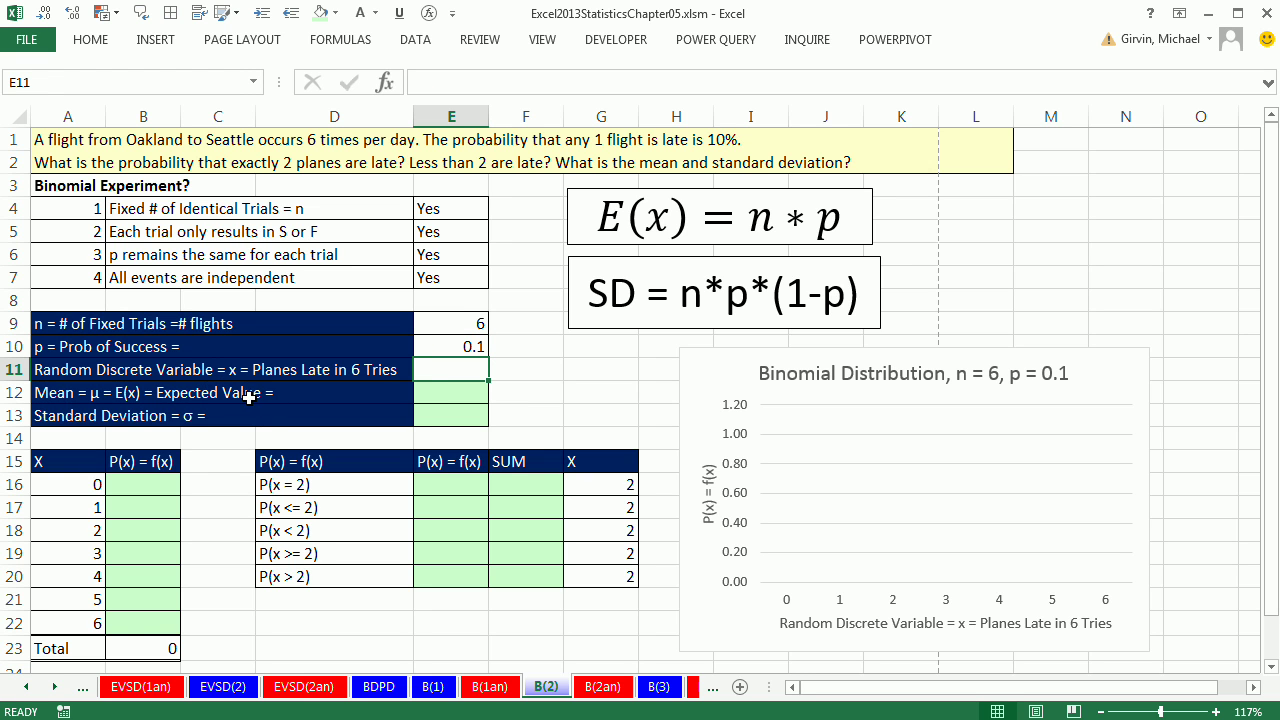
# Calculate the mean number of late planes in E12 with the formula =E9*E10
pyautogui.click(426, 393)
pyautogui.write('=')
pyautogui.press('Up')
pyautogui.press('Up')
pyautogui.press('Up')
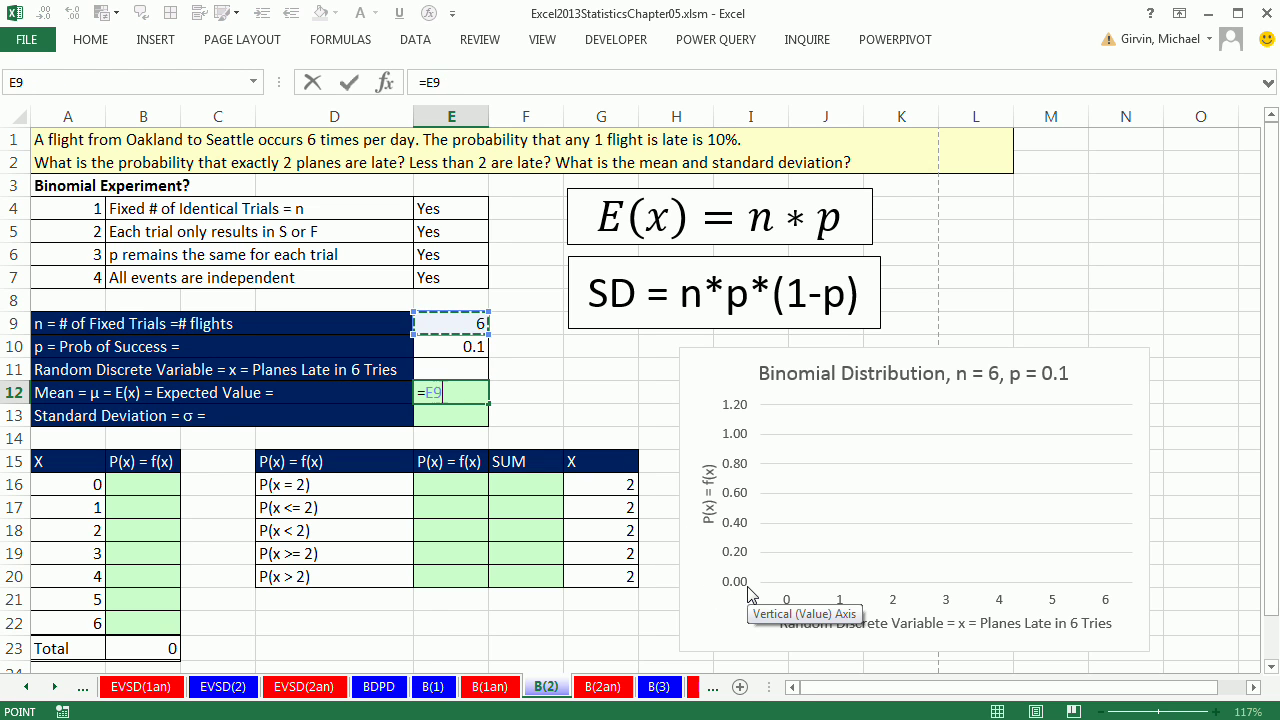
pyautogui.write('*')
pyautogui.press('Up')
pyautogui.press('Up')
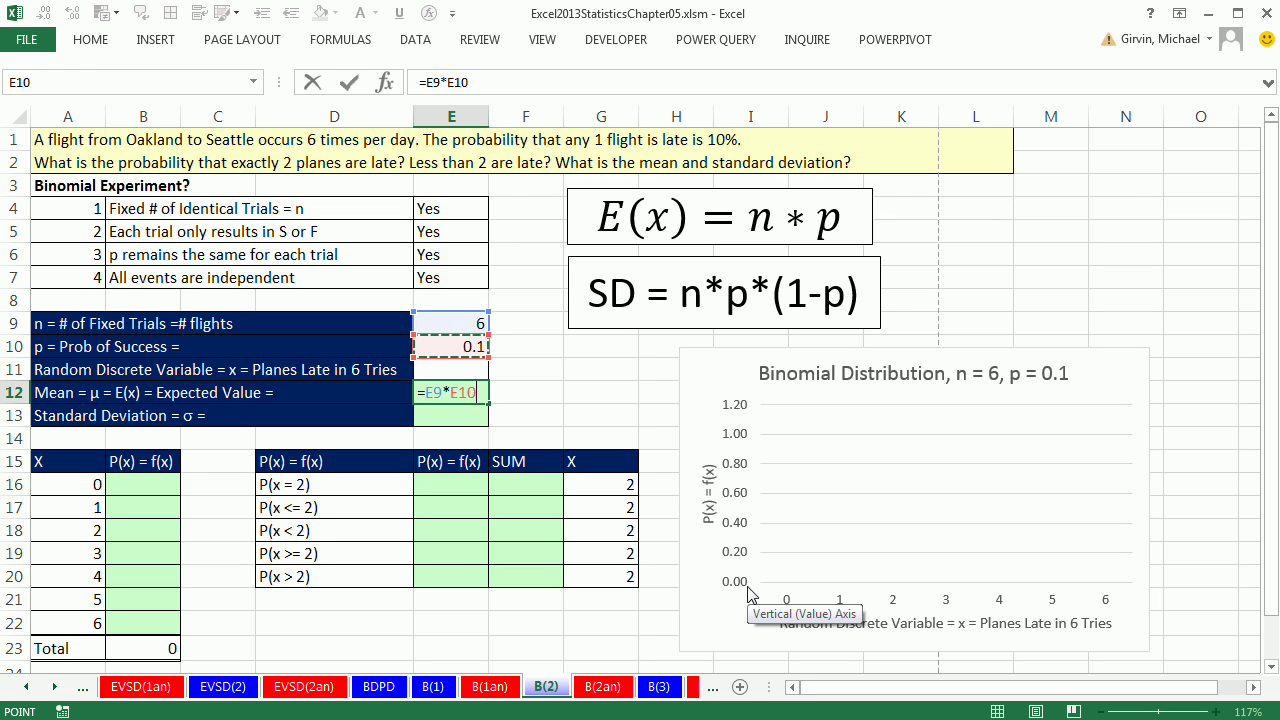
pyautogui.press('Return')
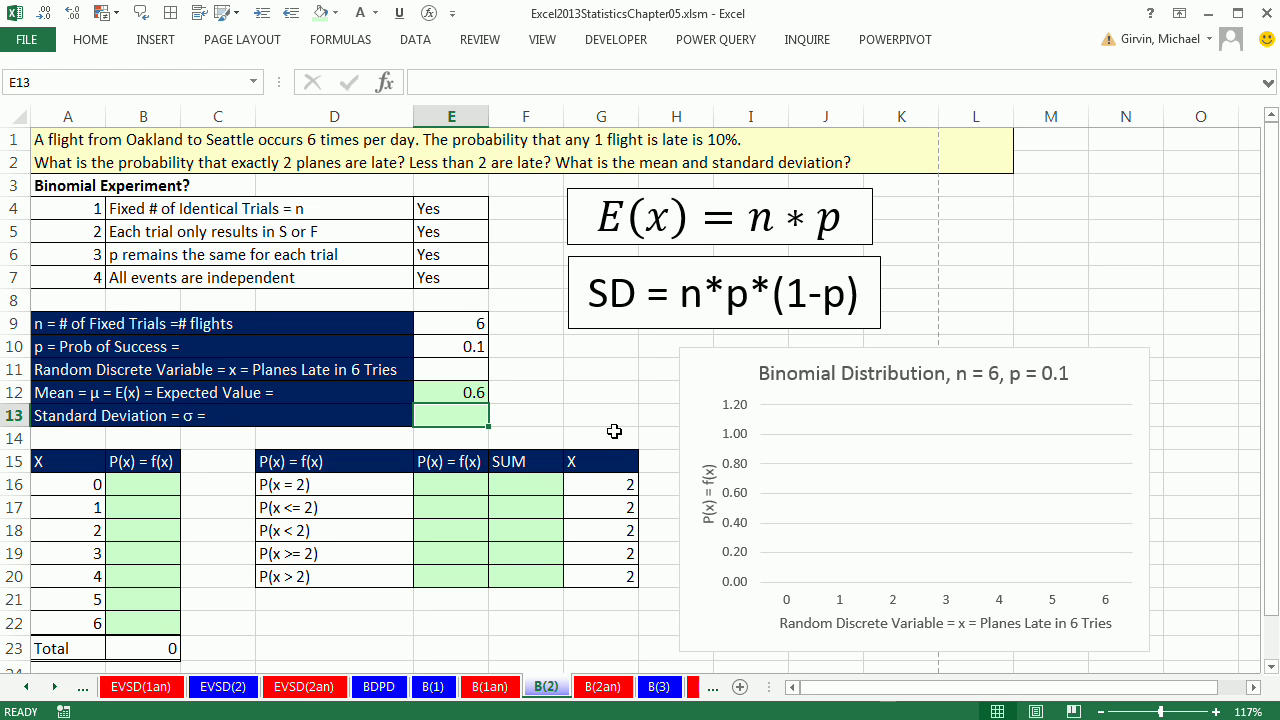
# Fill the Standard Deviation cell E13 with the formula =E12*(1-E10)
pyautogui.write('=')
pyautogui.press('Up')
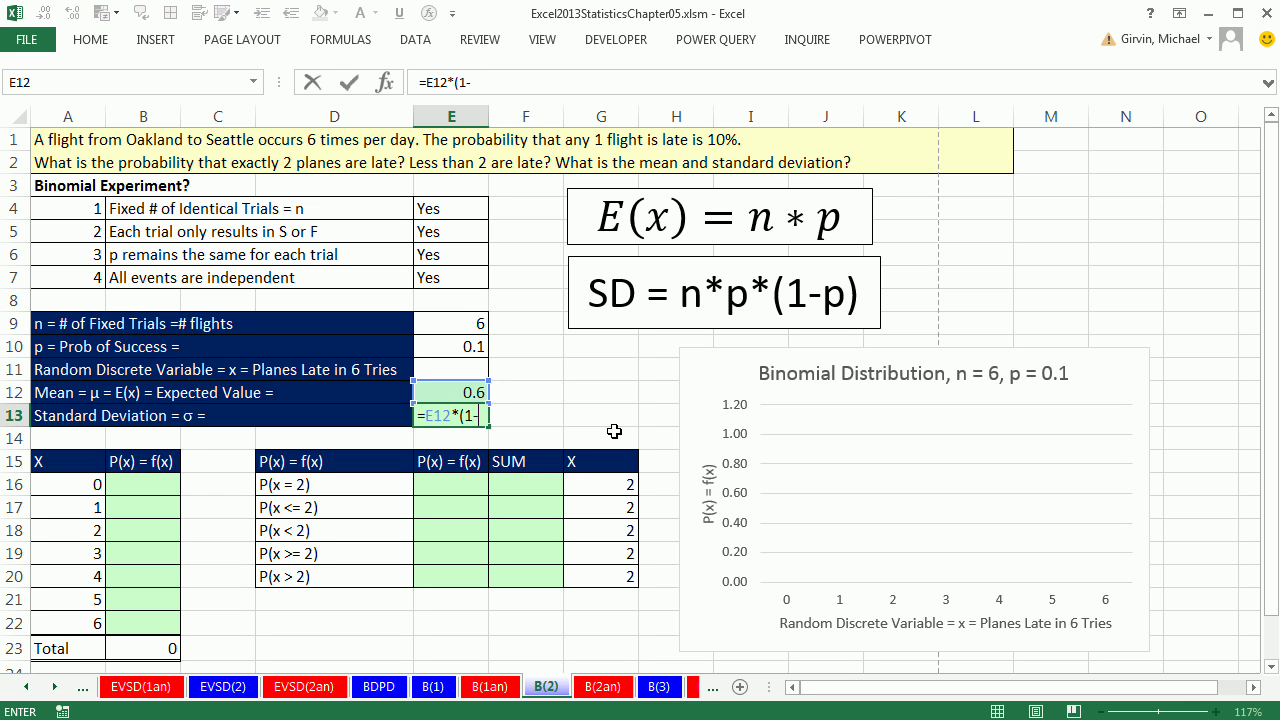
pyautogui.press('Up')
pyautogui.press('Up')
pyautogui.press('Up')
pyautogui.write(')')
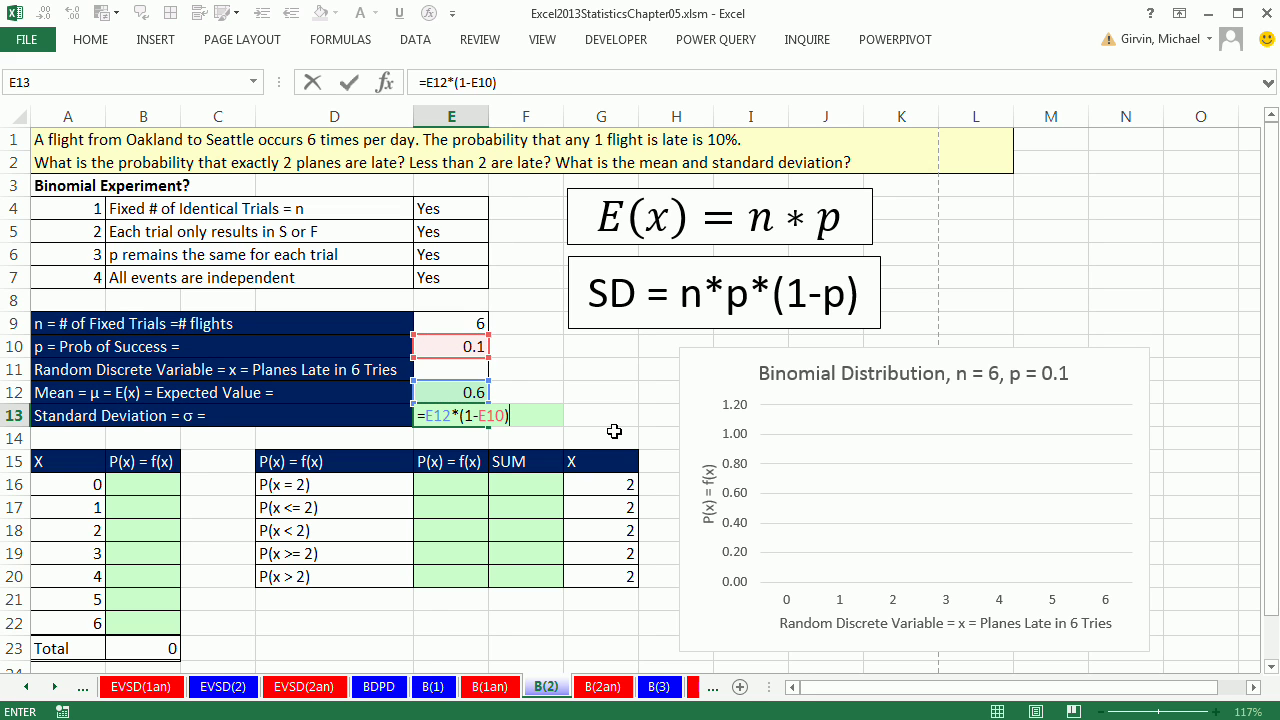
pyautogui.press('Return')
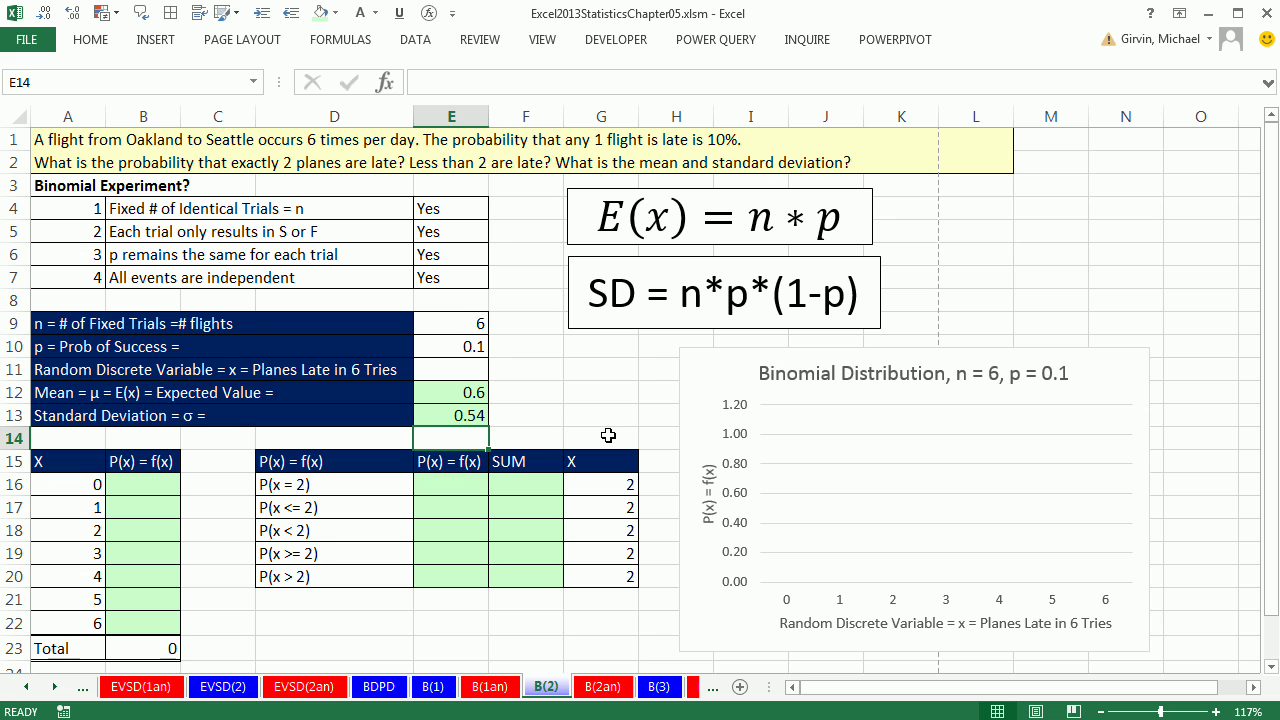
# Enter =BINOM.DIST(A16,E9,E10,0) in B16 for the probability of 0 late planes and copy it down through B22
pyautogui.click(152, 490)
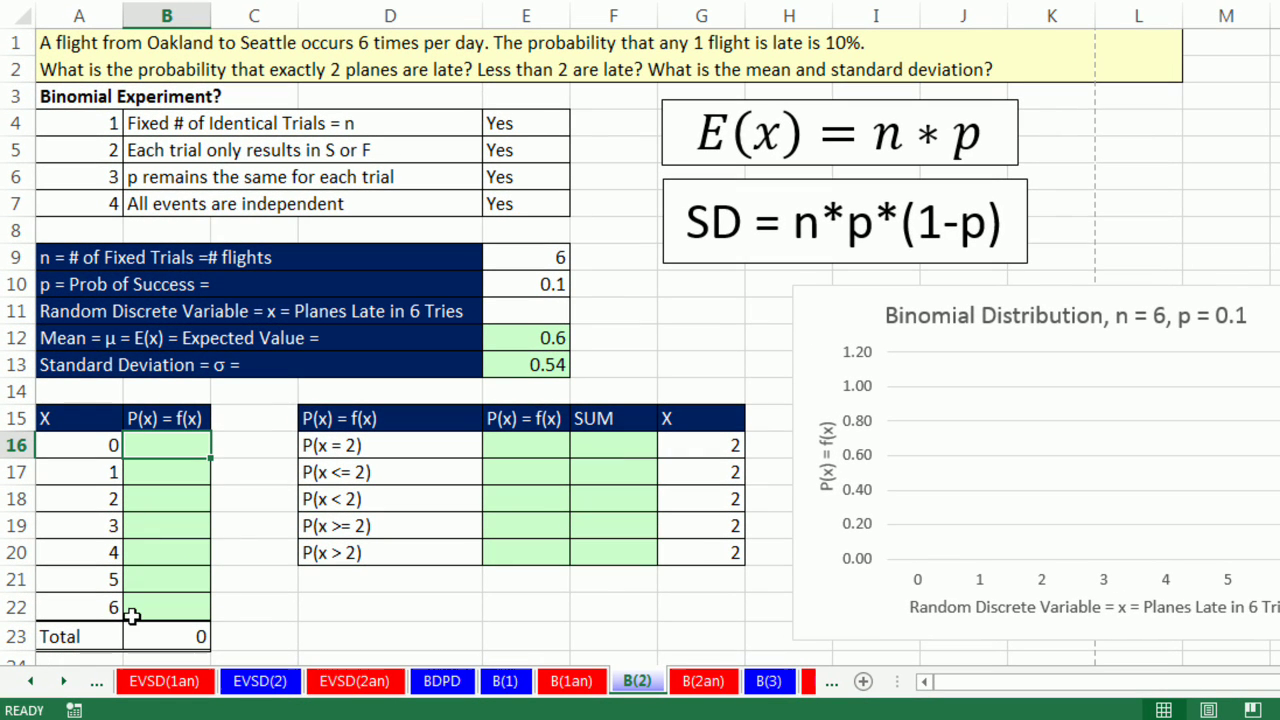
pyautogui.write('=')
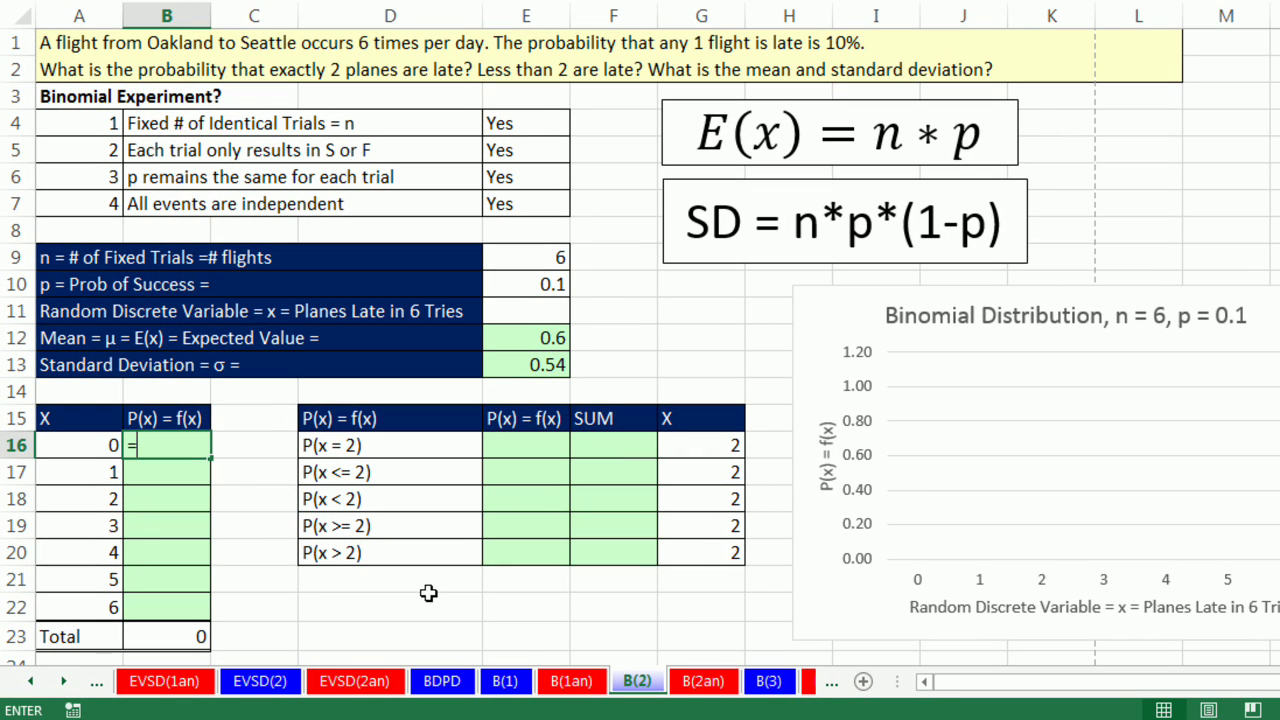
pyautogui.write('binom')
pyautogui.press('Tab')
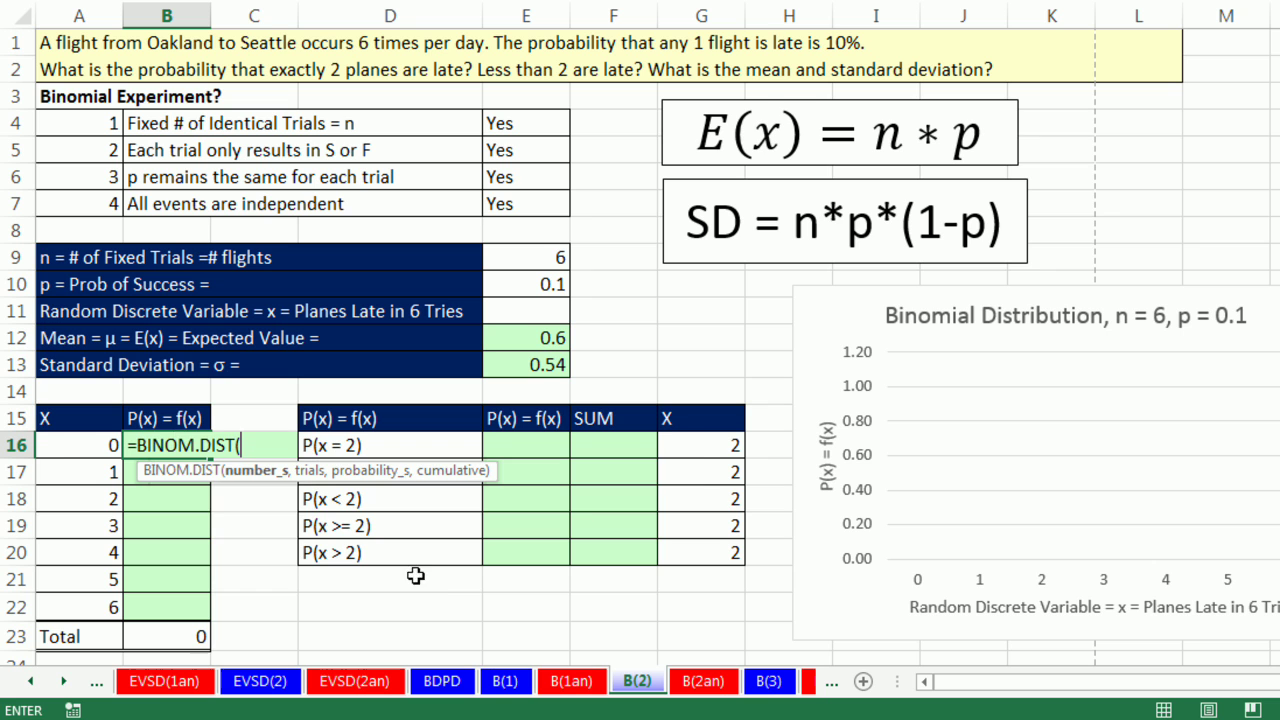
pyautogui.click(60, 448)
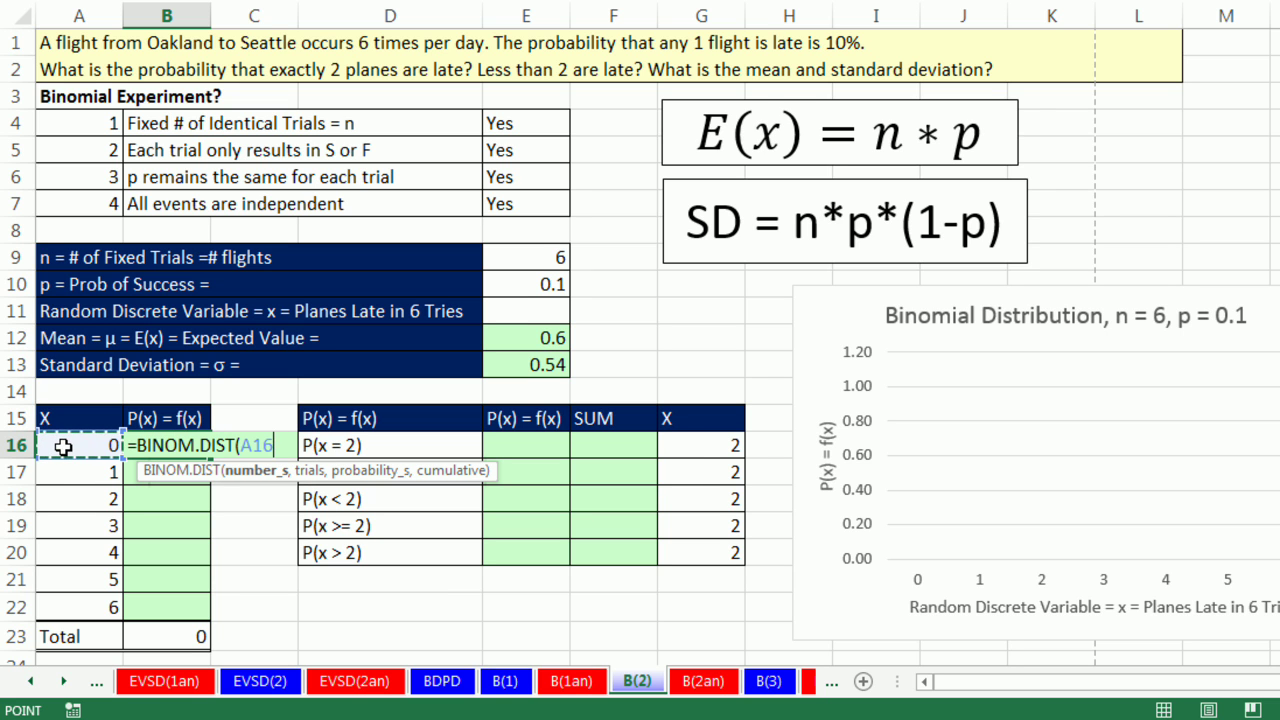
pyautogui.write(',')
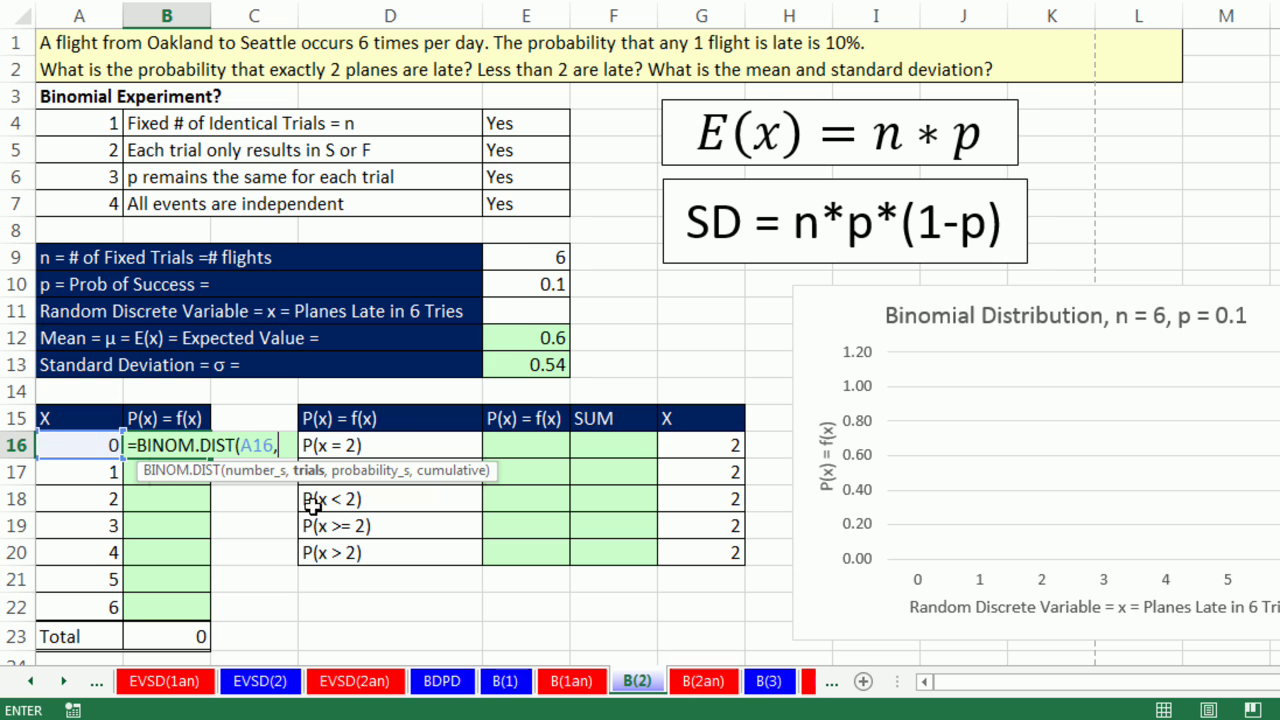
pyautogui.click(521, 252)
pyautogui.write(',')
pyautogui.click(528, 285)
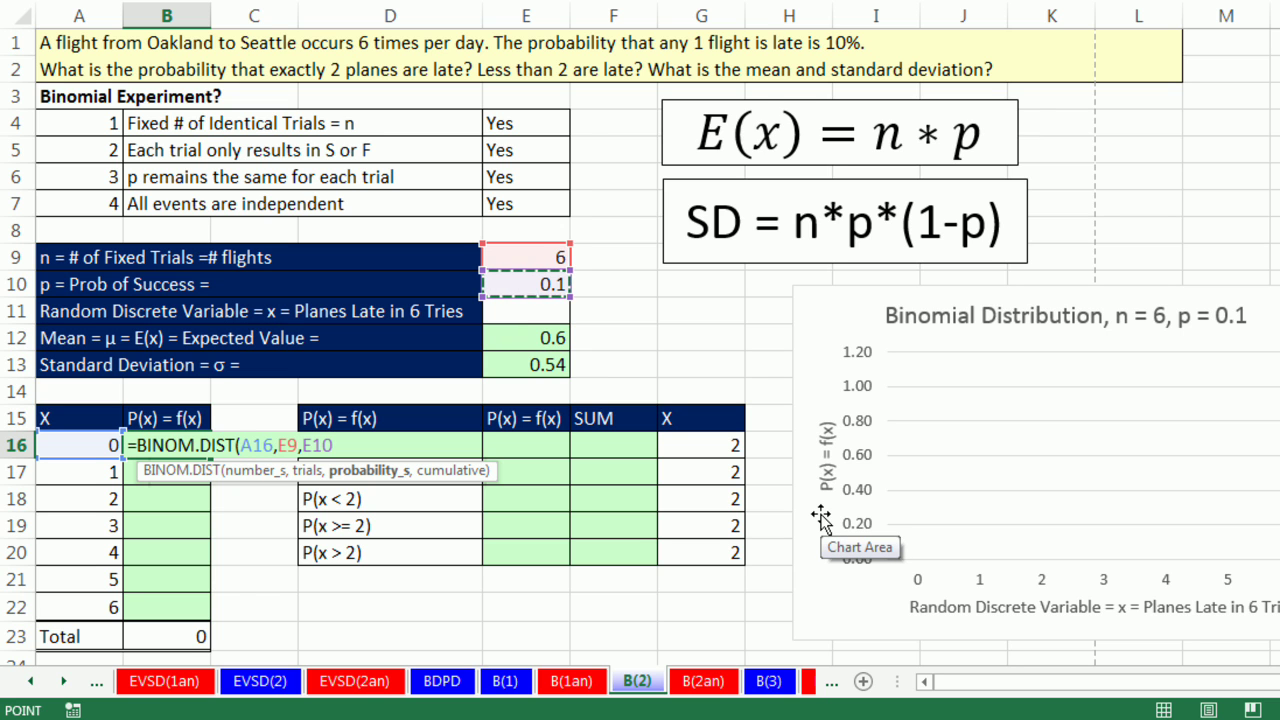
pyautogui.write(',')
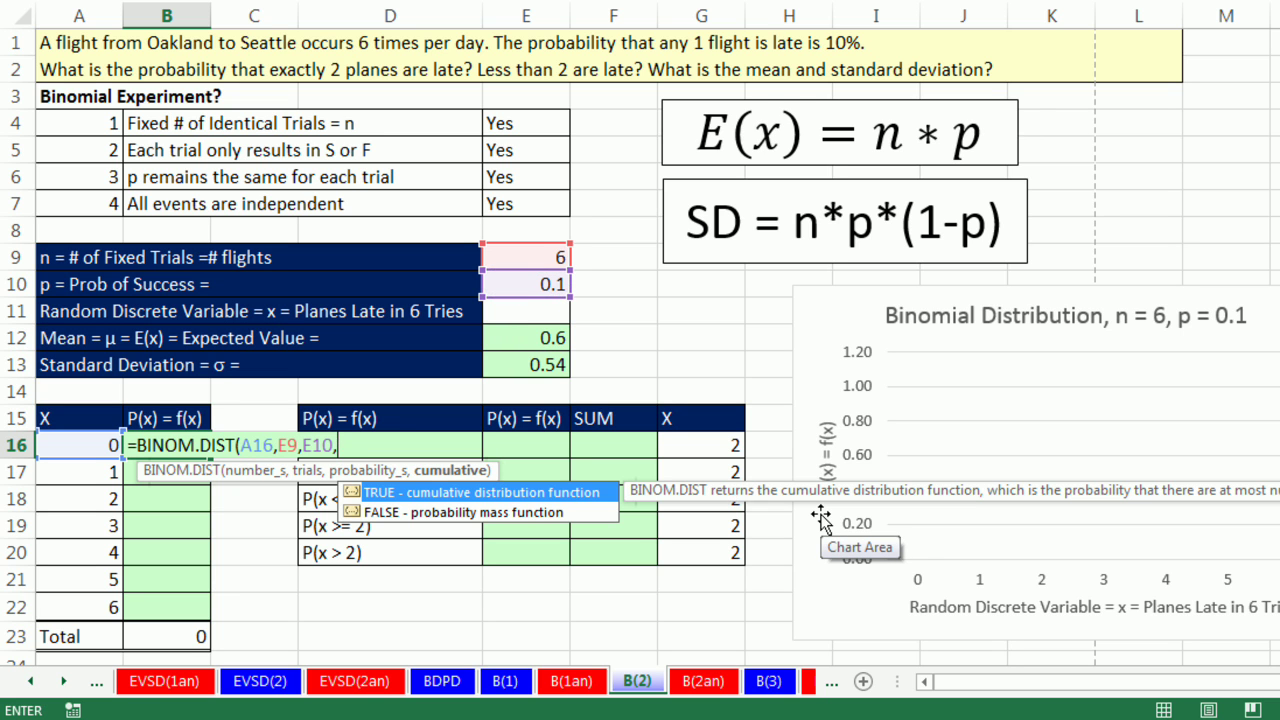
pyautogui.write('0)')
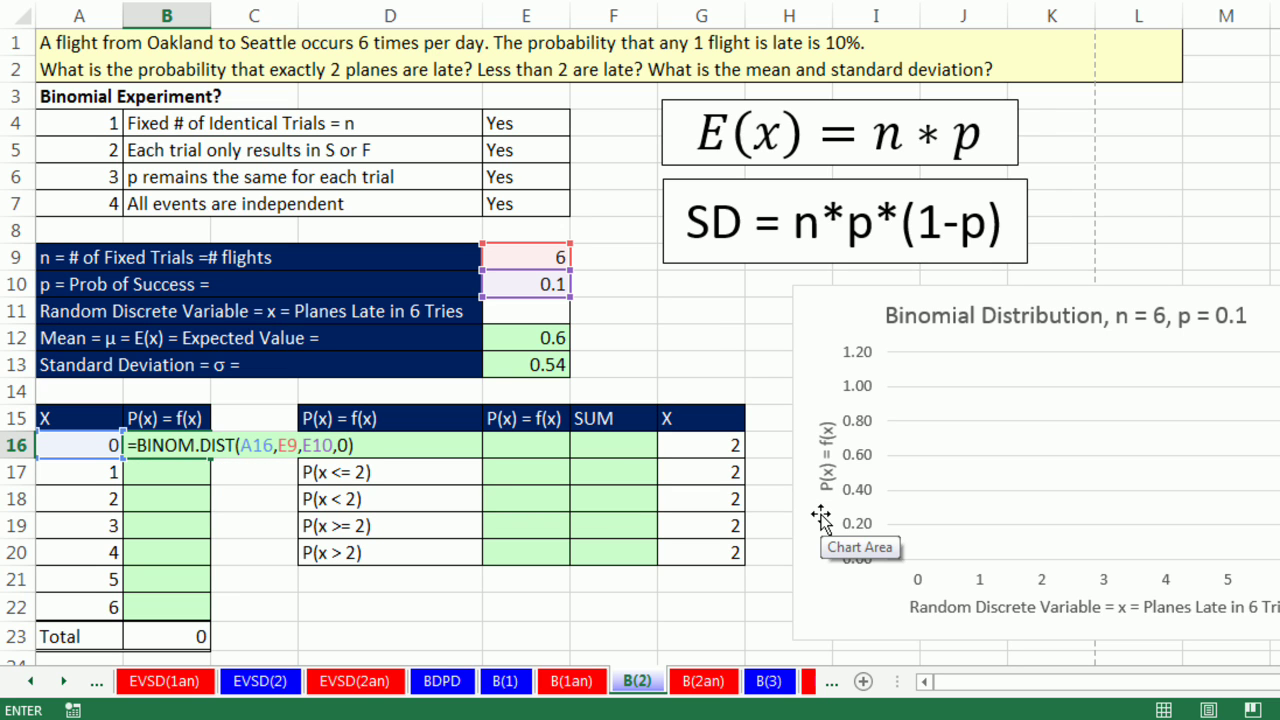
pyautogui.hotkey('ctrl', 'Return')
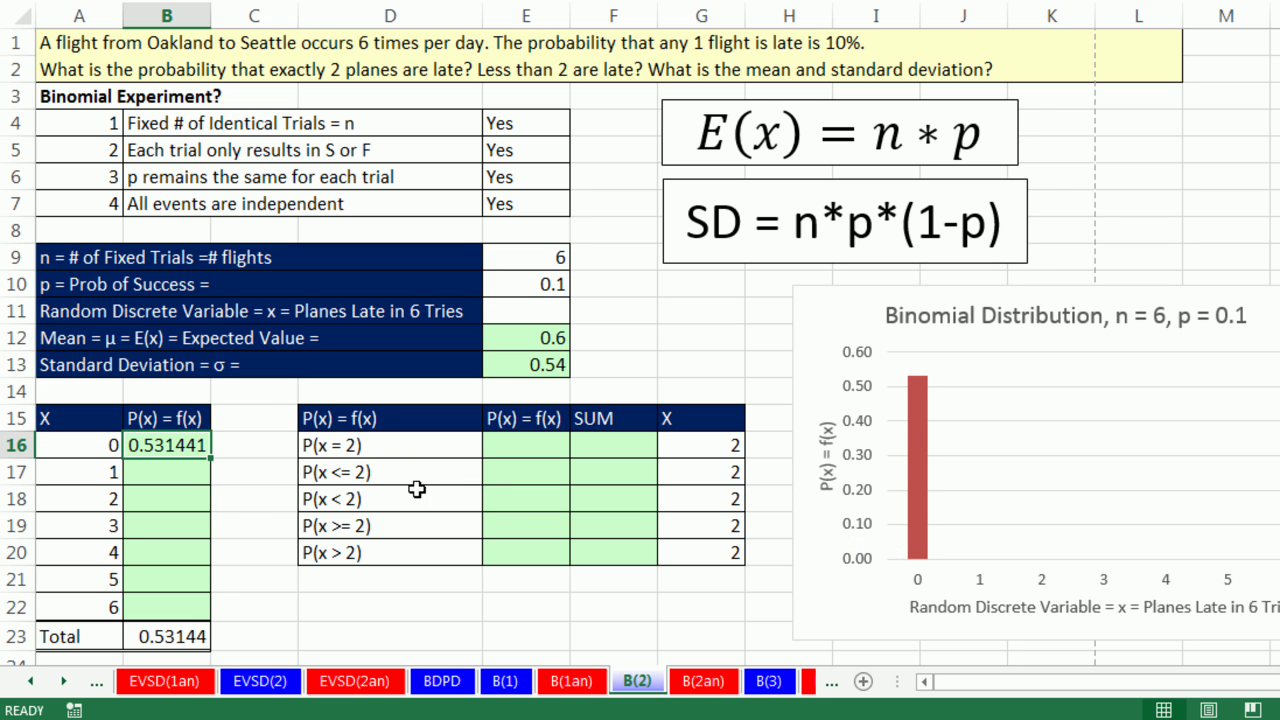
pyautogui.moveTo(212, 457); pyautogui.dragTo(232, 620)
# Make the trials and probability references absolute in B16, giving =BINOM.DIST(A16,$E$9,$E$10,0), and copy the formula down through B22 again
pyautogui.click(205, 460)
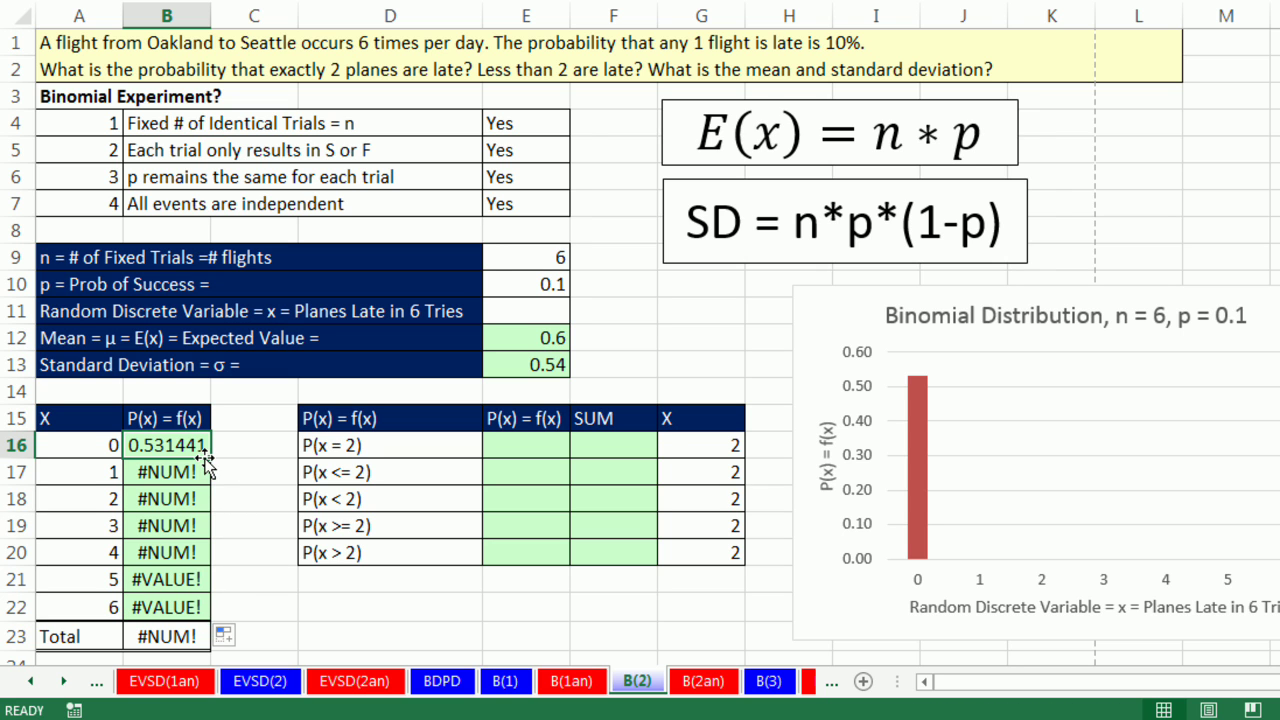
pyautogui.doubleClick(205, 460)
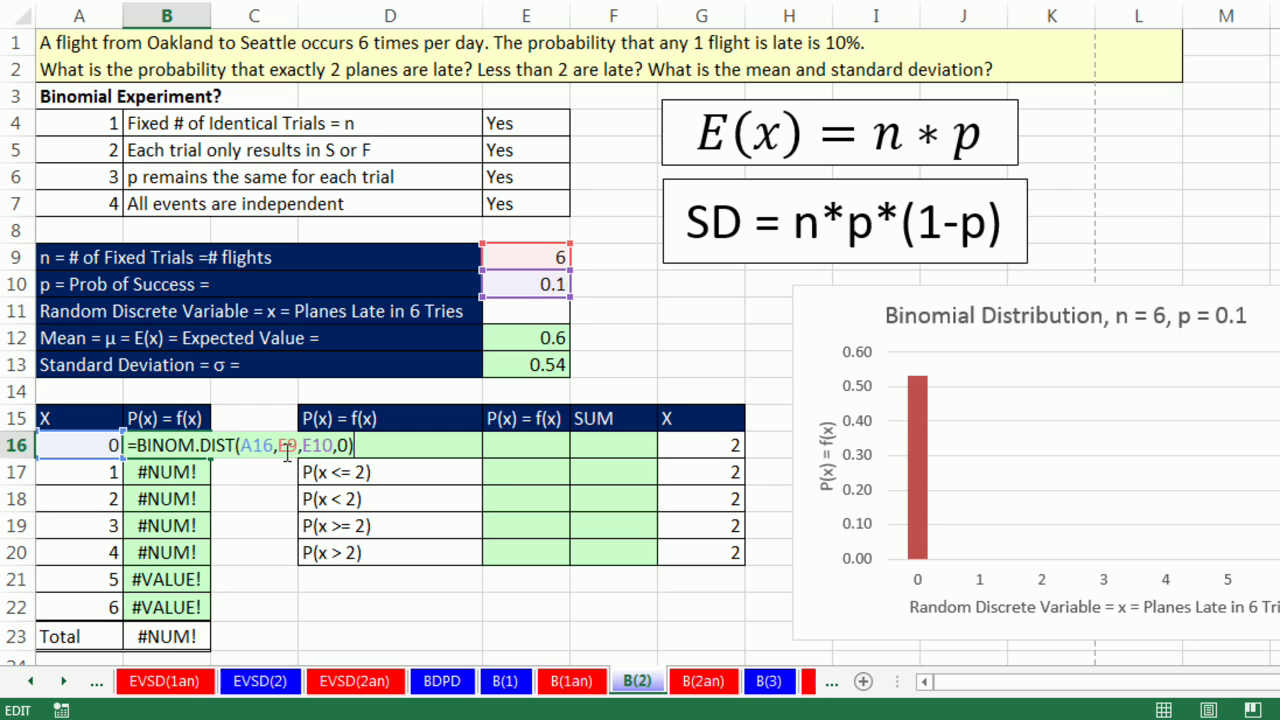
pyautogui.click(289, 447)
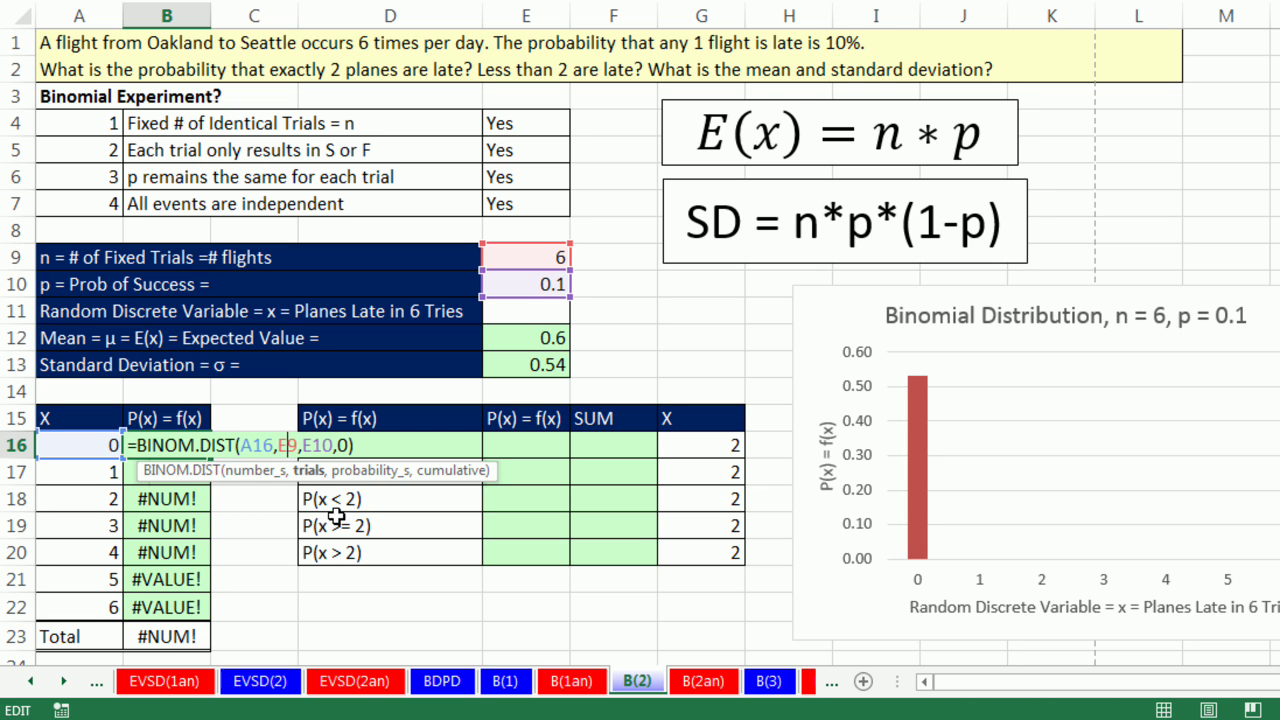
pyautogui.press('F4')
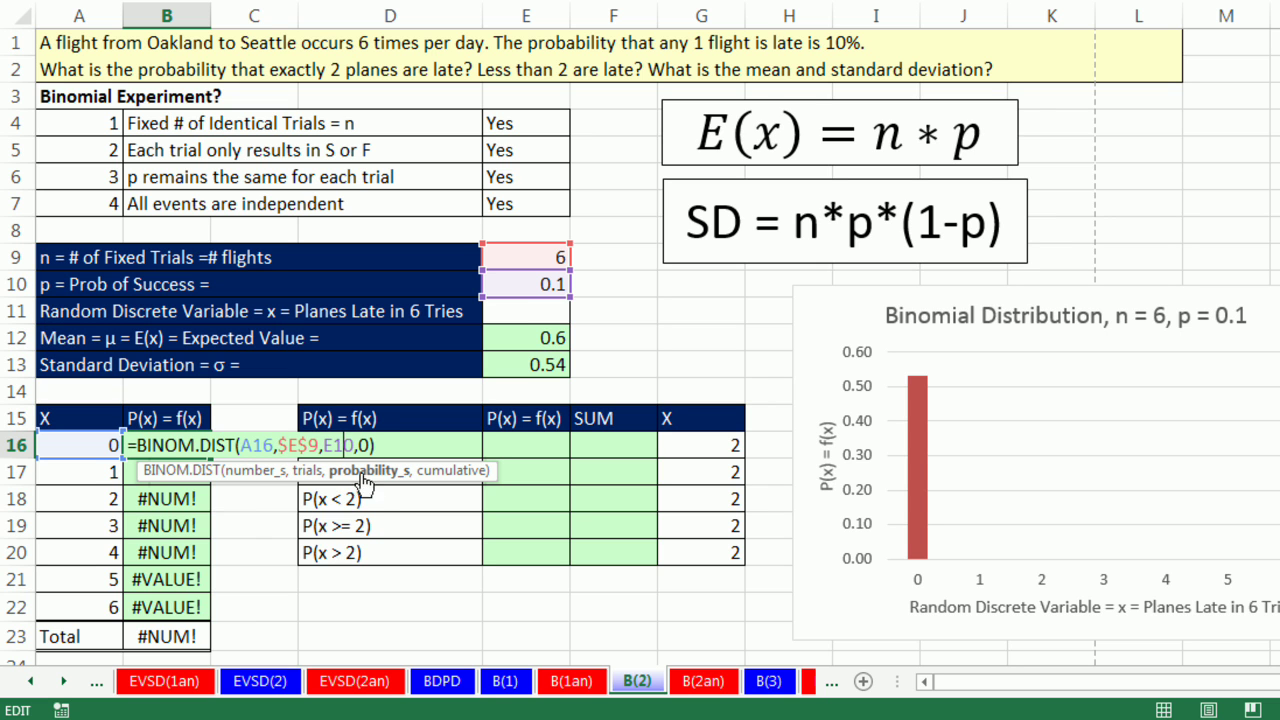
pyautogui.click(344, 445)
pyautogui.press('F4')
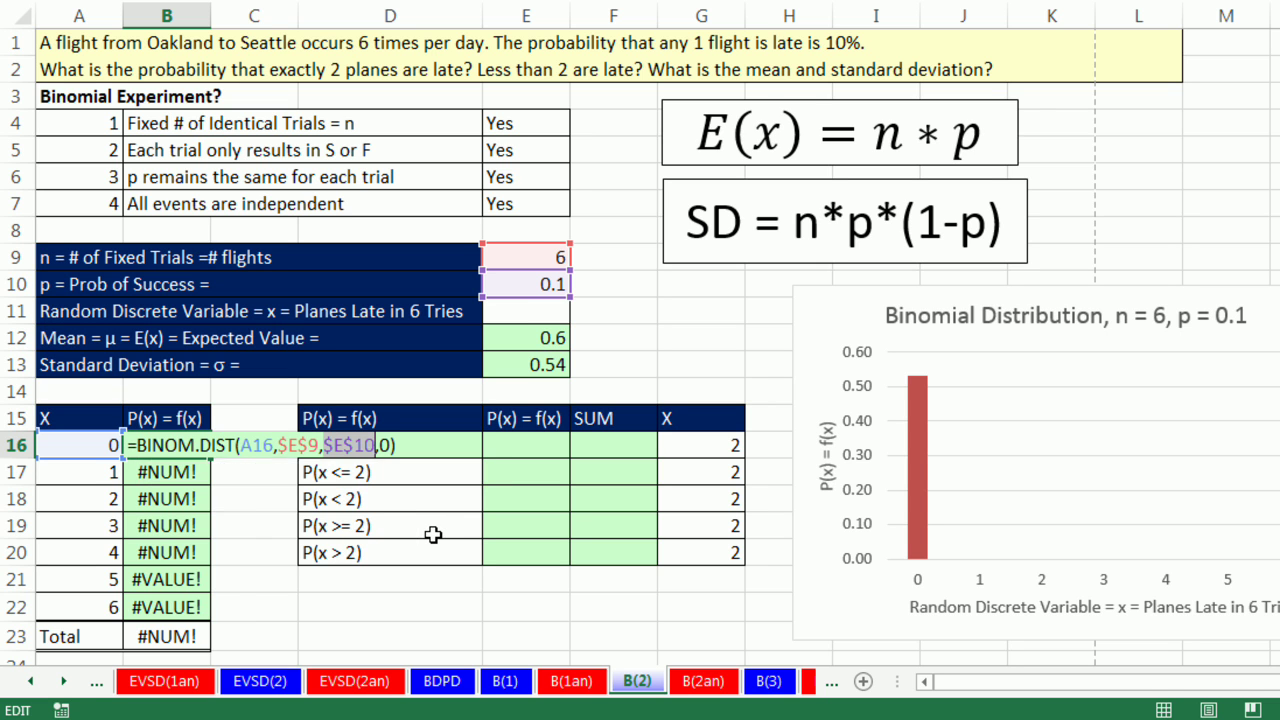
pyautogui.hotkey('ctrl', 'Return')
pyautogui.moveTo(210, 462); pyautogui.dragTo(222, 609)
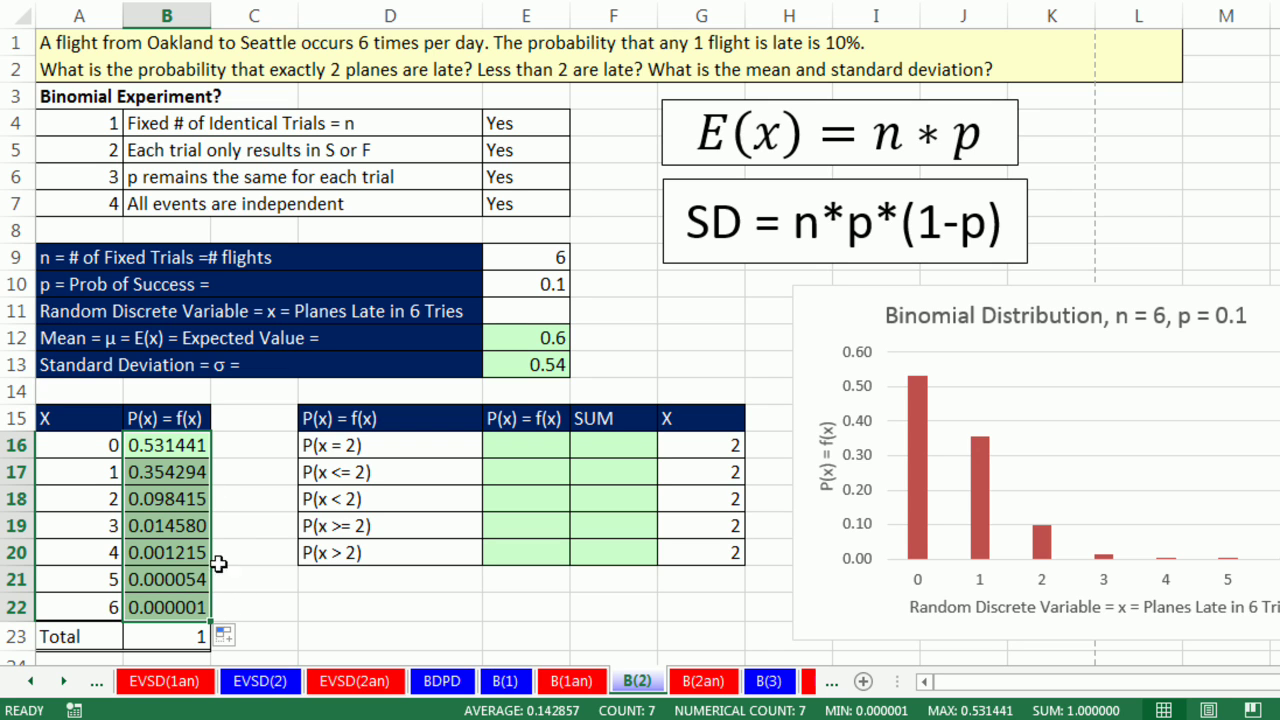
pyautogui.click(192, 476)
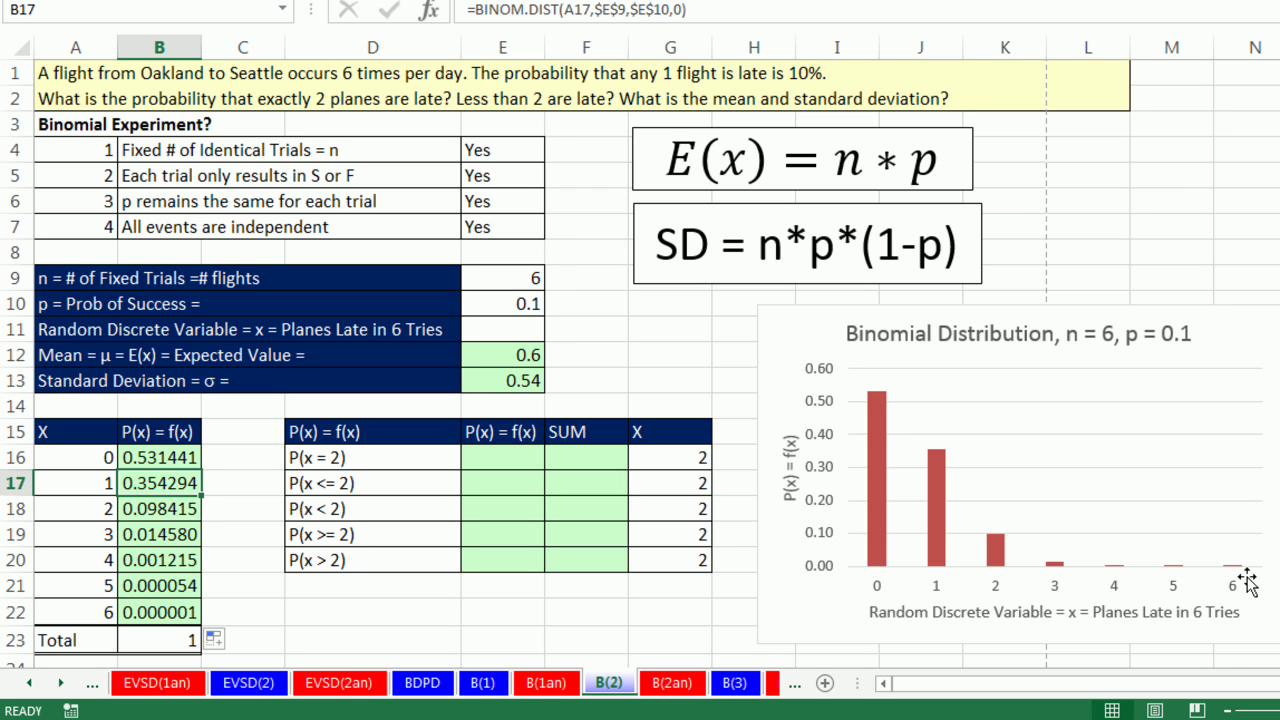
# Calculate the probability of exactly 2 late planes in E16 with =BINOM.DIST(G16,E9,E10,0)
pyautogui.click(526, 458)
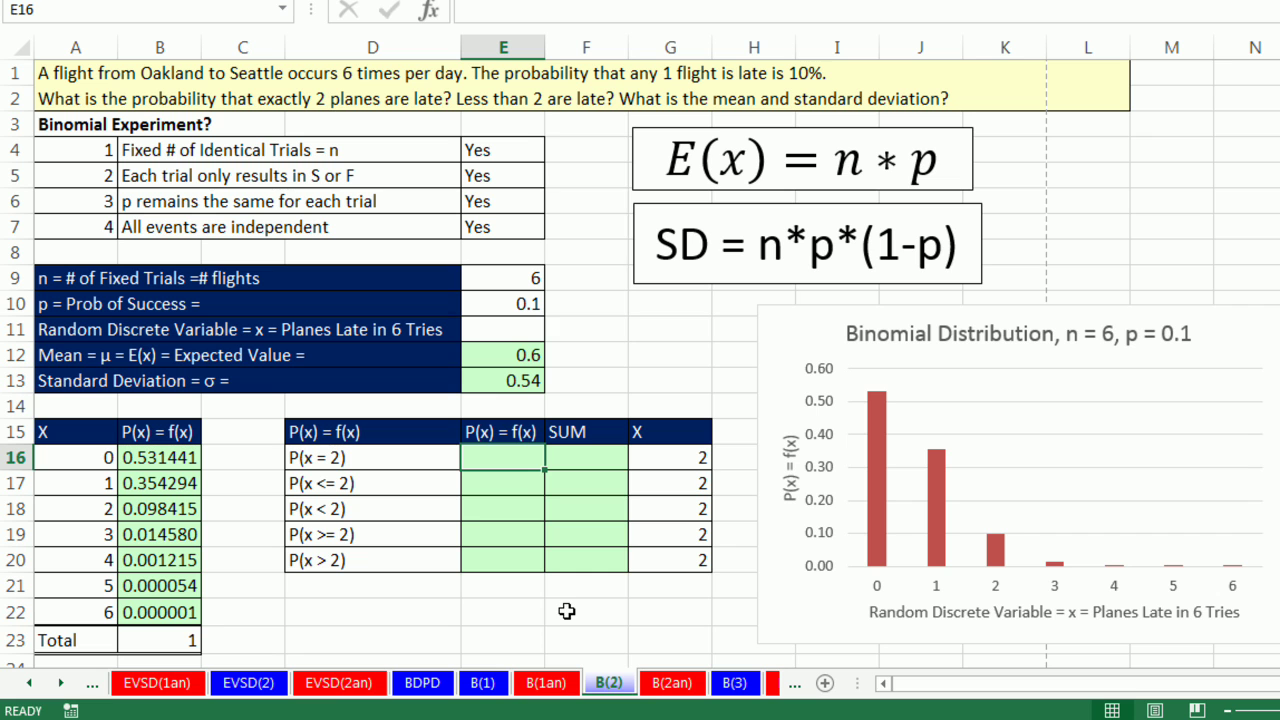
pyautogui.write('=bino')
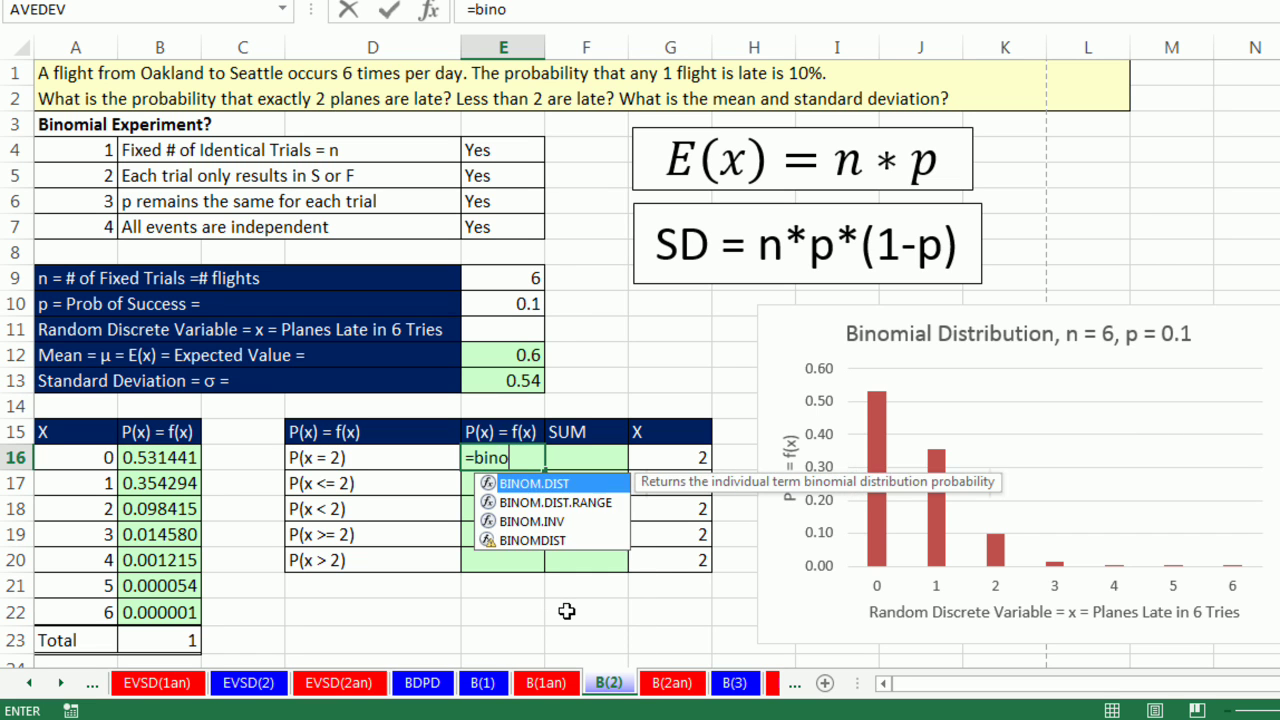
pyautogui.press('Tab')
pyautogui.press('Right')
pyautogui.press('Right')
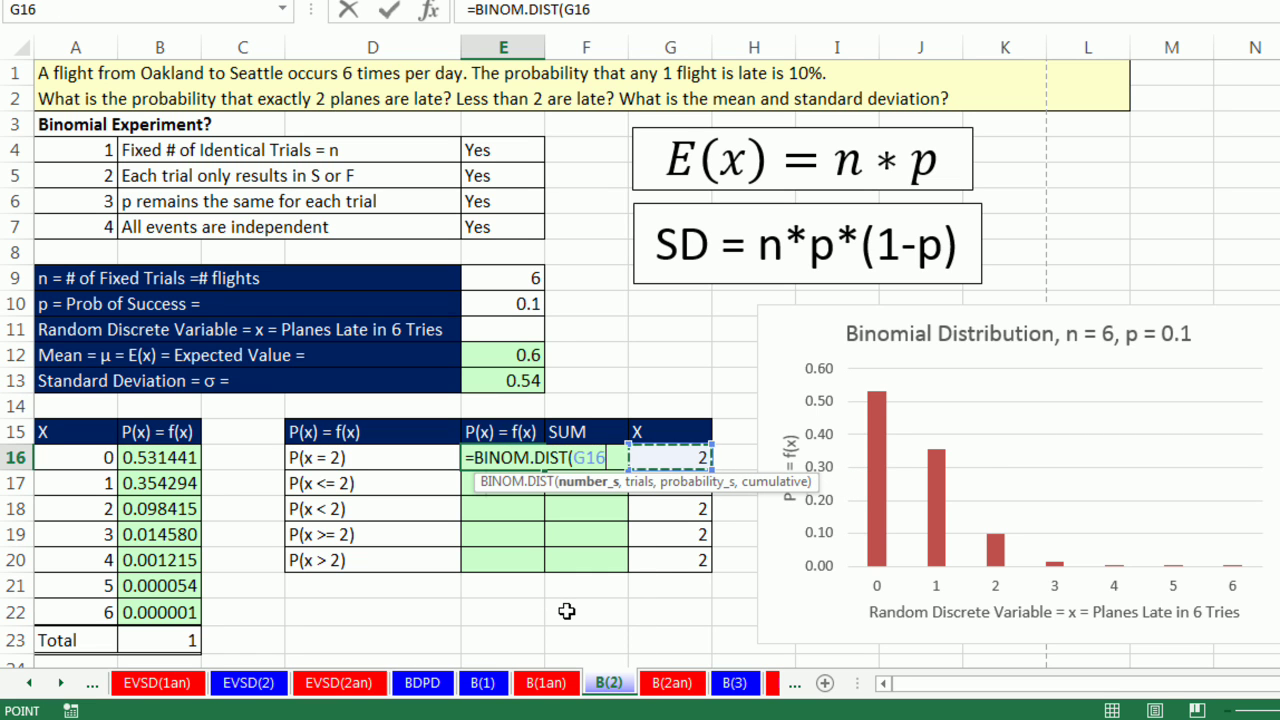
pyautogui.write(',')
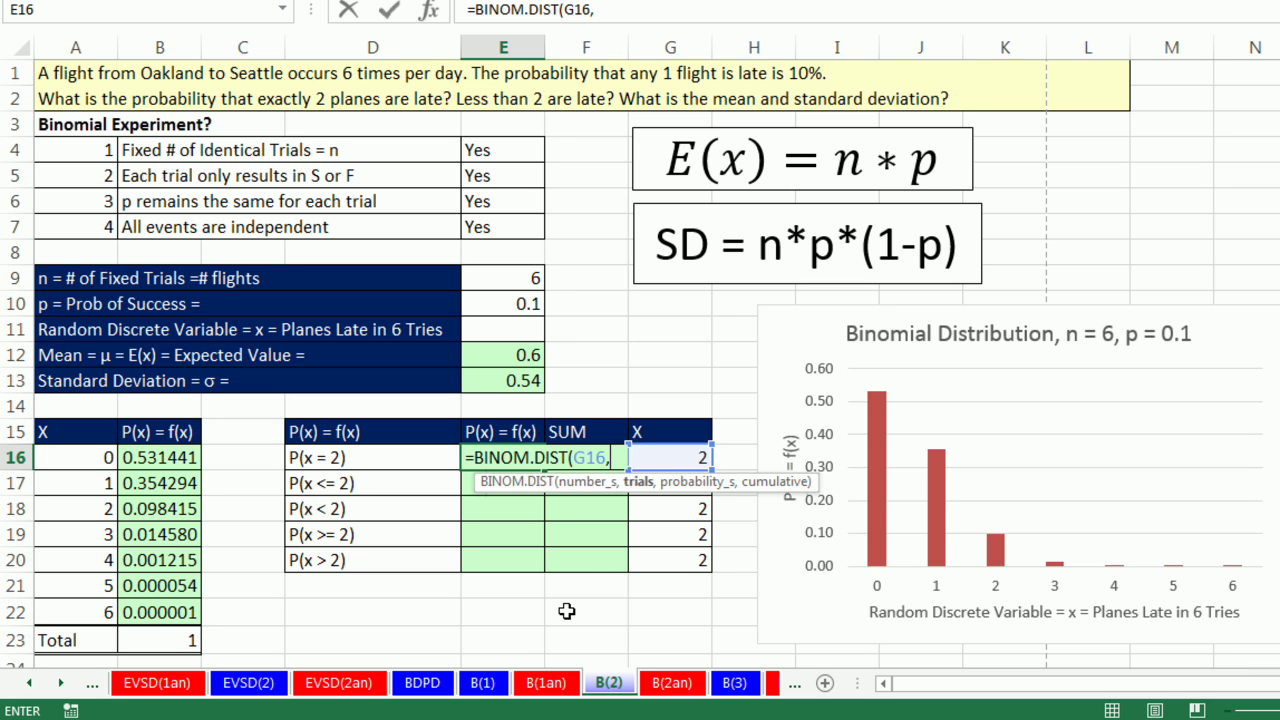
pyautogui.click(522, 276)
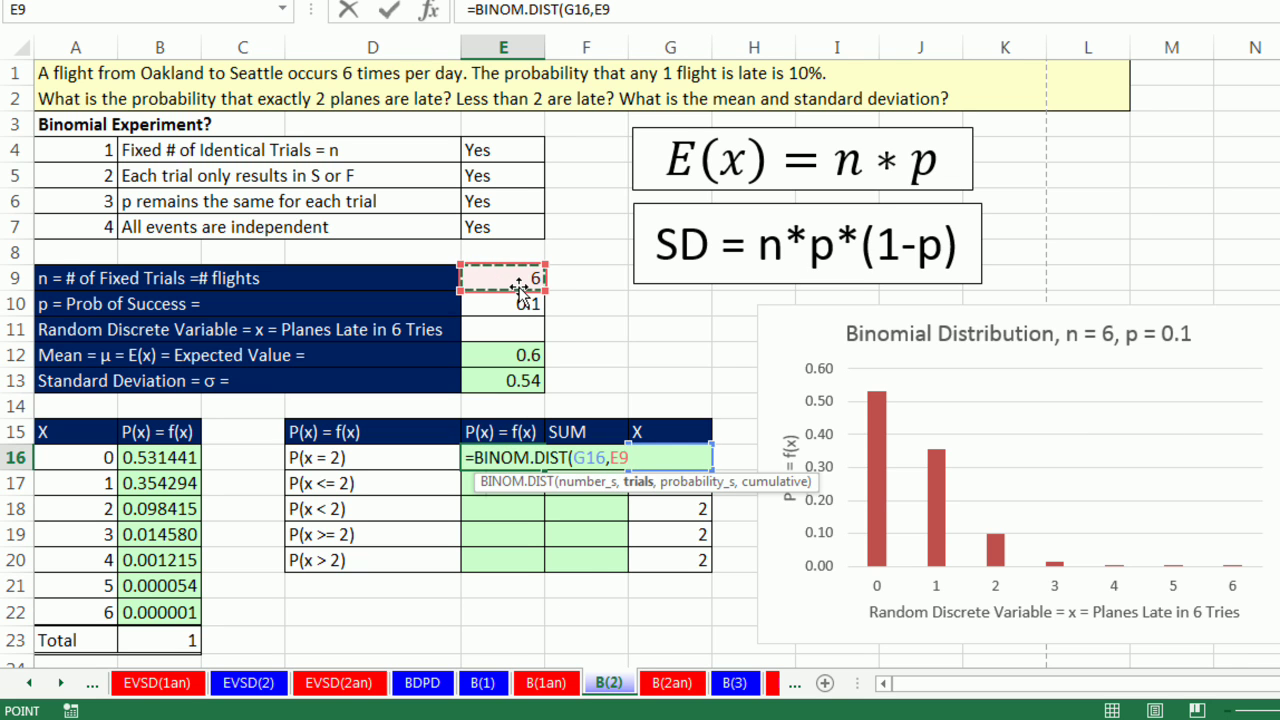
pyautogui.write(',')
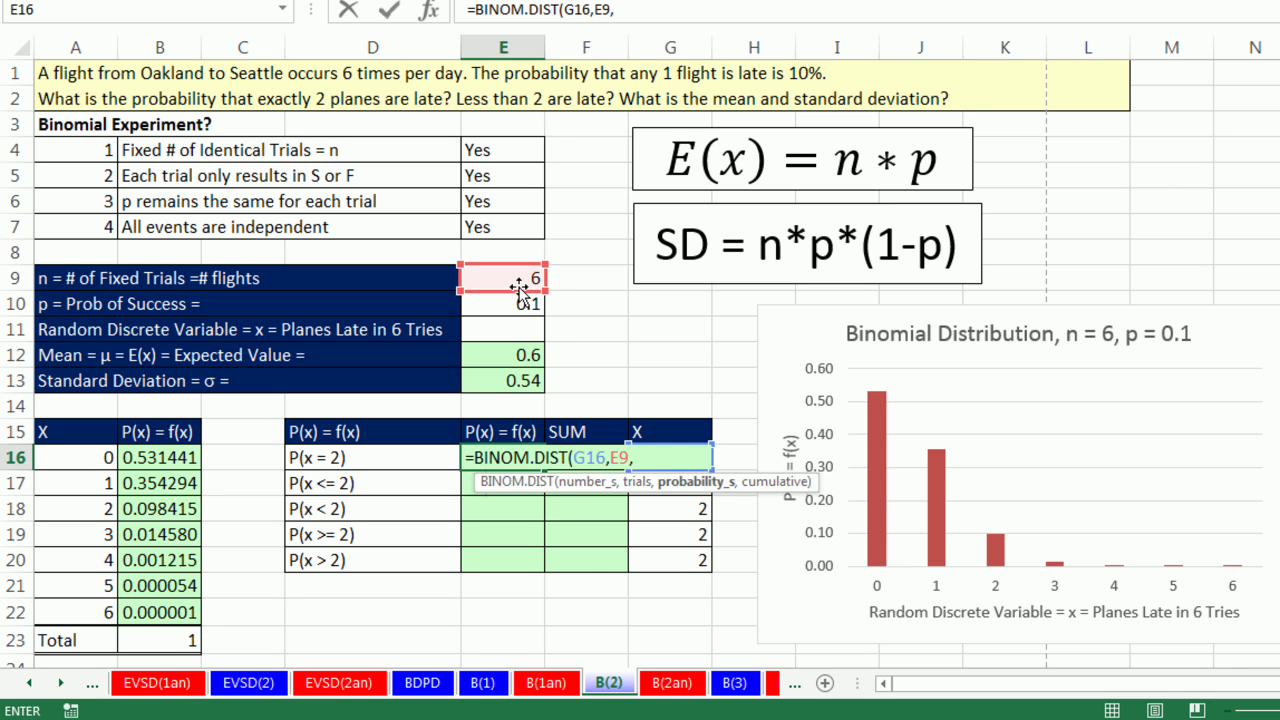
pyautogui.click(516, 310)
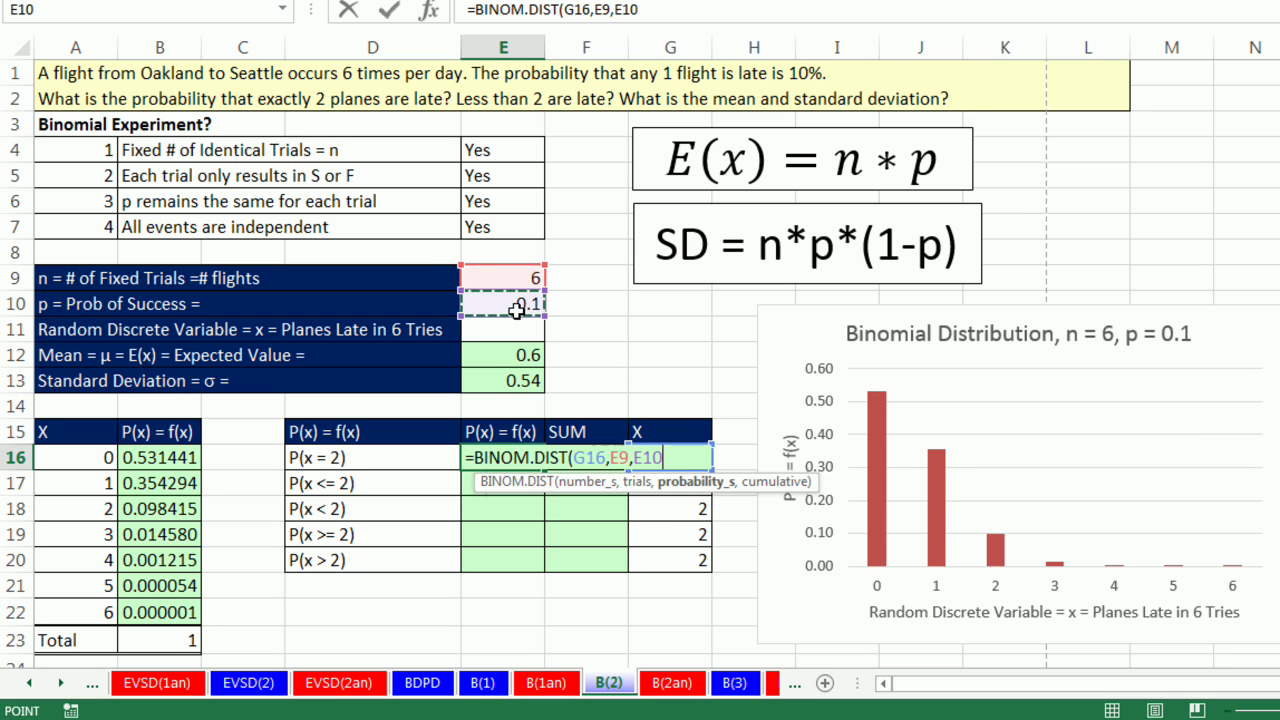
pyautogui.write(',')
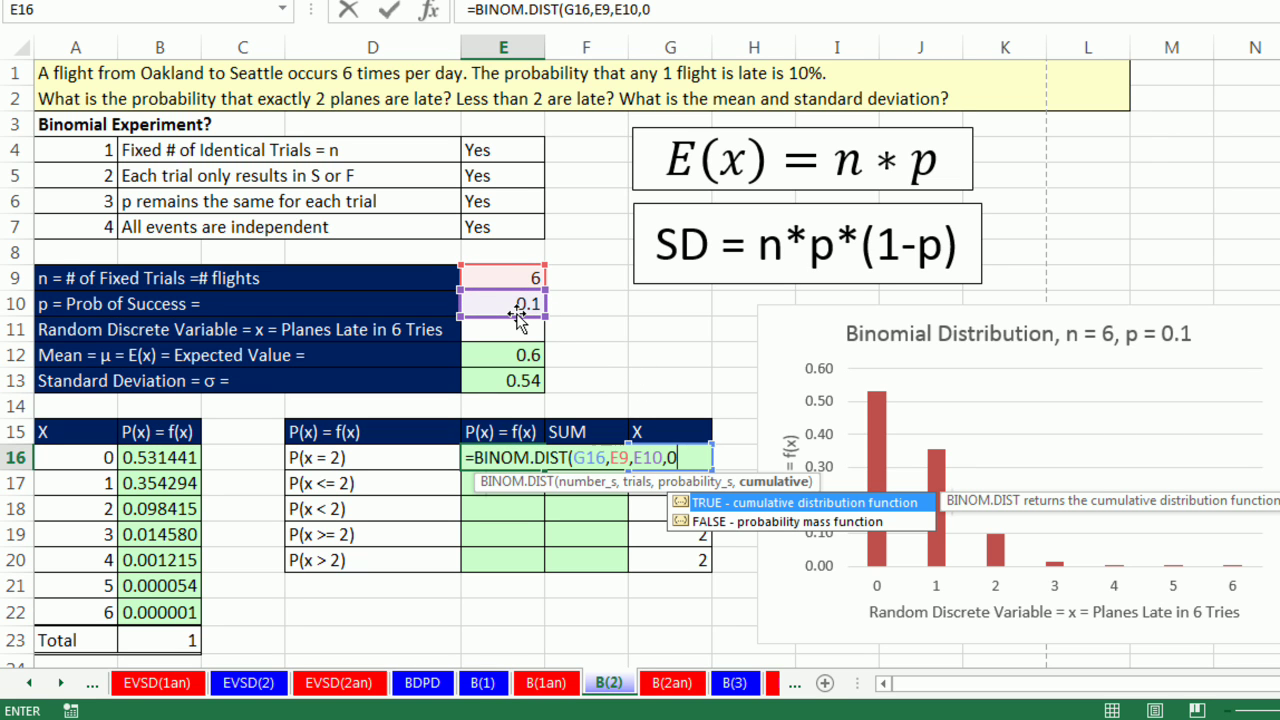
pyautogui.write('0)')
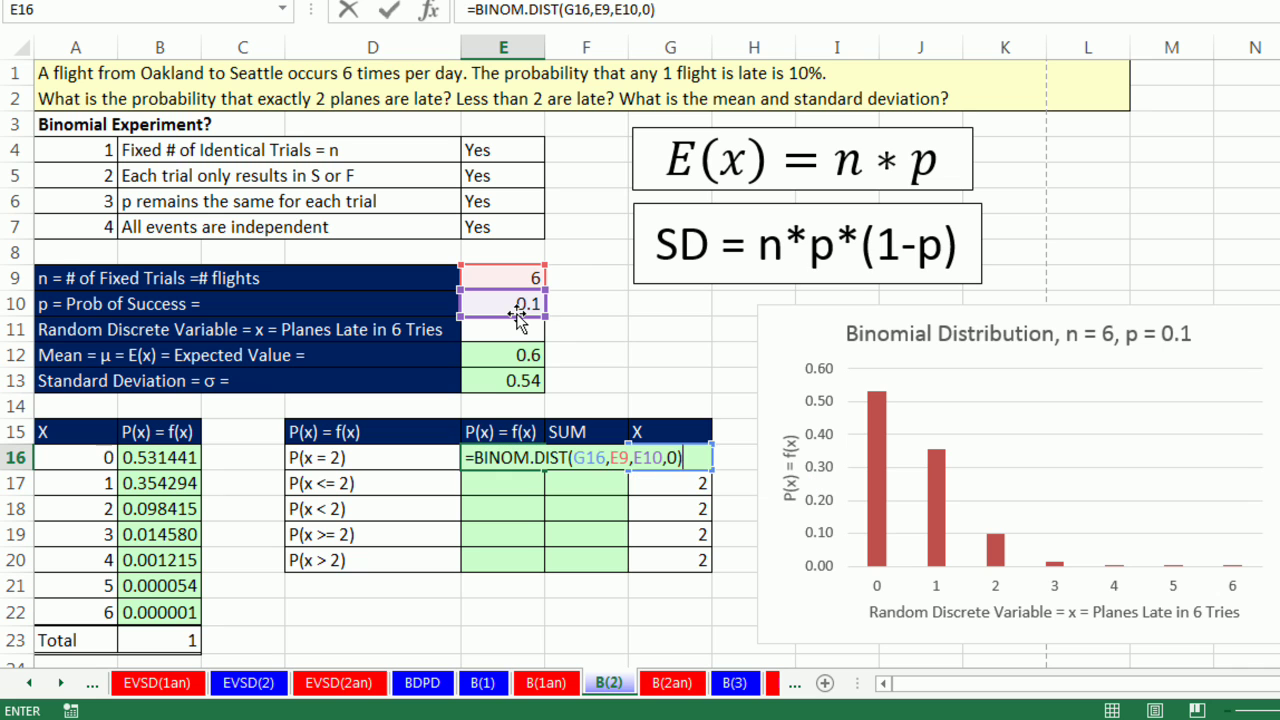
pyautogui.press('Return')
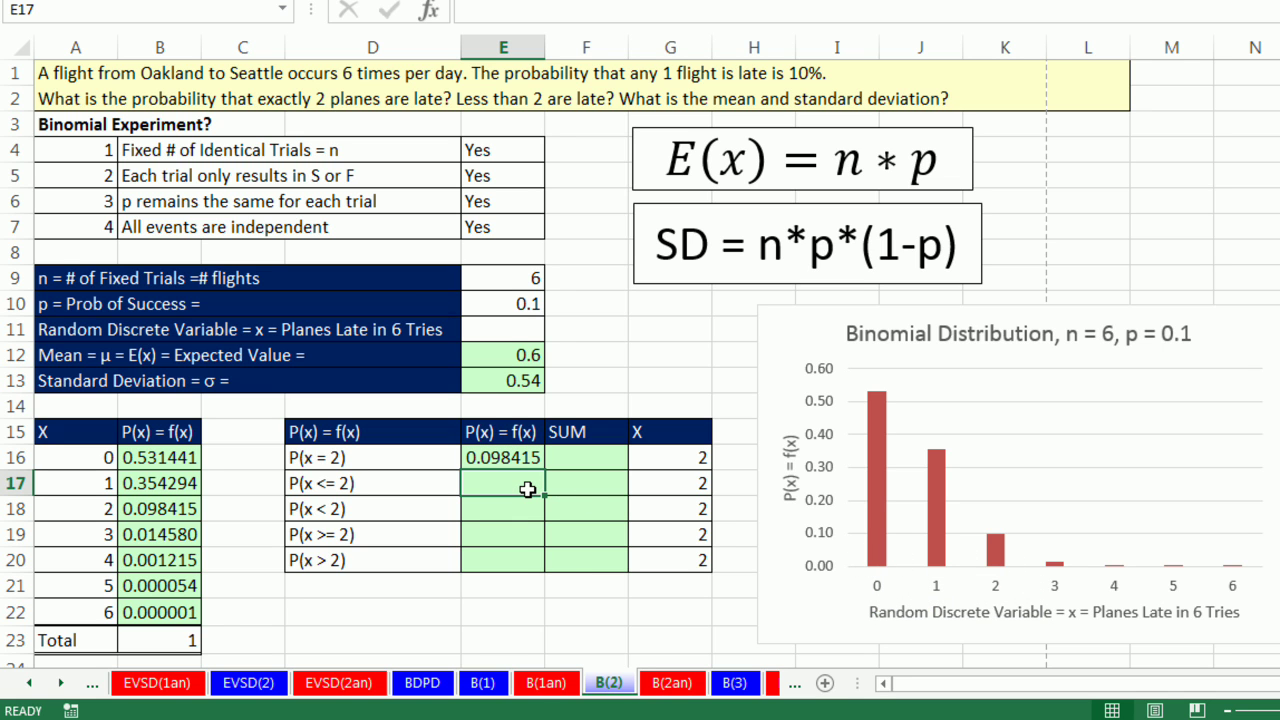
# Calculate the cumulative probability of 2 or fewer late planes in E17 with =BINOM.DIST(G17,E9,E10,1)
pyautogui.write('=binom')
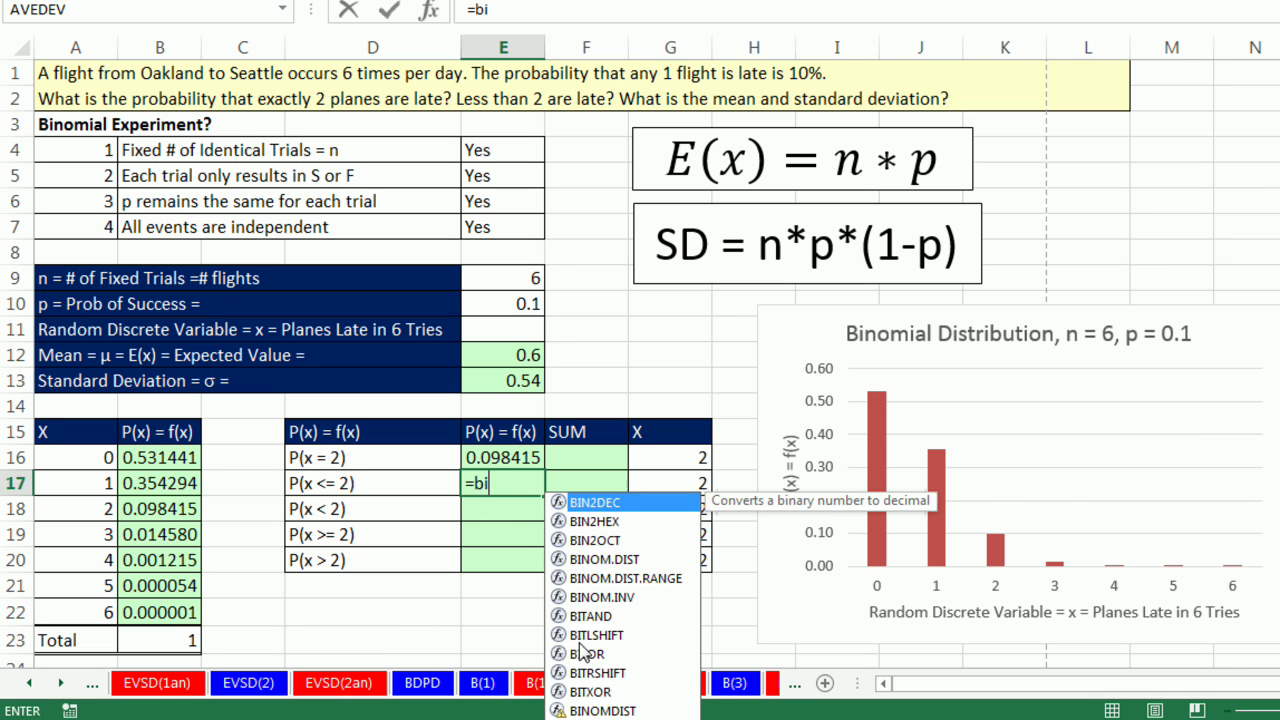
pyautogui.press('Tab')
pyautogui.press('Right')
pyautogui.press('Right')
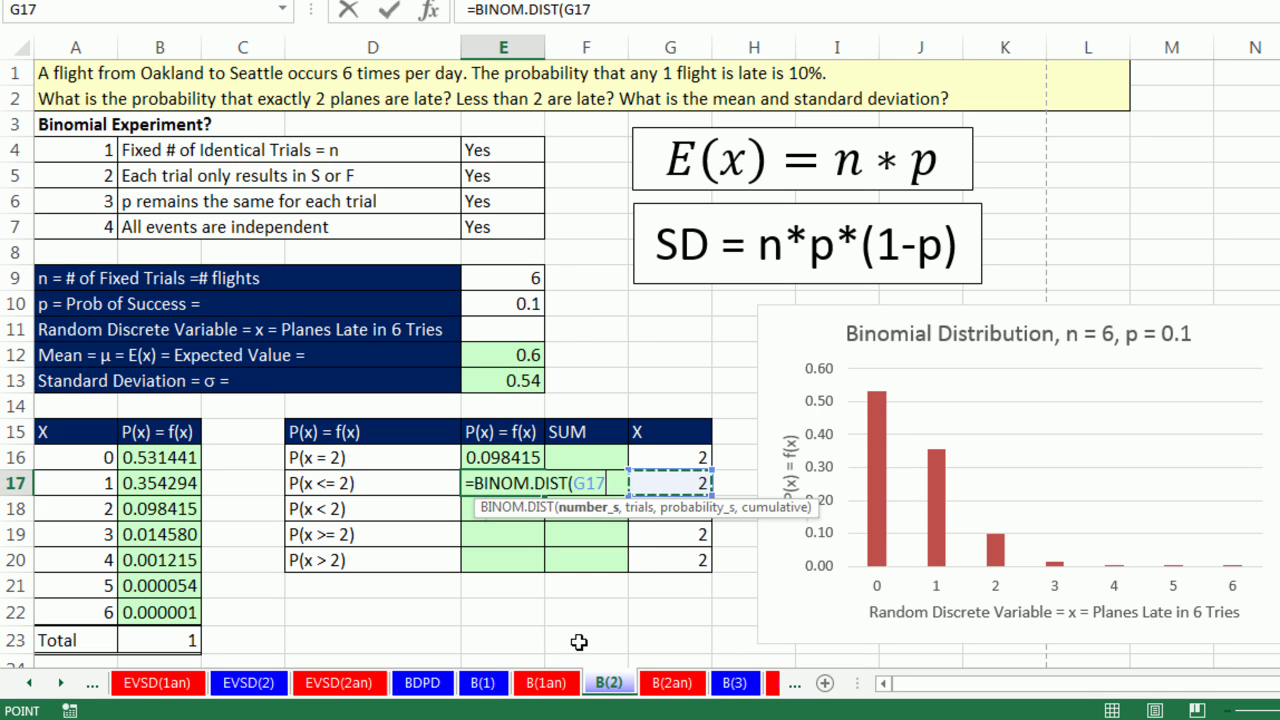
pyautogui.write(',')
pyautogui.click(512, 278)
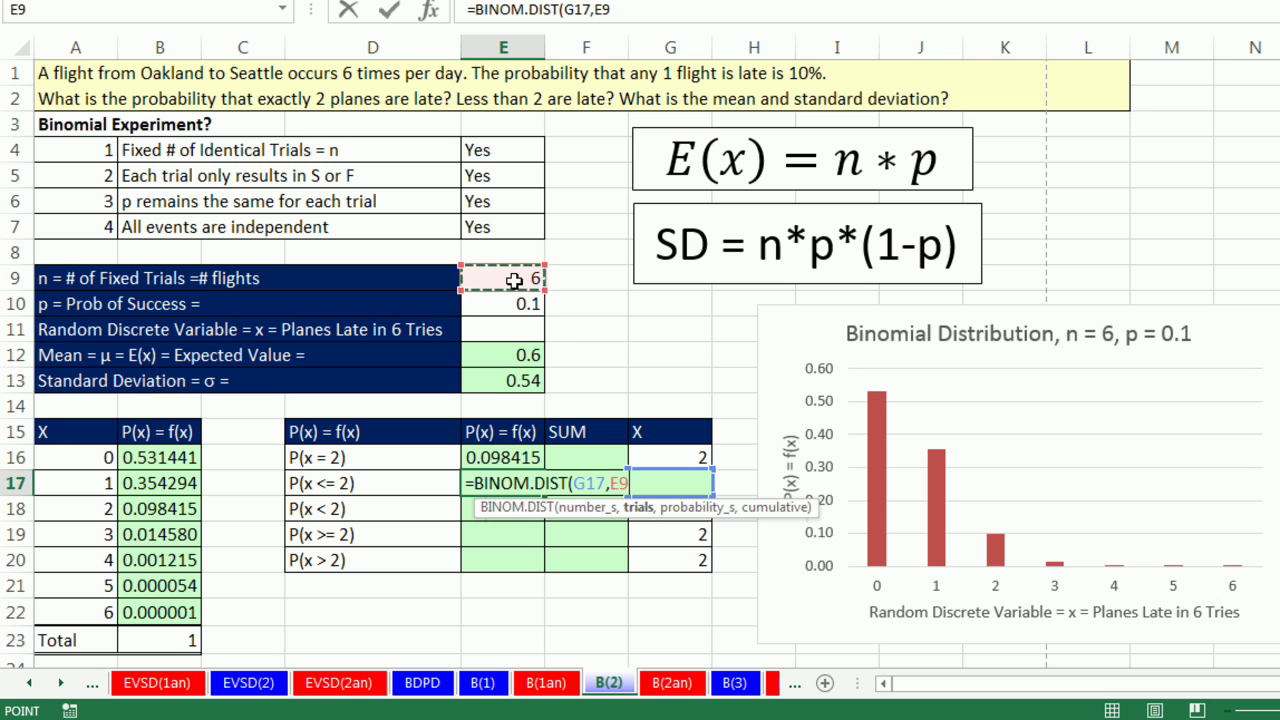
pyautogui.write(',')
pyautogui.click(522, 310)
pyautogui.write(',')
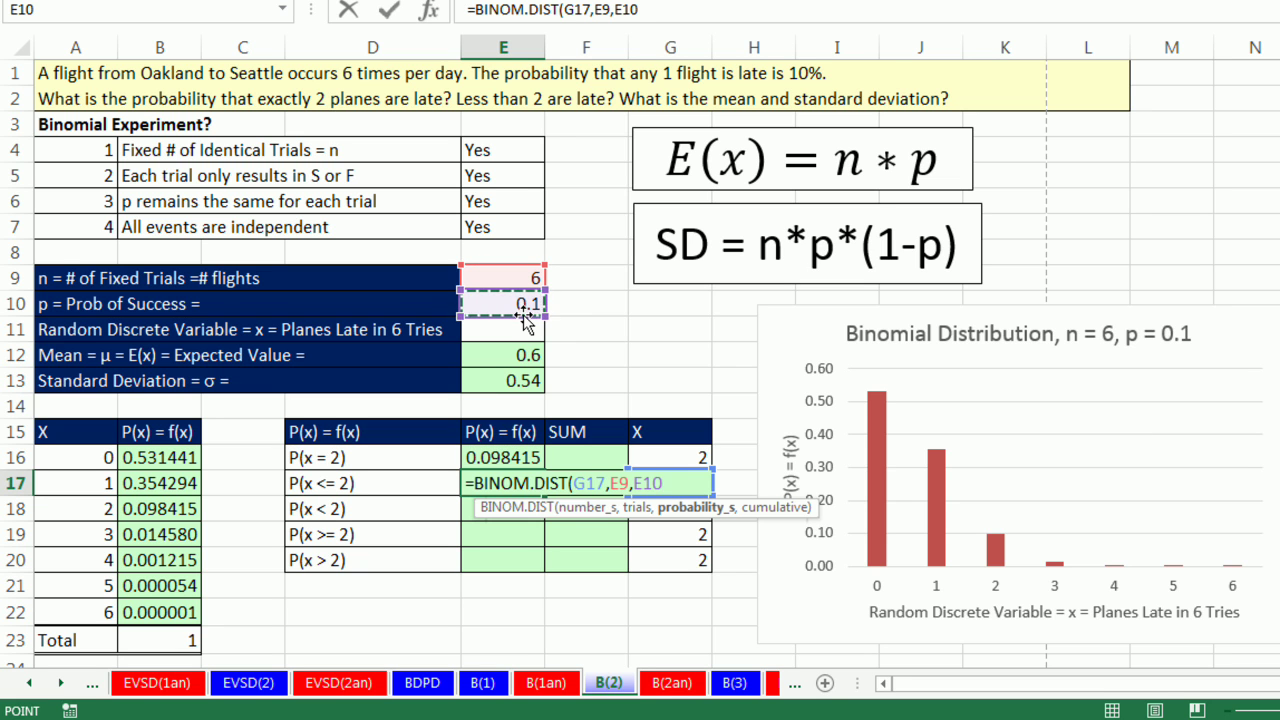
pyautogui.write('1')
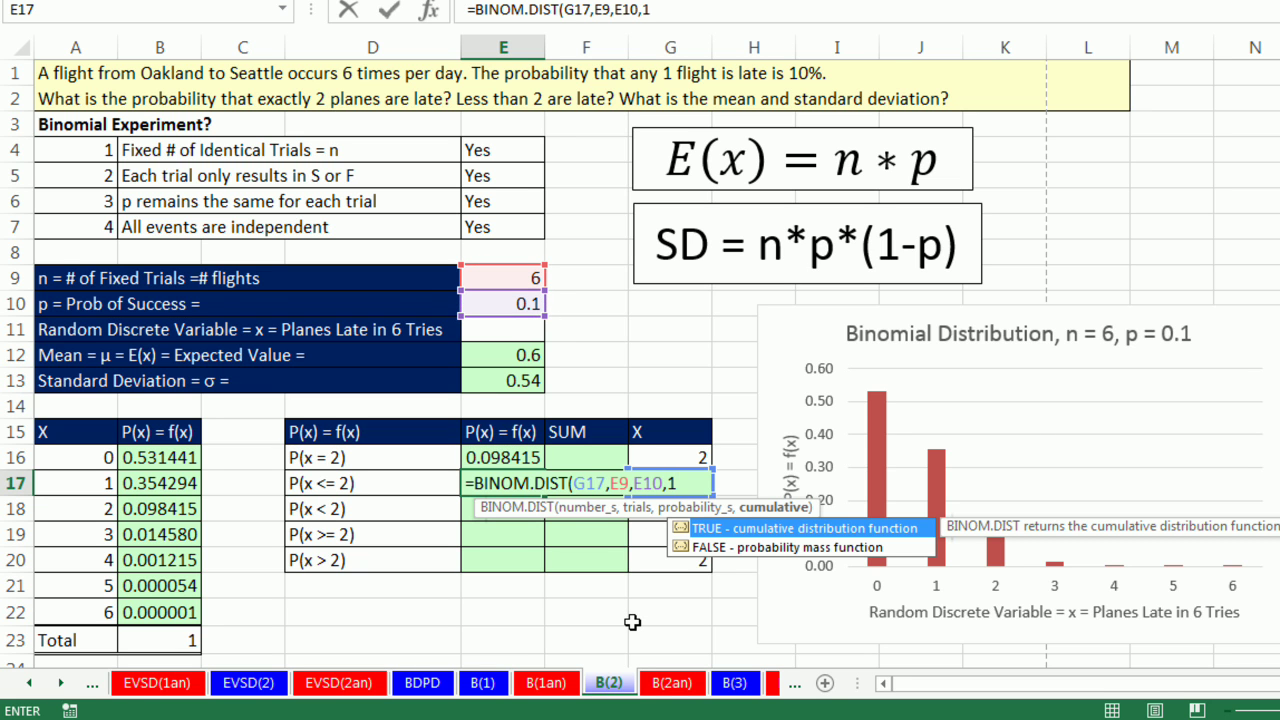
pyautogui.write(')')
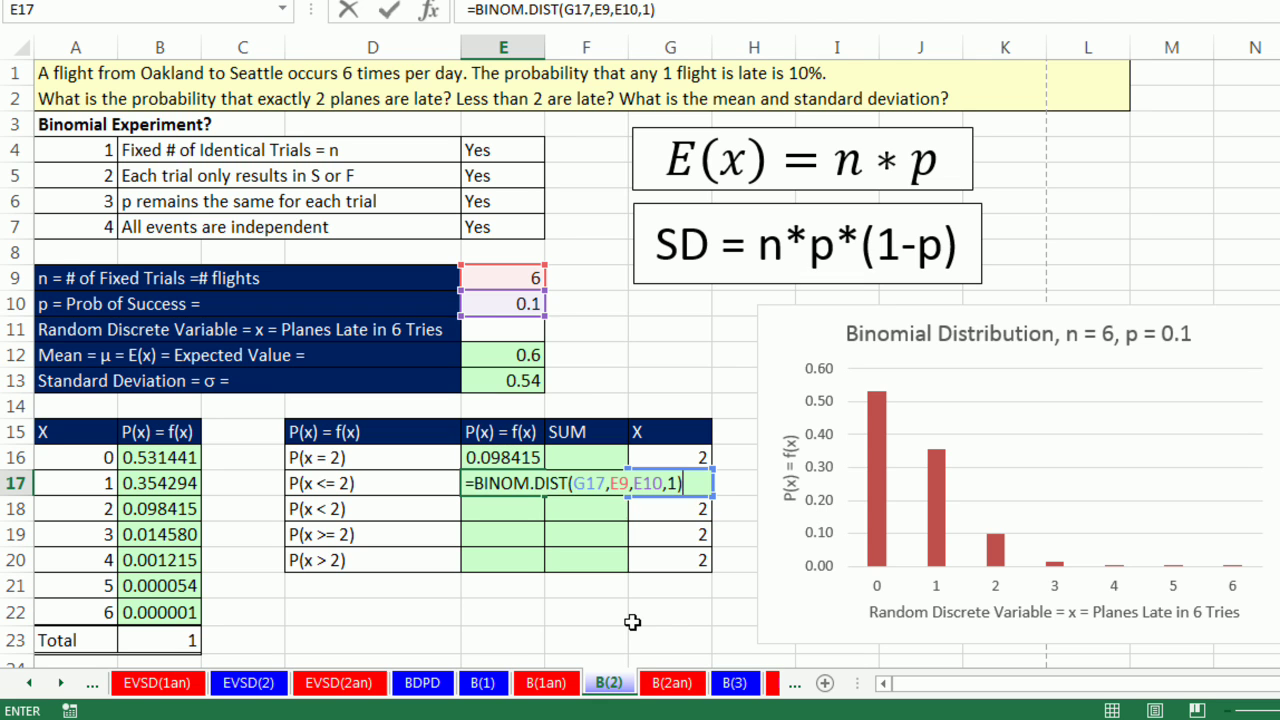
pyautogui.hotkey('ctrl', 'Return')
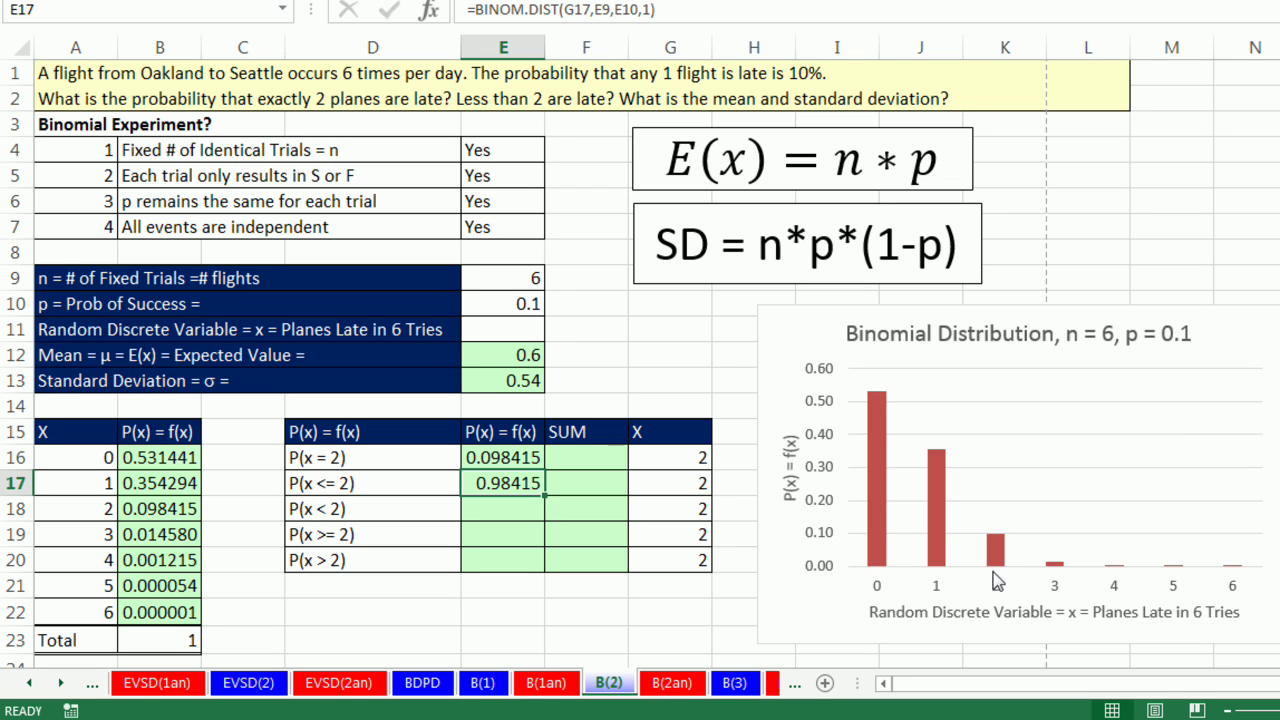
# Calculate the cumulative probability of fewer than 2 late planes in E18 with =BINOM.DIST(G18-1,E9,E10,1)
pyautogui.click(511, 509)
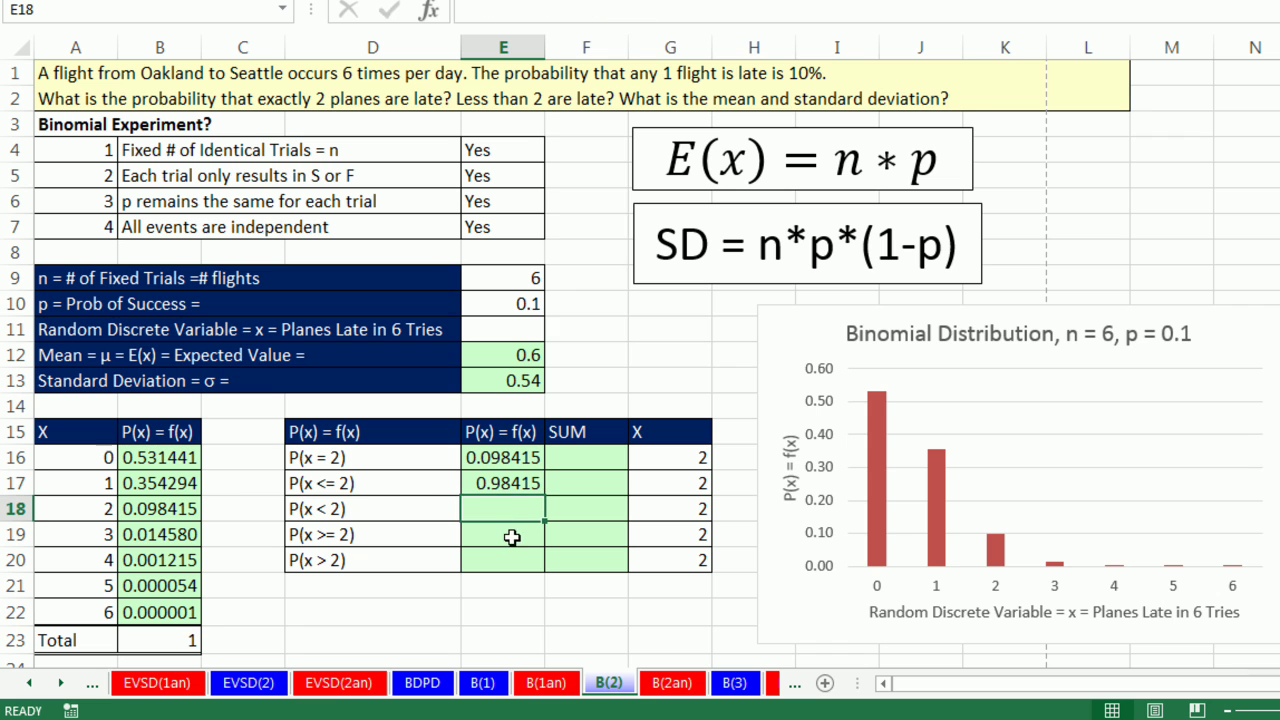
pyautogui.write('=bin')
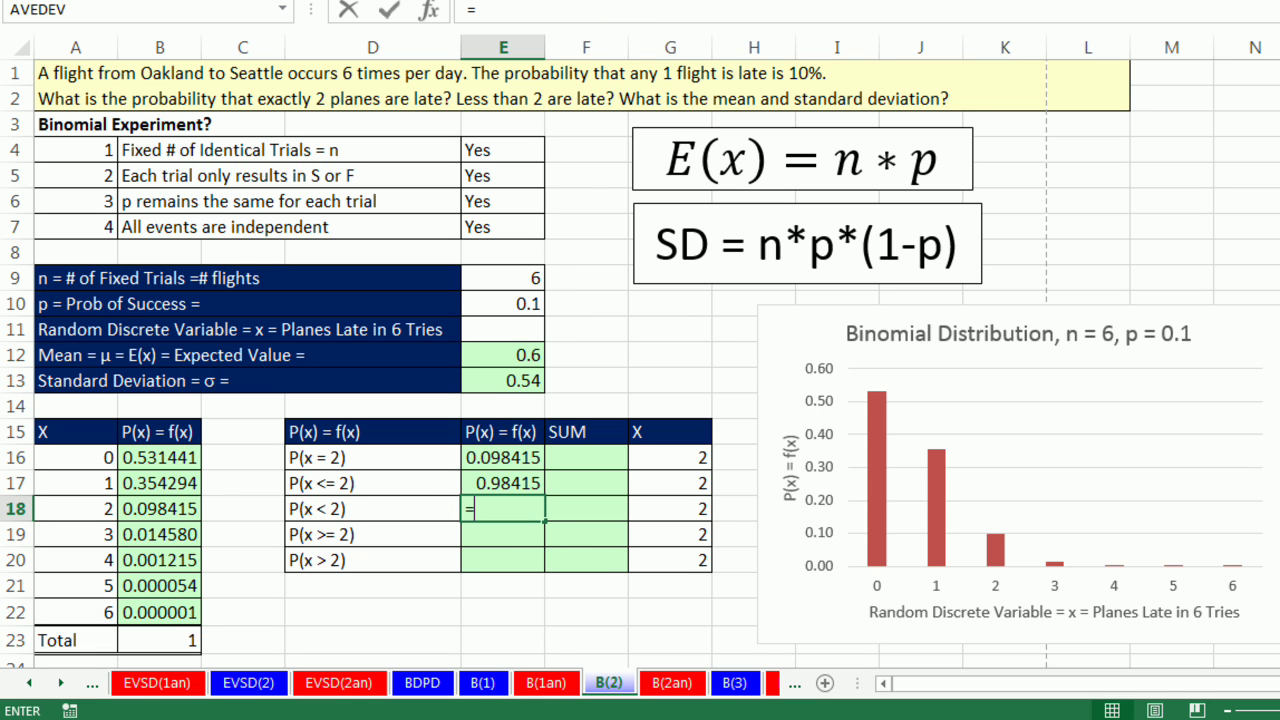
pyautogui.press('Down')
pyautogui.press('Down')
pyautogui.press('Down')
pyautogui.press('Tab')
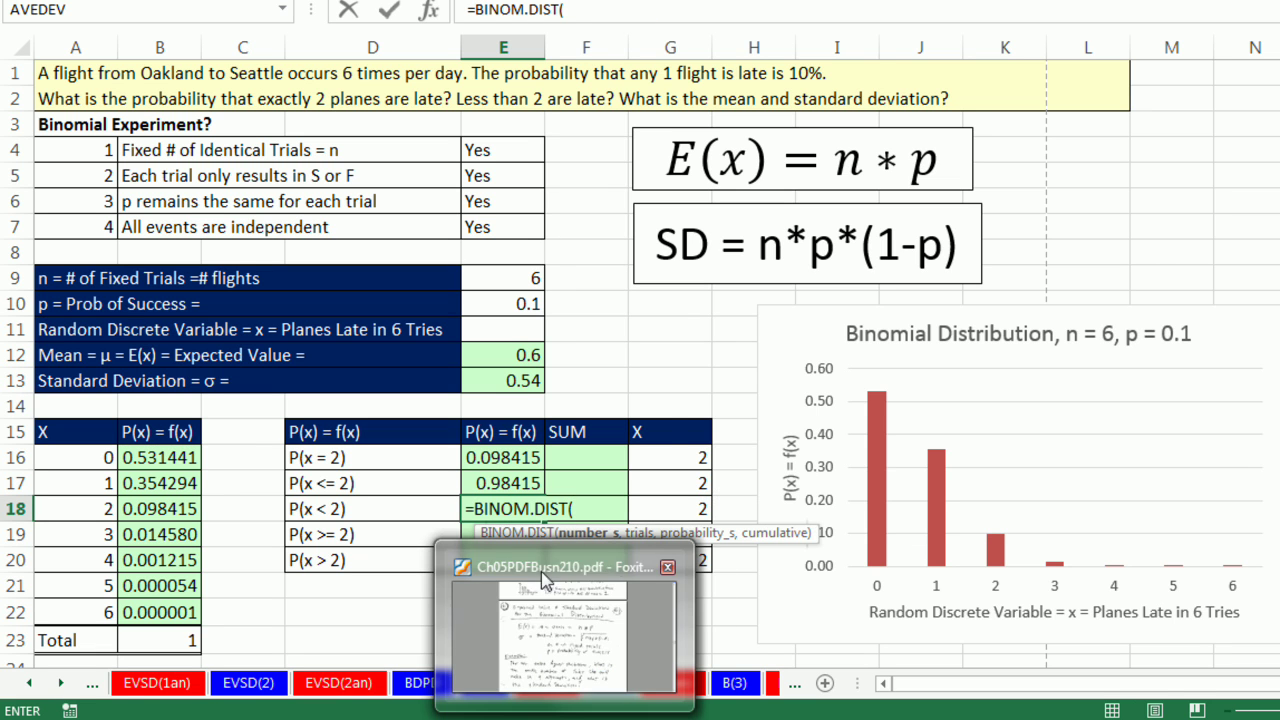
pyautogui.click(686, 509)
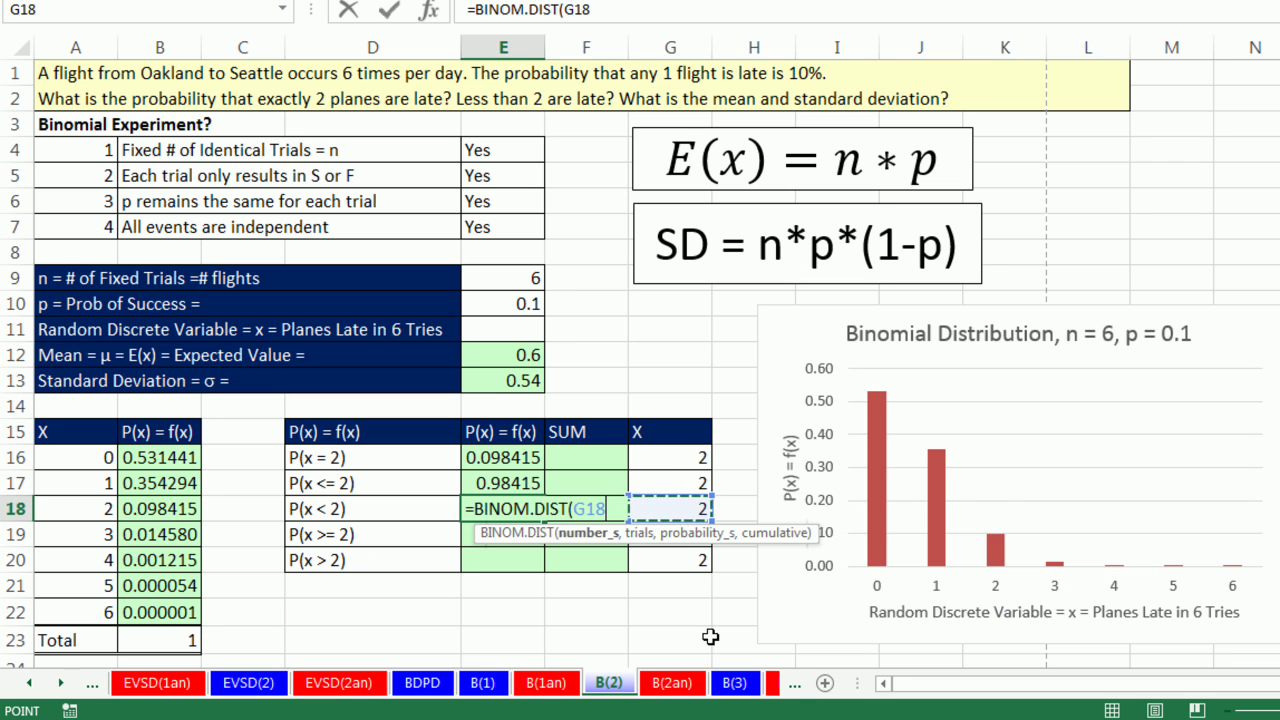
pyautogui.write('-1,')
pyautogui.click(513, 279)
pyautogui.write(',')
pyautogui.click(525, 303)
pyautogui.write(',1)')
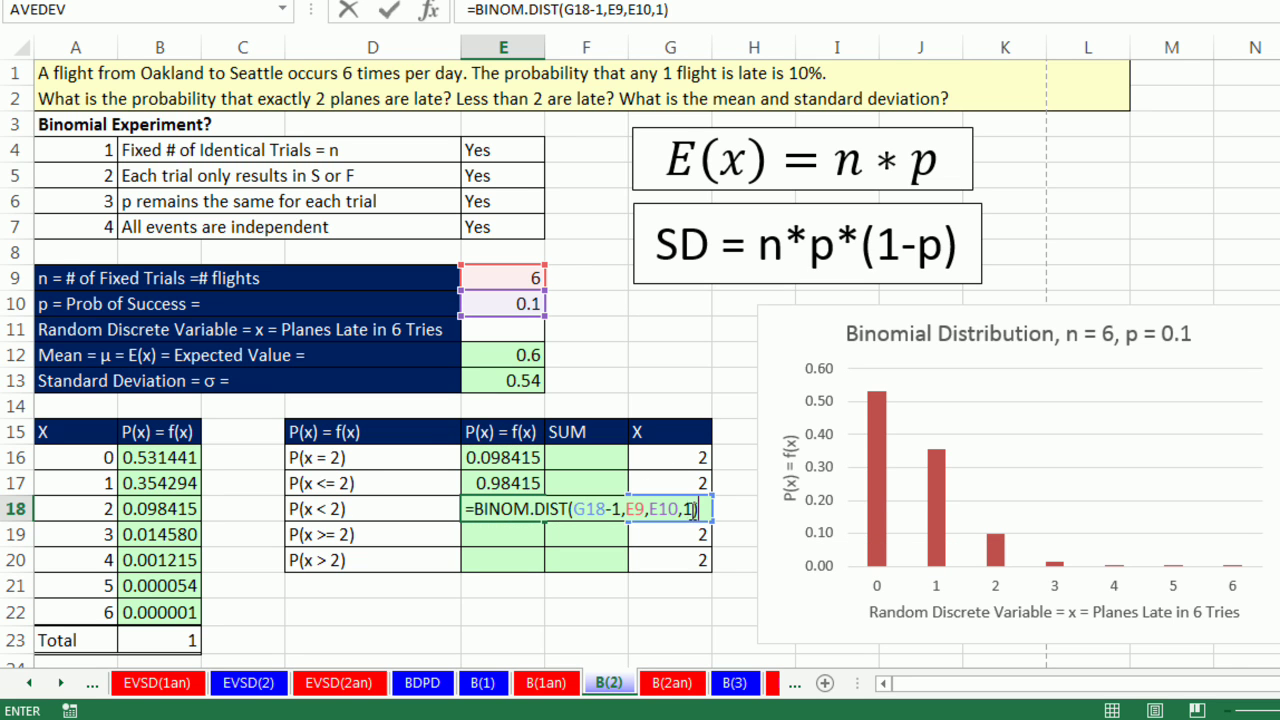
pyautogui.hotkey('ctrl', 'Return')
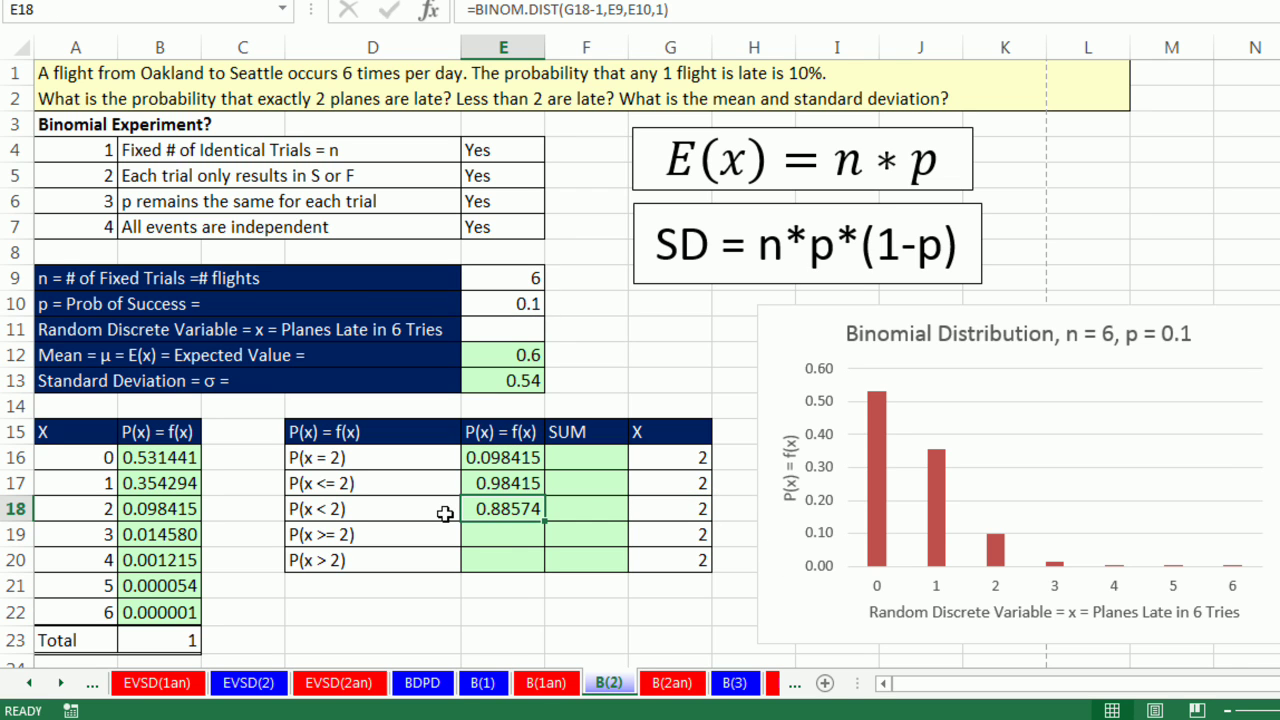
# Calculate the probability of 2 or more late planes in E19 with =1-BINOM.DIST(G19-1,E9,E10,1)
pyautogui.click(506, 540)
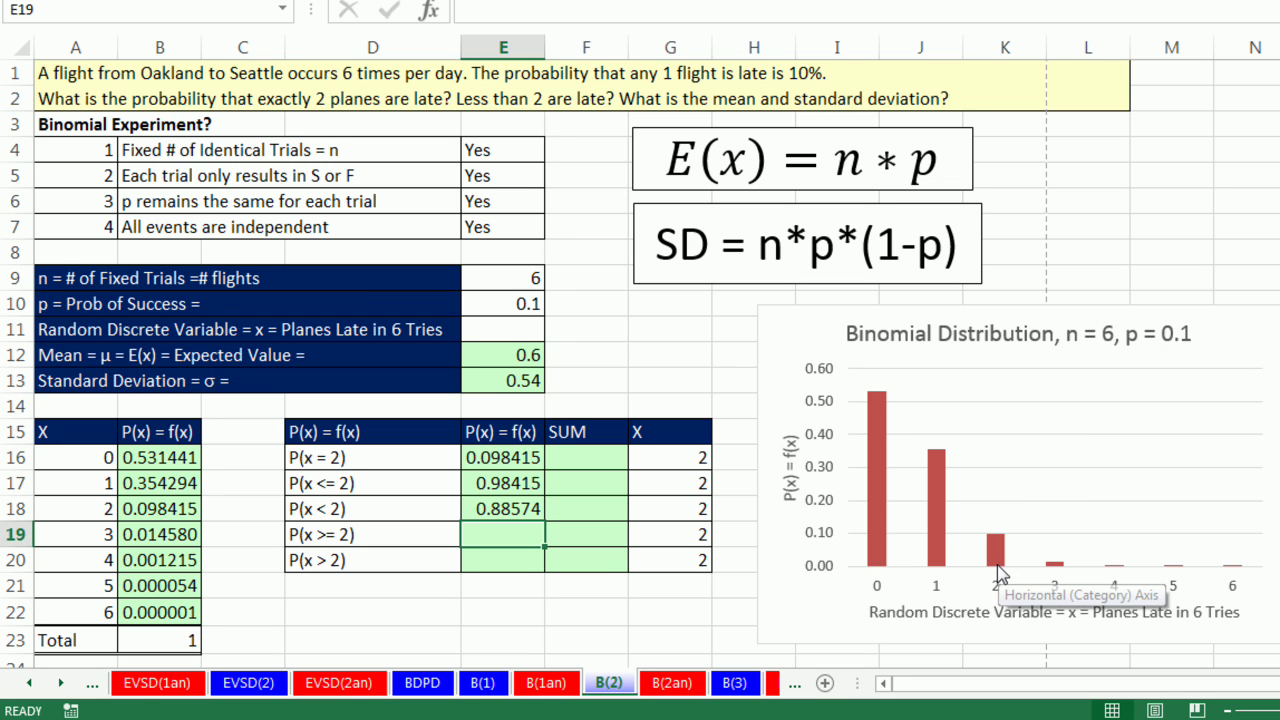
pyautogui.moveTo(943, 563)
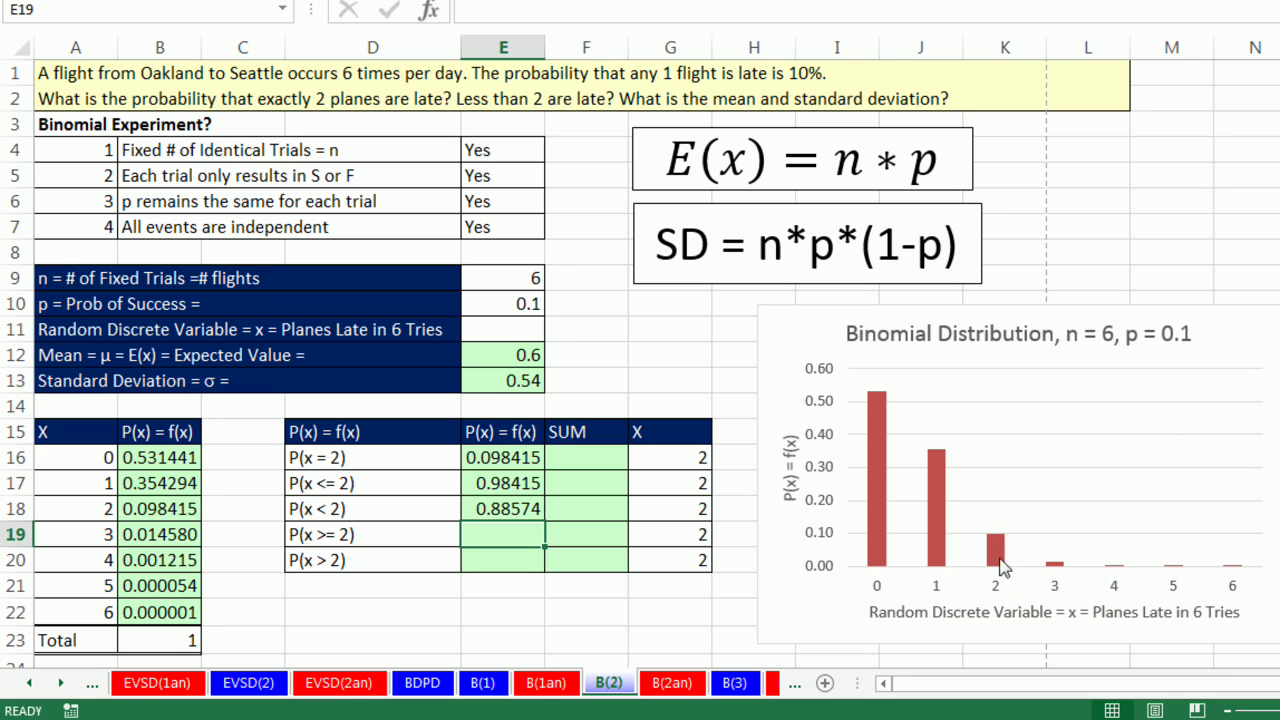
pyautogui.moveTo(998, 568)
pyautogui.write('=')
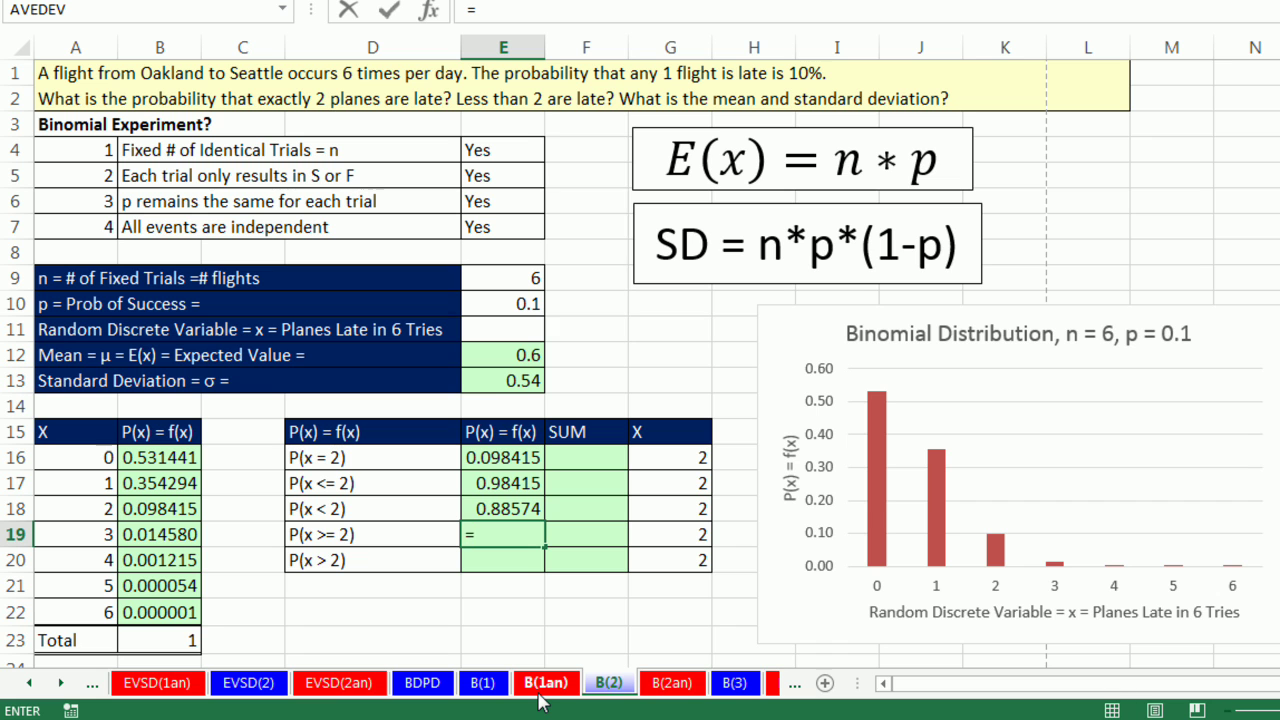
pyautogui.write('1-bi')
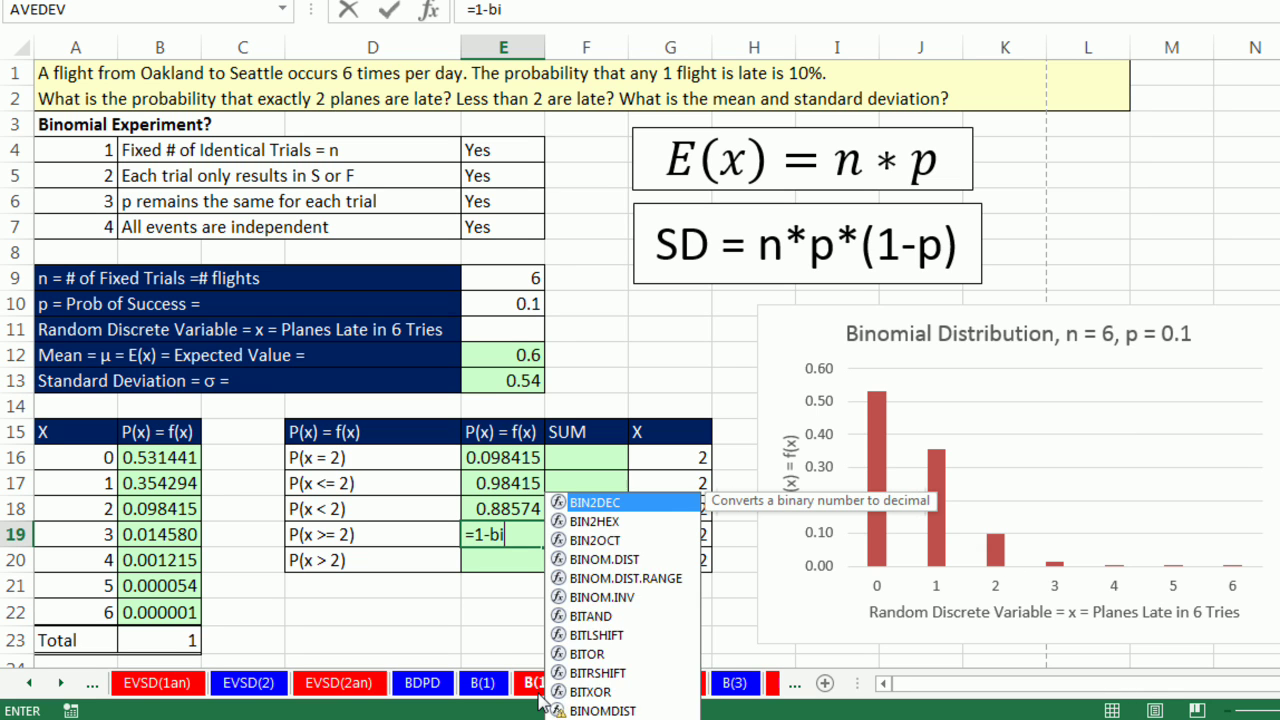
pyautogui.write('no')
pyautogui.press('Tab')
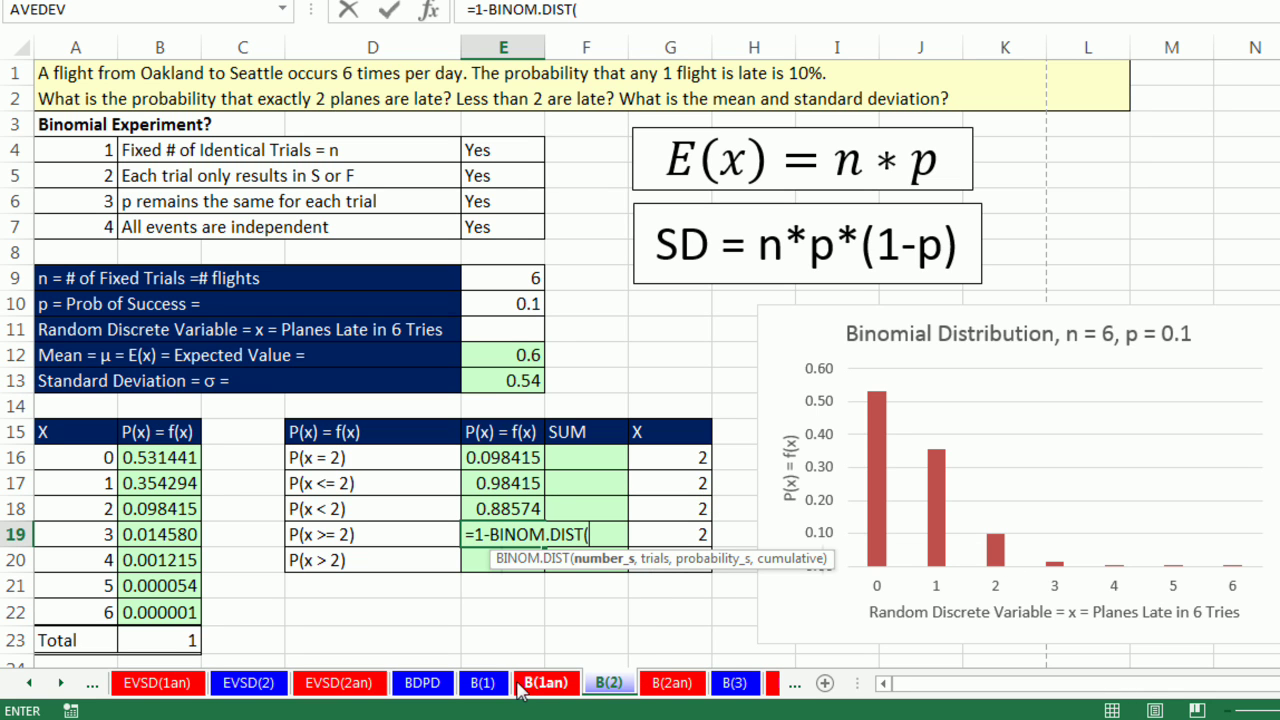
pyautogui.click(659, 535)
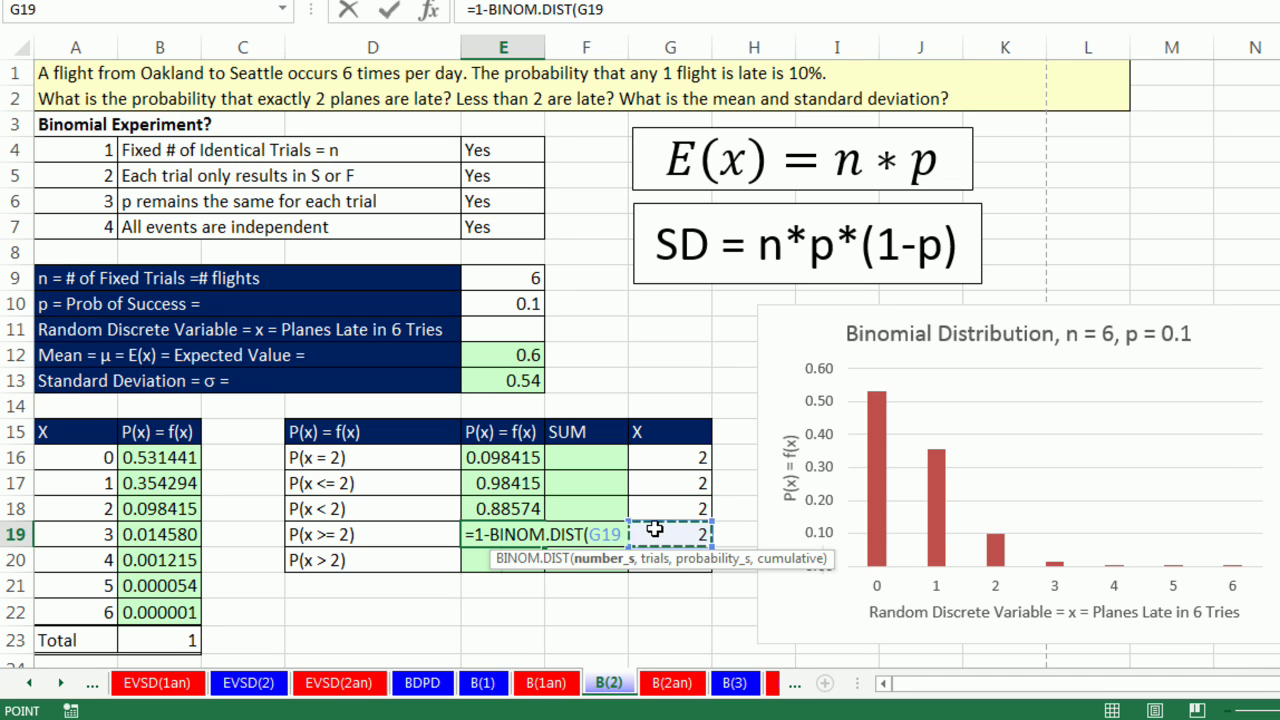
pyautogui.write('-1')
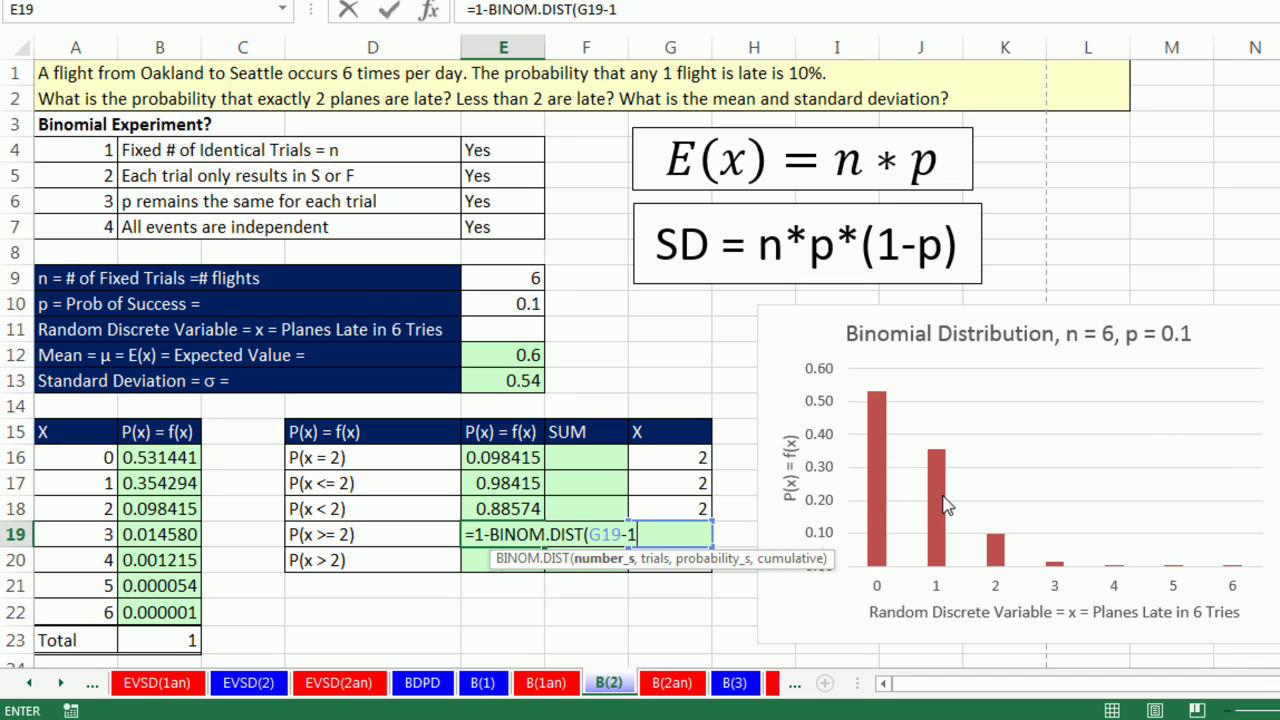
pyautogui.write(',')
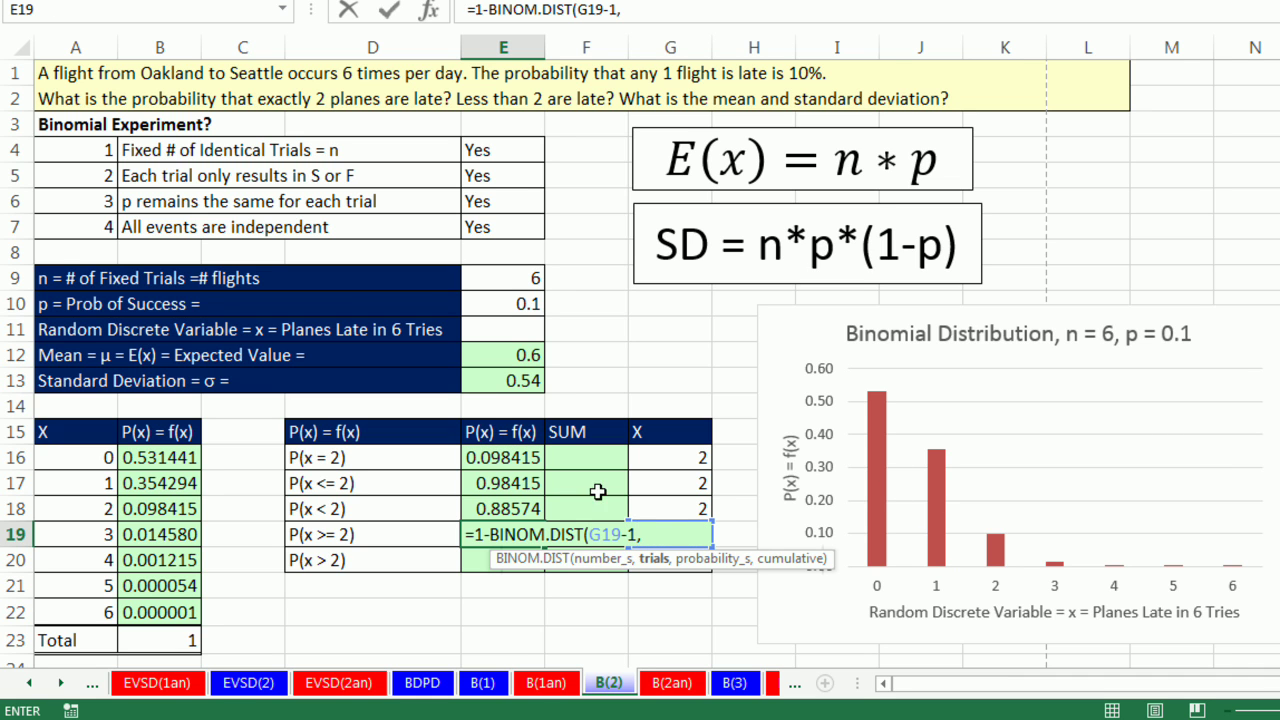
pyautogui.click(518, 278)
pyautogui.write(',')
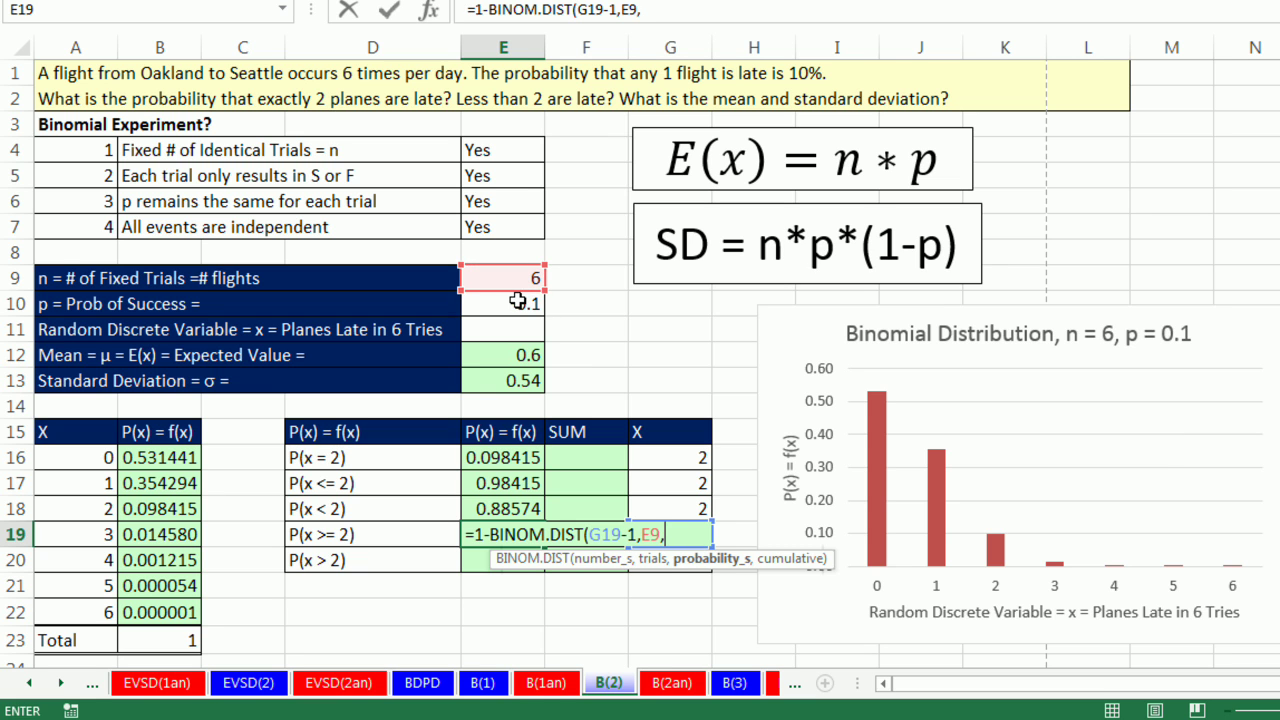
pyautogui.click(518, 301)
pyautogui.write(',')
pyautogui.write('10,1')
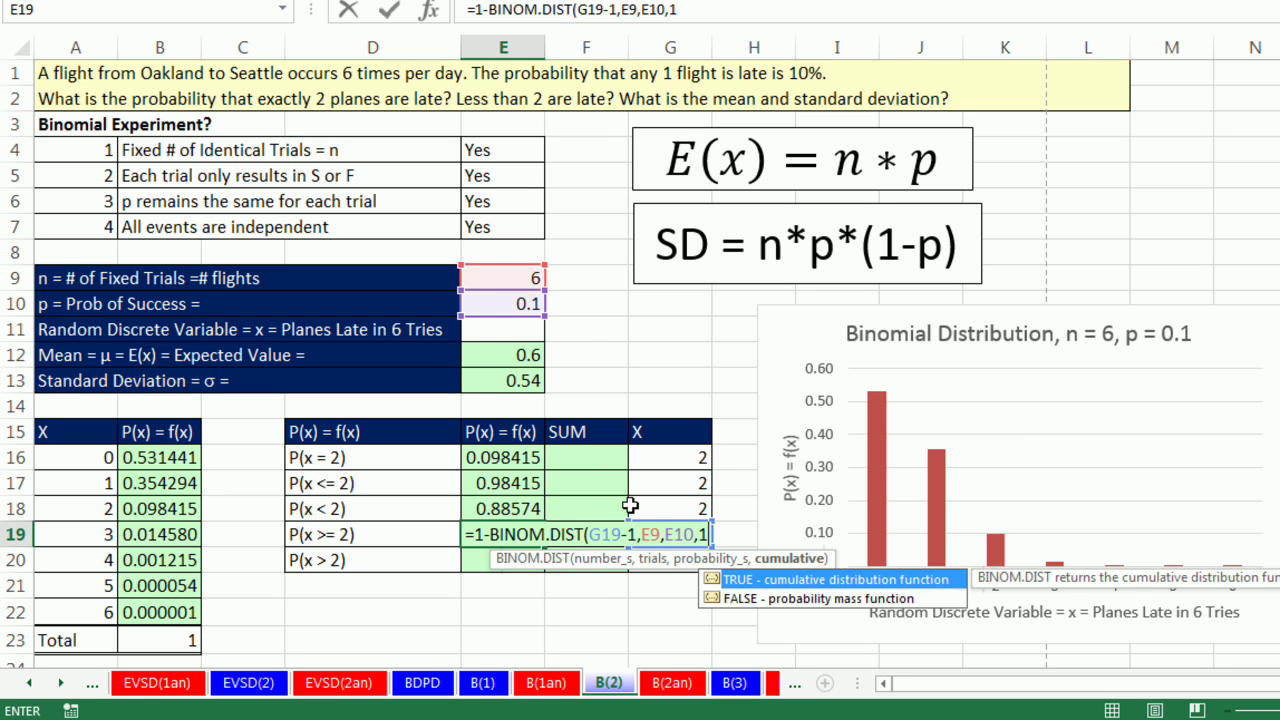
pyautogui.write(')')
pyautogui.press('Return')
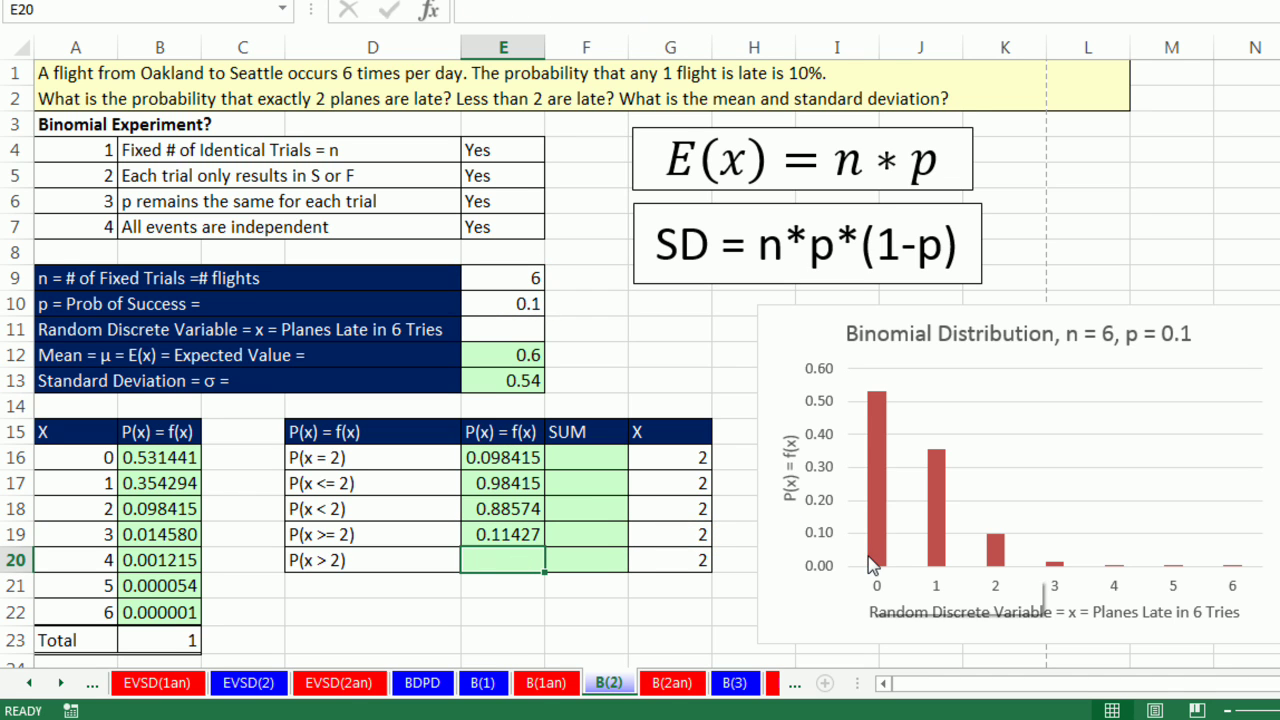
# Calculate the probability of more than 2 late planes in E20 with =1-BINOM.DIST(G20,E9,E10,1)
pyautogui.moveTo(870, 562)
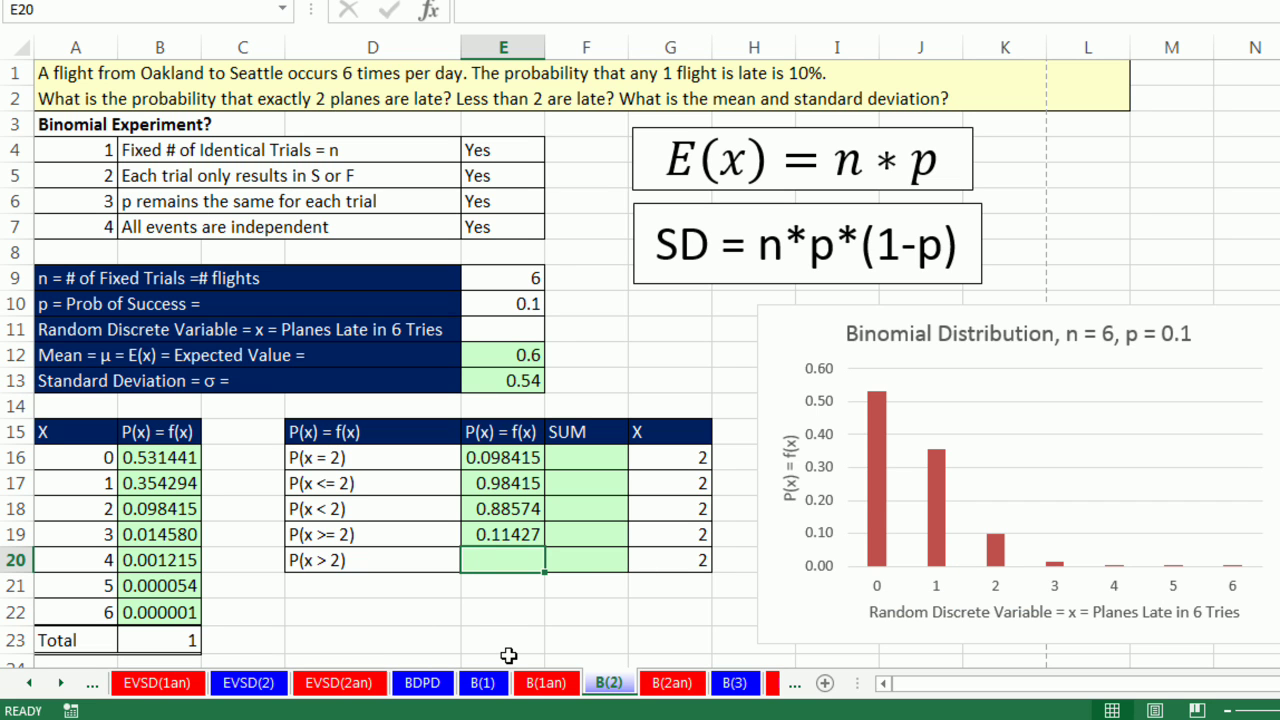
pyautogui.write('=1-binom.d')
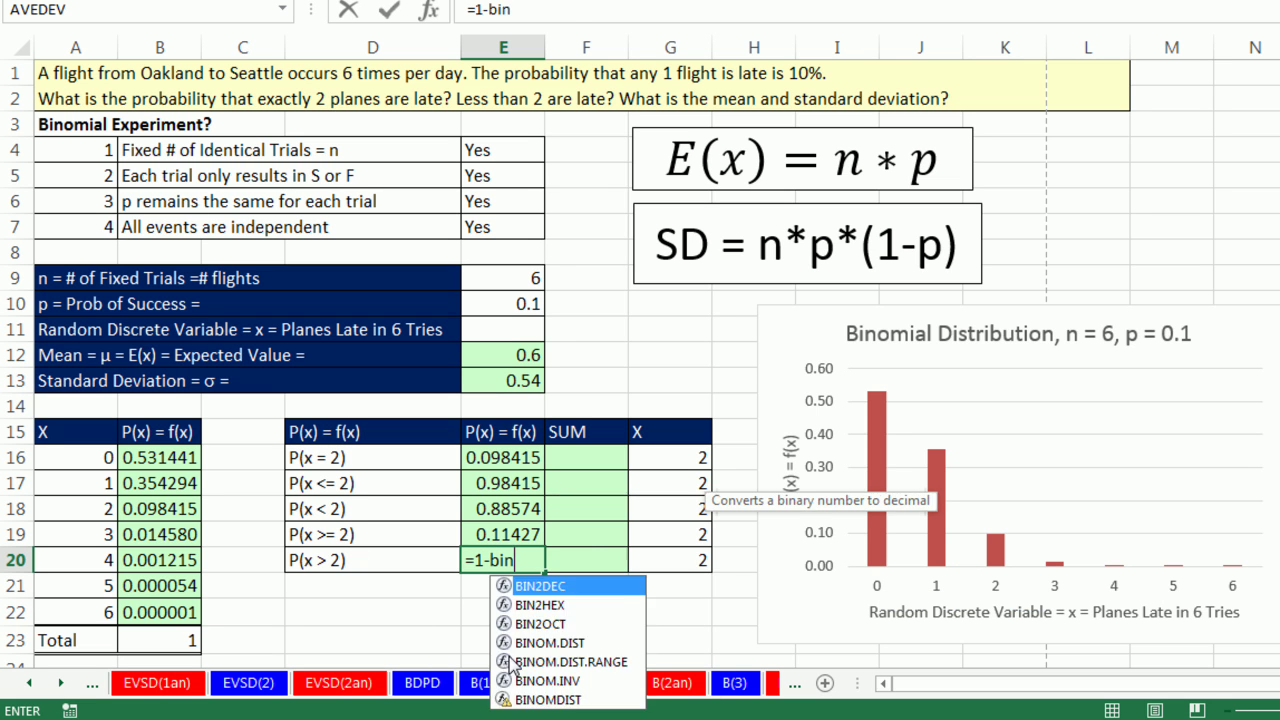
pyautogui.press('Tab')
pyautogui.click(675, 560)
pyautogui.write(',')
pyautogui.click(522, 280)
pyautogui.write(',')
pyautogui.click(522, 303)
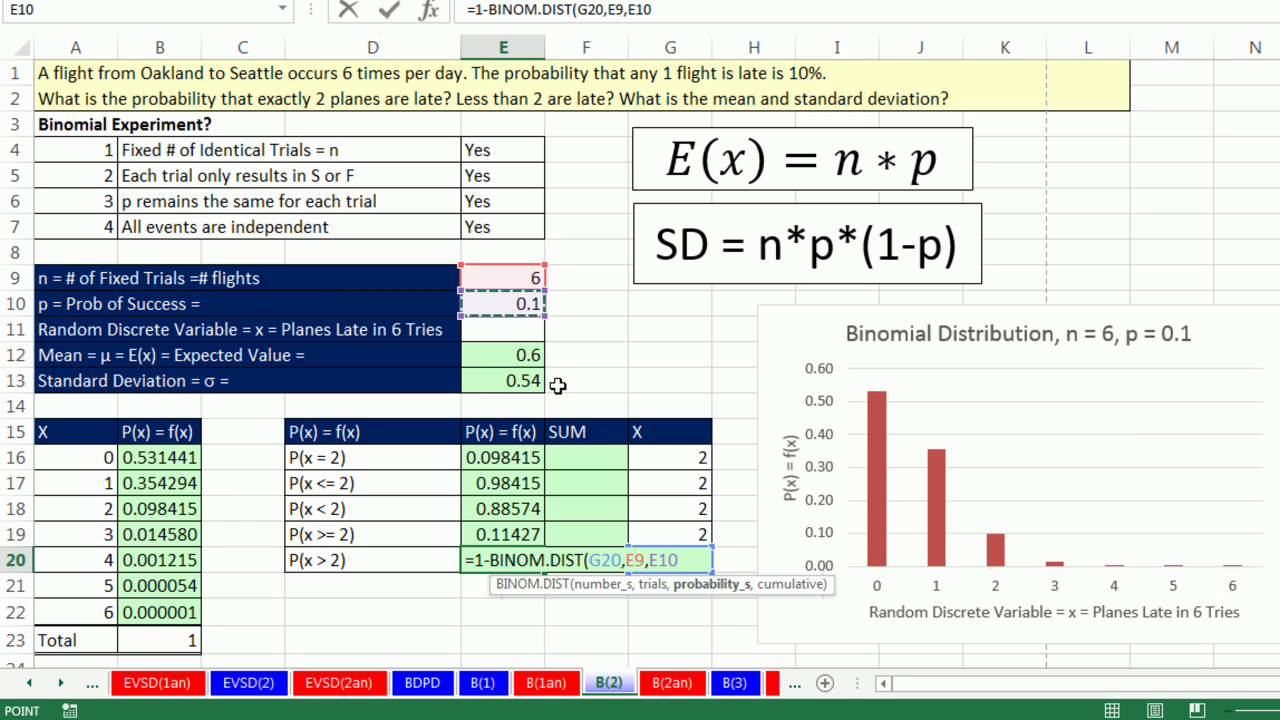
pyautogui.write(',1)')
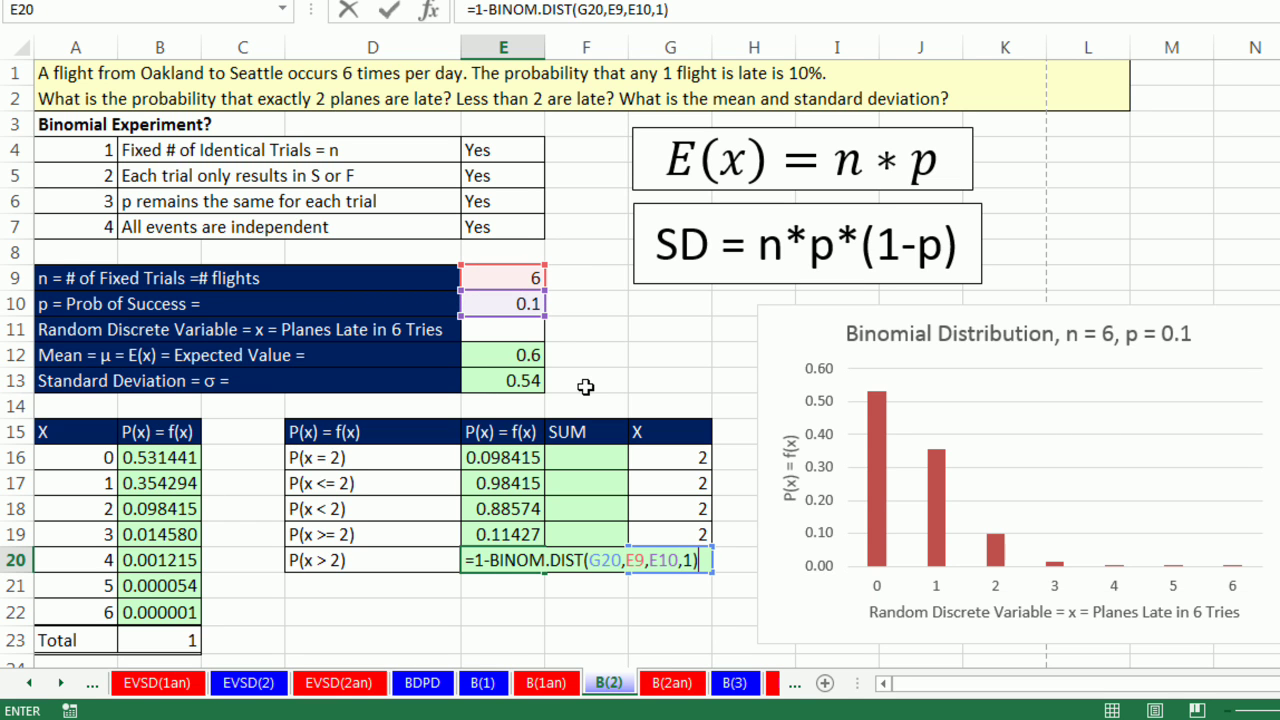
pyautogui.press('Return')
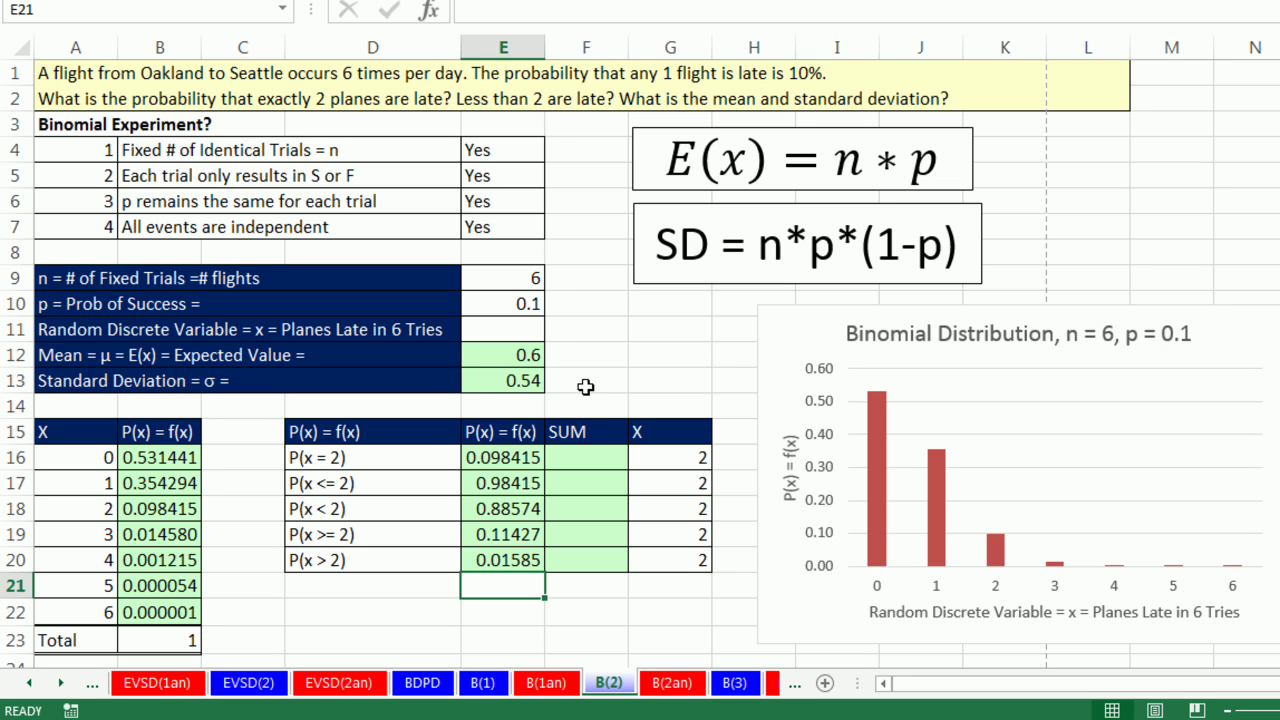
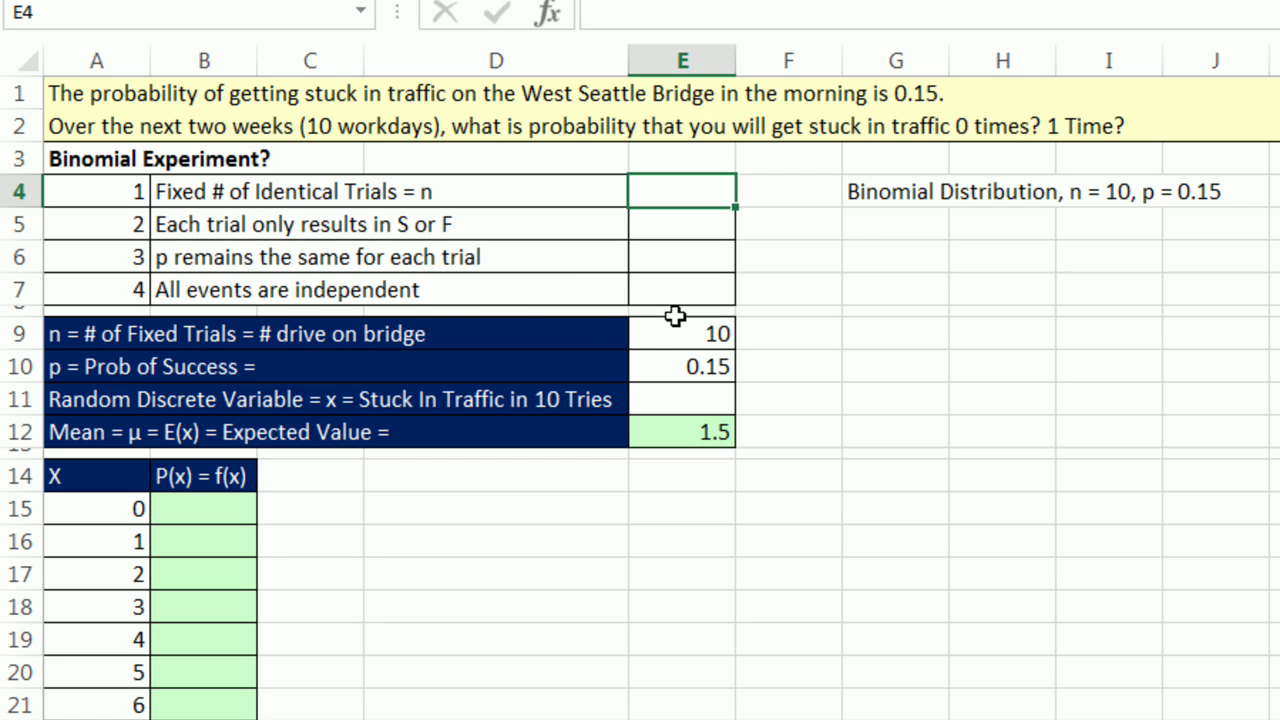
# Fill E4:E7 on the West Seattle Bridge traffic sheet with Yes for all four binomial experiment conditions
pyautogui.moveTo(695, 188); pyautogui.dragTo(703, 282)
pyautogui.write('Yes')
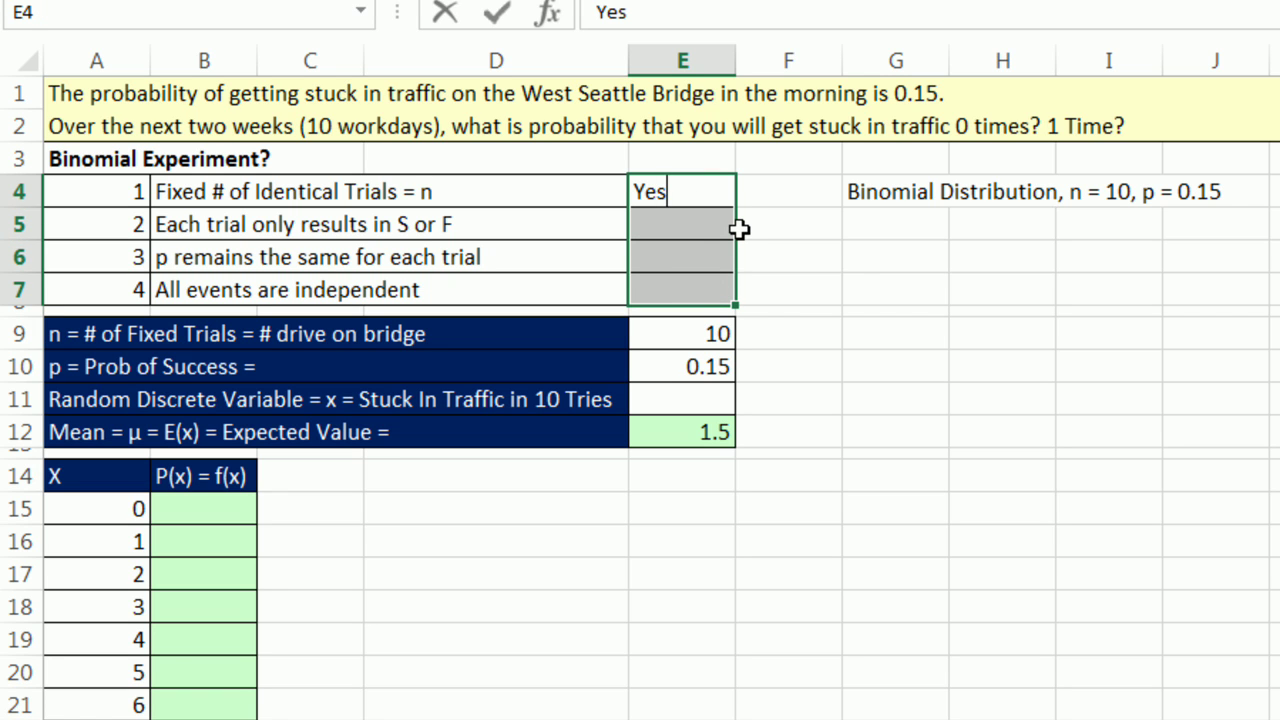
pyautogui.hotkey('ctrl', 'Return')
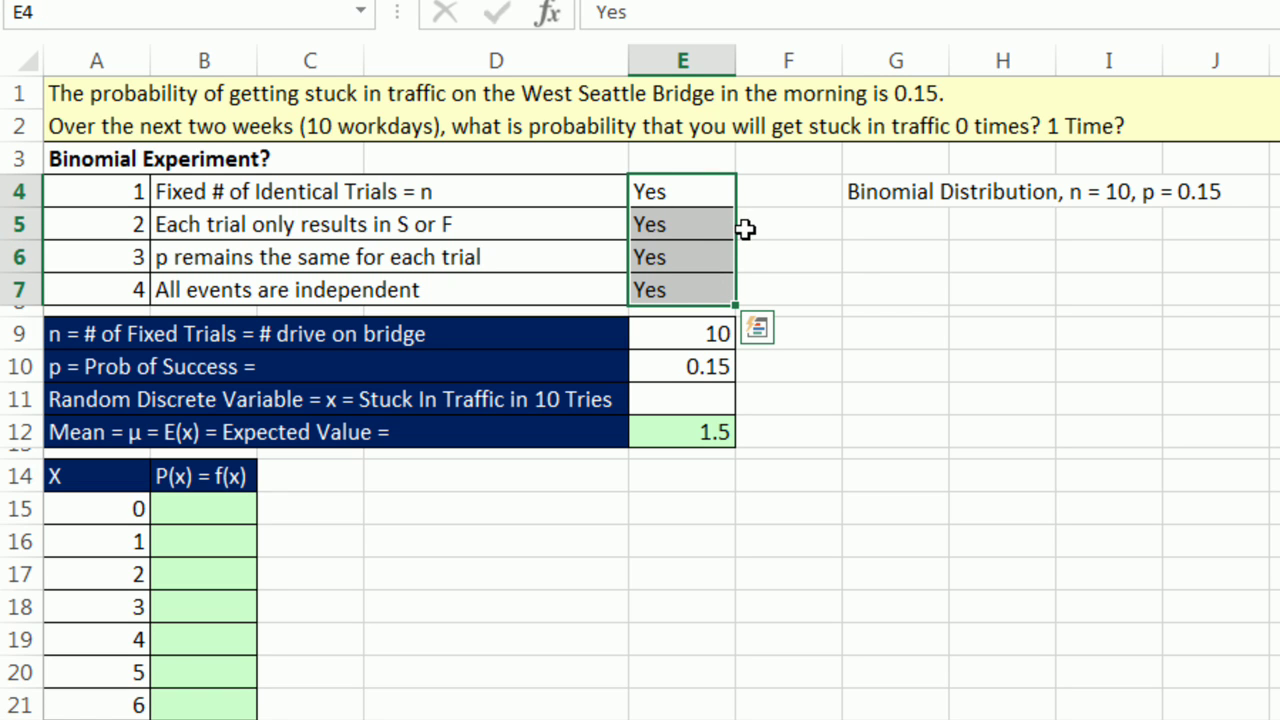
# Clear the mean in E12 and recalculate the expected value there with =E9*E10
pyautogui.click(706, 331)
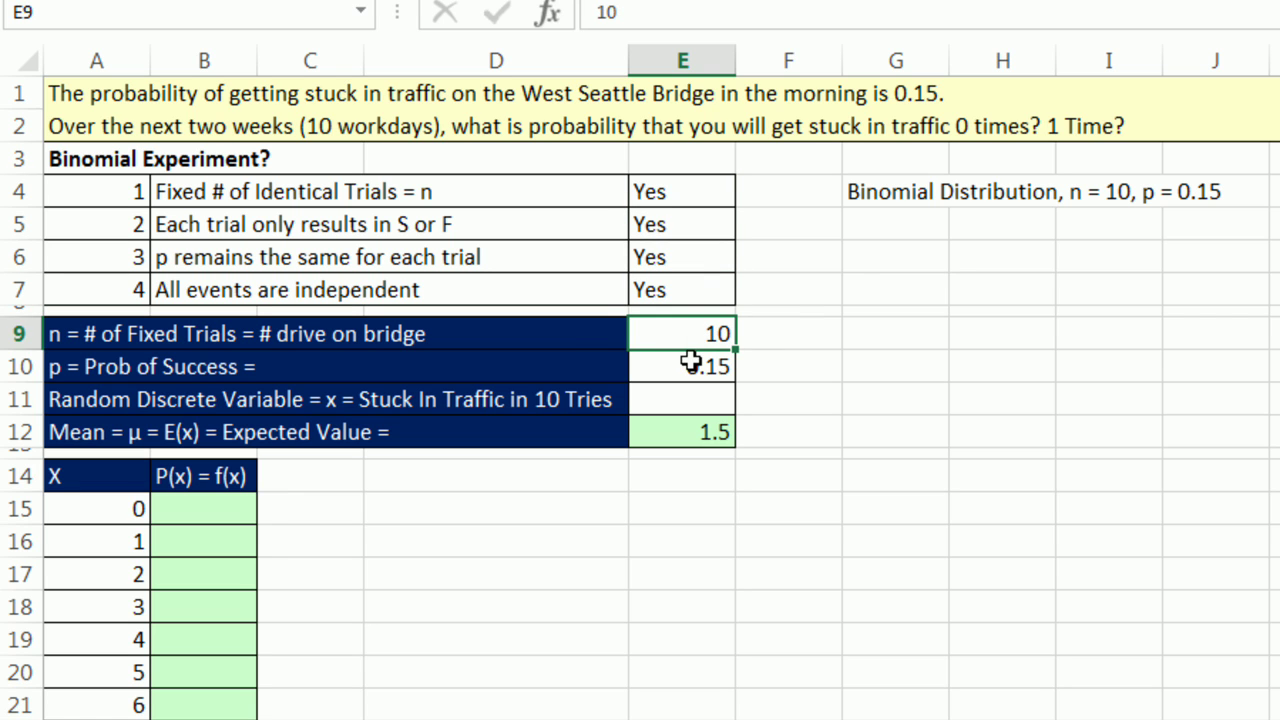
pyautogui.click(691, 362)
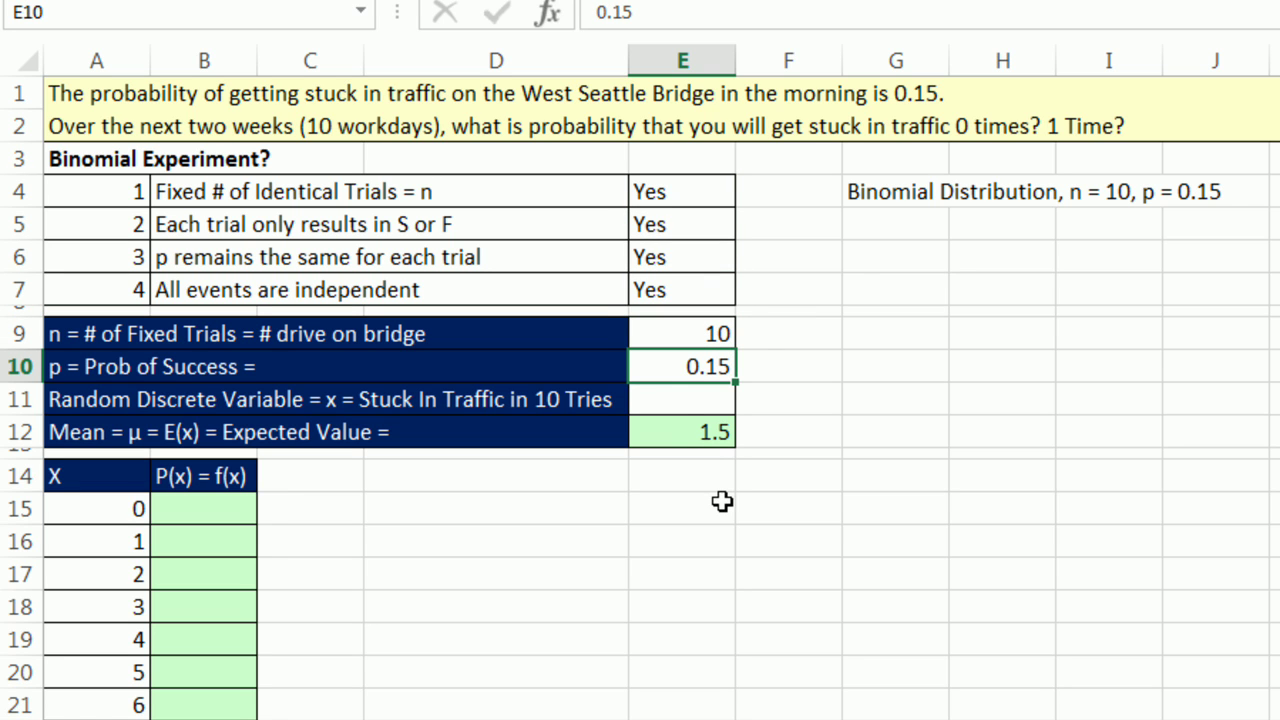
pyautogui.click(714, 431)
pyautogui.press('Delete')
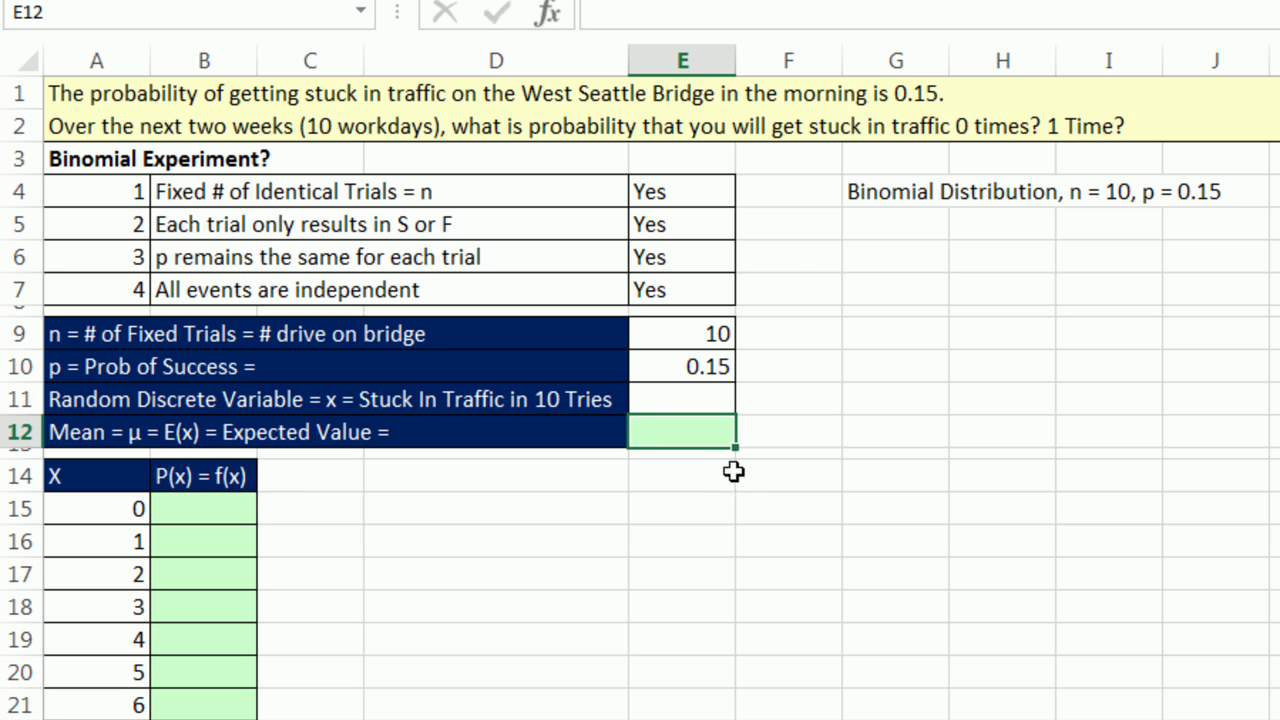
pyautogui.write('=')
pyautogui.click(686, 334)
pyautogui.write('*')
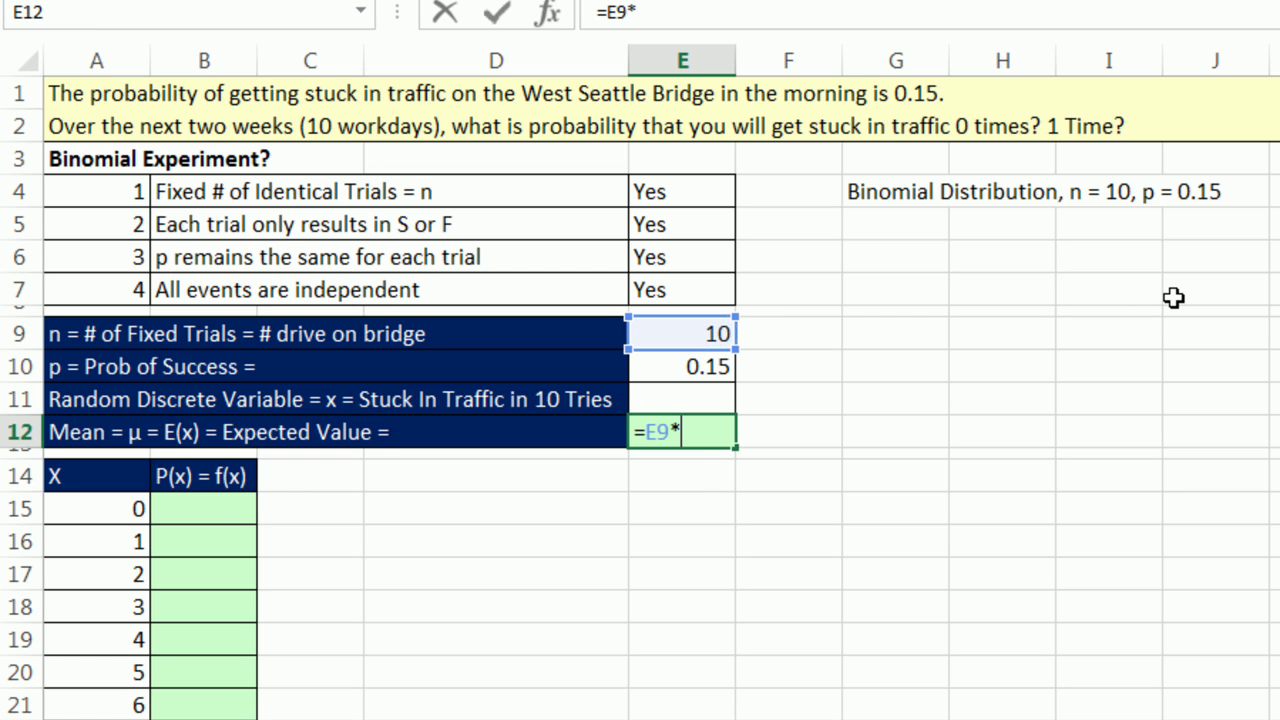
pyautogui.click(650, 366)
pyautogui.press('Return')
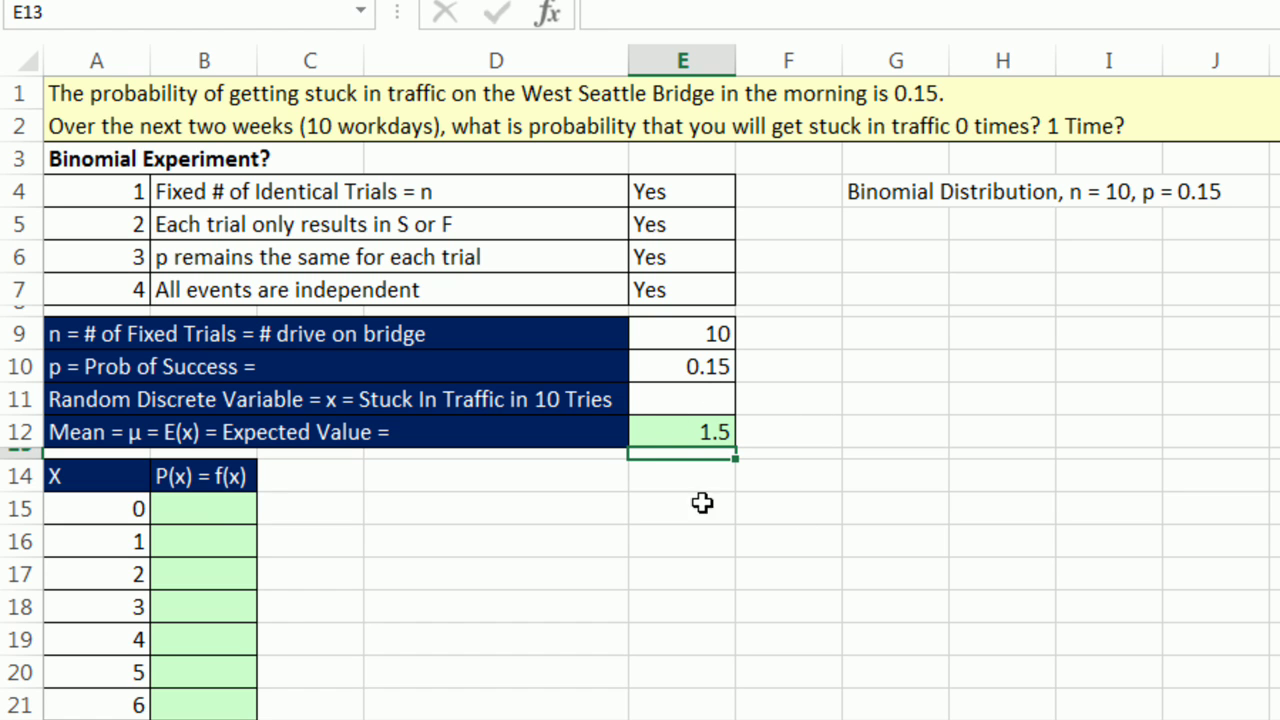
# Calculate the probability of getting stuck 0 times in B15 with =BINOM.DIST(A15,$E$9,$E$10,0)
pyautogui.click(206, 511)
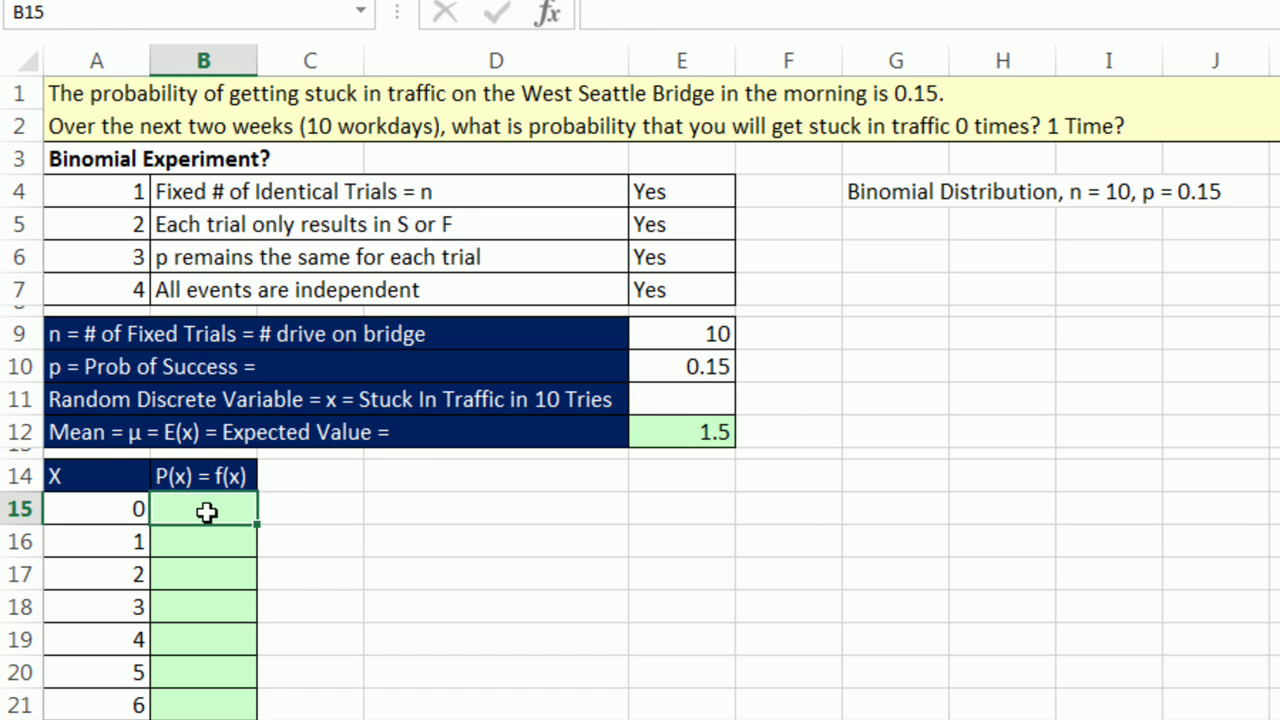
pyautogui.scroll(-1, 206, 511)
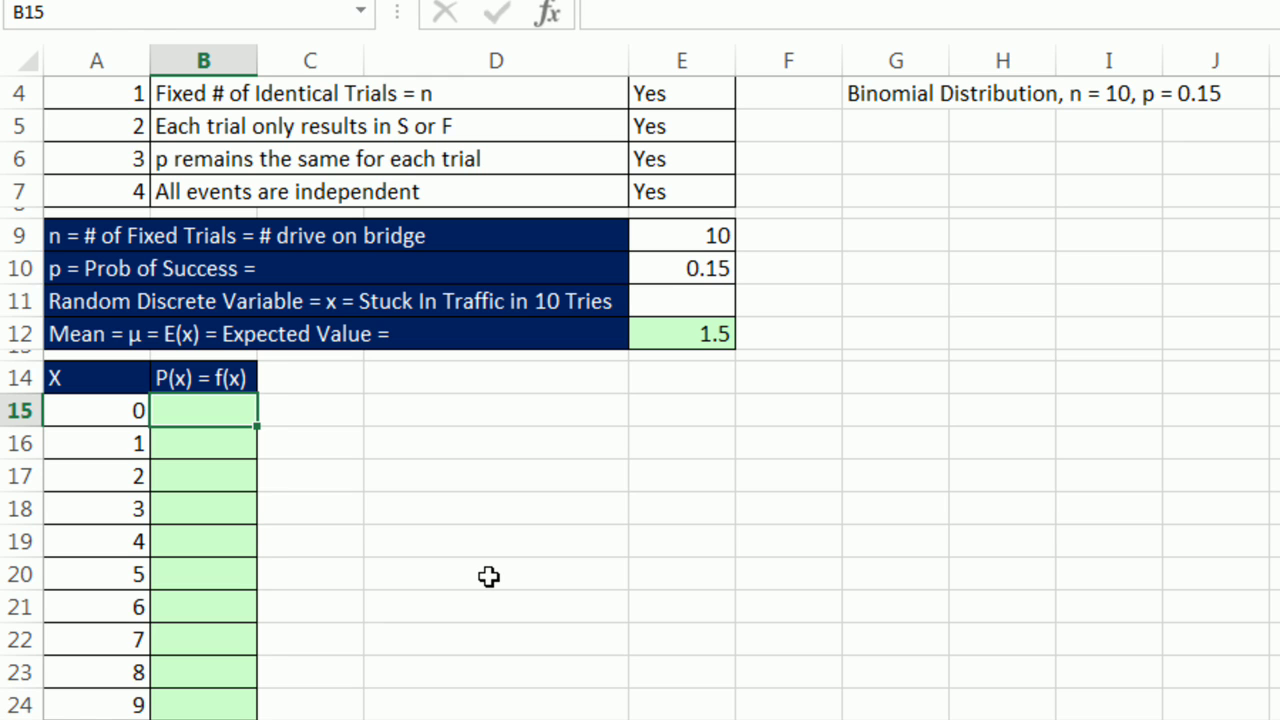
pyautogui.write('=binom')
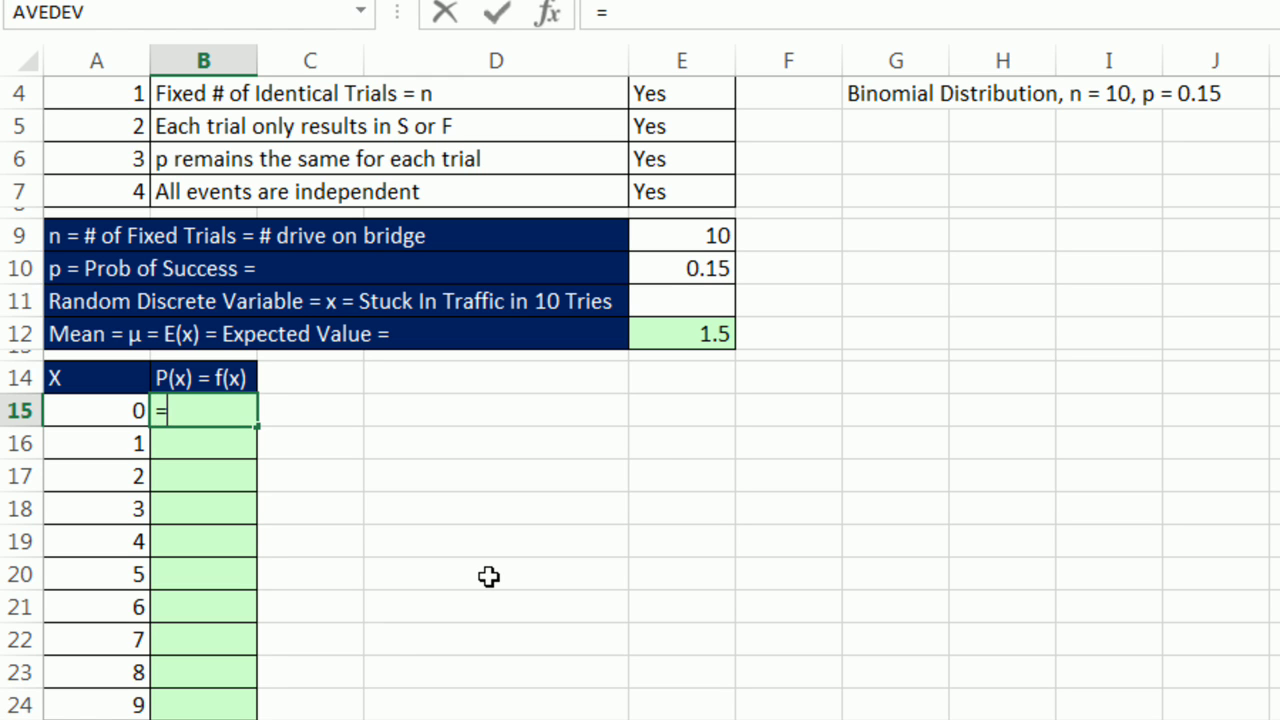
pyautogui.press('Tab')
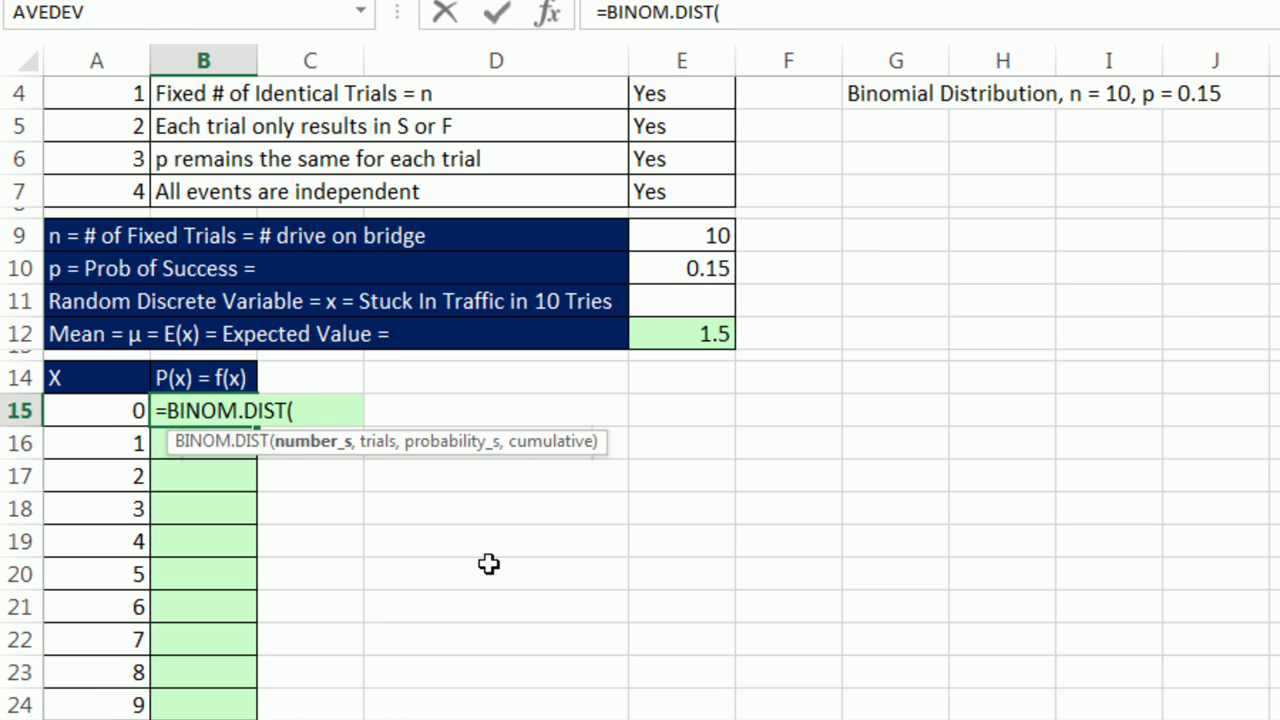
pyautogui.click(94, 402)
pyautogui.write(',')
pyautogui.click(677, 238)
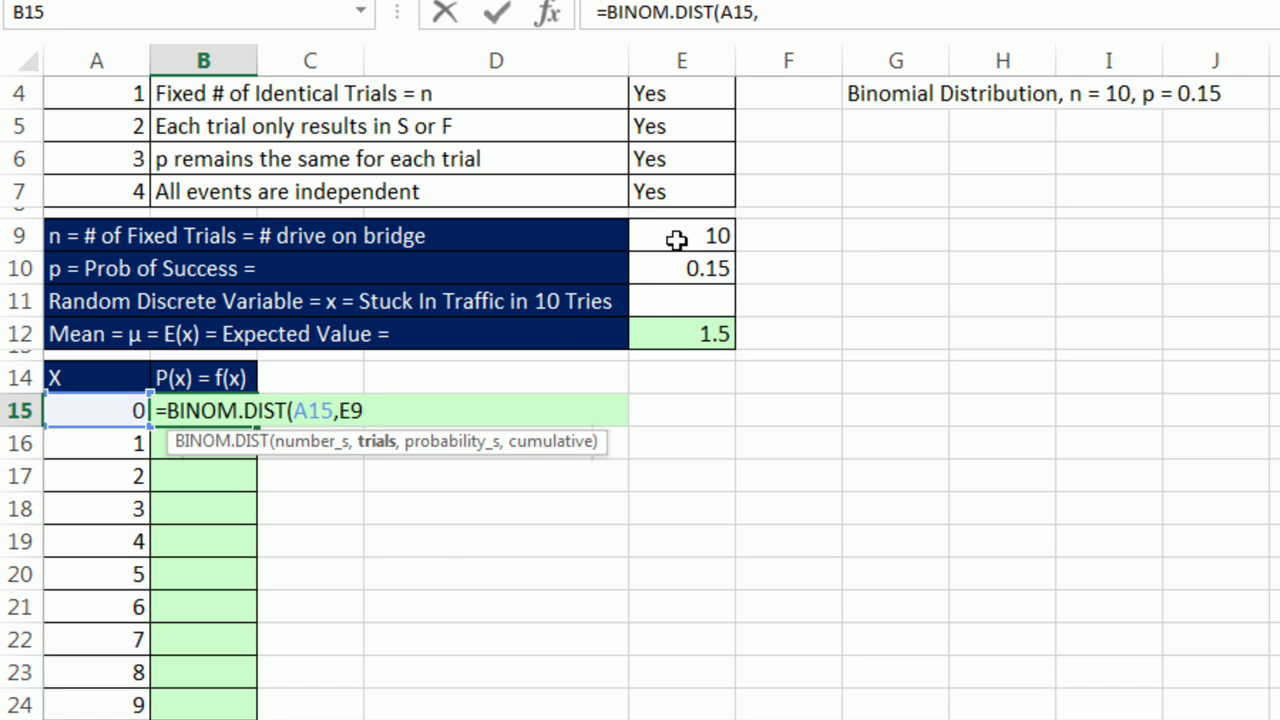
pyautogui.press('F4')
pyautogui.write(',')
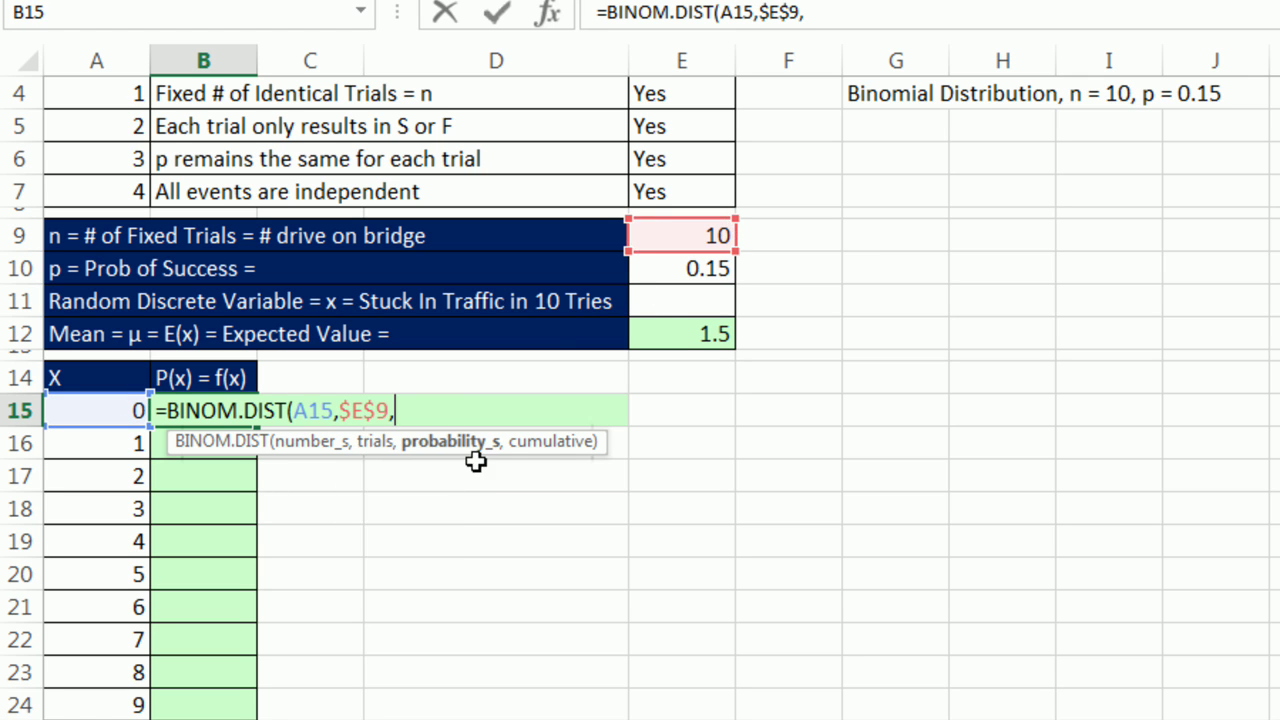
pyautogui.click(716, 272)
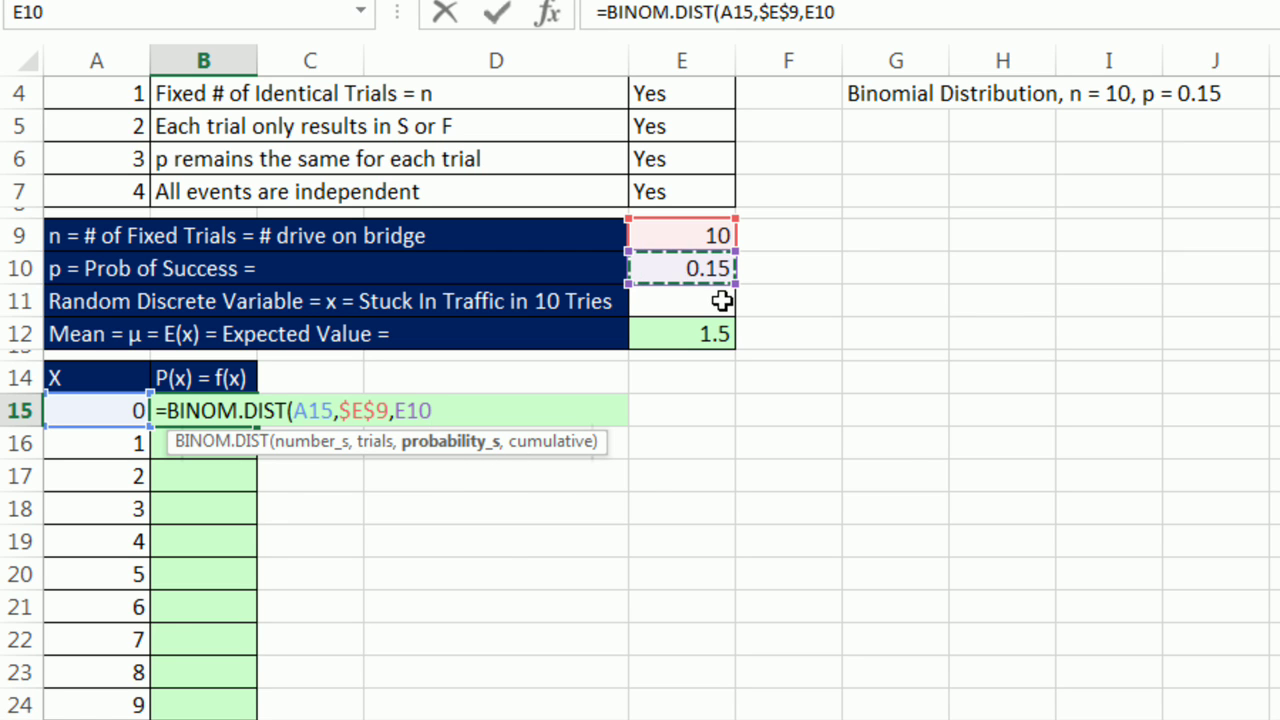
pyautogui.press('F4')
pyautogui.write(',0')
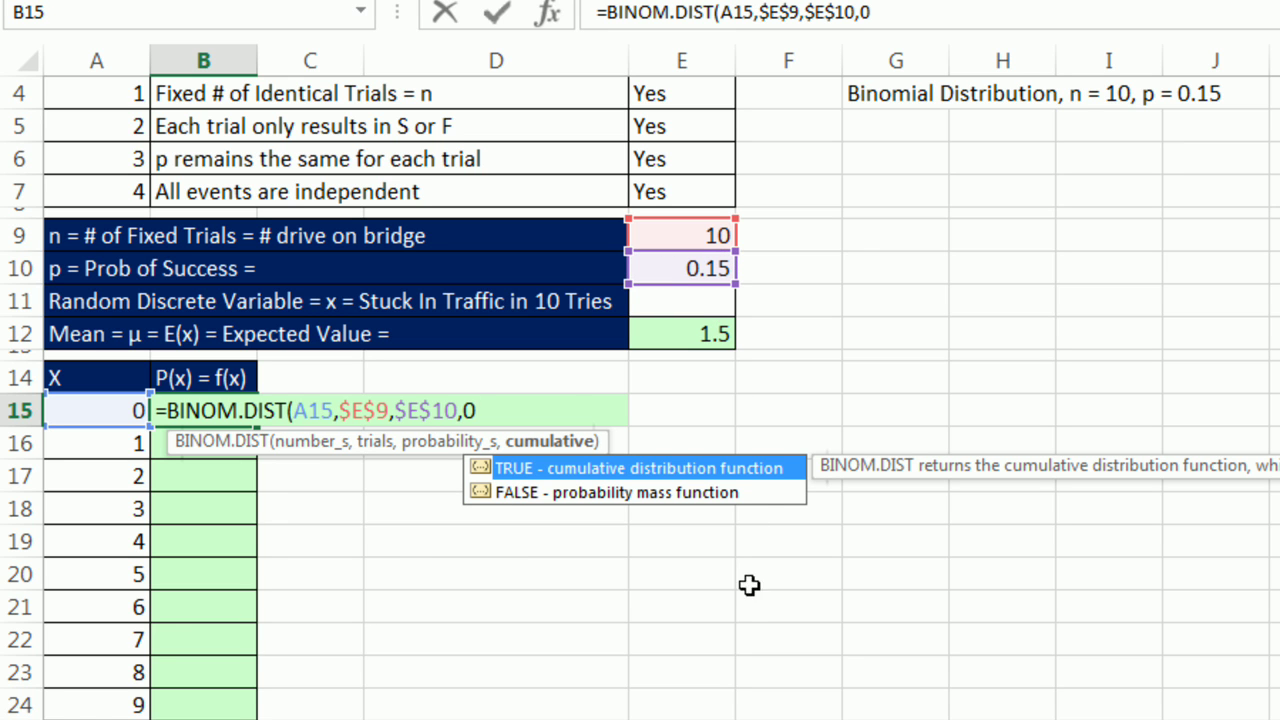
pyautogui.write(')')
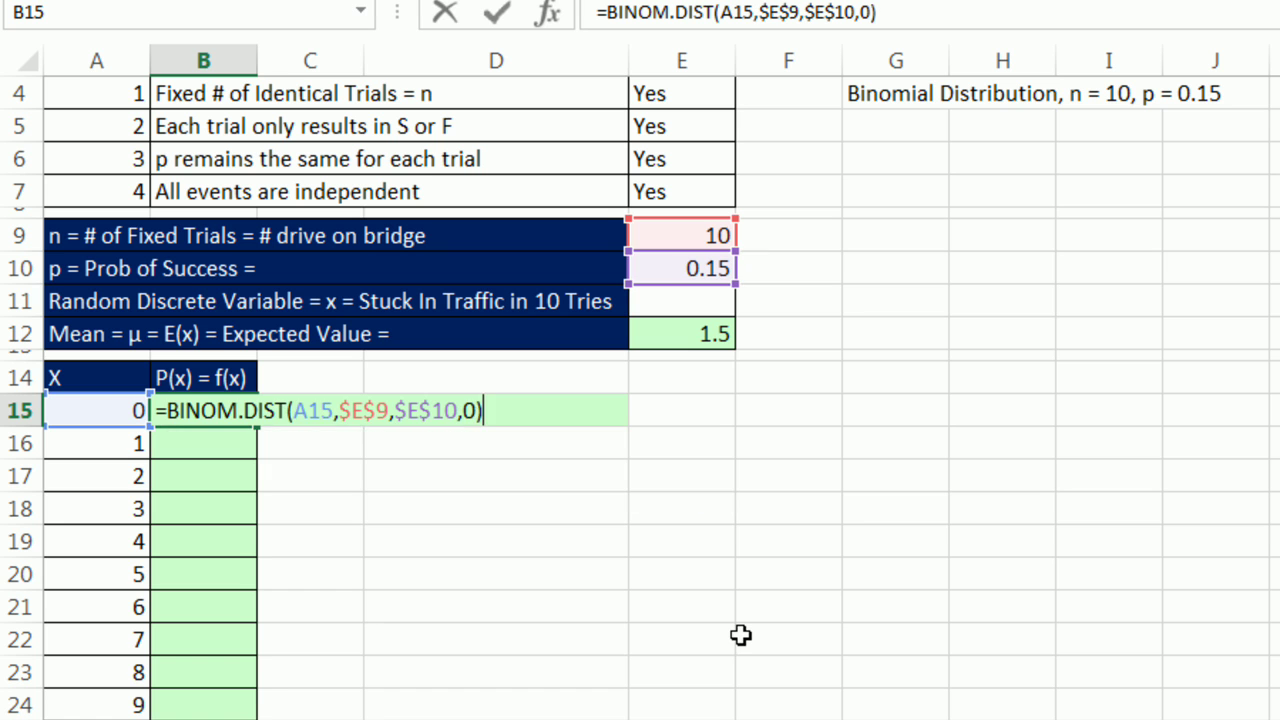
pyautogui.hotkey('ctrl', 'Return')
# Copy the B15 probability formula down to B25 to cover all X values through 10
pyautogui.moveTo(257, 427); pyautogui.dragTo(263, 719)
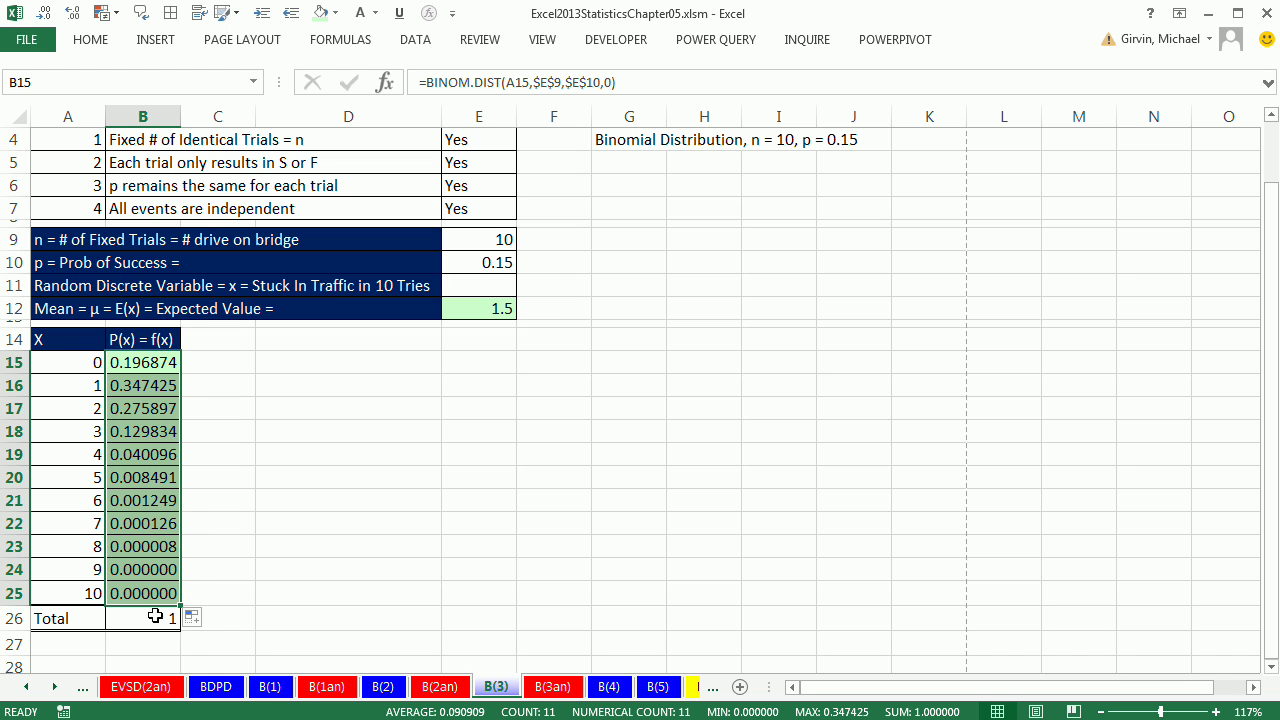
pyautogui.scroll(1, 217, 506)
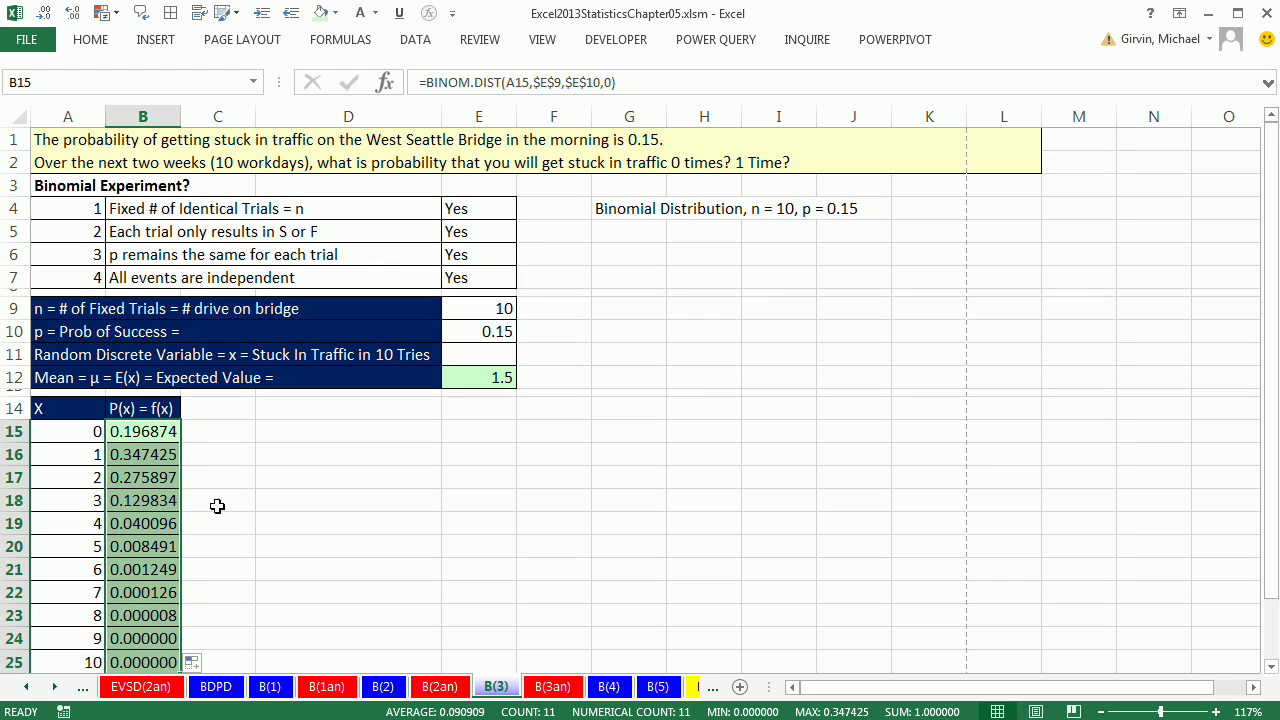
pyautogui.click(146, 436)
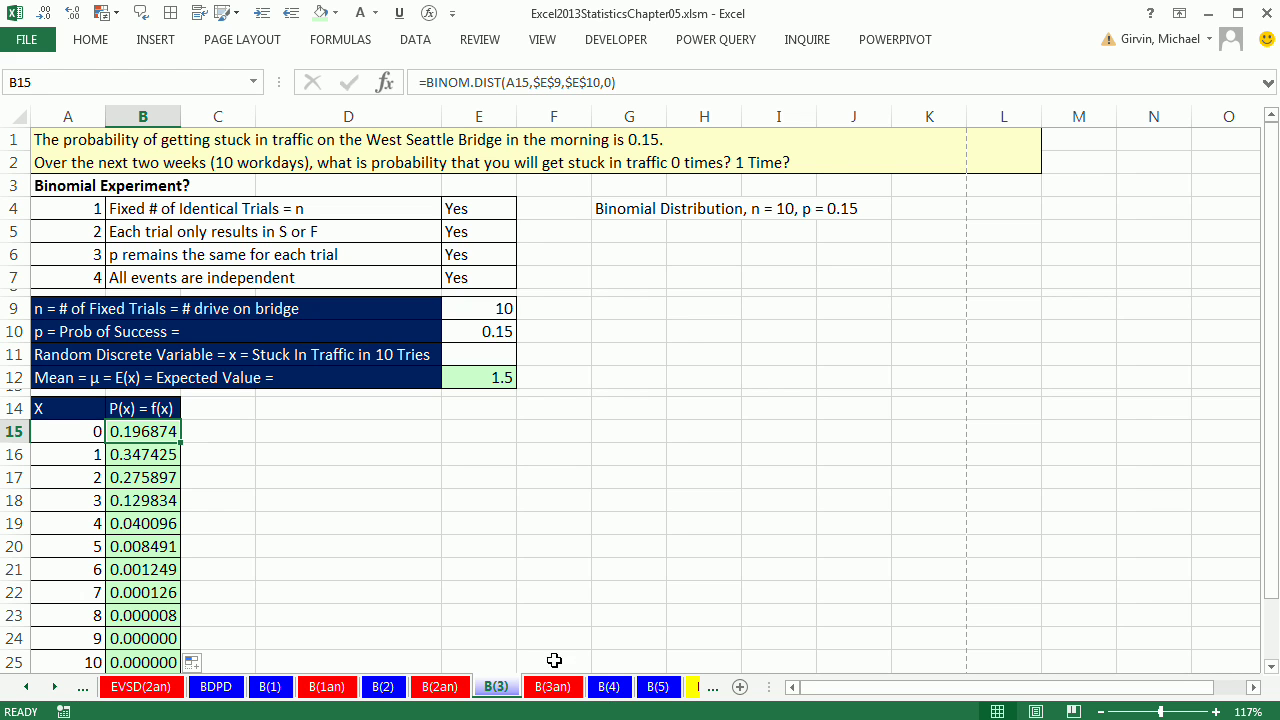
# On sheet B(4), fill E4:E7 with Yes for all four binomial experiment conditions
pyautogui.click(610, 687)
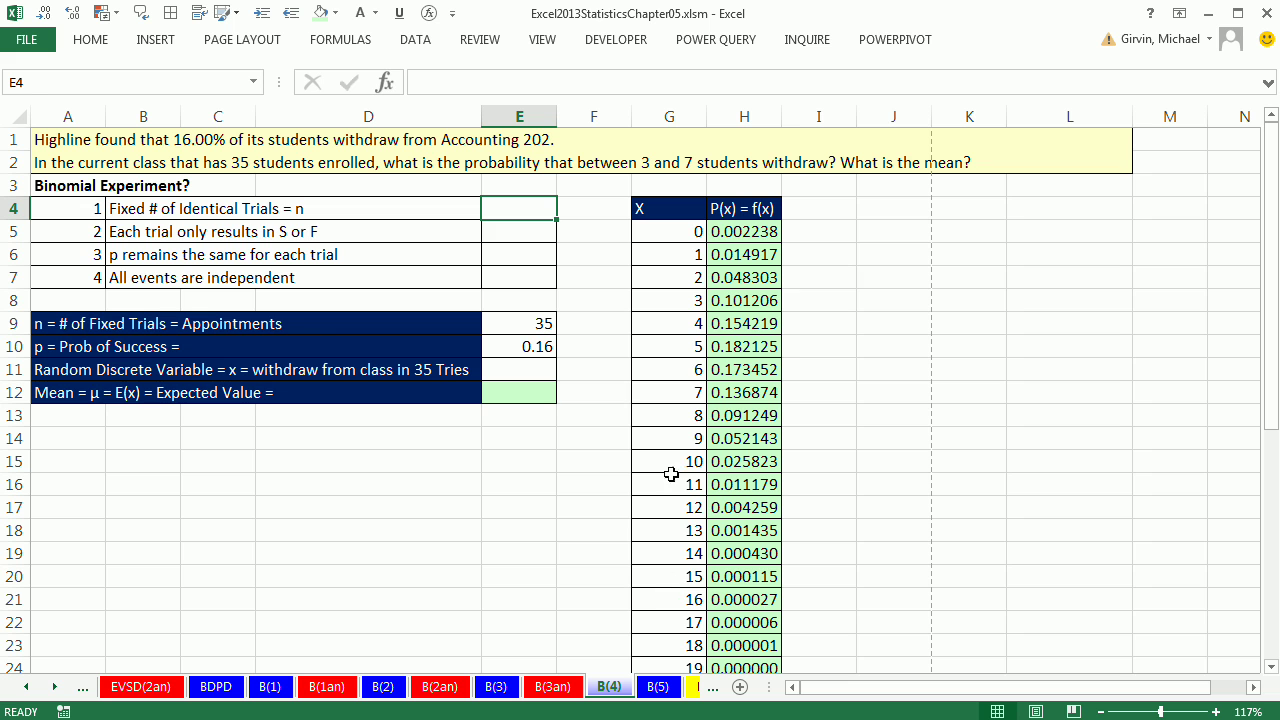
pyautogui.scroll(-5, 684, 453)
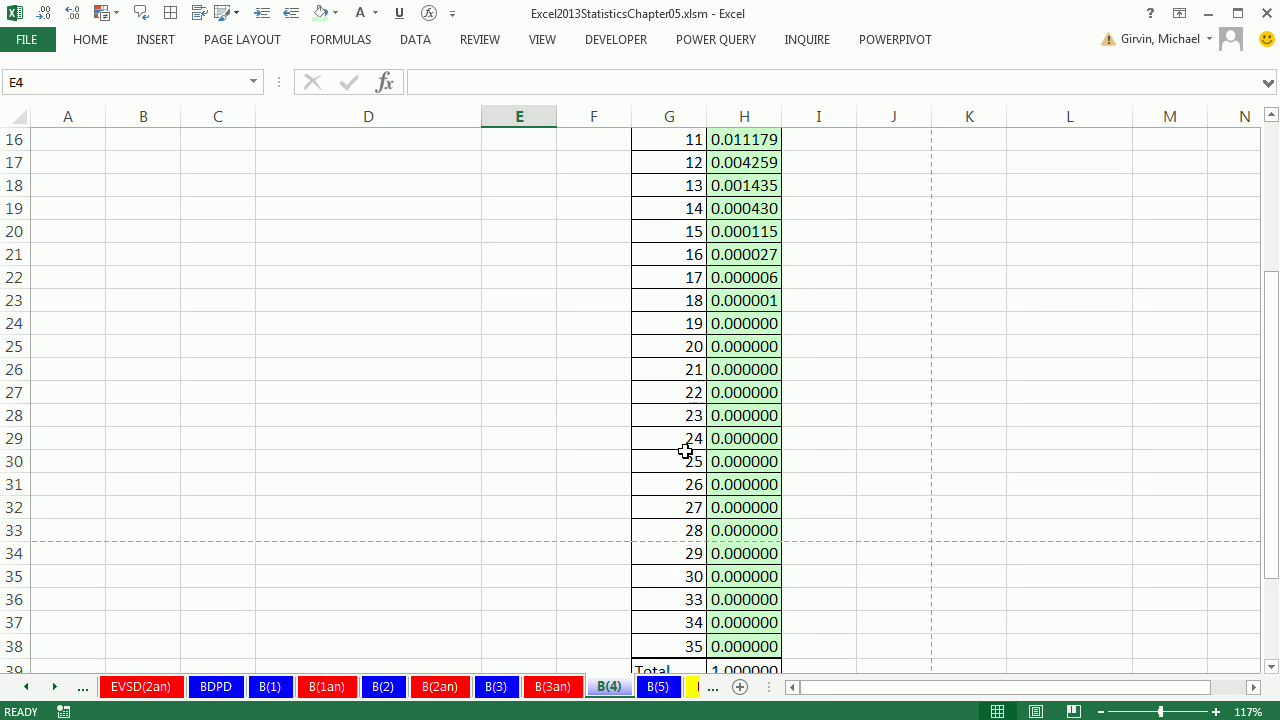
pyautogui.scroll(-2, 686, 450)
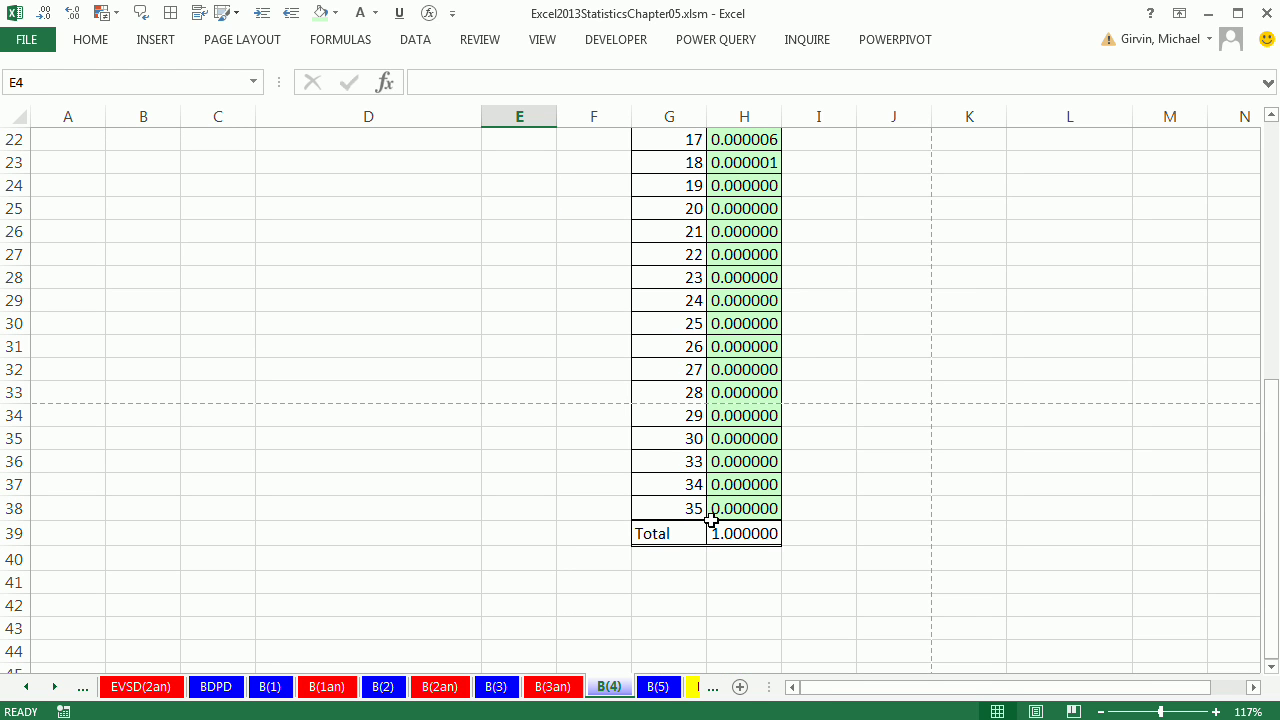
pyautogui.scroll(7, 712, 530)
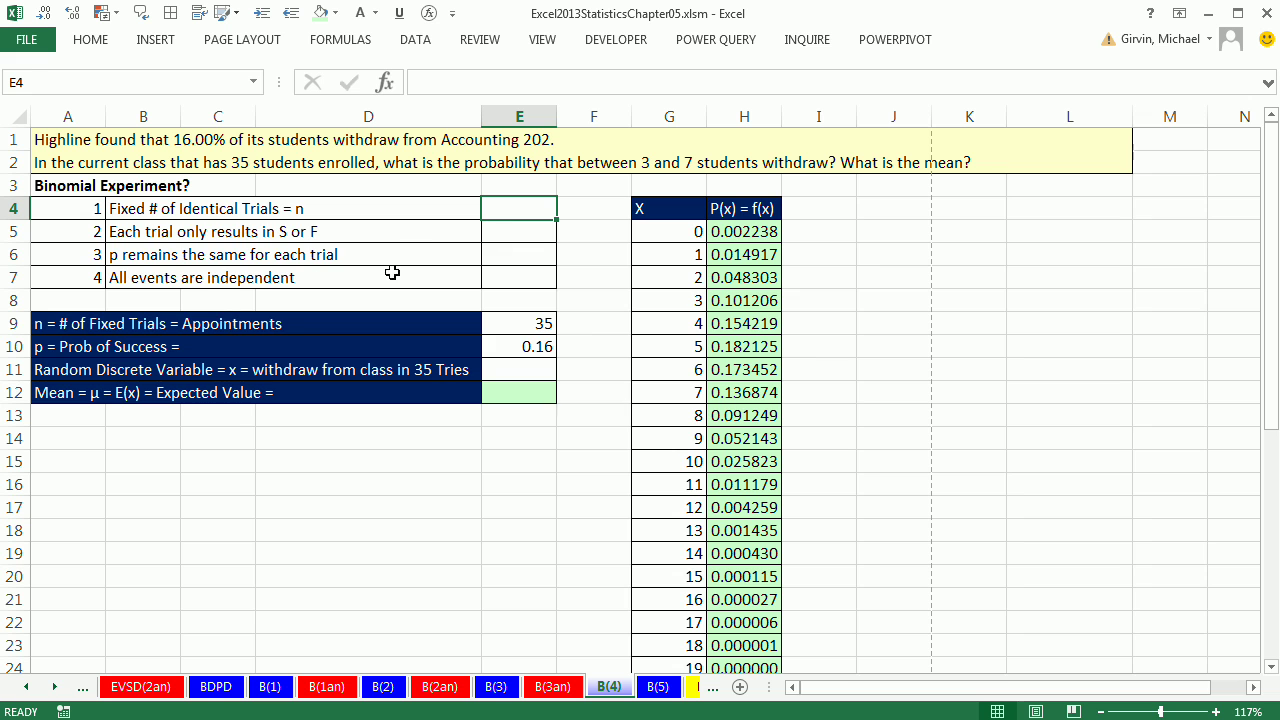
pyautogui.moveTo(519, 208); pyautogui.dragTo(522, 272)
pyautogui.write('Yes')
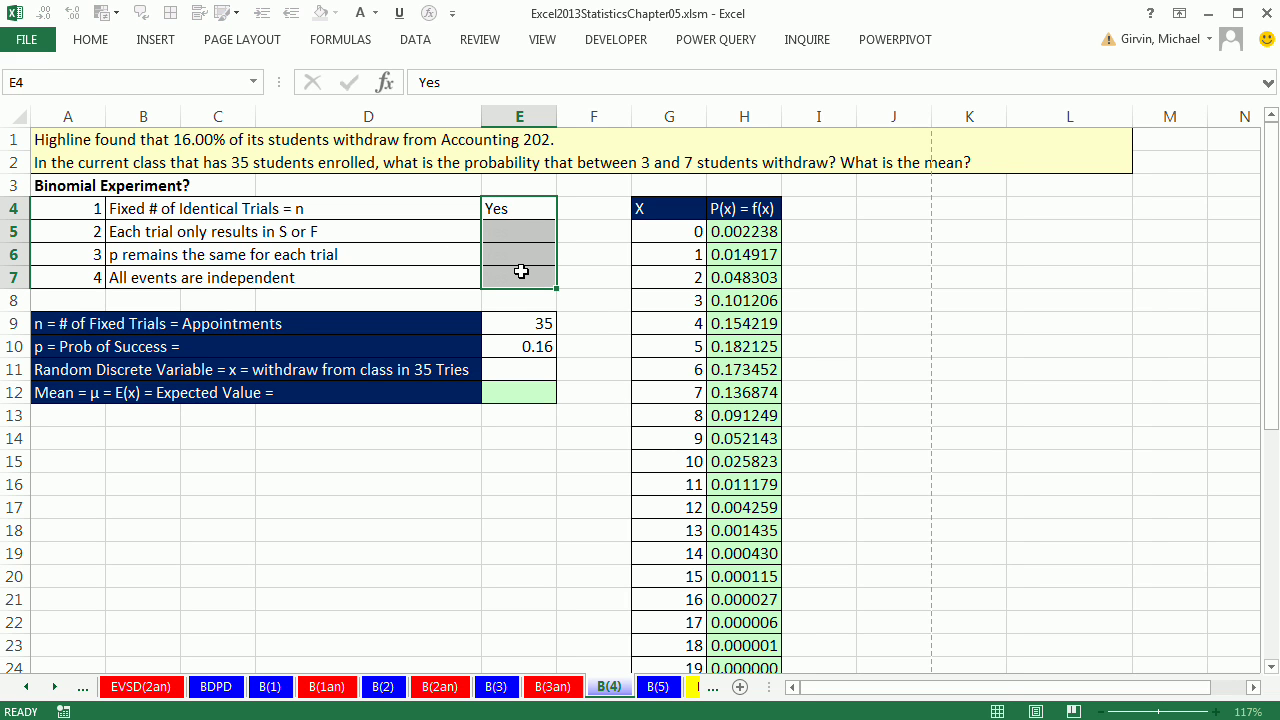
pyautogui.hotkey('ctrl', 'Return')
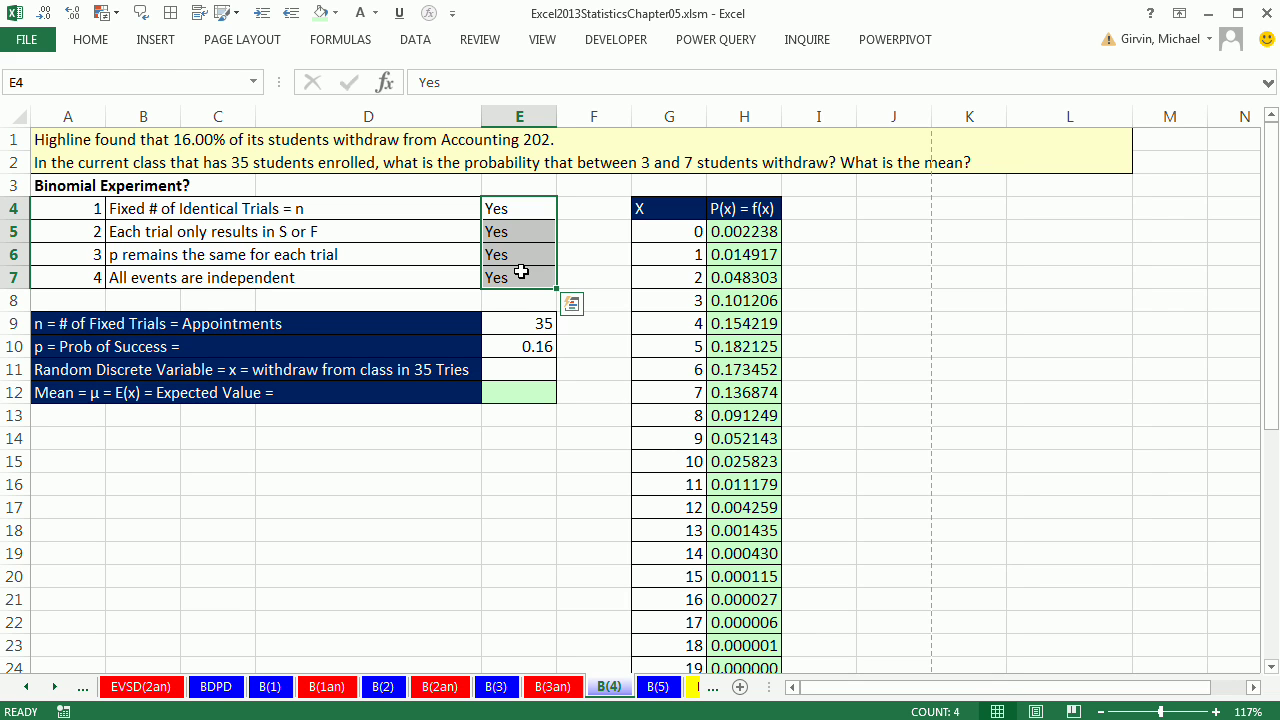
# Calculate the expected number of student withdrawals in E12 with =E9*E10
pyautogui.click(540, 392)
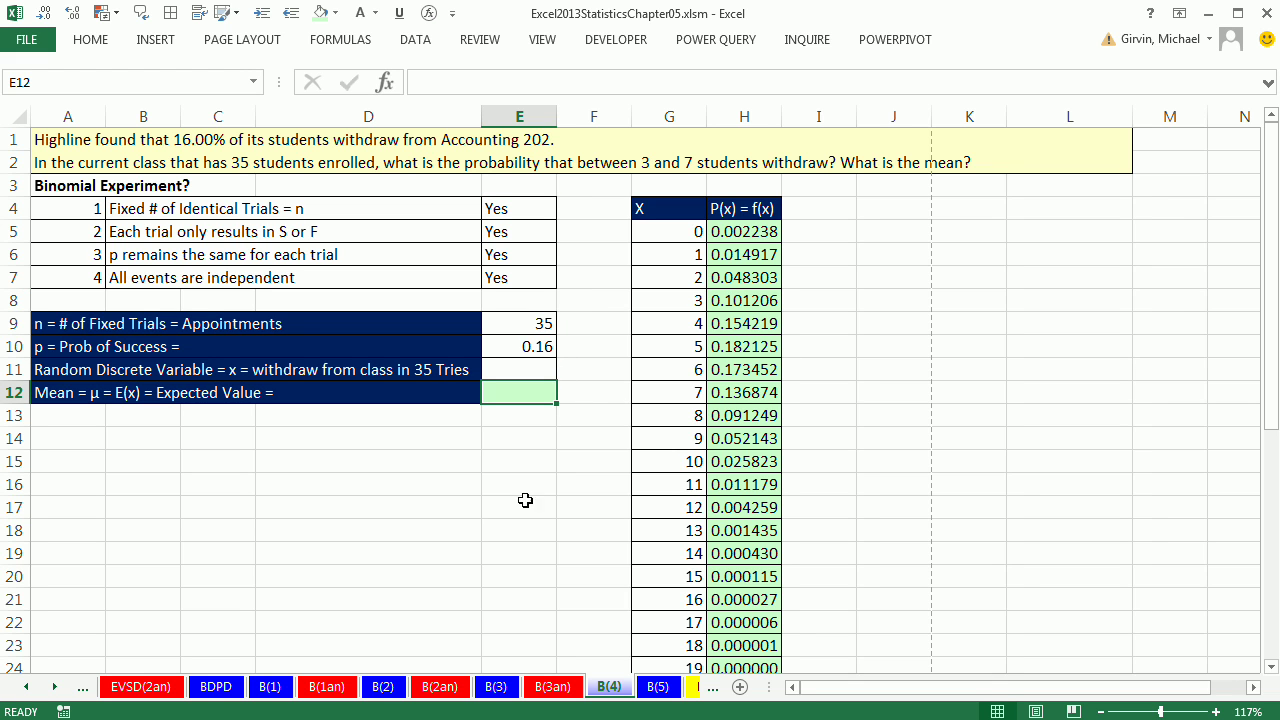
pyautogui.write('=')
pyautogui.press('Up')
pyautogui.press('Up')
pyautogui.press('Up')
pyautogui.write('*')
pyautogui.press('Up')
pyautogui.press('Up')
pyautogui.hotkey('ctrl', 'Return')
# Enter the limits 3 in B14 and 7 in C14, and label D14 as P(3 <= X <= 7)
pyautogui.click(168, 443)
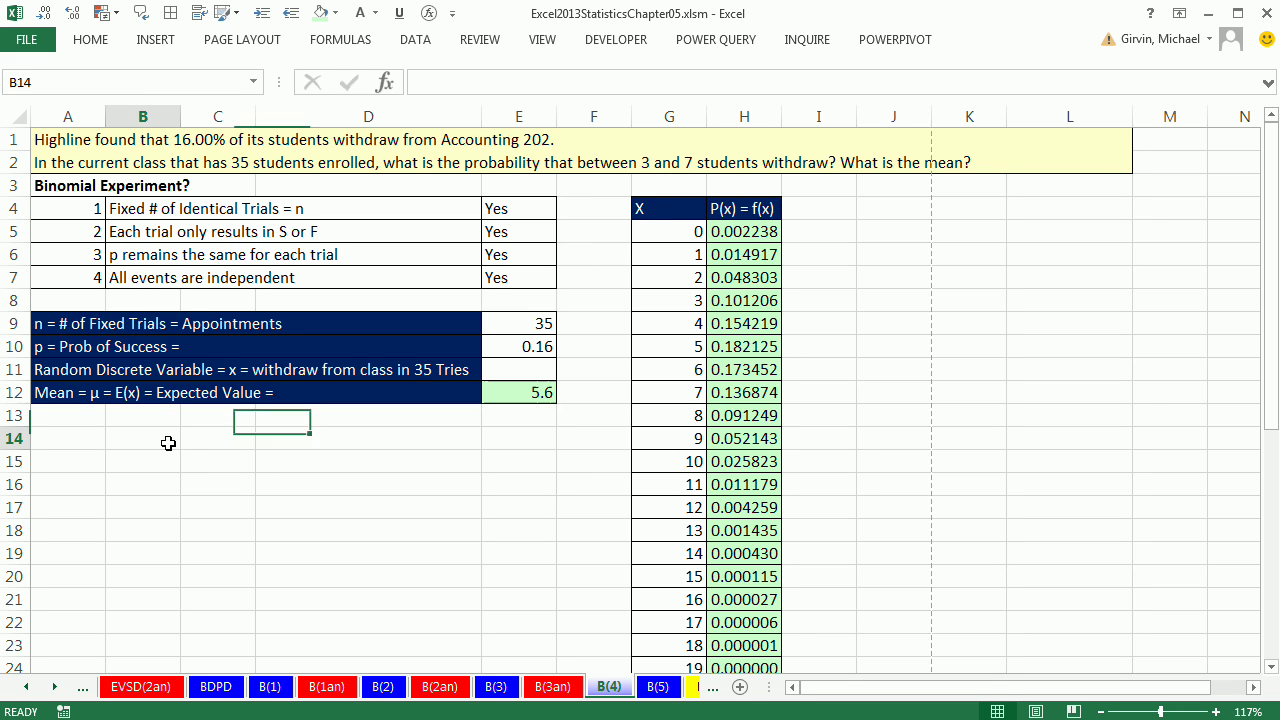
pyautogui.write('3')
pyautogui.press('Tab')
pyautogui.write('7')
pyautogui.press('Tab')
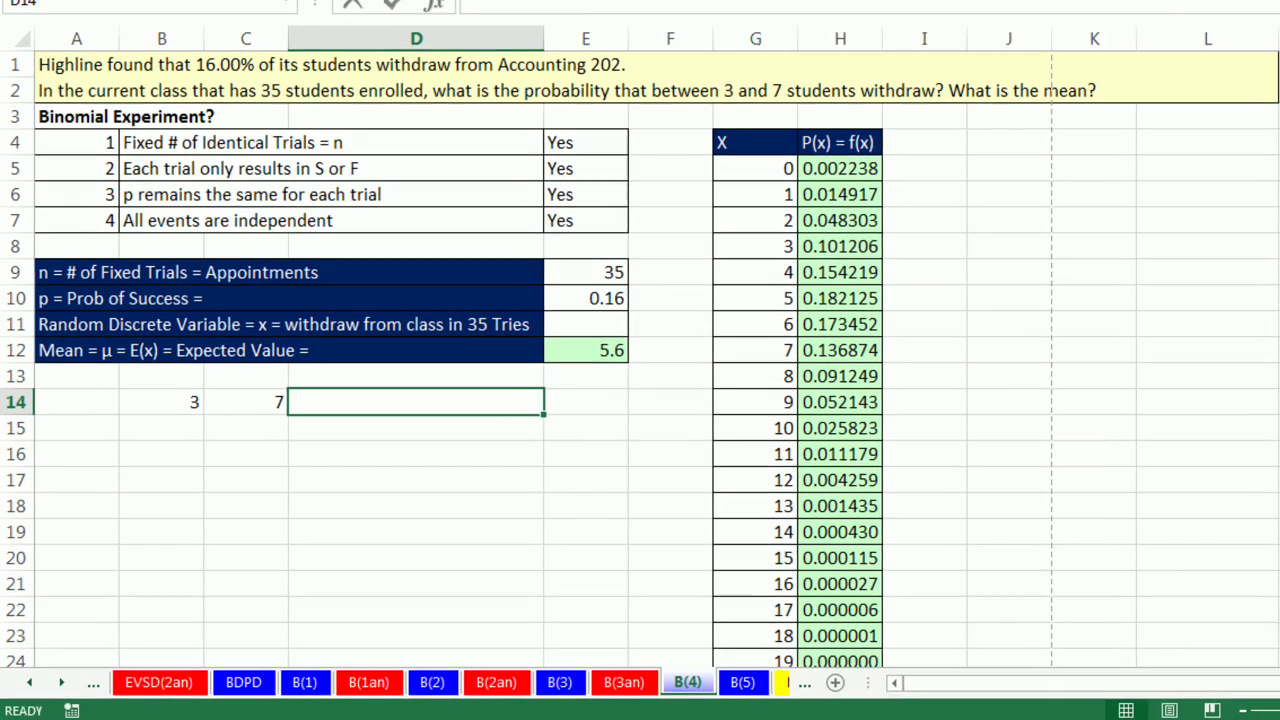
pyautogui.write('P(3 <= X <= 7')
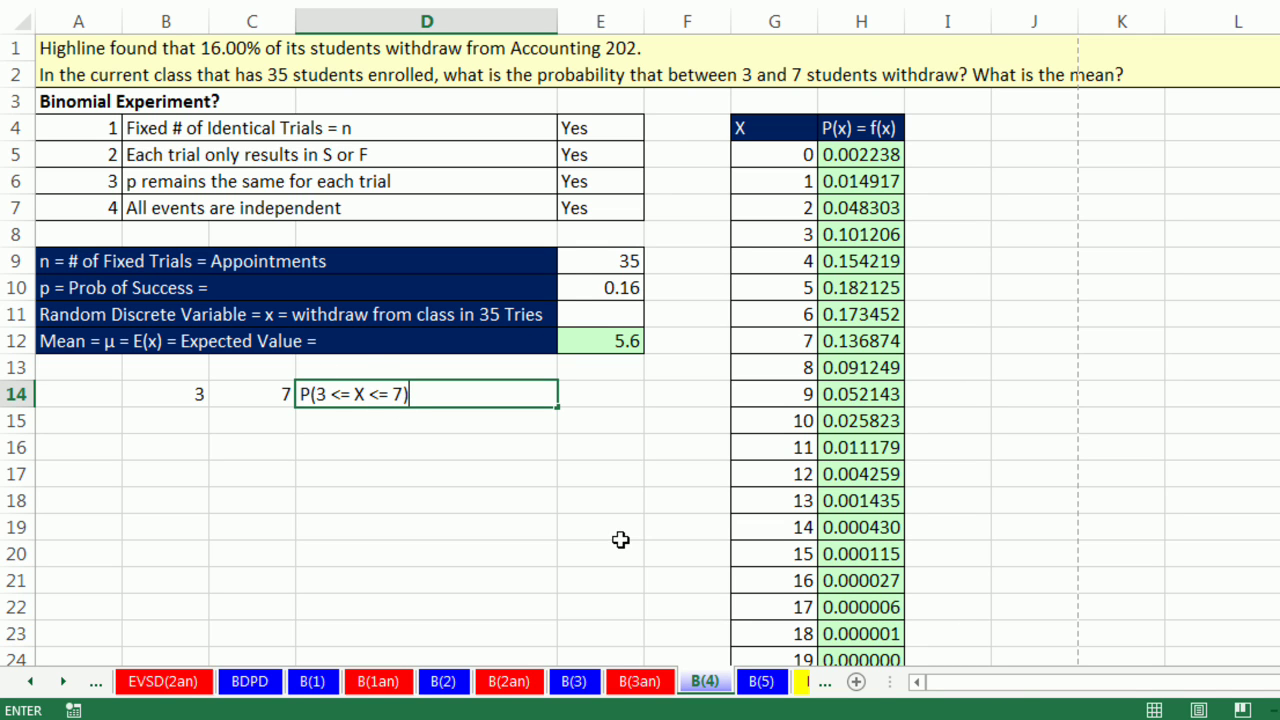
pyautogui.press('Tab')
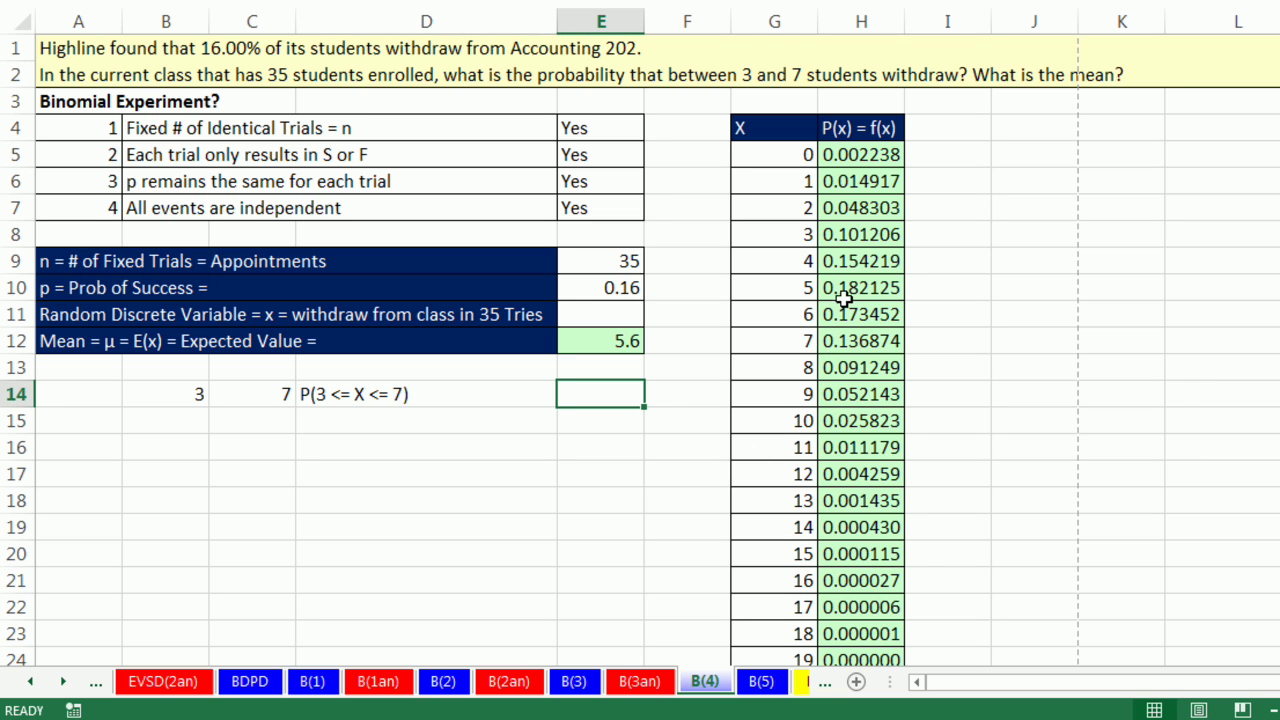
# Format E14 as an answer cell with a light green fill and a border
pyautogui.moveTo(832, 340); pyautogui.dragTo(847, 226)
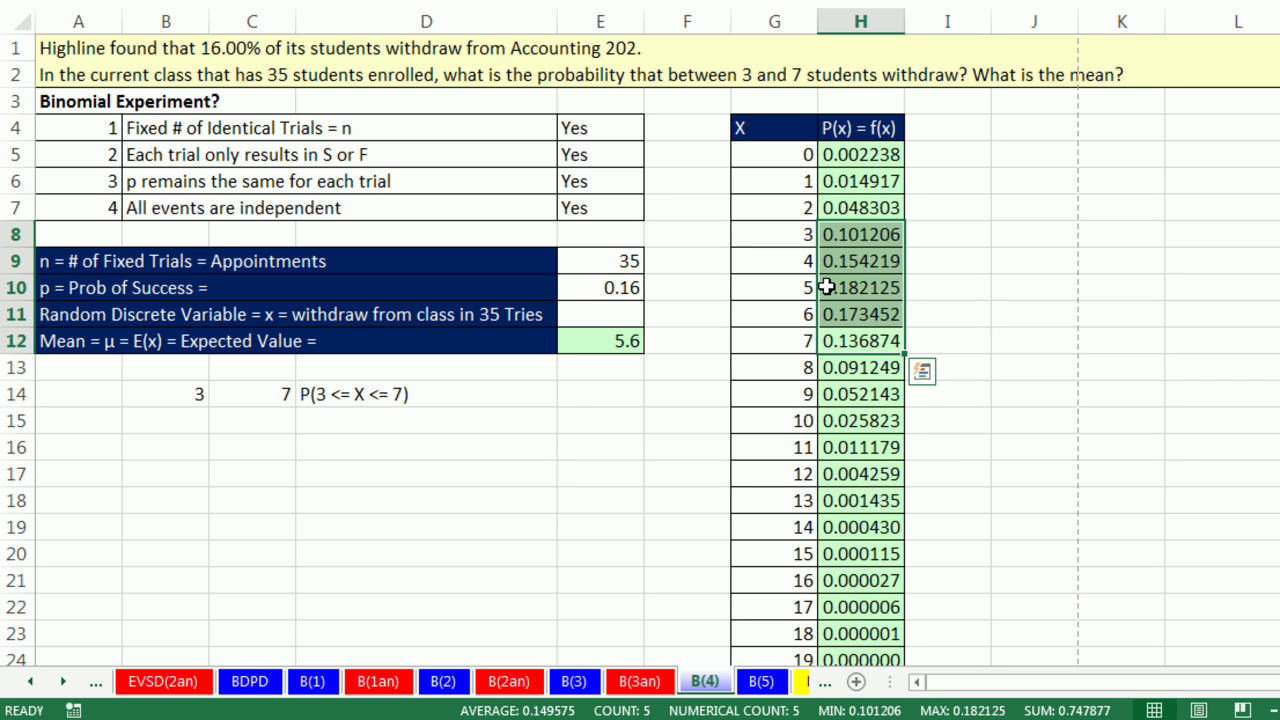
pyautogui.click(598, 391)
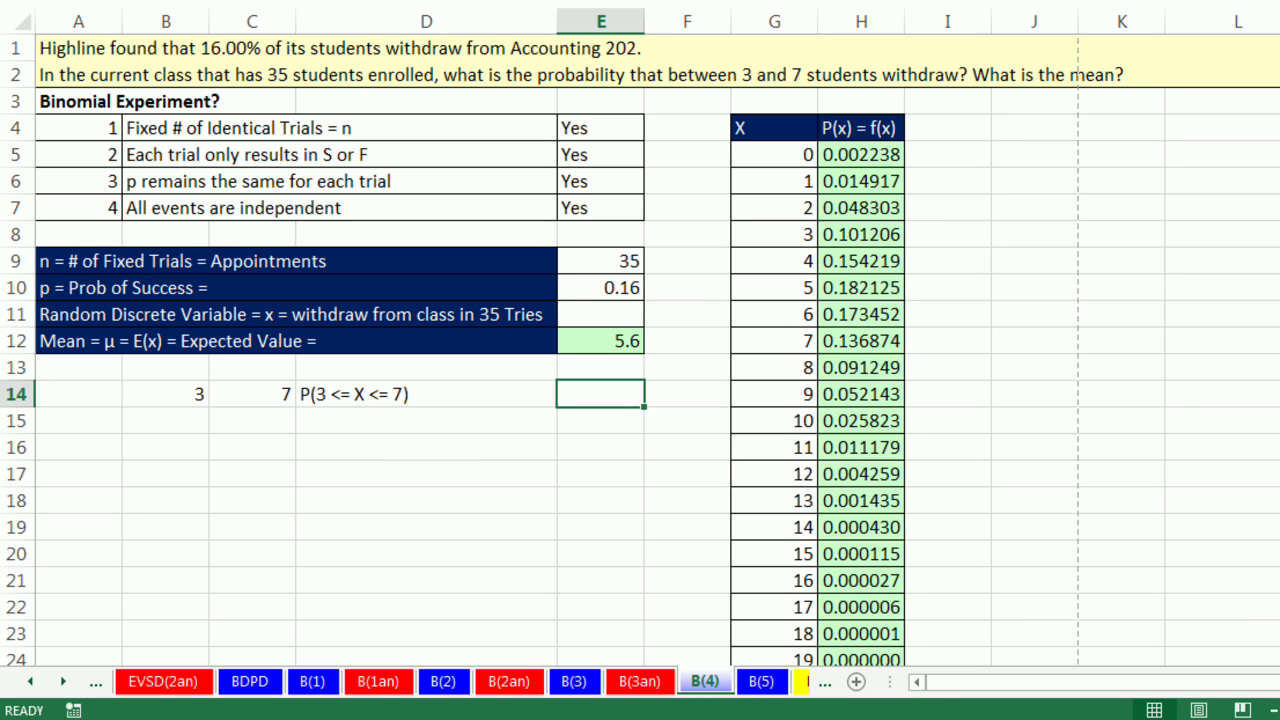
pyautogui.press('F4')
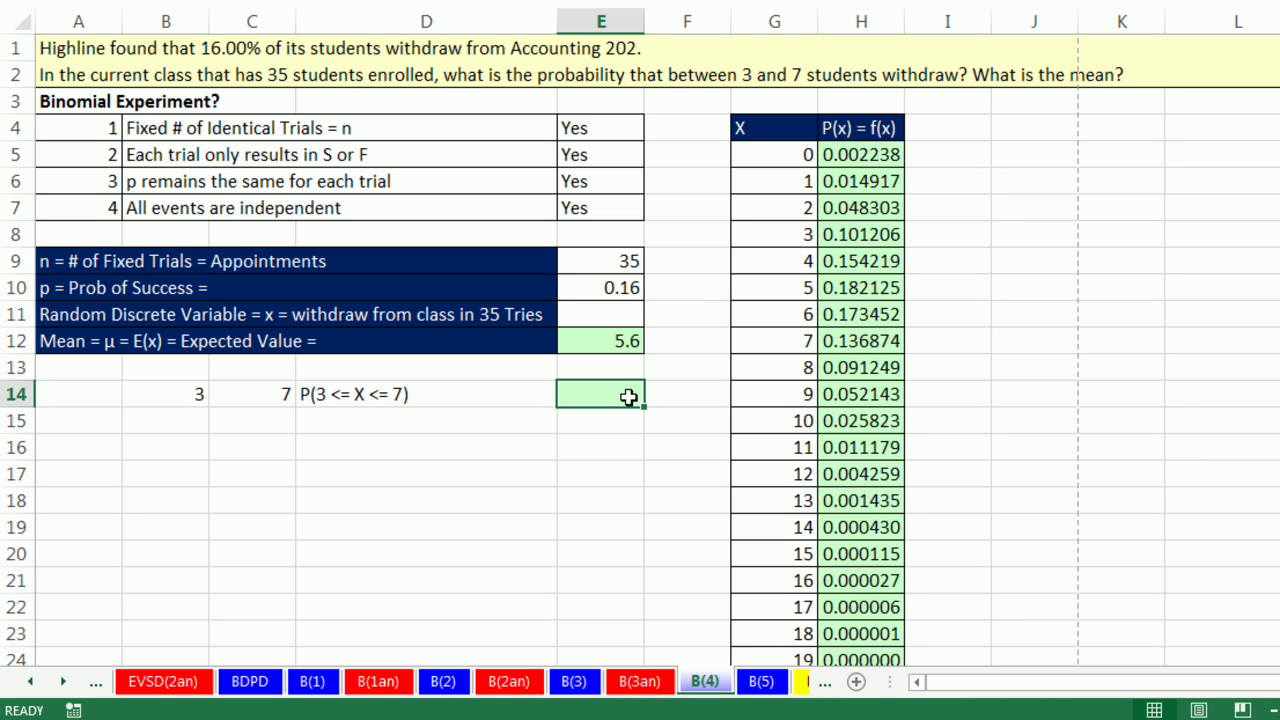
# Compare the probabilities for X from 0 to 7 with those from 0 to 2 in the distribution table
pyautogui.click(836, 345)
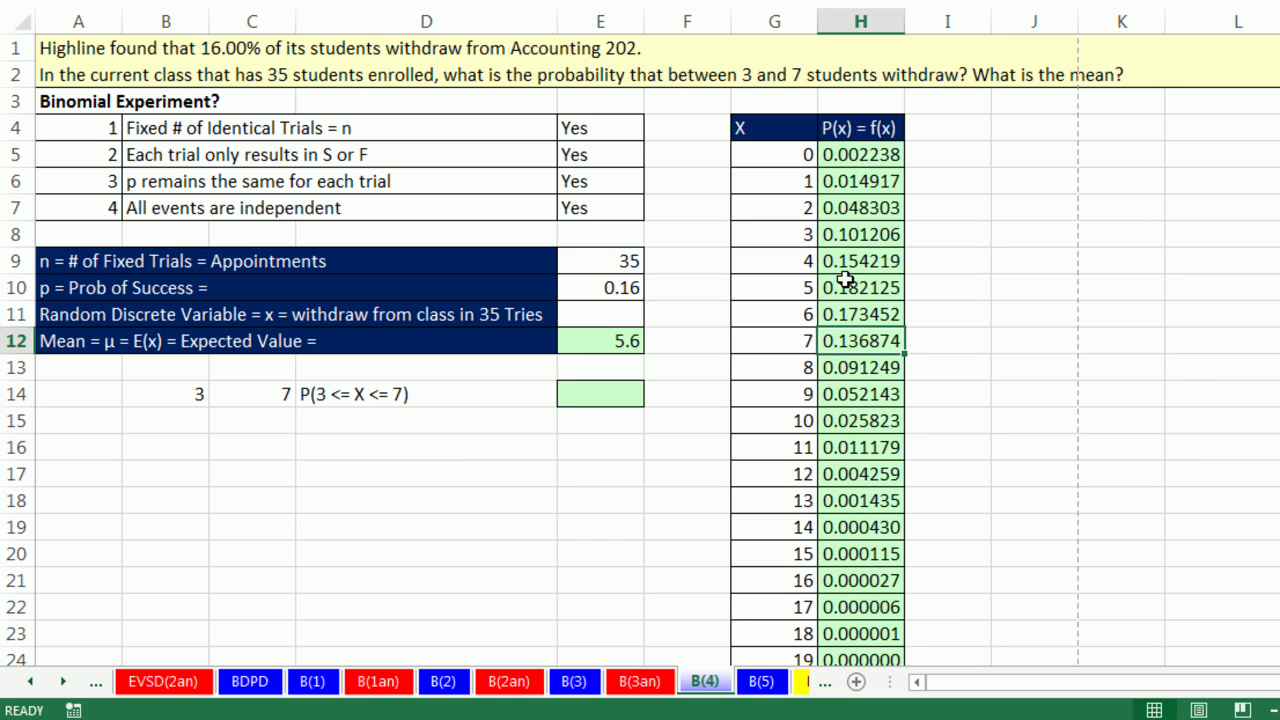
pyautogui.click(843, 235)
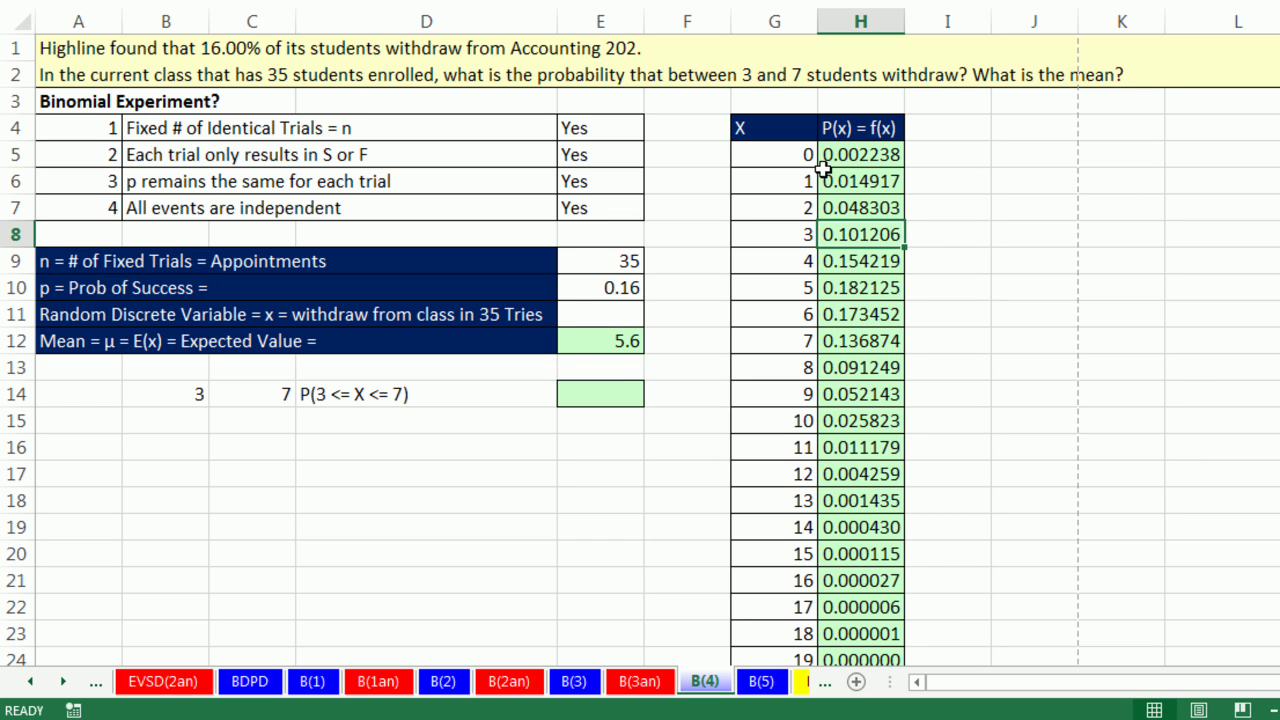
pyautogui.moveTo(805, 155); pyautogui.dragTo(862, 208)
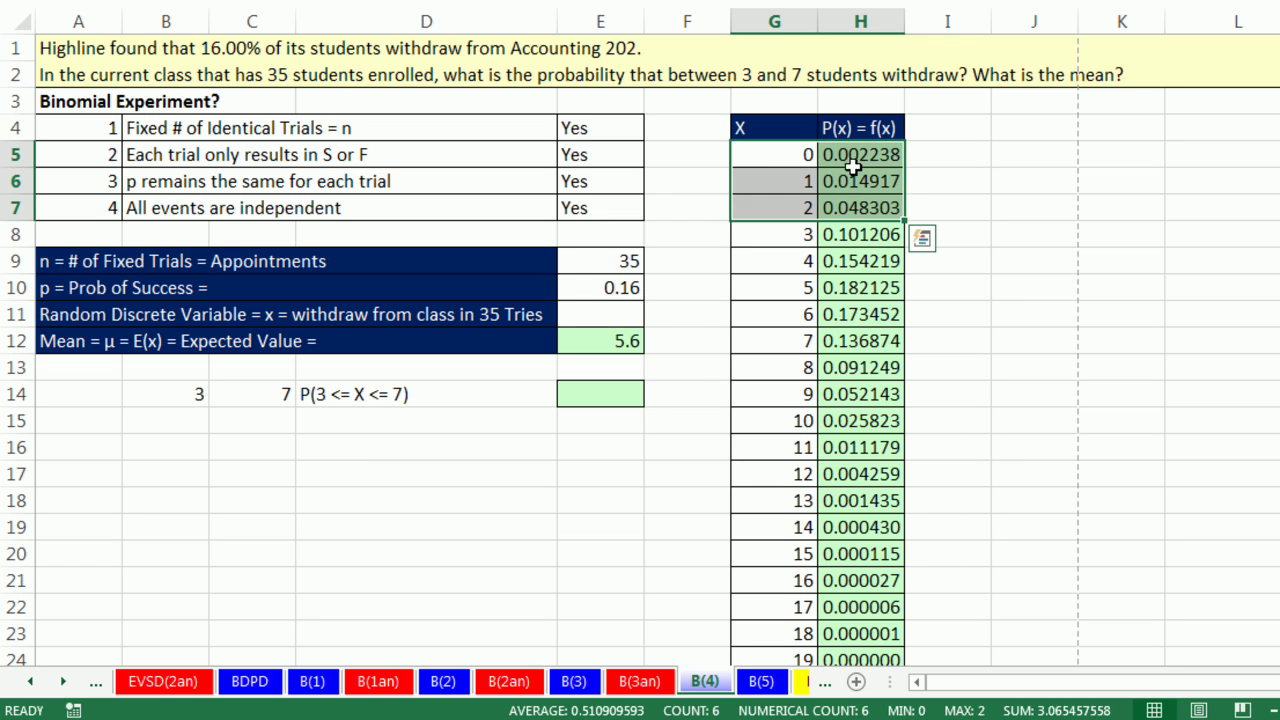
pyautogui.moveTo(852, 152); pyautogui.dragTo(860, 334)
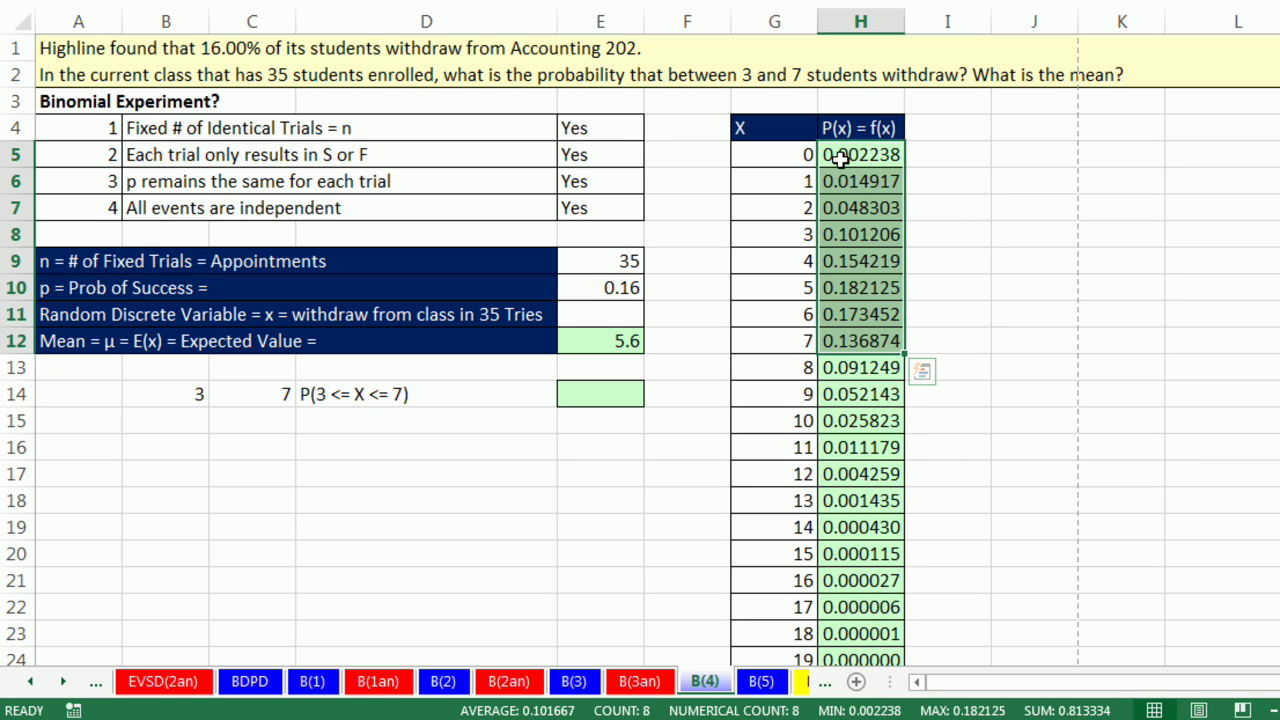
pyautogui.moveTo(838, 154); pyautogui.dragTo(838, 341)
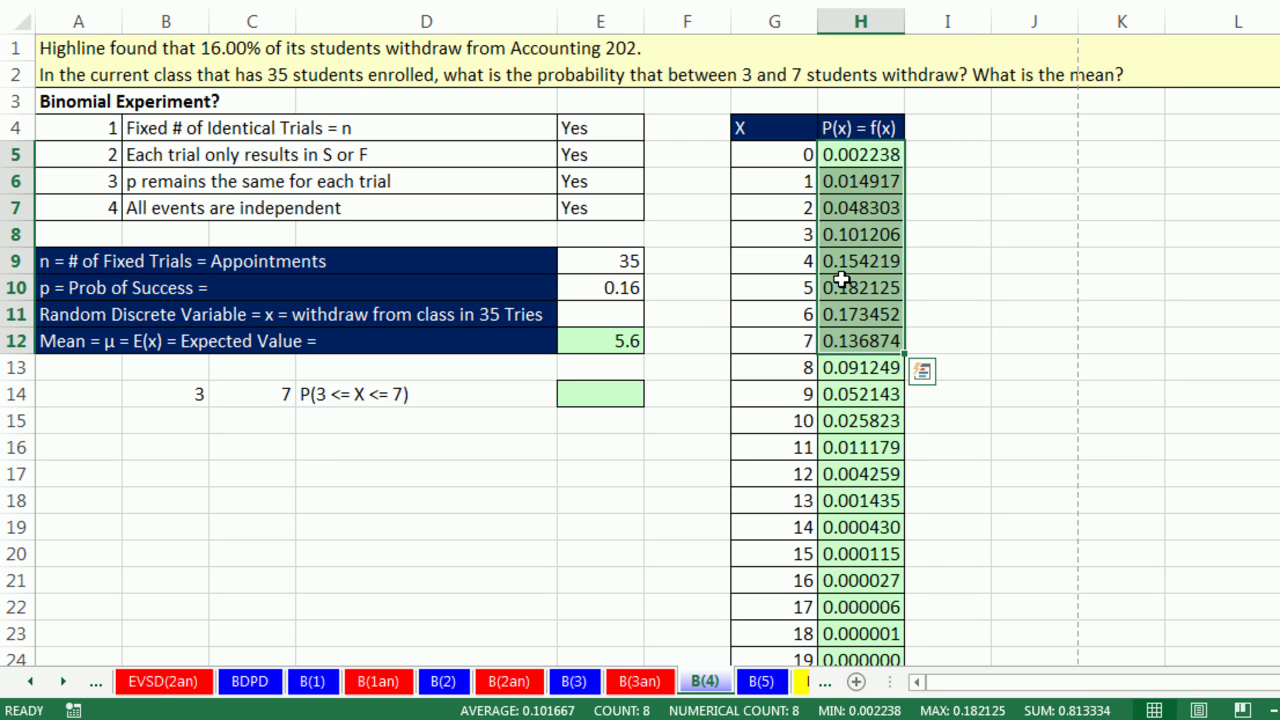
pyautogui.moveTo(848, 154); pyautogui.dragTo(852, 211)
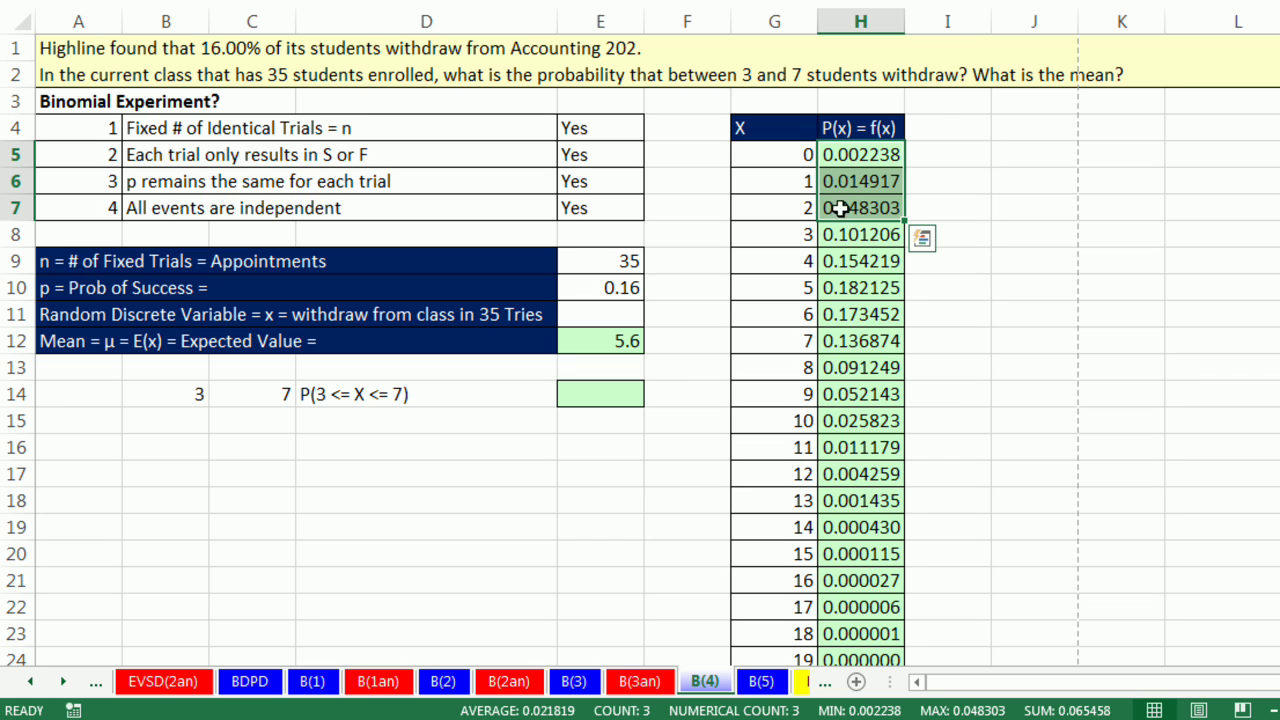
# Enter =BINOM.DIST(C14,E9,E10,1) in E14 and check it against the summed table probabilities for X from 0 to 7
pyautogui.click(606, 393)
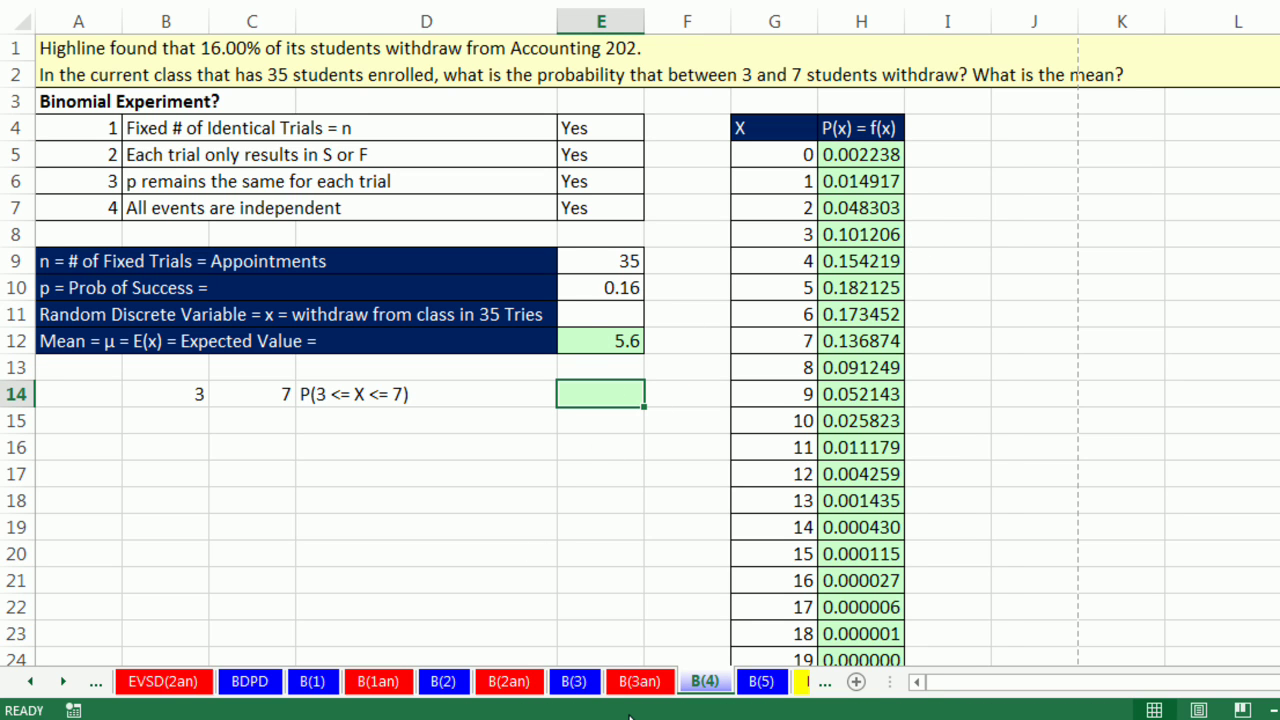
pyautogui.write('=bin')
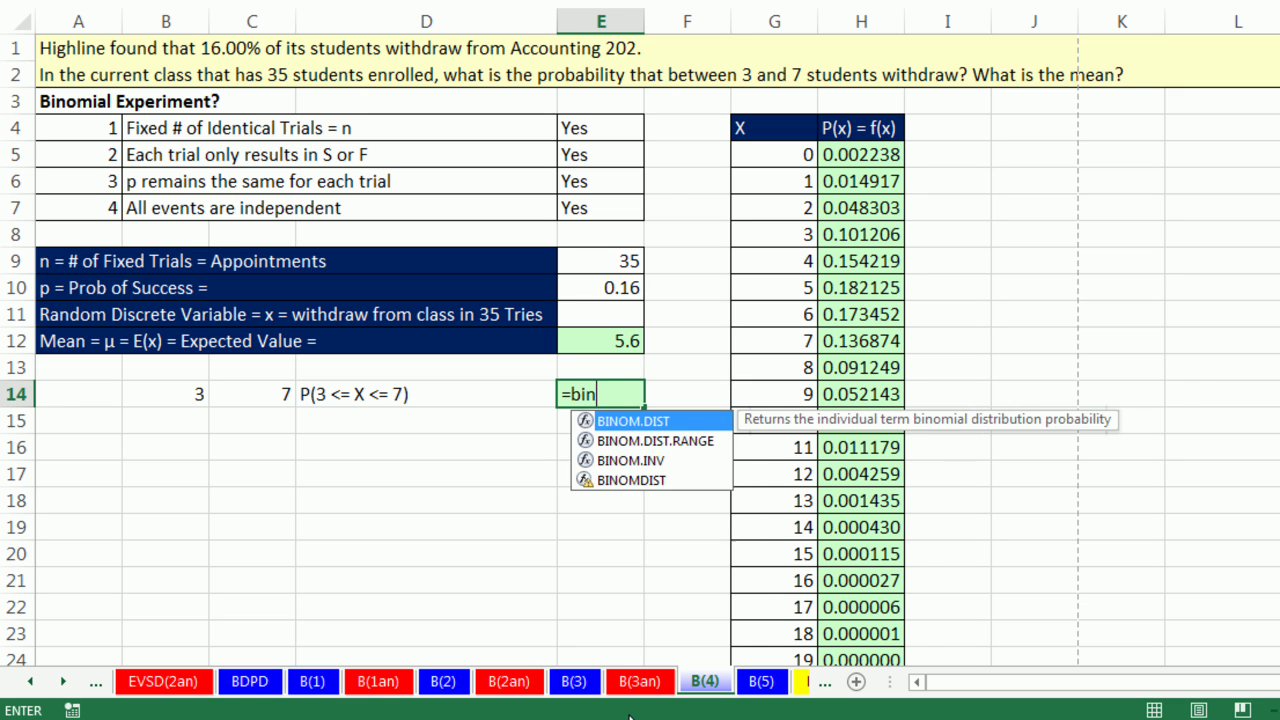
pyautogui.press('Tab')
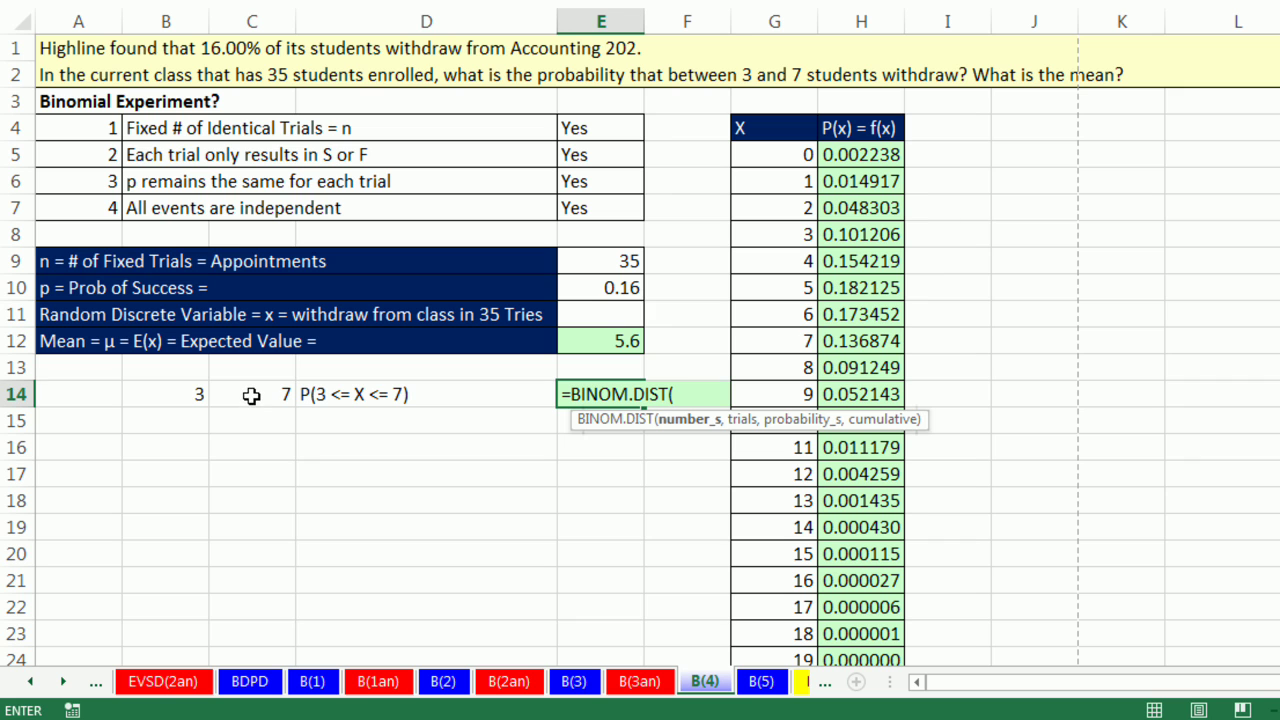
pyautogui.click(247, 391)
pyautogui.write(',')
pyautogui.click(594, 260)
pyautogui.write(',')
pyautogui.click(626, 289)
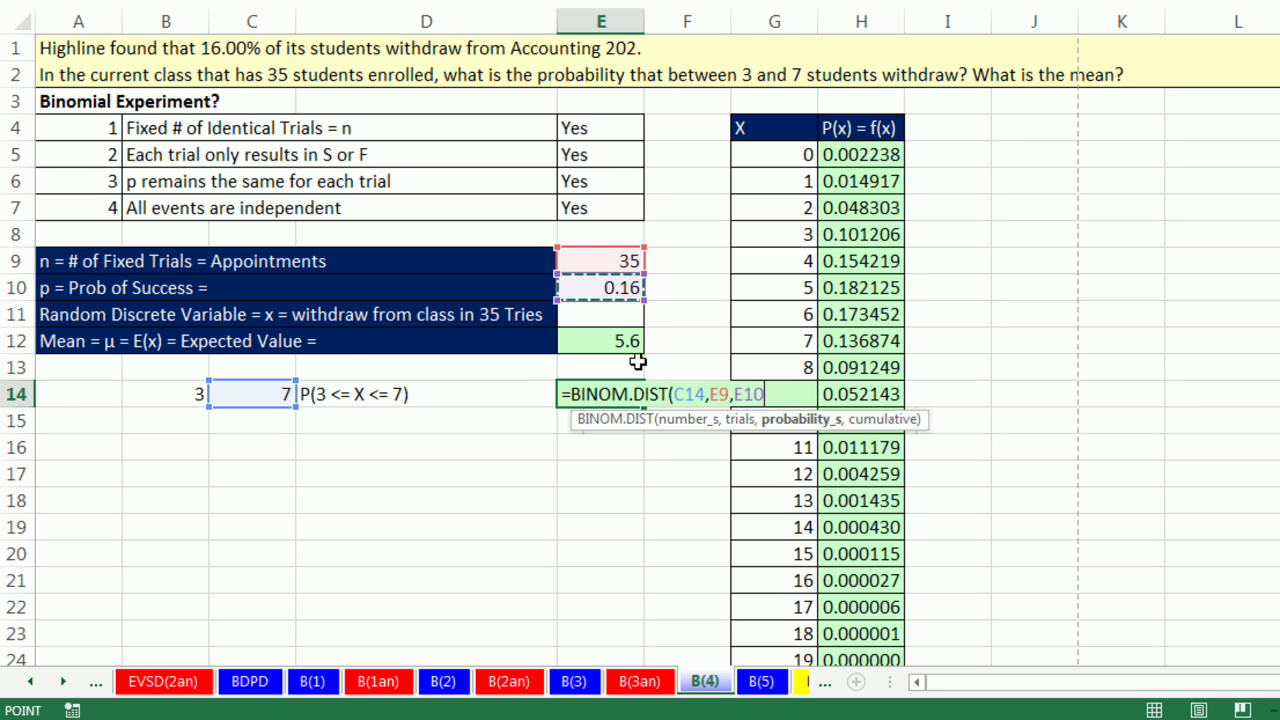
pyautogui.write(',')
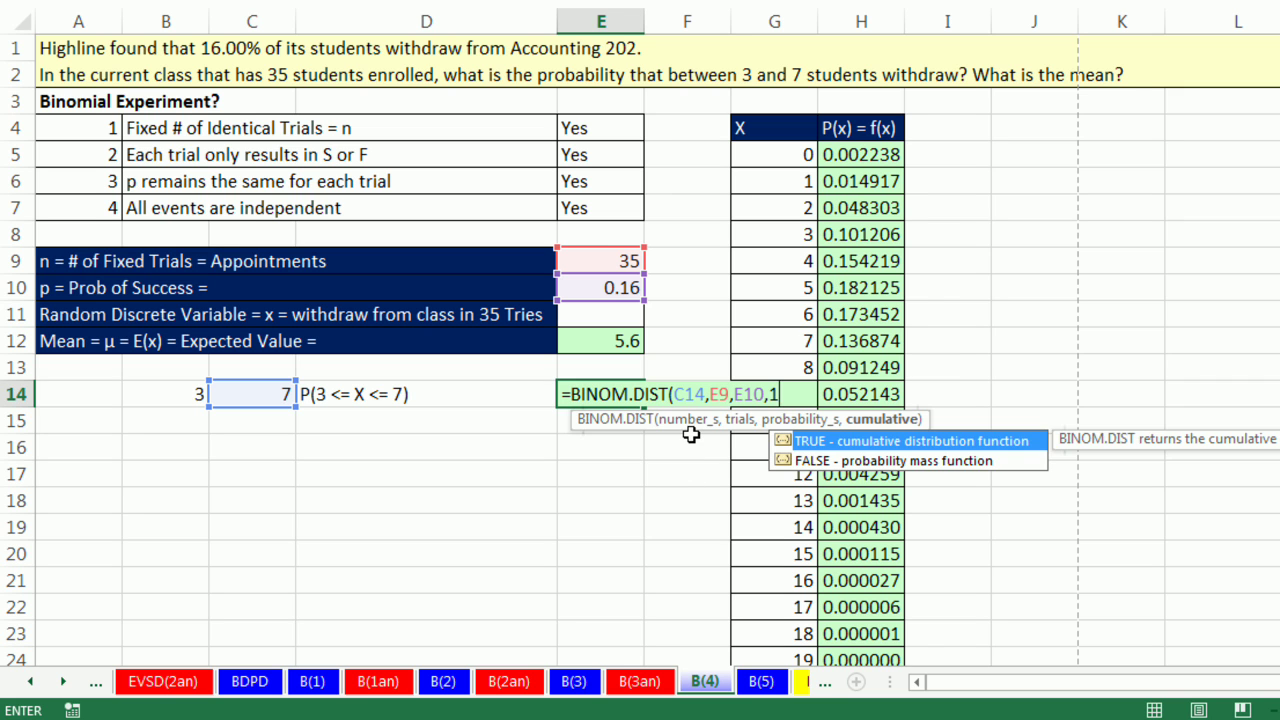
pyautogui.write('1)')
pyautogui.hotkey('ctrl', 'Return')
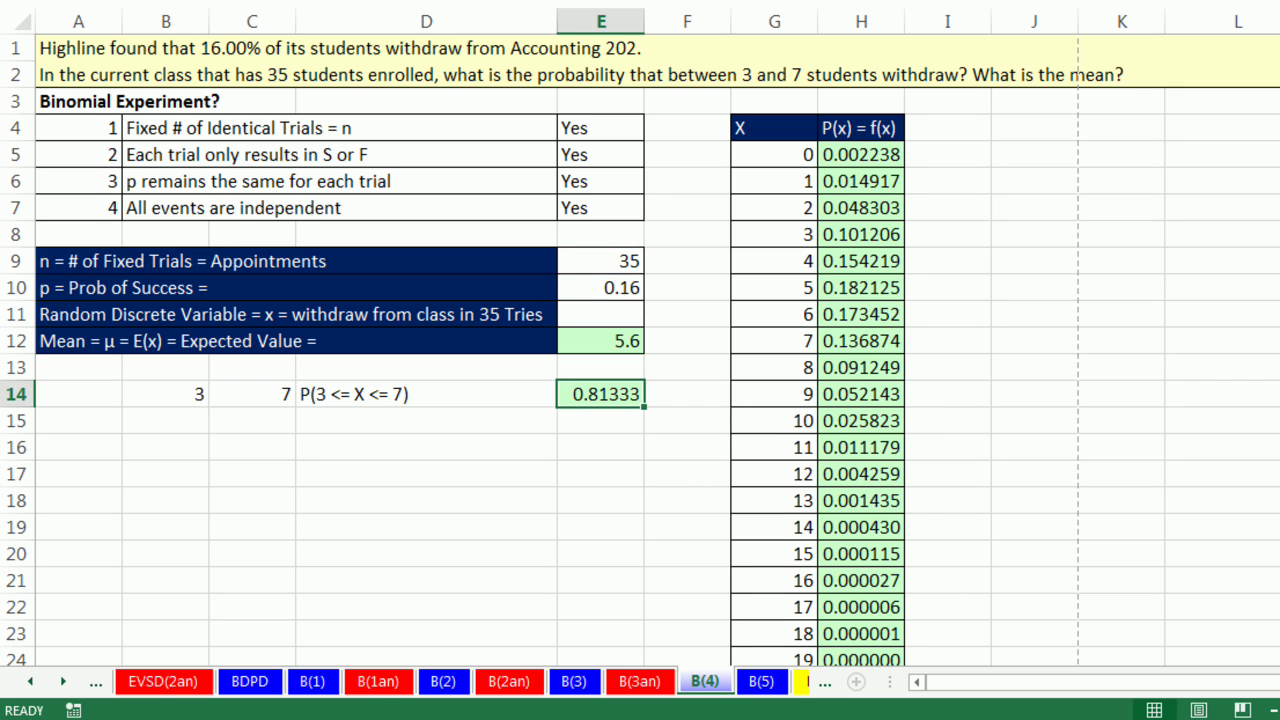
pyautogui.moveTo(840, 155); pyautogui.dragTo(843, 335)
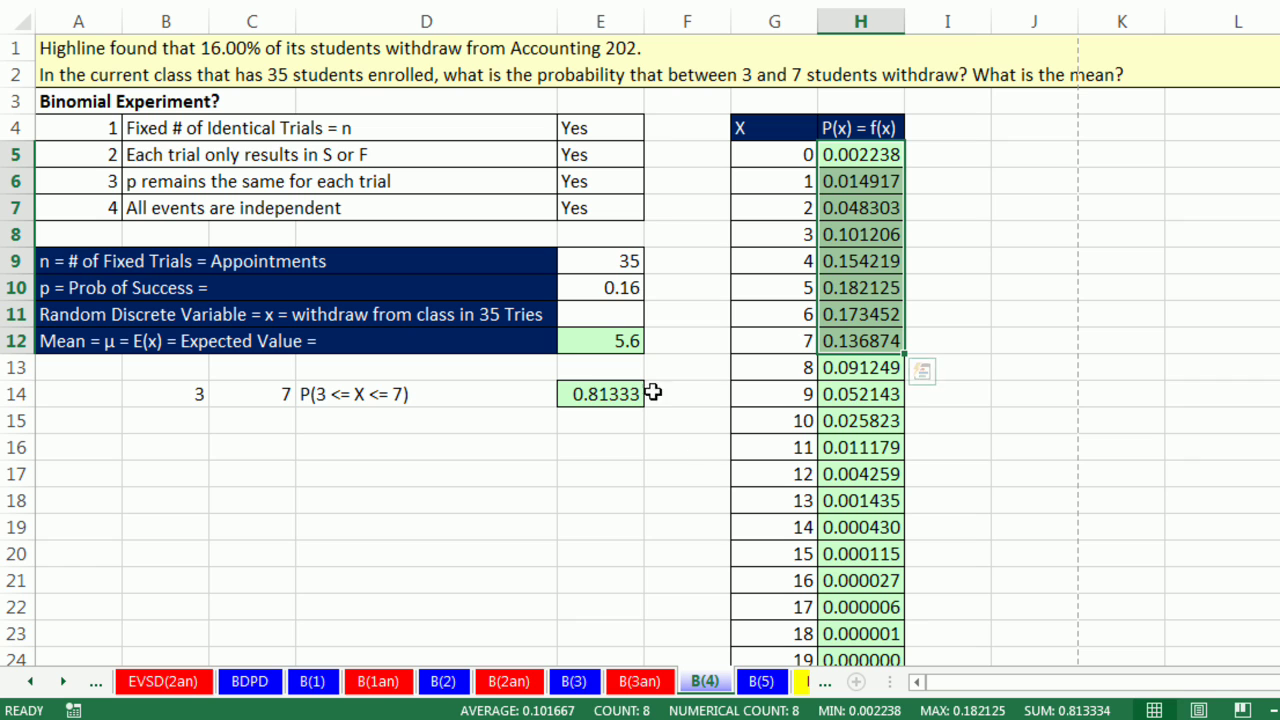
# Extend the E14 formula by subtracting BINOM.DIST(B14-1,E9,E10,1) to get the probability between the two limits
pyautogui.doubleClick(595, 394)
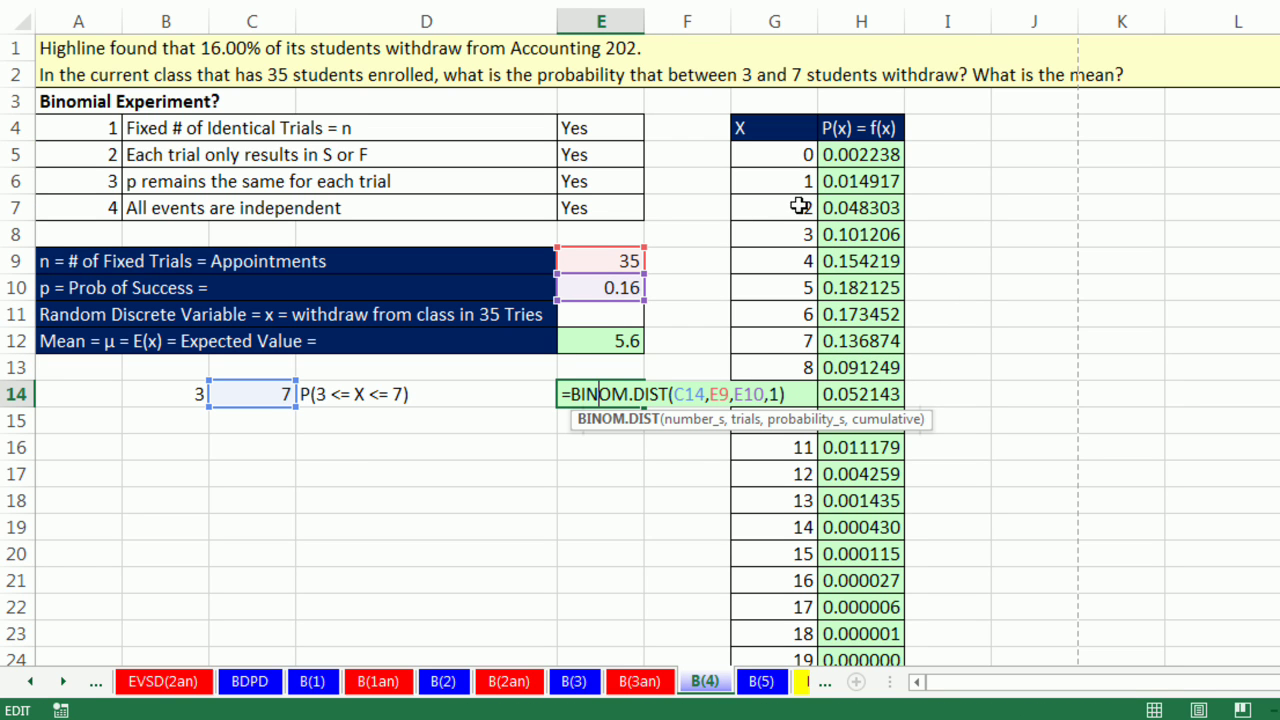
pyautogui.click(808, 395)
pyautogui.write('-BINOM.DIST(')
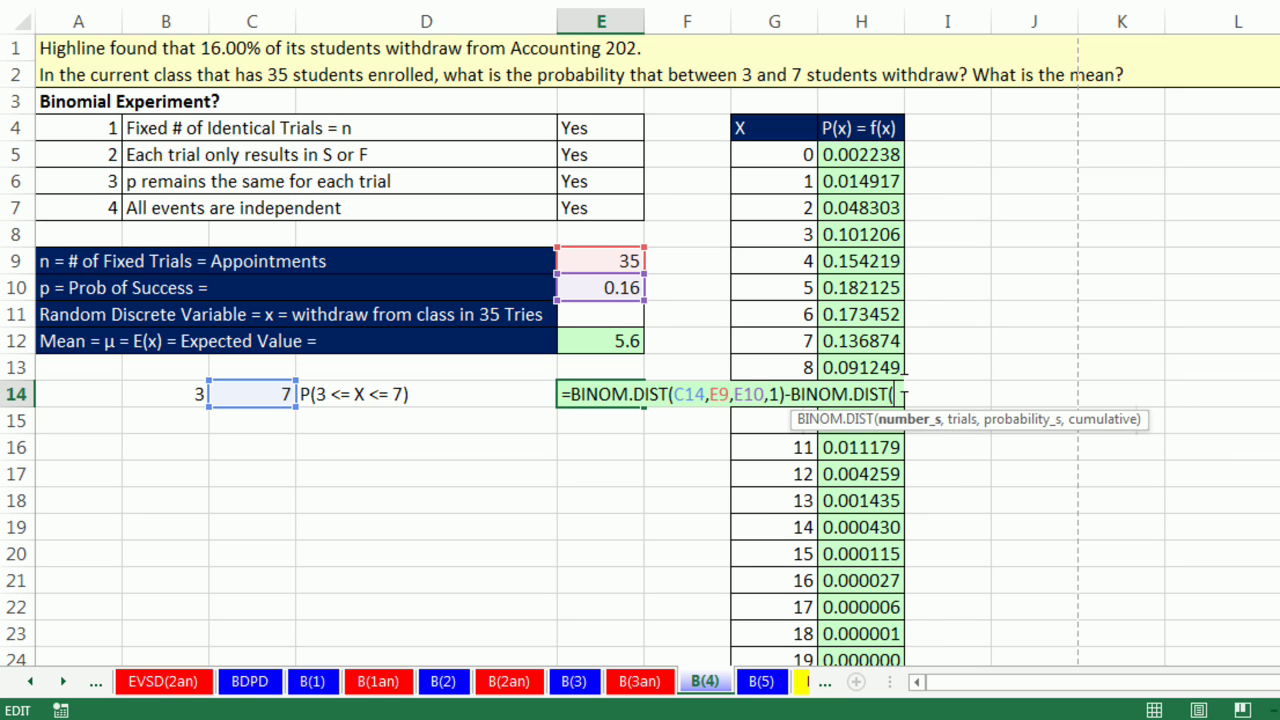
pyautogui.click(181, 397)
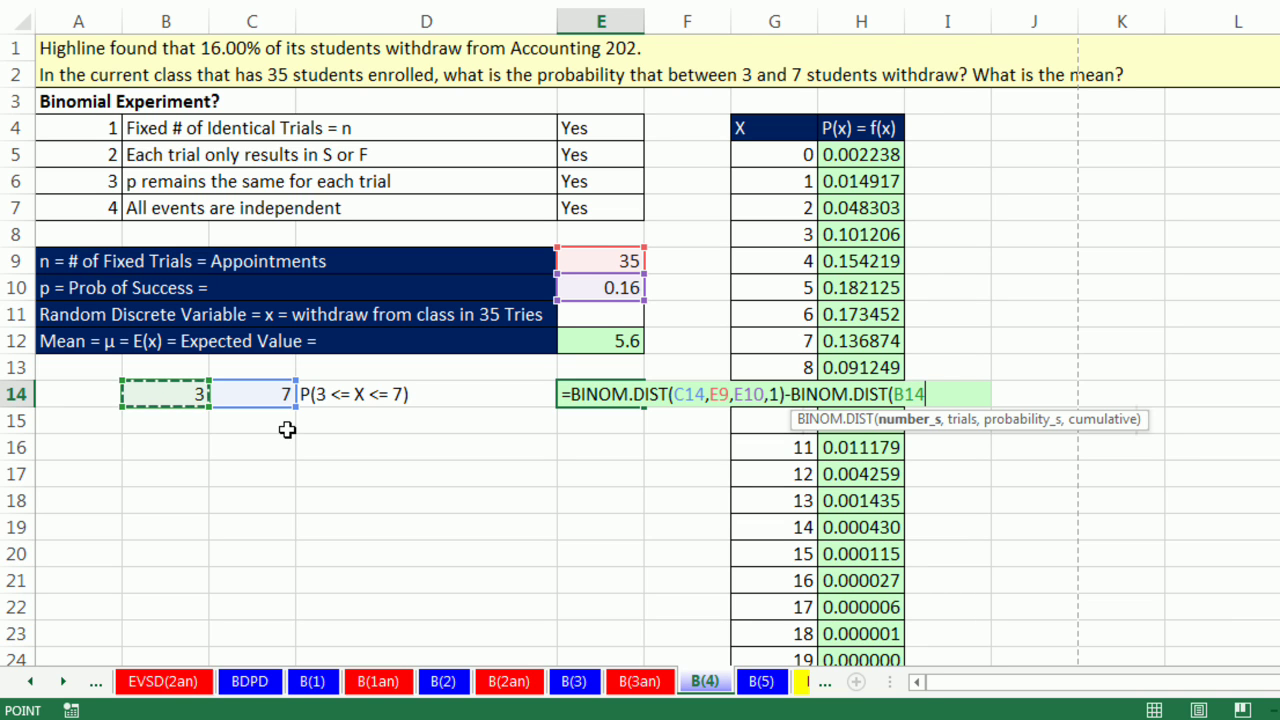
pyautogui.write('-')
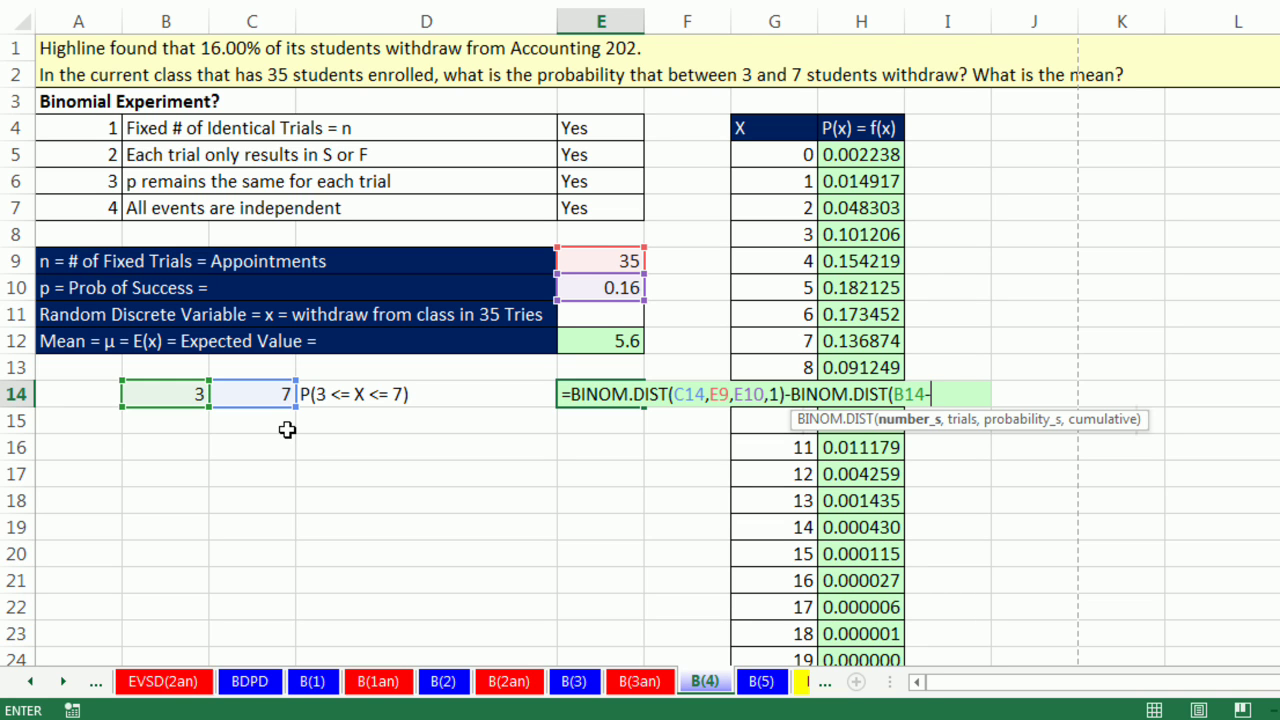
pyautogui.write('1')
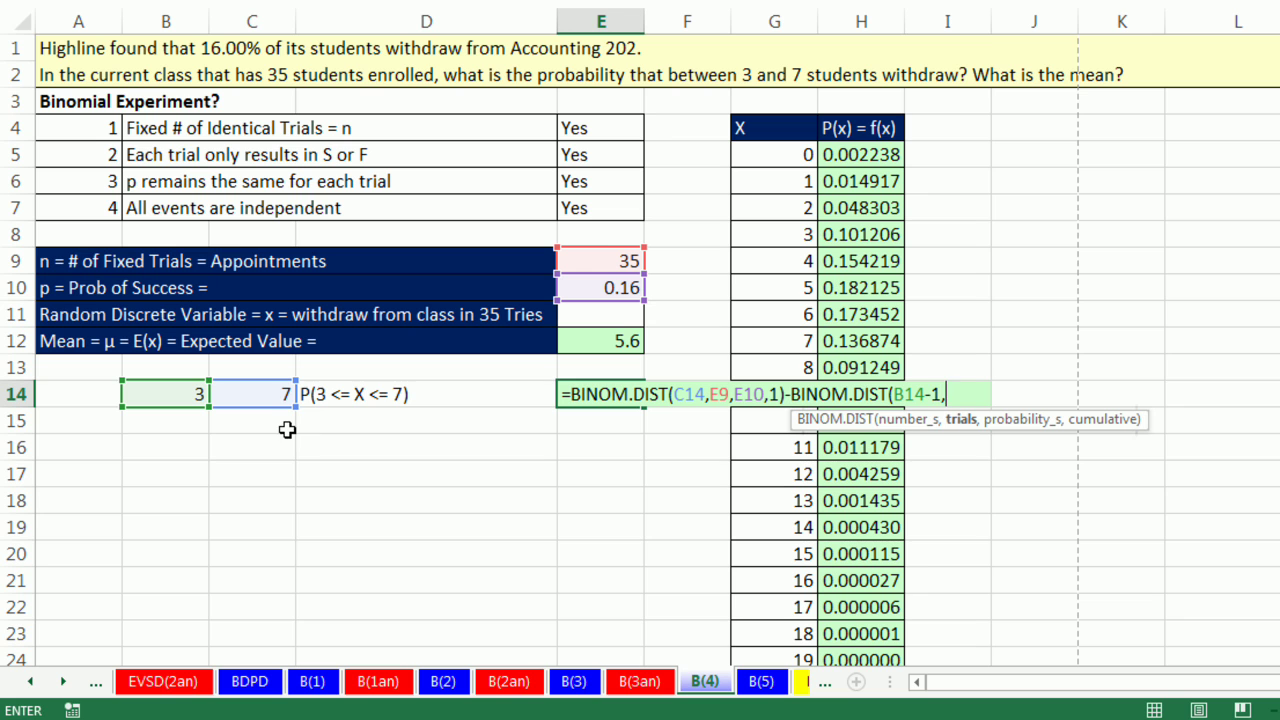
pyautogui.write(',')
pyautogui.click(620, 260)
pyautogui.write(',')
pyautogui.click(610, 293)
pyautogui.write(',1)')
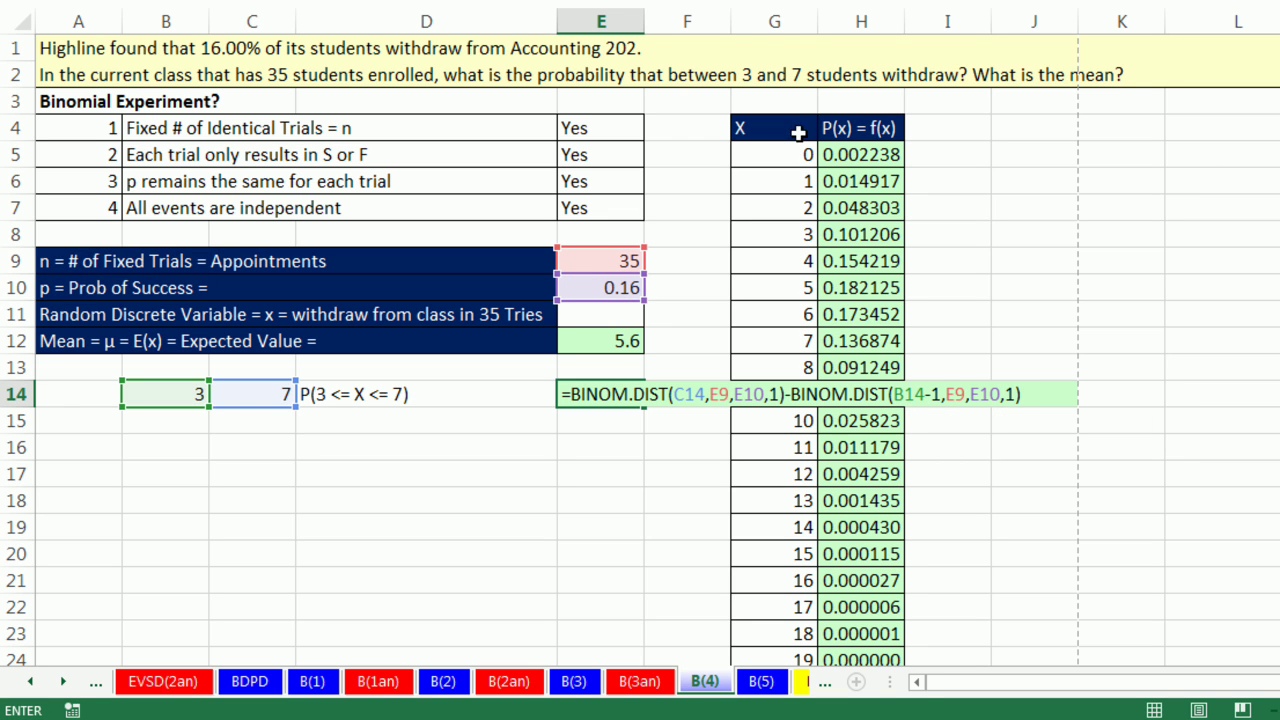
pyautogui.hotkey('ctrl', 'Return')
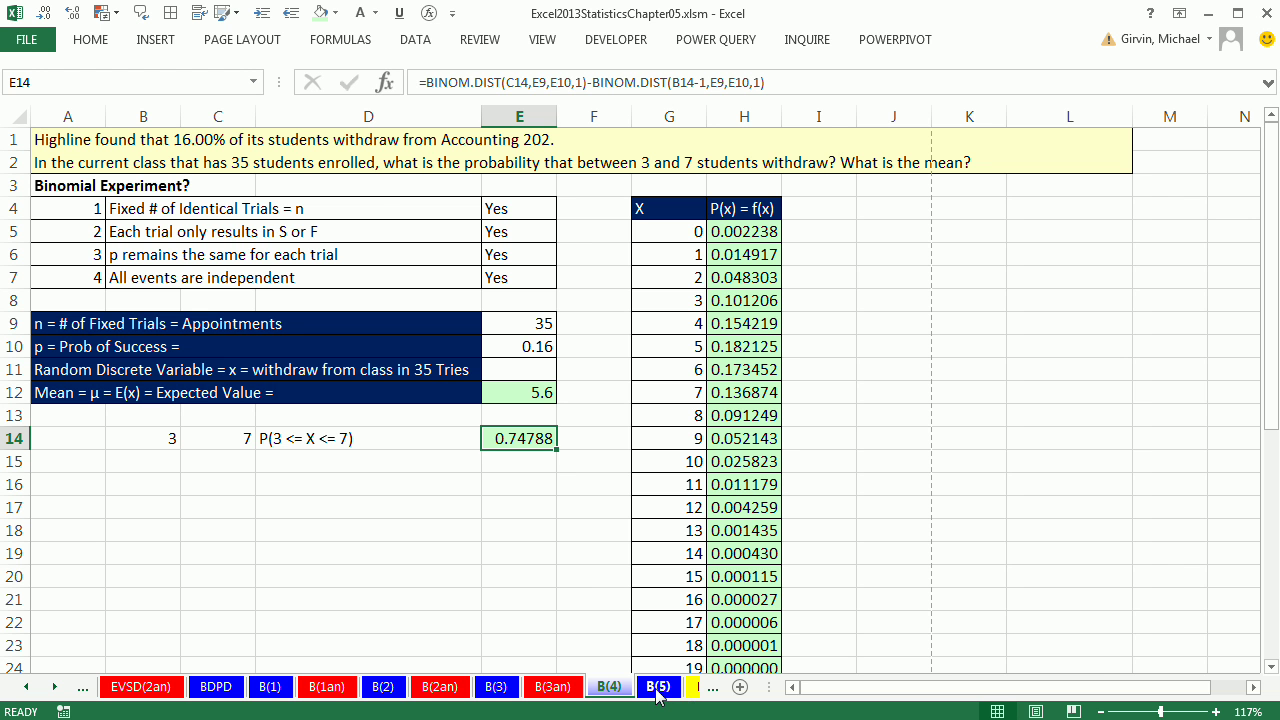
# On sheet B(5), raise the number of trials n in B1 through 20, 25, 35, 45 and 55 to compare the binomial charts
pyautogui.click(658, 687)
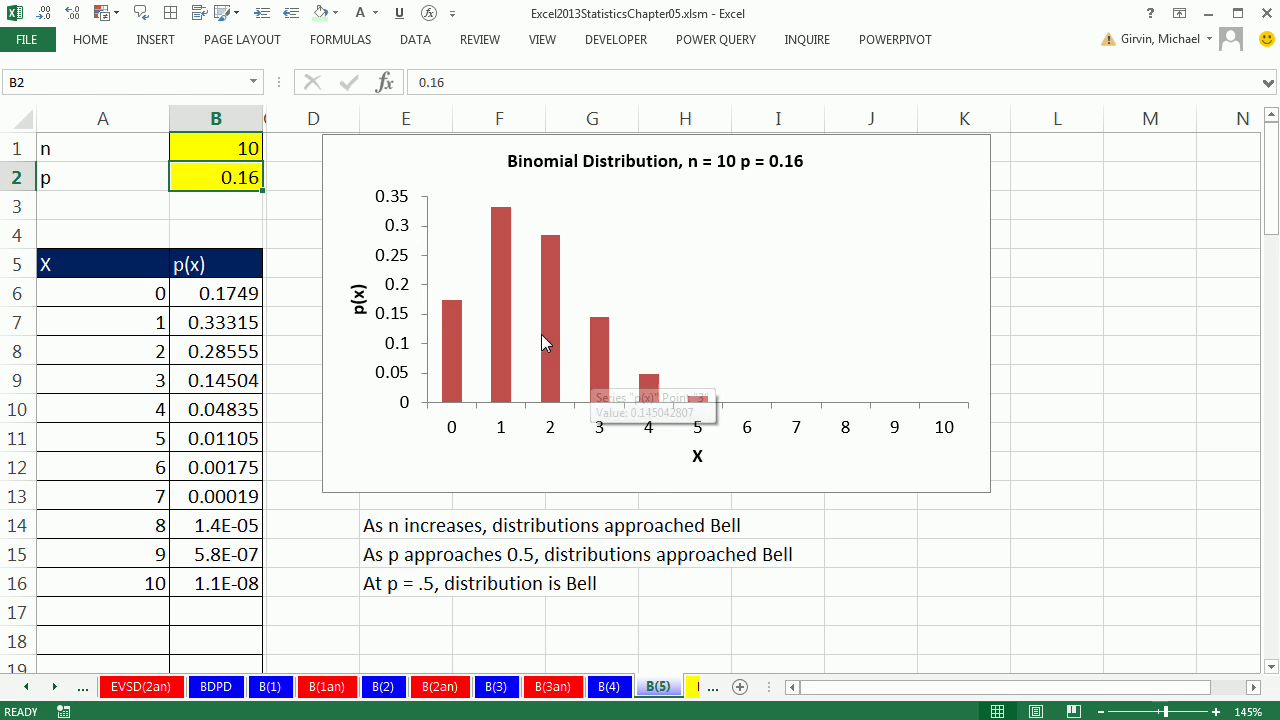
pyautogui.click(224, 146)
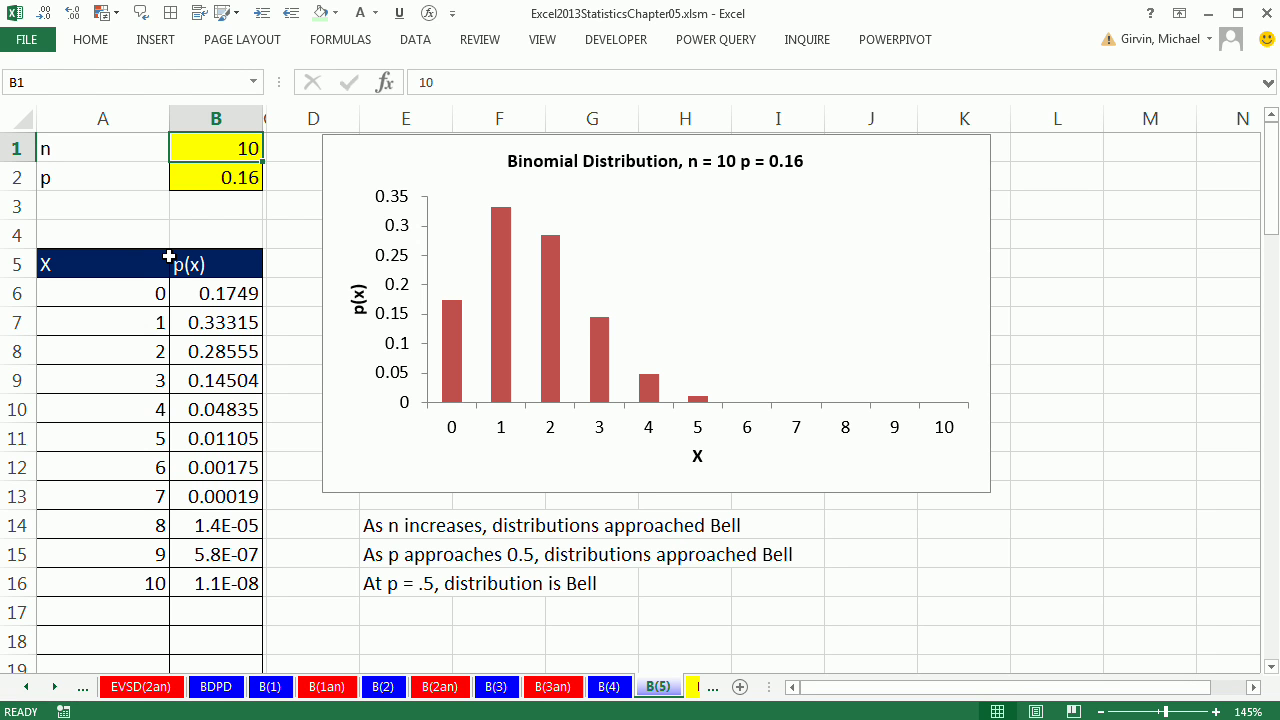
pyautogui.write('20')
pyautogui.hotkey('ctrl', 'Return')
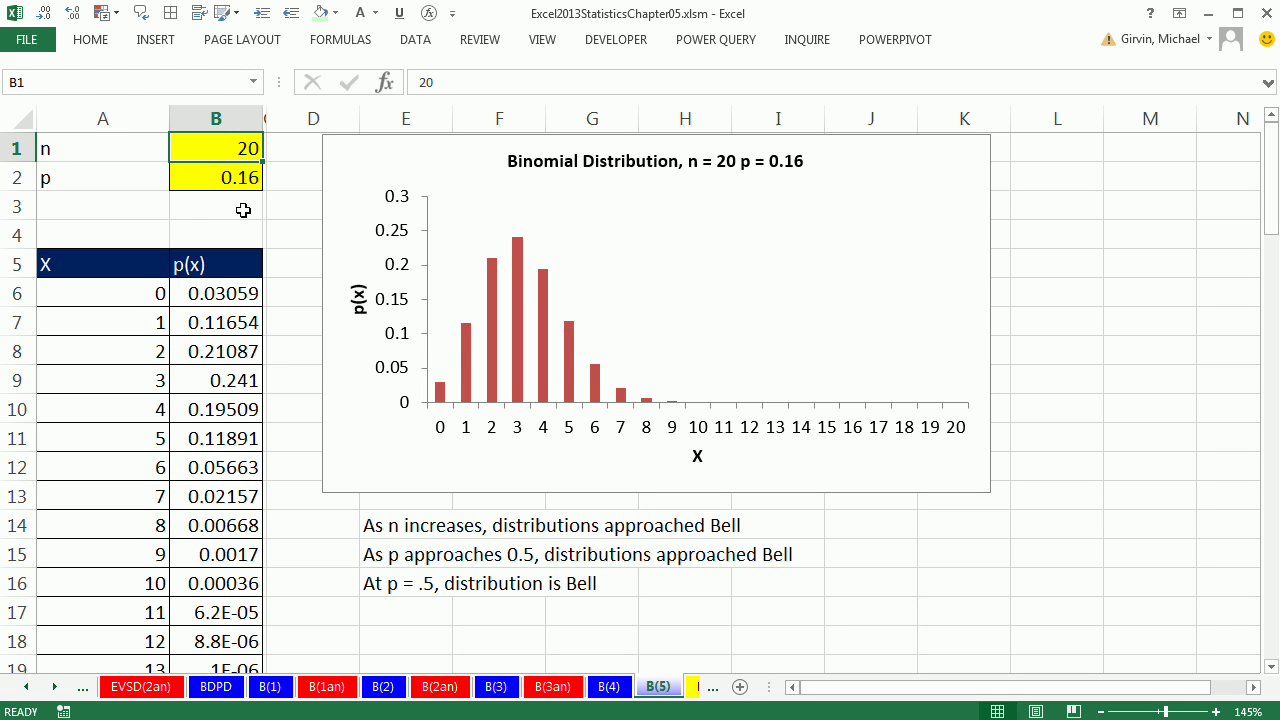
pyautogui.write('25')
pyautogui.hotkey('ctrl', 'Return')
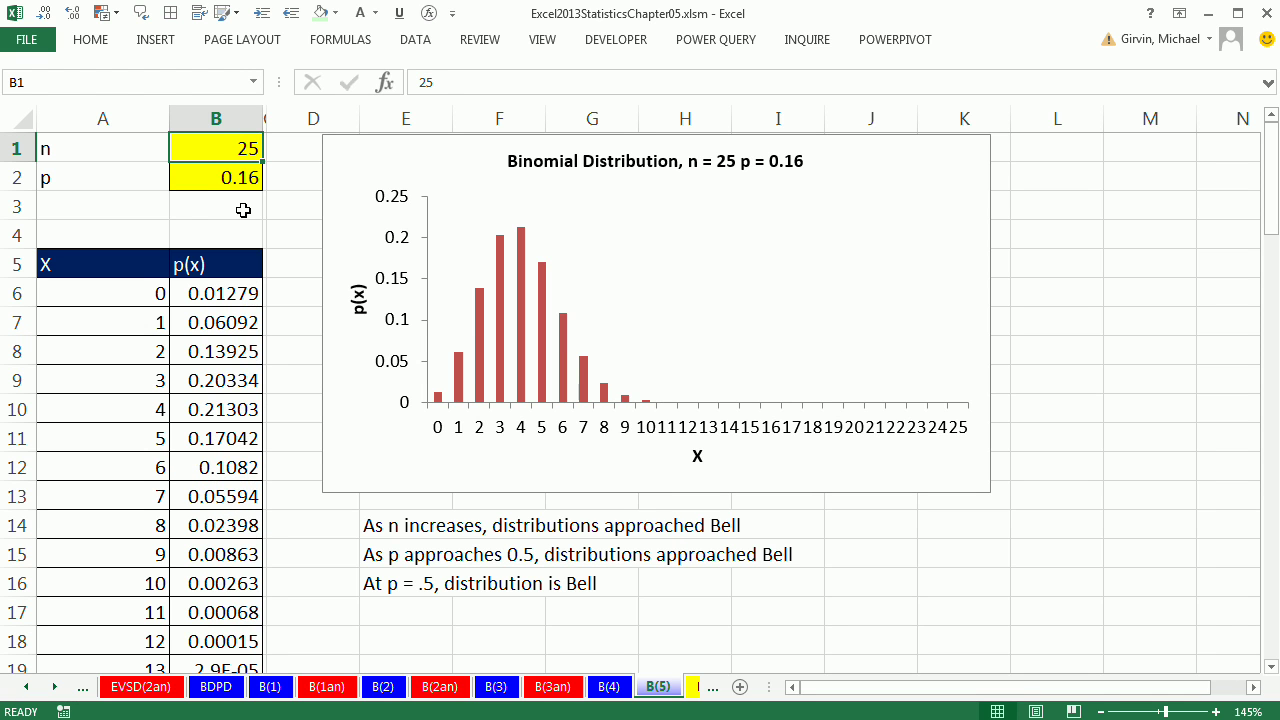
pyautogui.write('35')
pyautogui.hotkey('ctrl', 'Return')
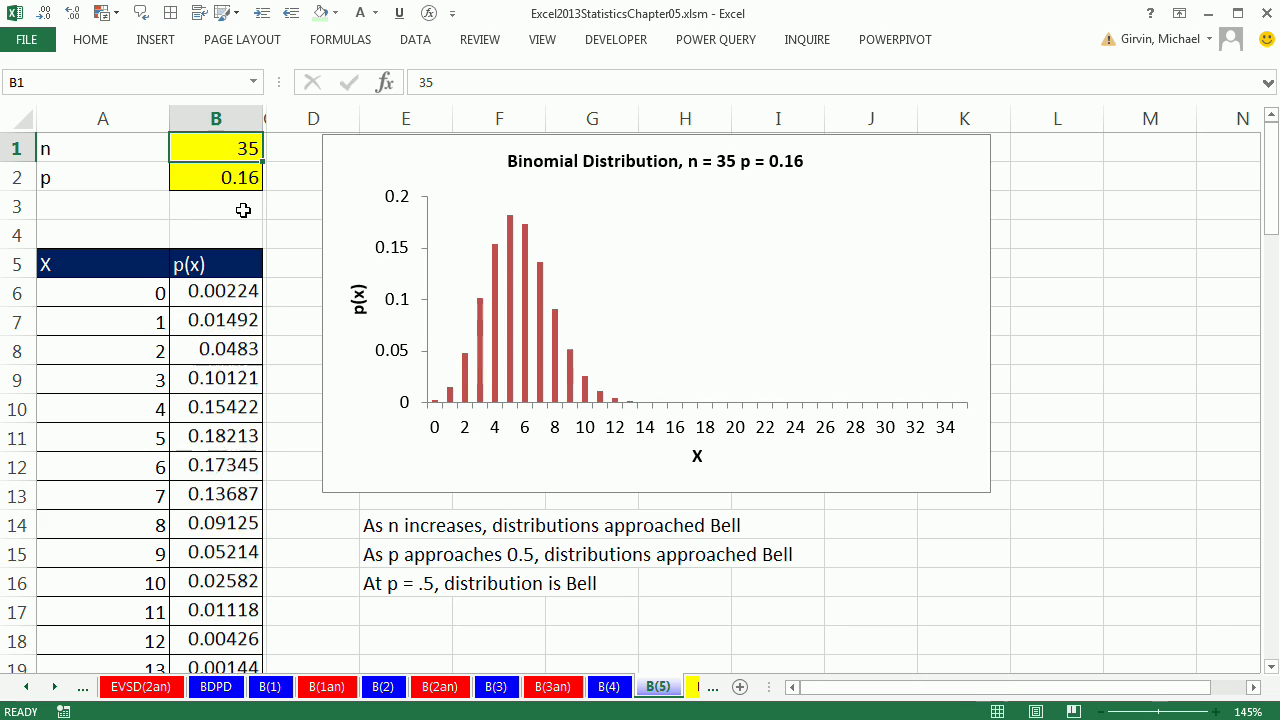
pyautogui.write('45')
pyautogui.hotkey('ctrl', 'Return')
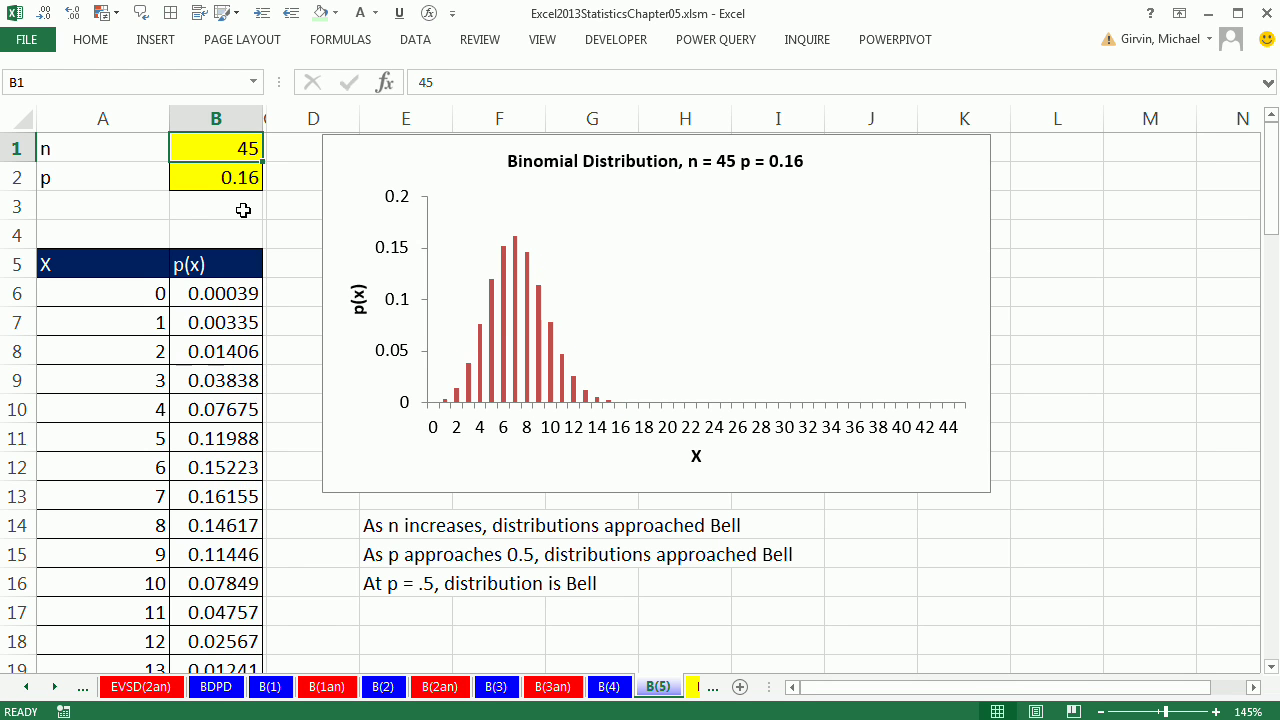
pyautogui.write('55')
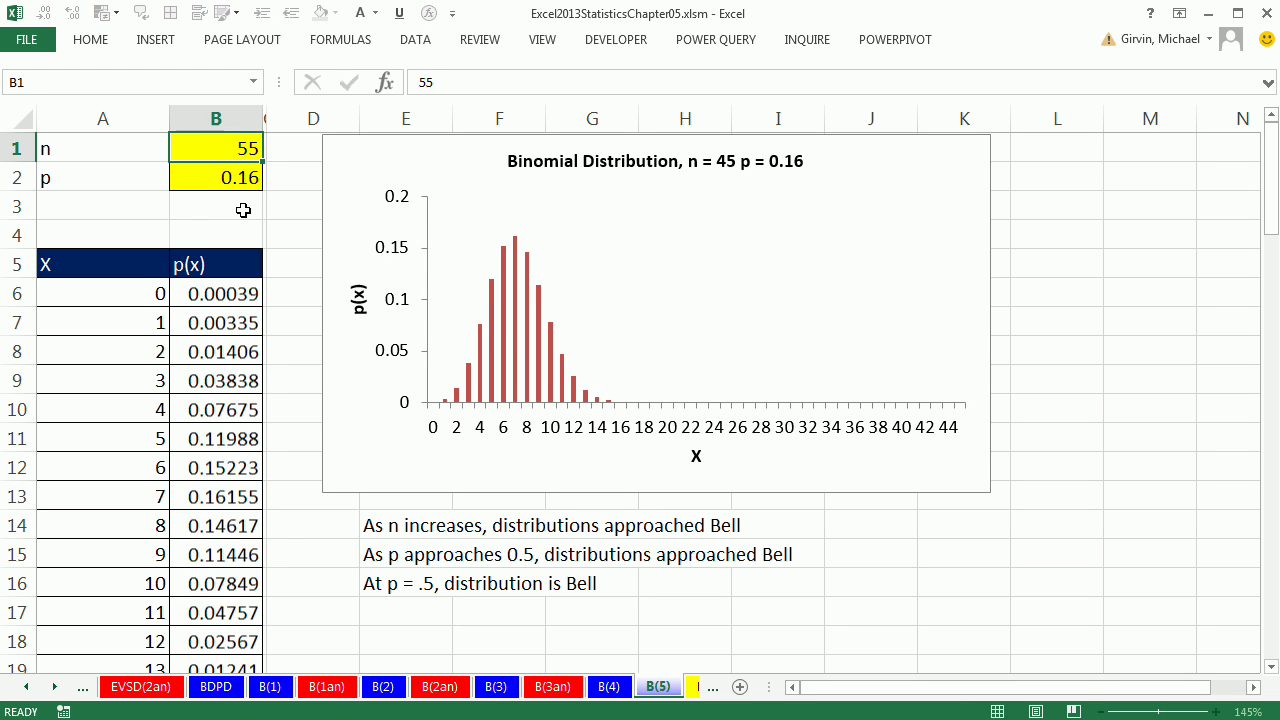
pyautogui.hotkey('ctrl', 'Return')
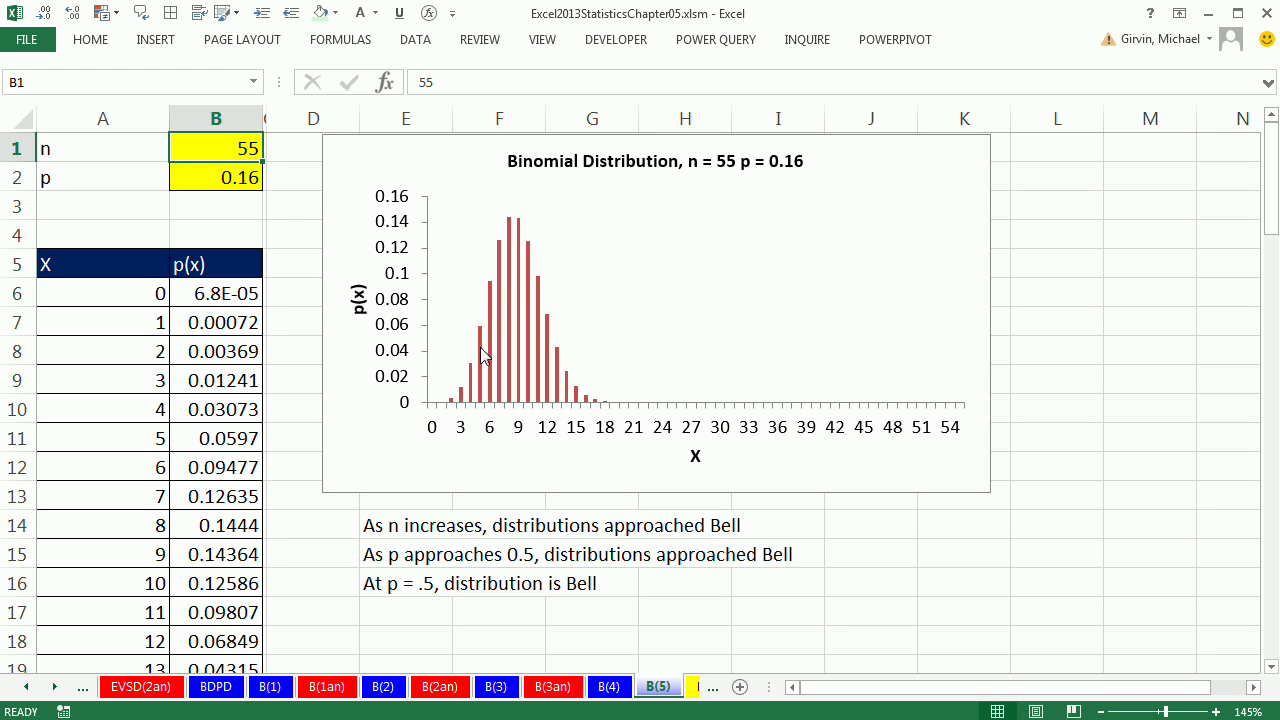
# Set n in B1 to 10, then 75, and back to 10 to contrast the distribution shapes
pyautogui.write('10')
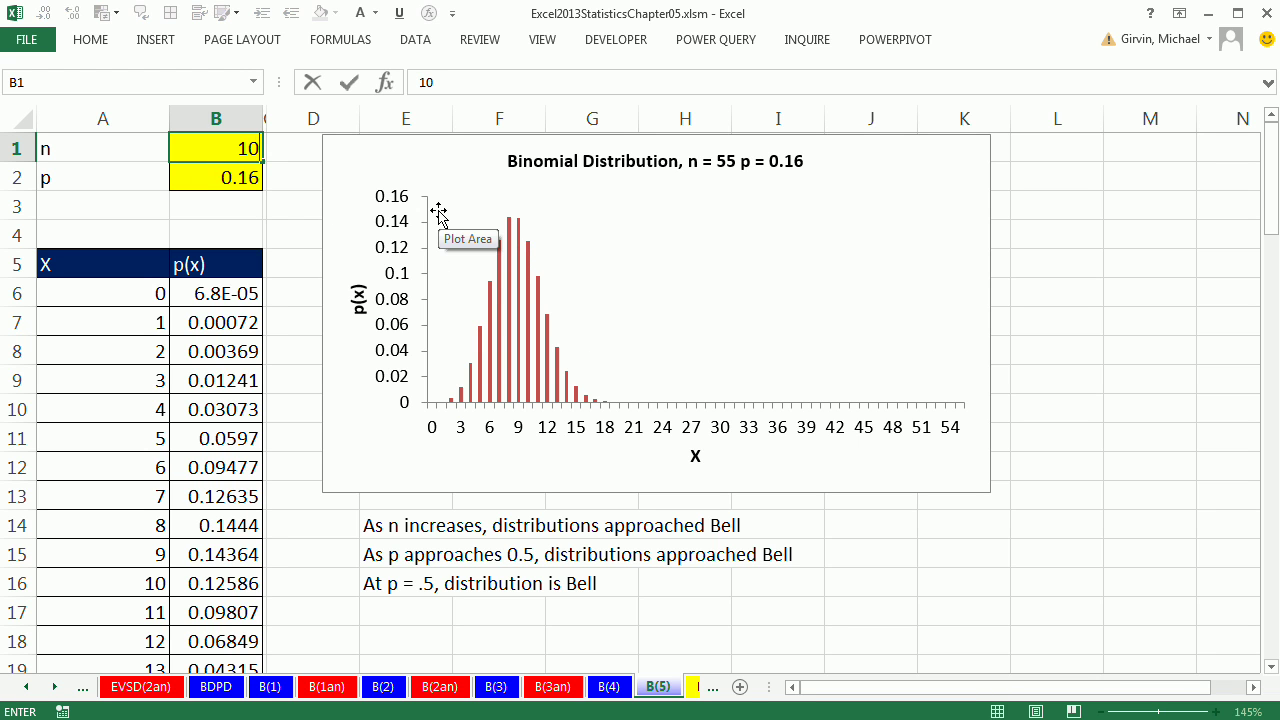
pyautogui.hotkey('ctrl', 'Return')
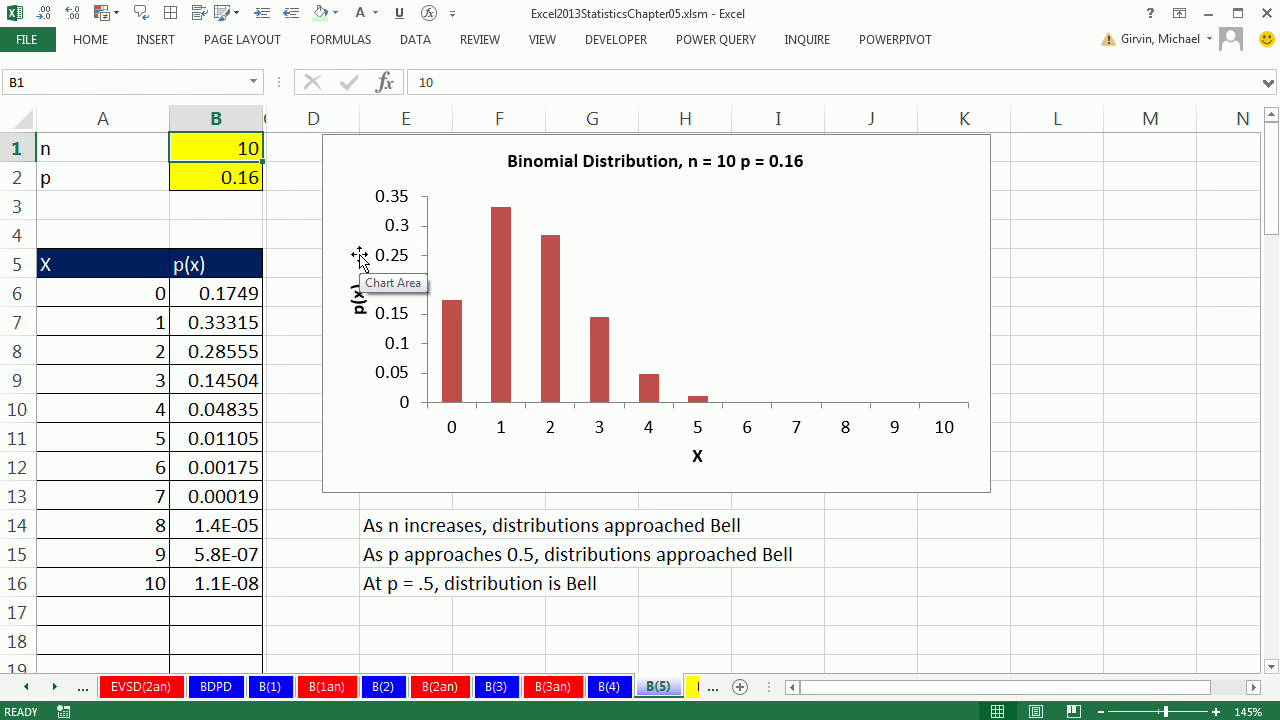
pyautogui.write('75')
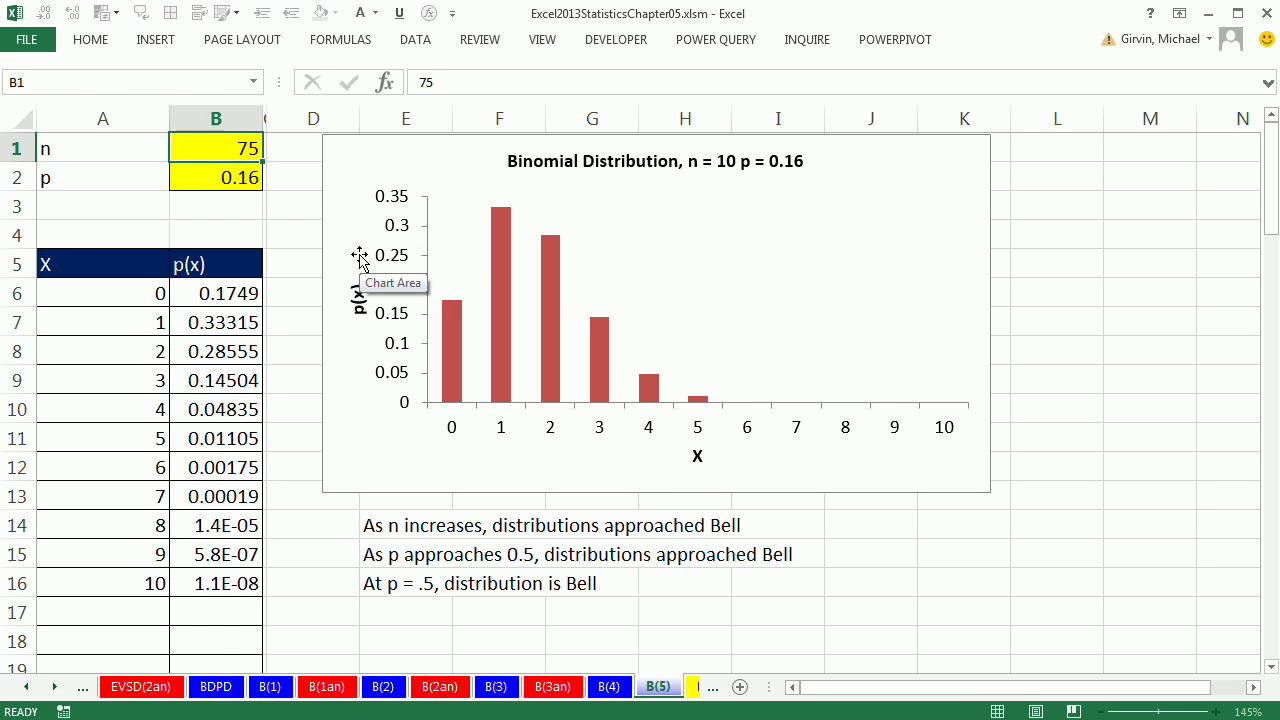
pyautogui.hotkey('ctrl', 'Return')
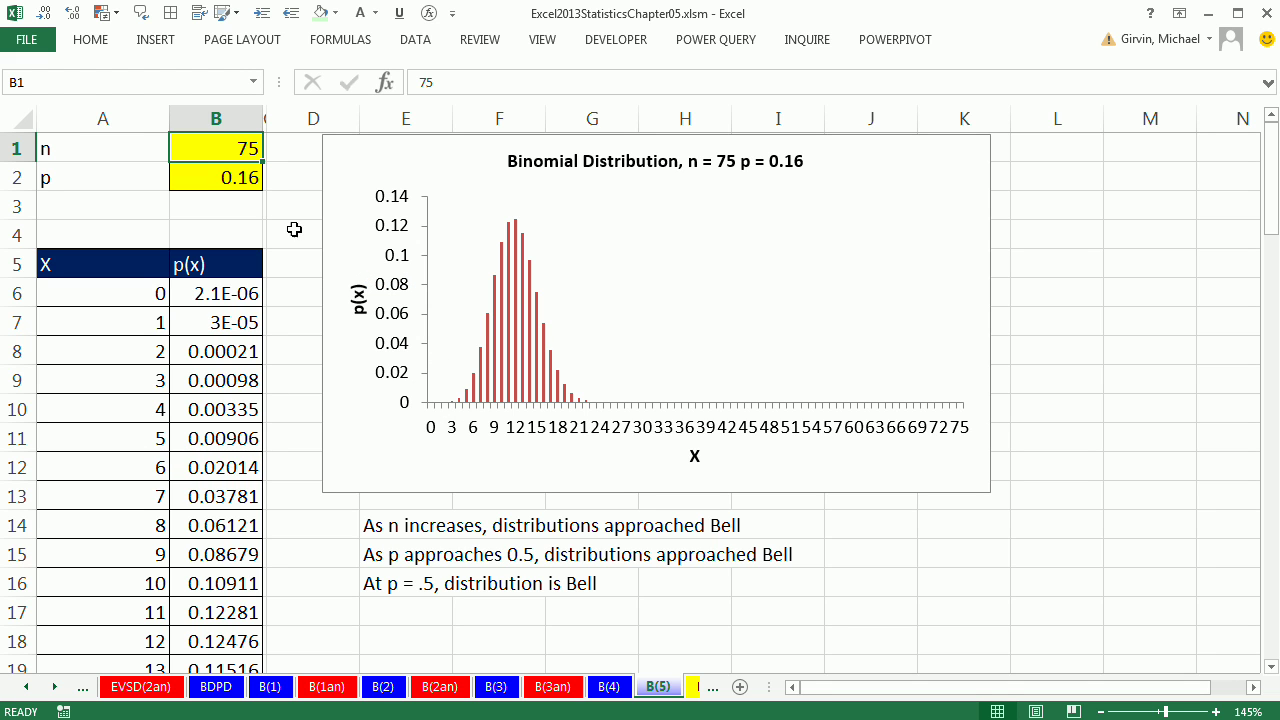
pyautogui.write('10')
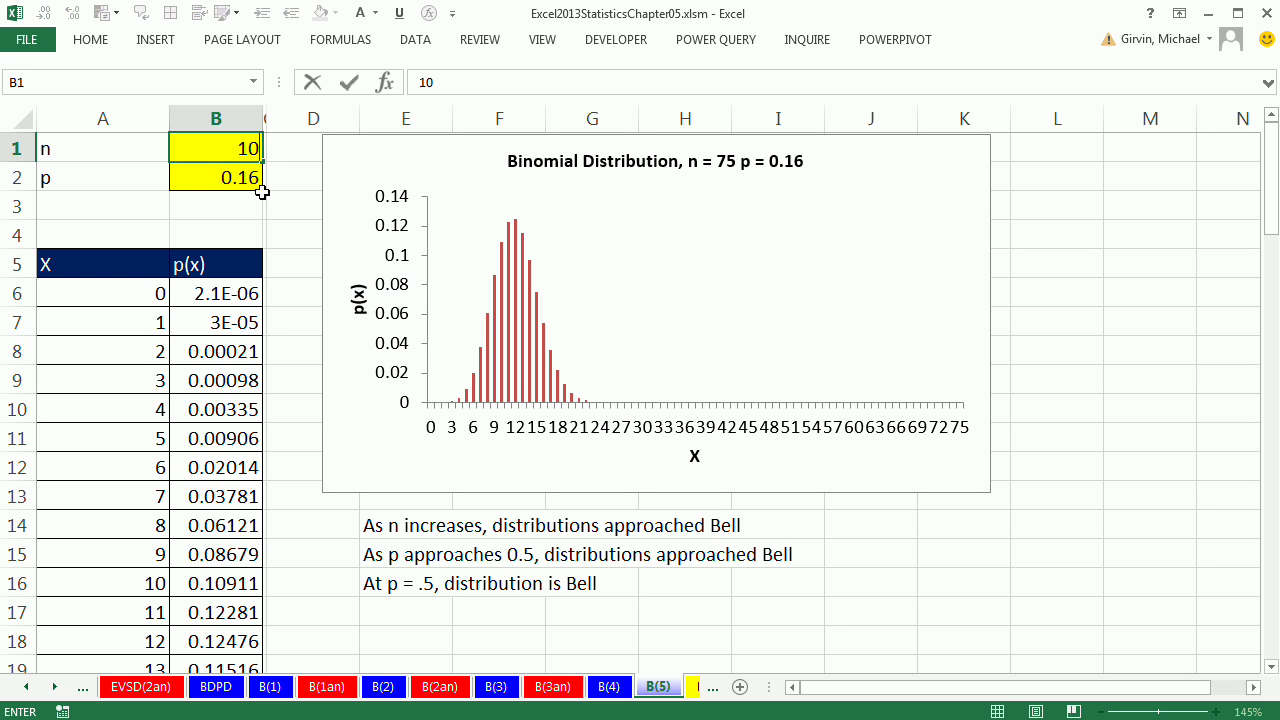
pyautogui.hotkey('ctrl', 'Return')
# Raise the success probability p in B2 through 0.25, 0.35, 0.45 and 0.5 to compare the chart's shape
pyautogui.click(252, 184)
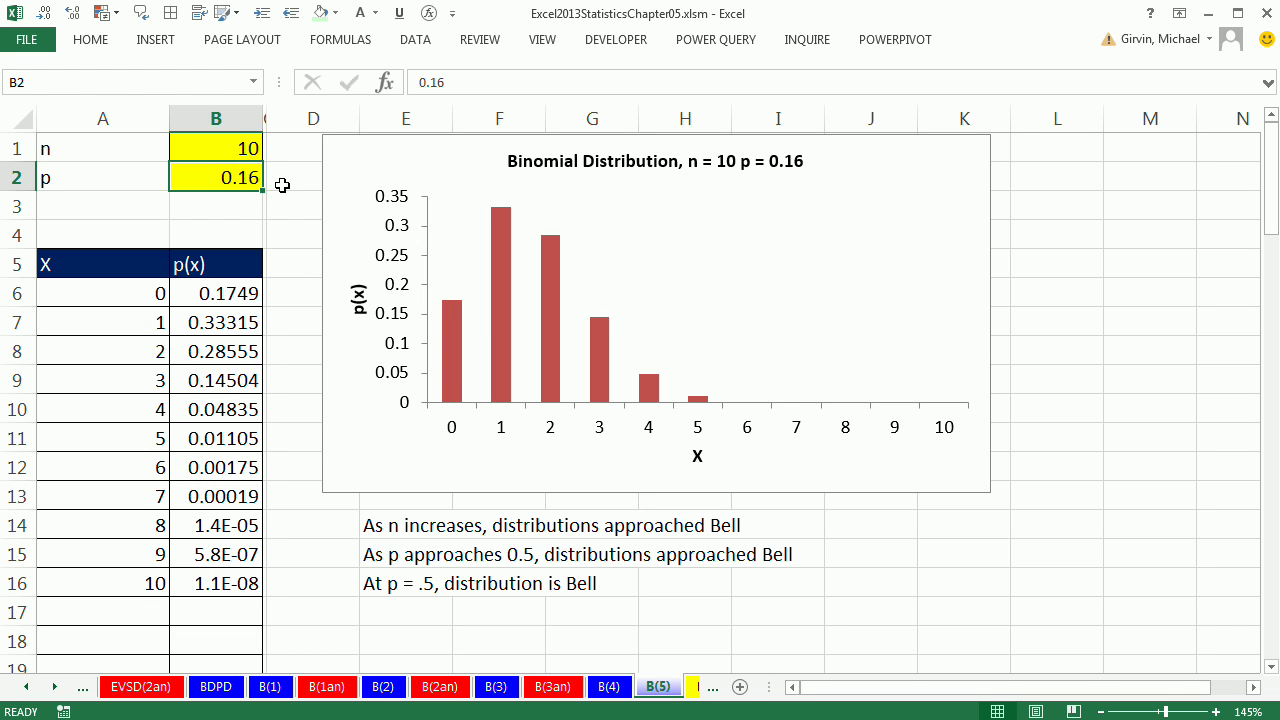
pyautogui.write('.25')
pyautogui.hotkey('ctrl', 'Return')
pyautogui.write('.35')
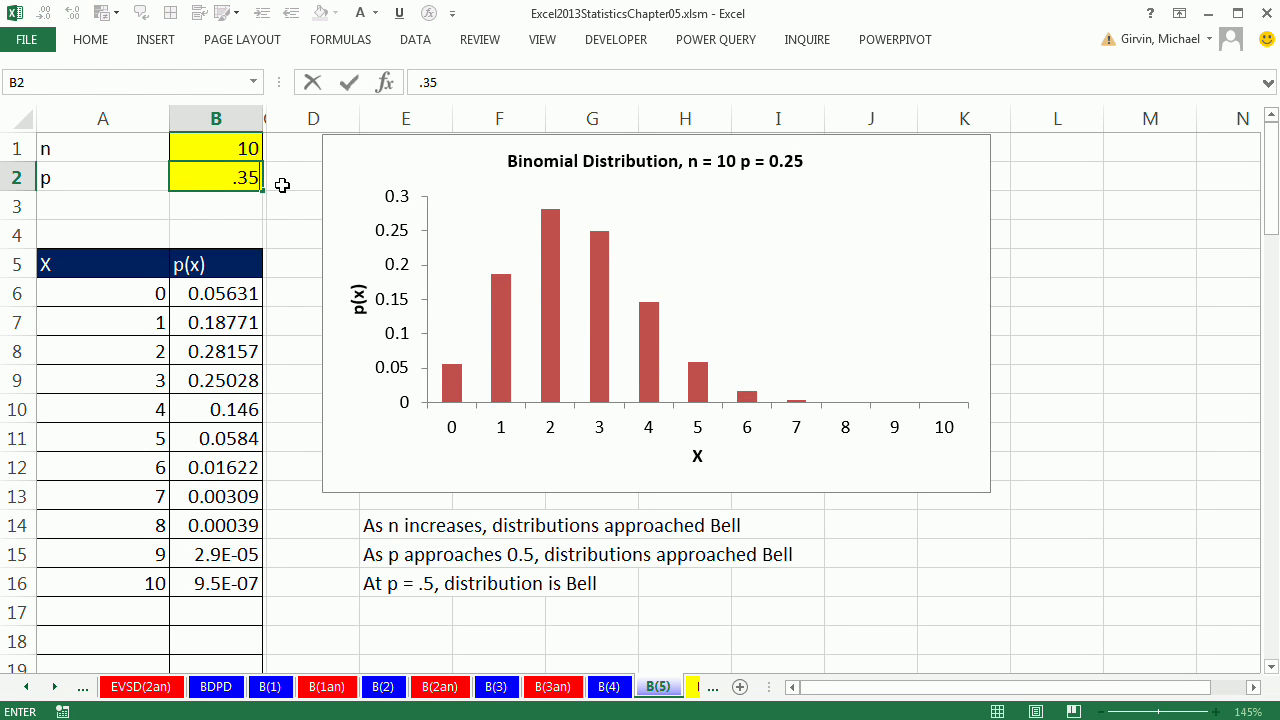
pyautogui.hotkey('ctrl', 'Return')
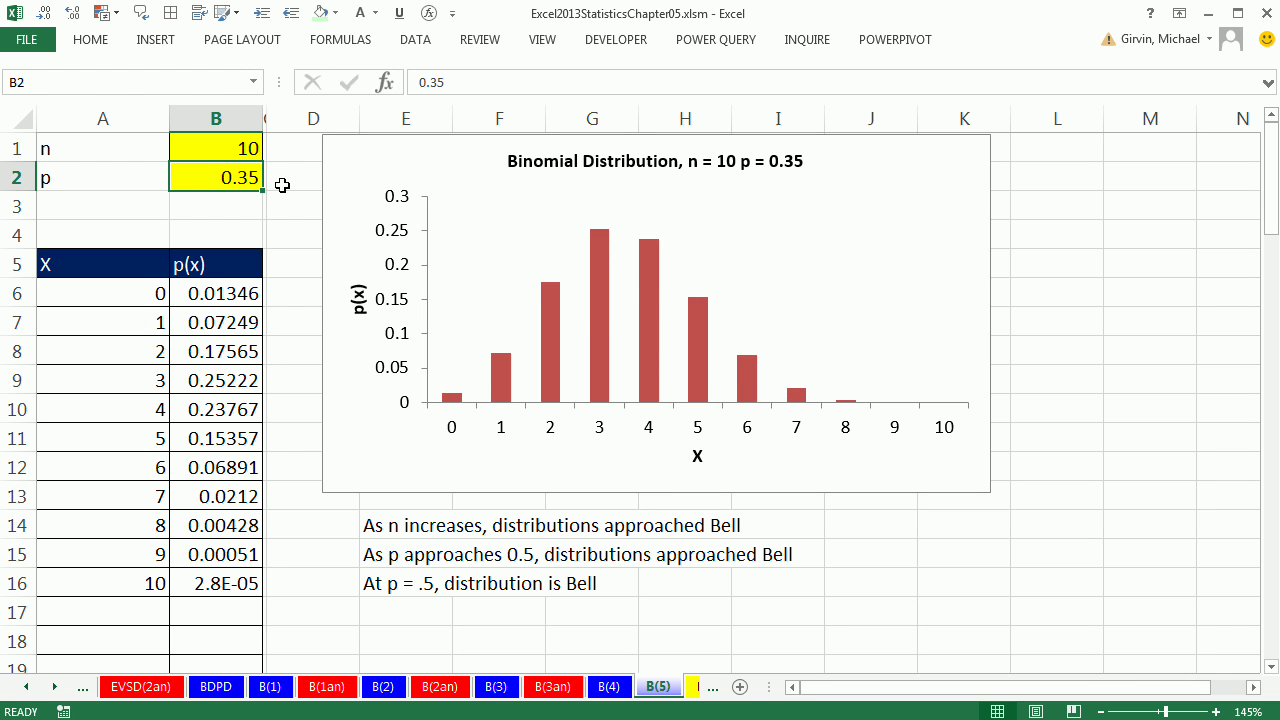
pyautogui.write('.45')
pyautogui.hotkey('ctrl', 'Return')
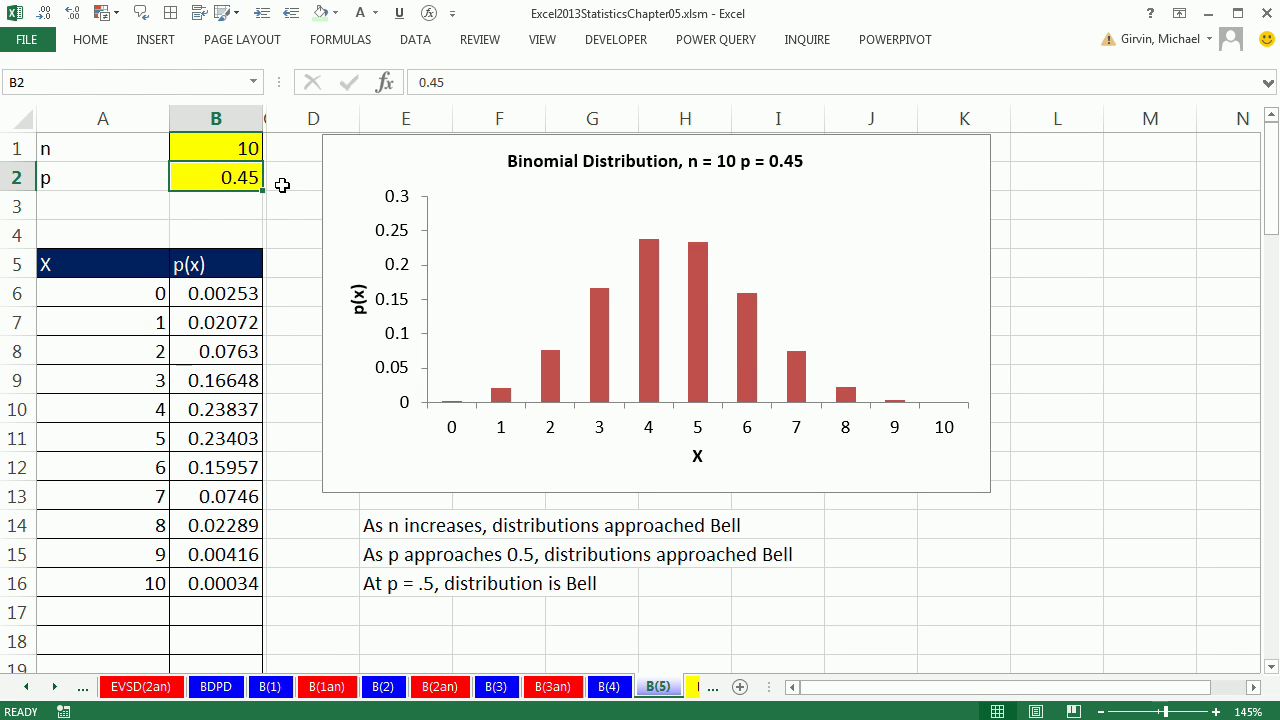
pyautogui.write('.5')
pyautogui.hotkey('ctrl', 'Return')
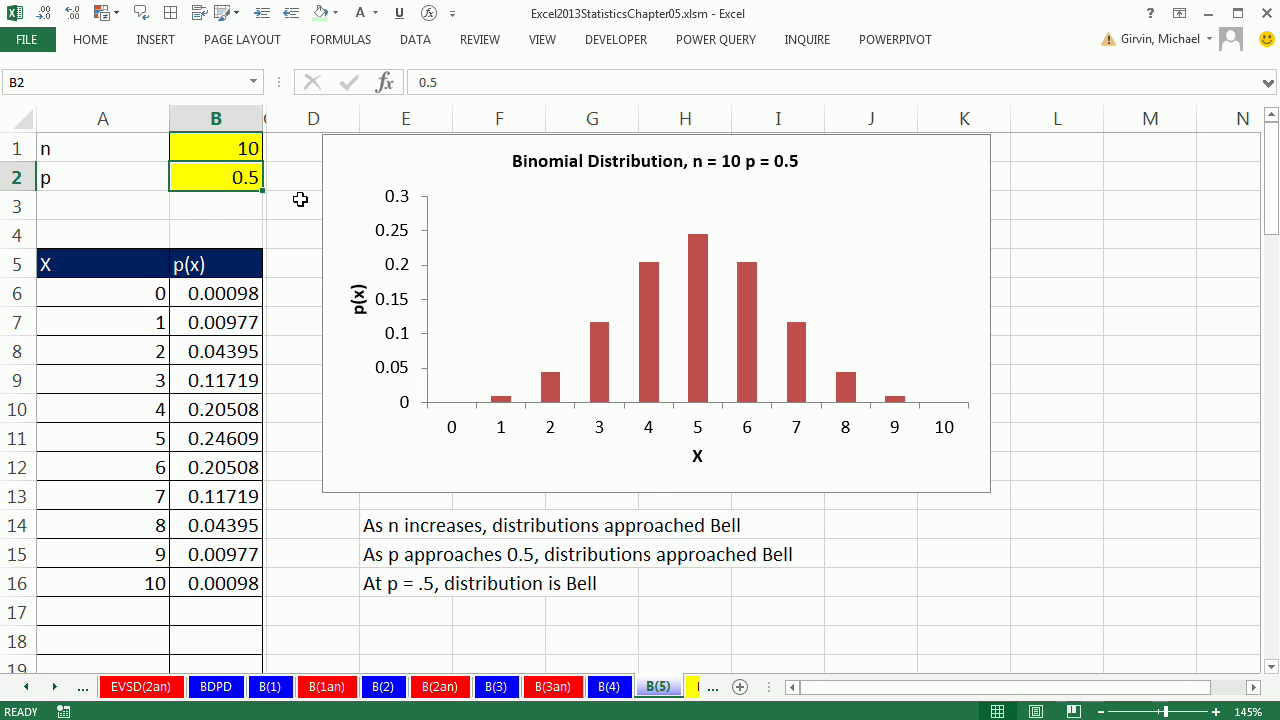
# Set n in B1 to 85 and review the n and p inputs against the chart
pyautogui.click(255, 151)
pyautogui.write('85')
pyautogui.hotkey('ctrl', 'Return')
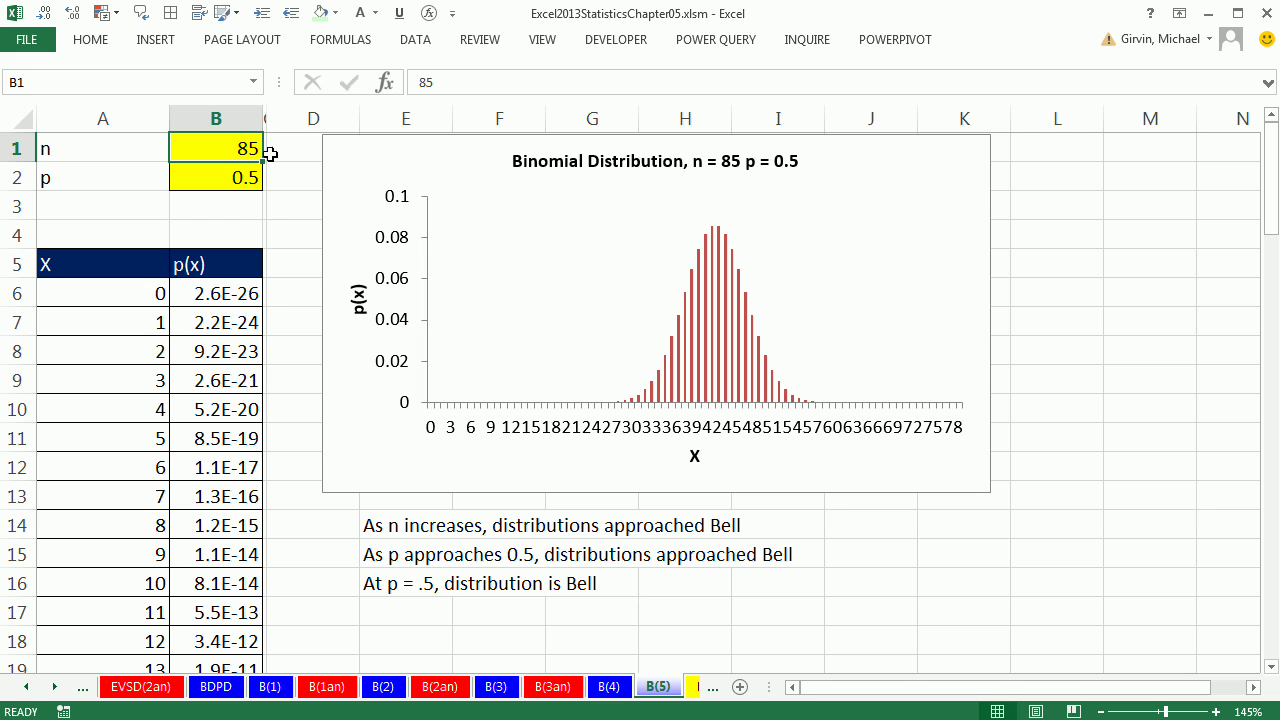
pyautogui.click(222, 180)
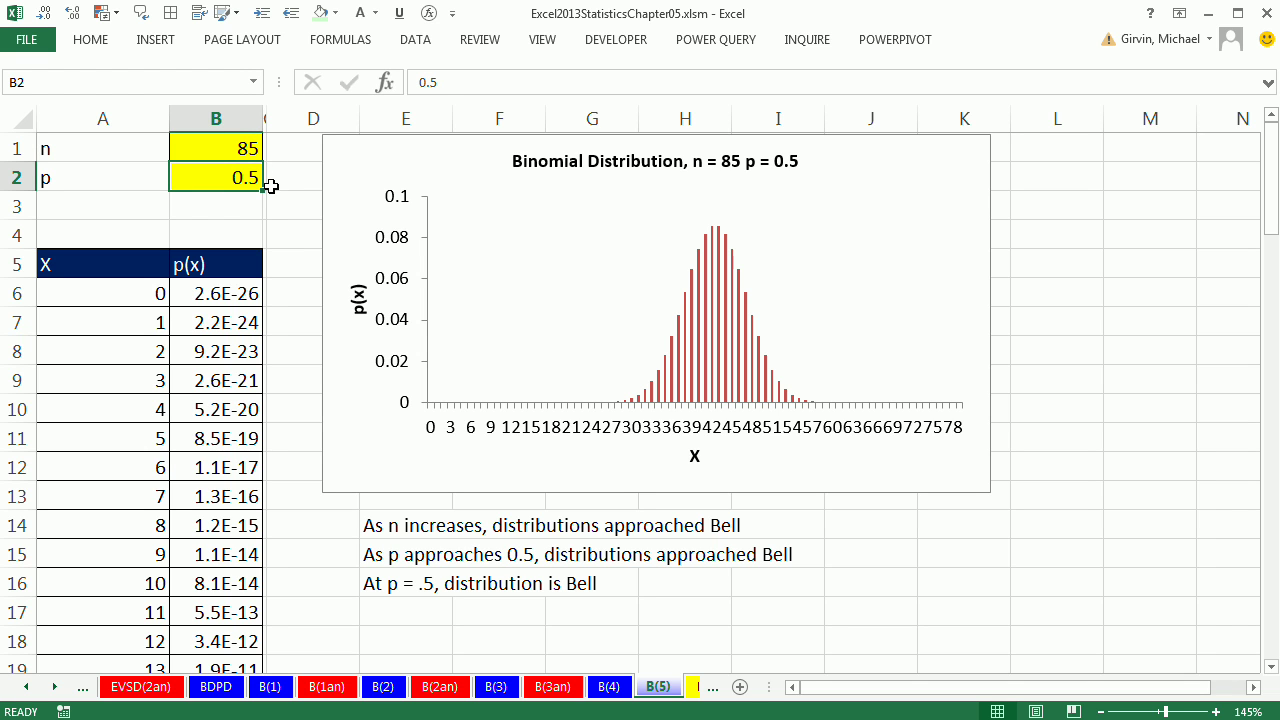
pyautogui.click(200, 148)
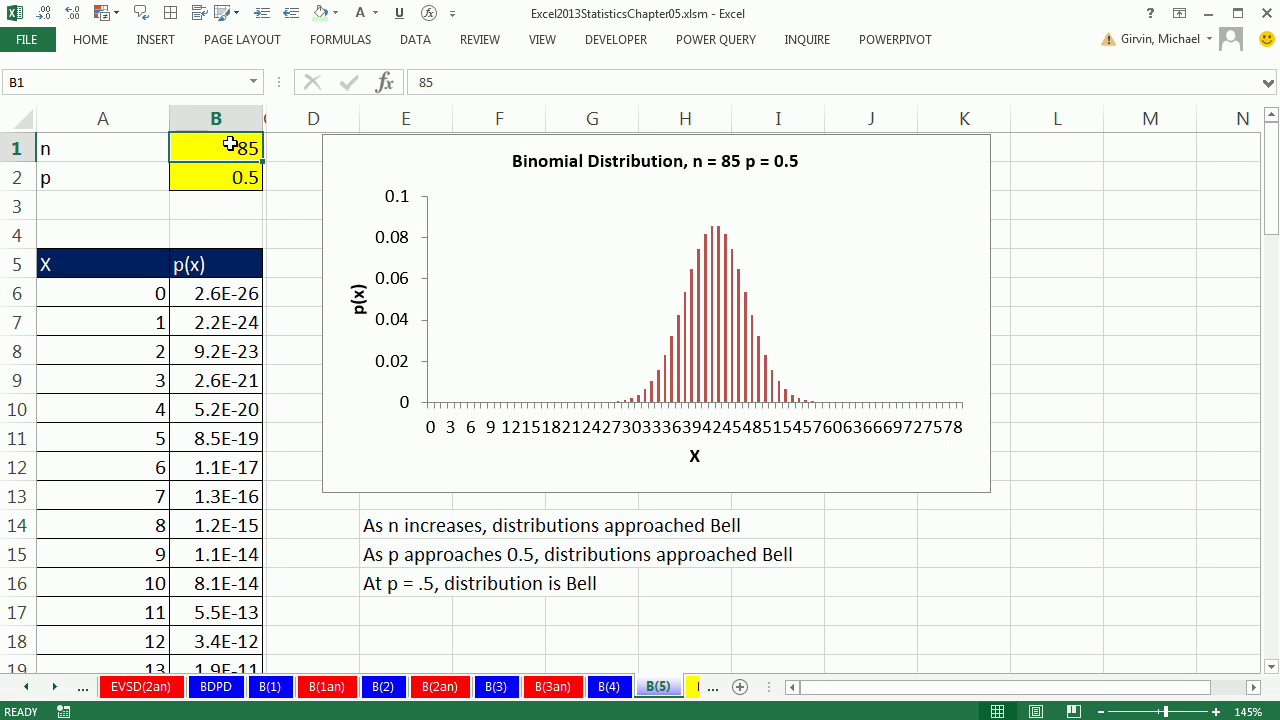
# Set n in B1 to 10 and raise p in B2 through 0.6, 0.7 and 0.8 to compare the chart's skew
pyautogui.write('10')
pyautogui.hotkey('ctrl', 'Return')
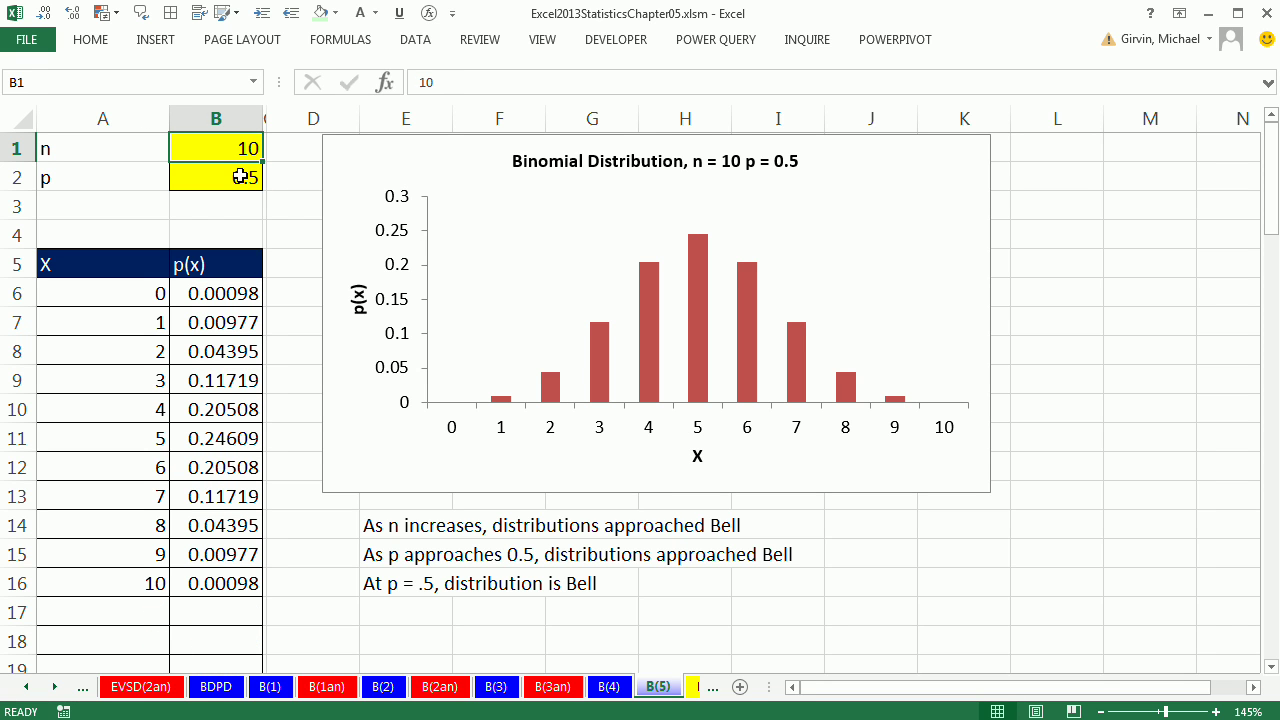
pyautogui.click(242, 176)
pyautogui.write('6')
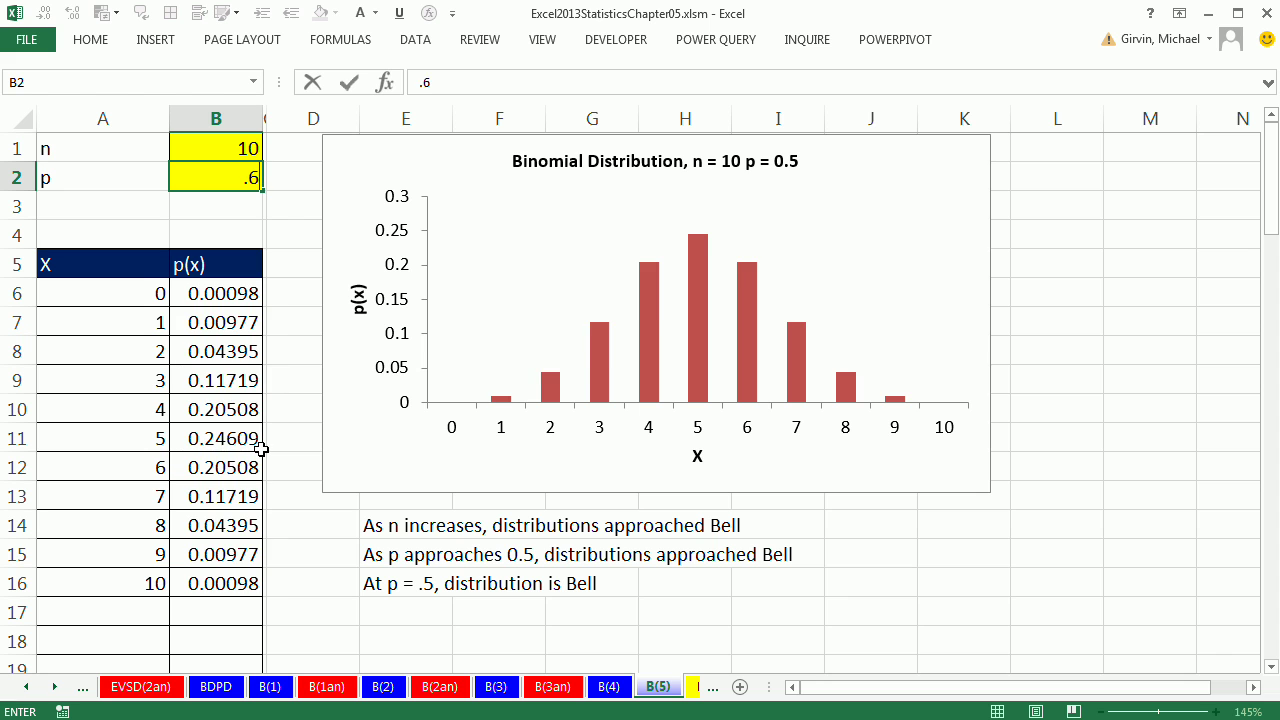
pyautogui.hotkey('ctrl', 'Return')
pyautogui.write('.7')
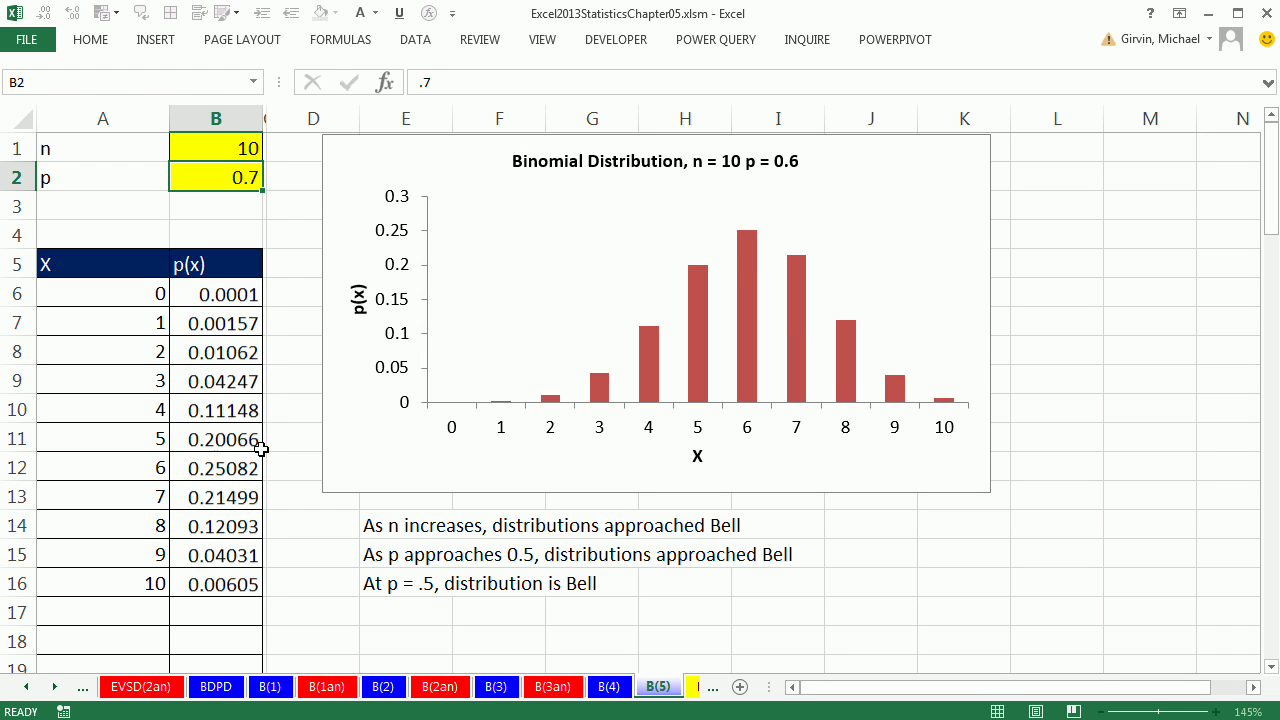
pyautogui.hotkey('ctrl', 'Return')
pyautogui.write('.')
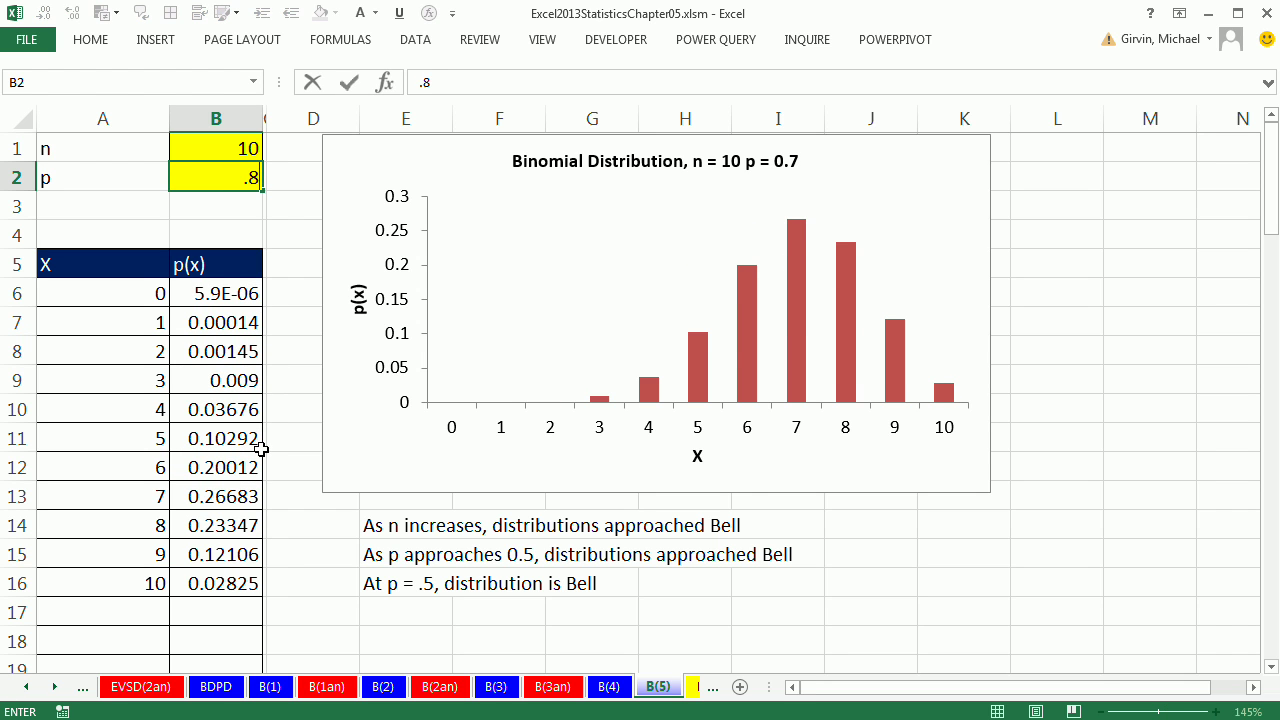
pyautogui.write('8')
pyautogui.hotkey('ctrl', 'Return')
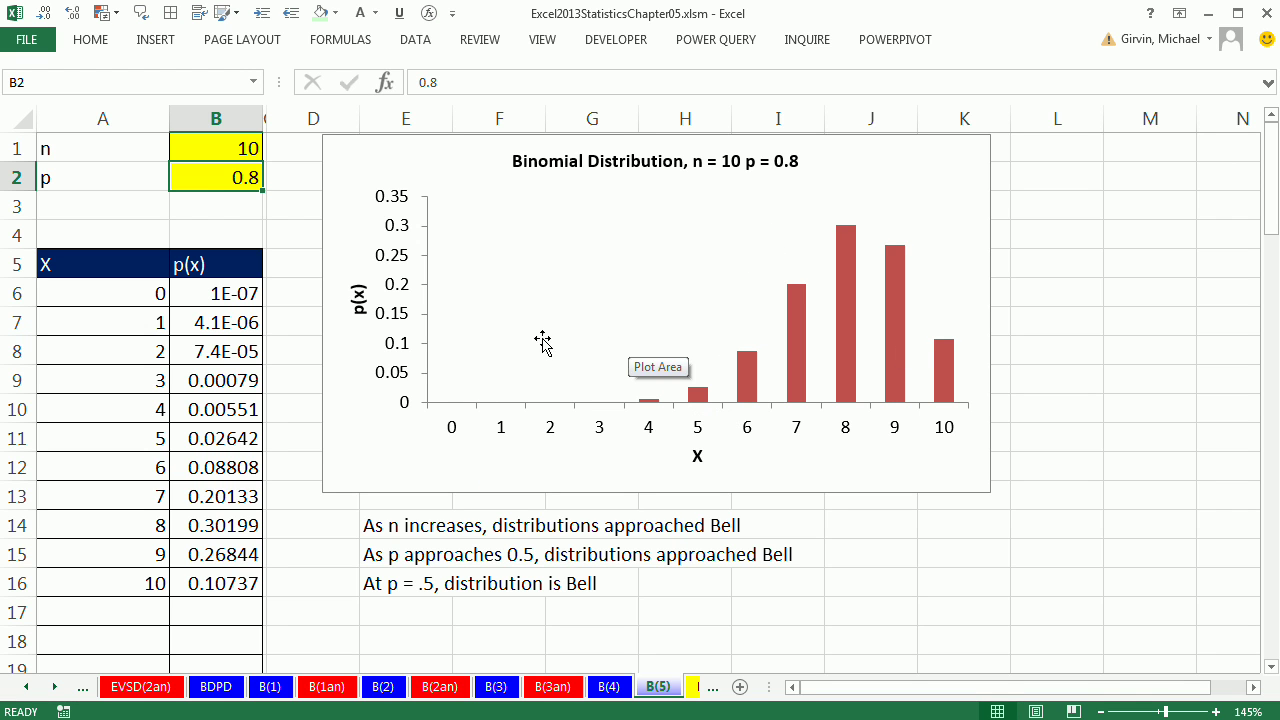
# Set the success probability p in B2 to 0.1 to contrast the chart's shape at a low p
pyautogui.write('.')
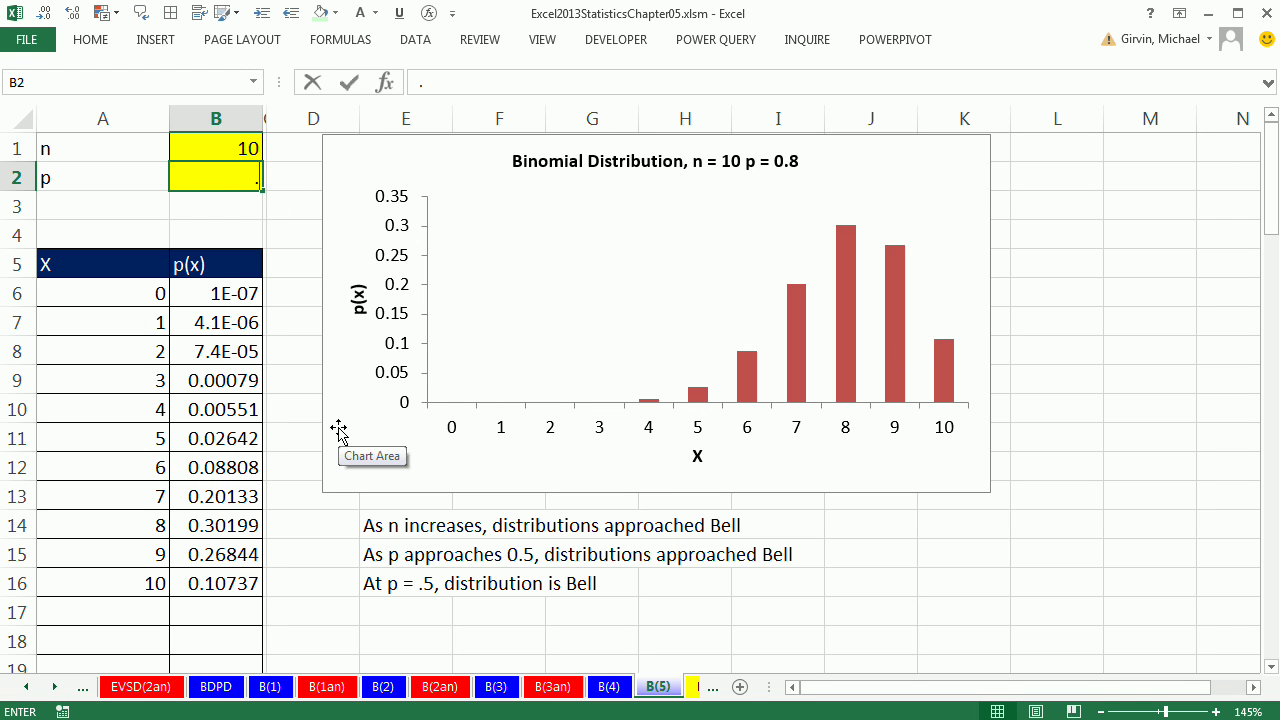
pyautogui.write('1')
pyautogui.hotkey('ctrl', 'Return')
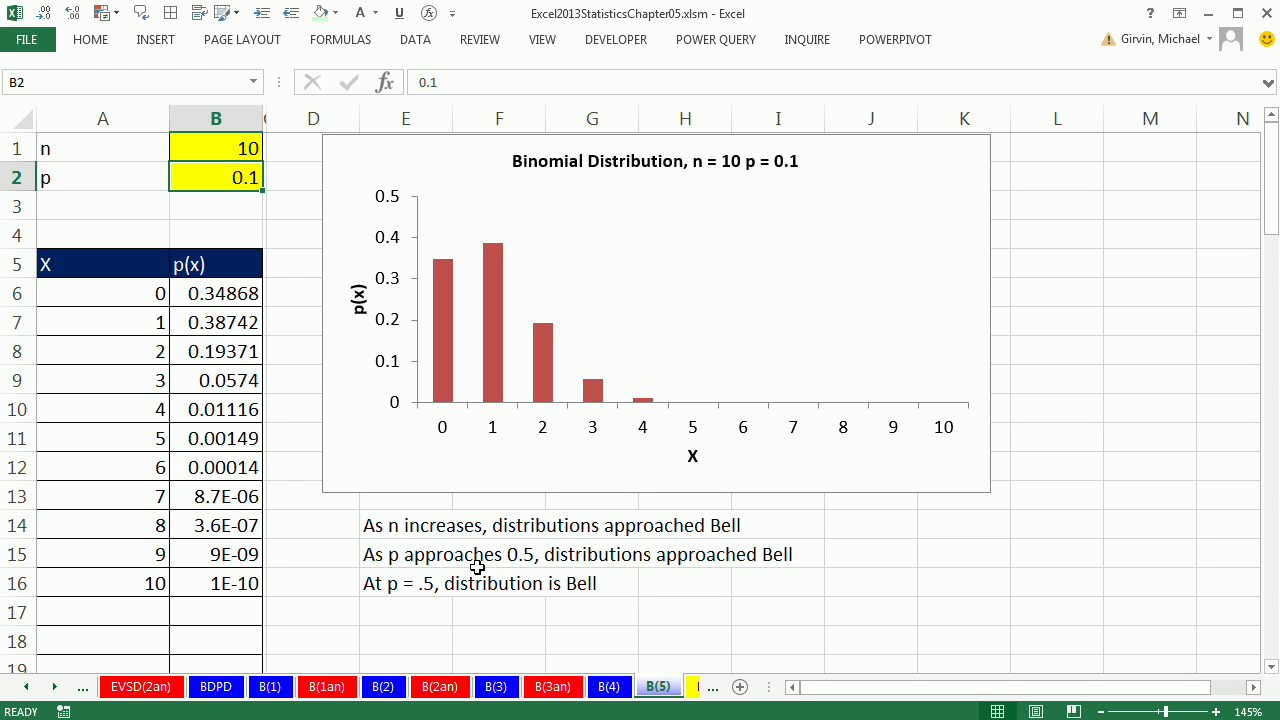
# Review the solved binomial problems on sheets B(4), B(3), B(2) and B(1) in turn
pyautogui.click(609, 688)
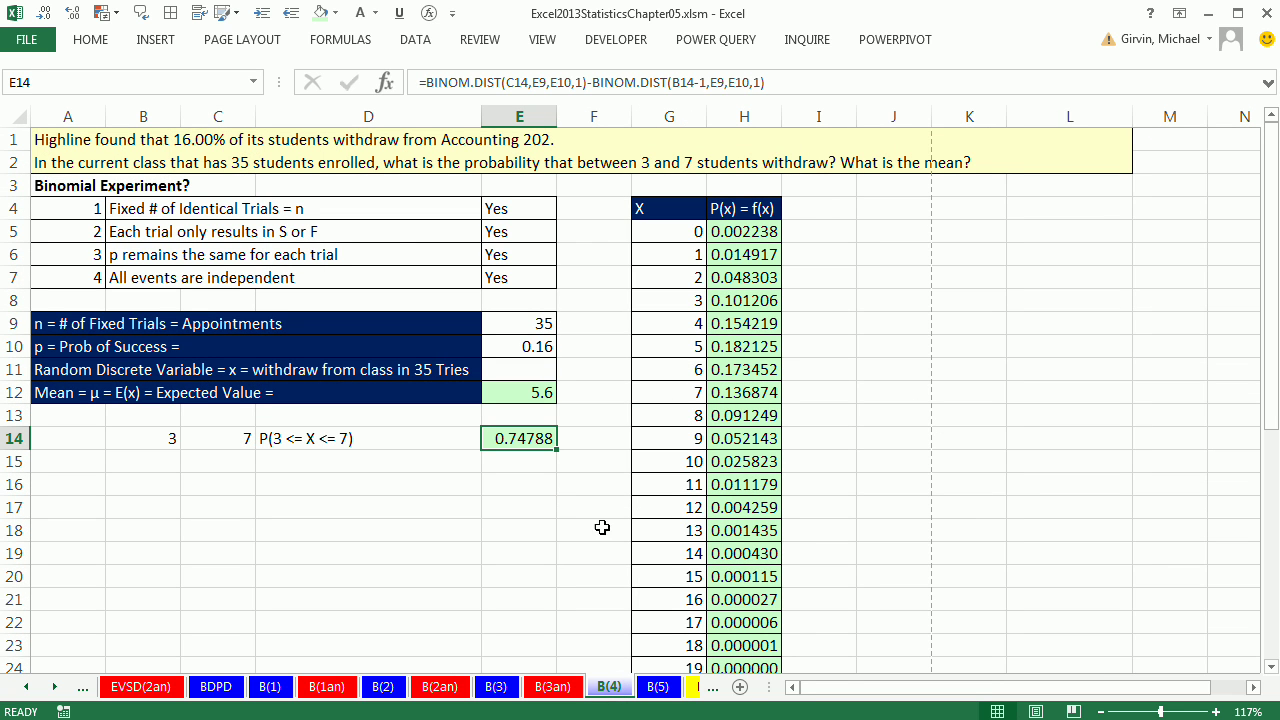
pyautogui.click(497, 687)
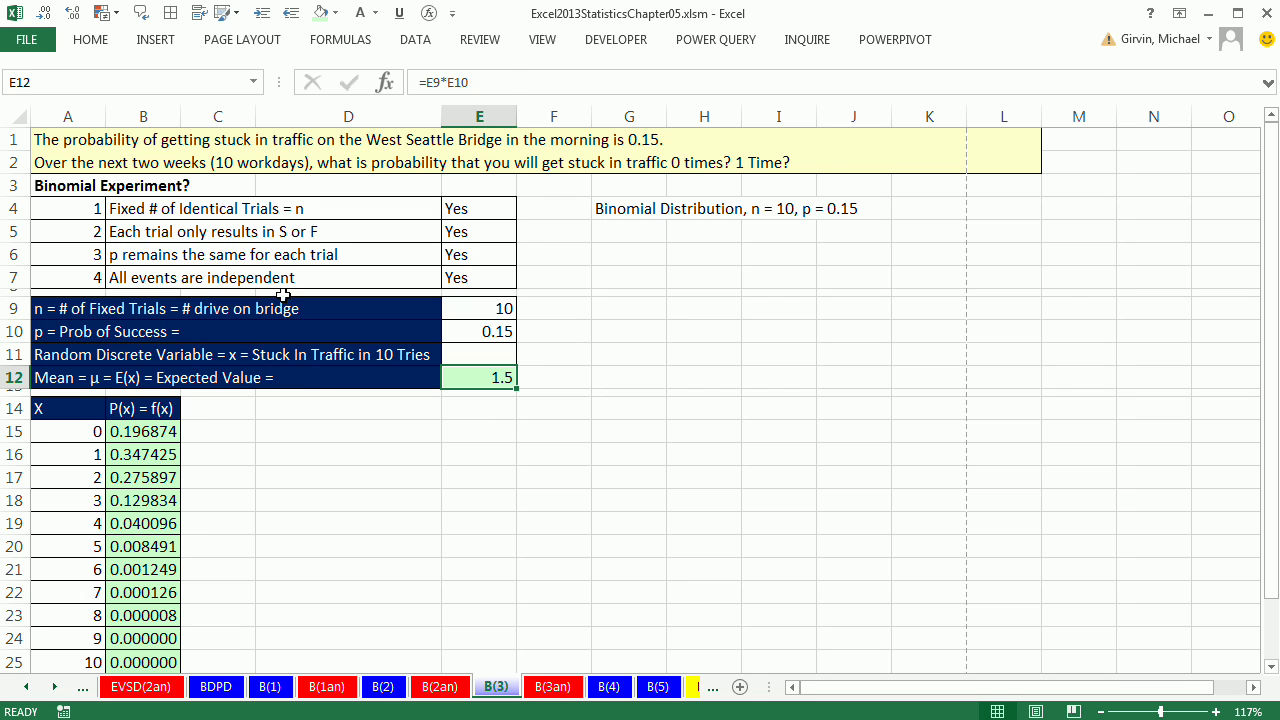
pyautogui.click(383, 687)
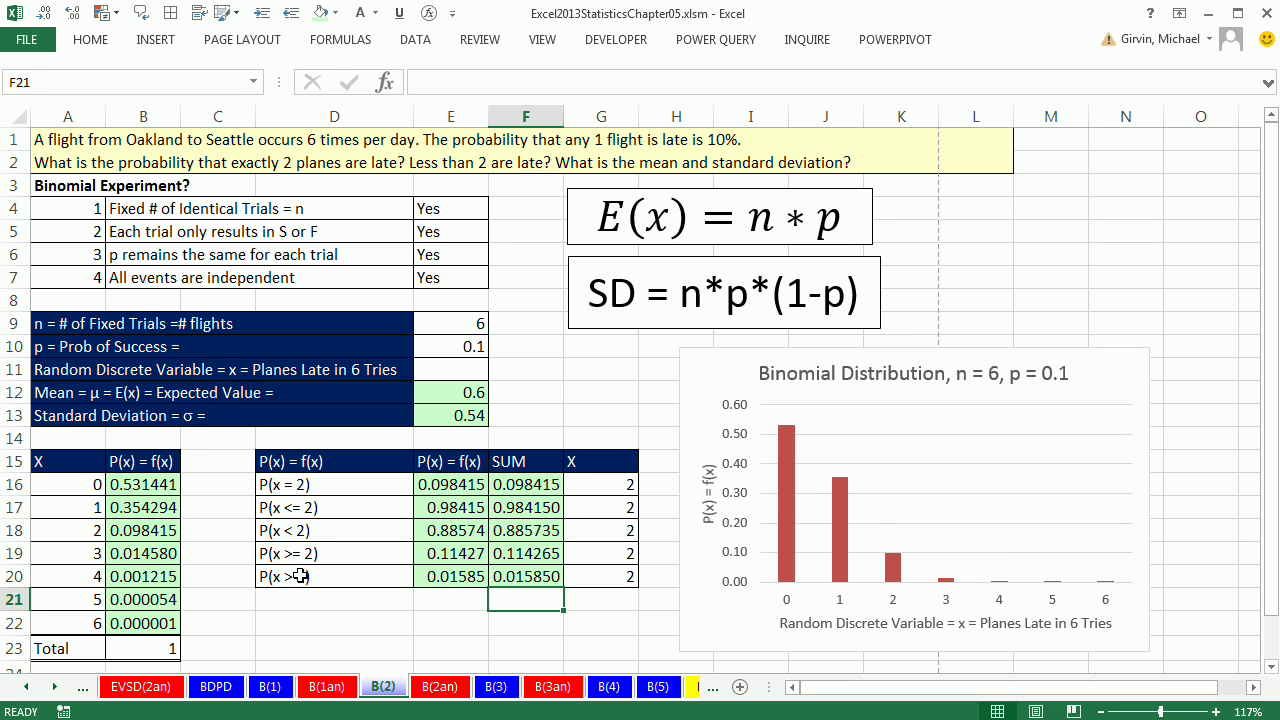
pyautogui.click(271, 687)
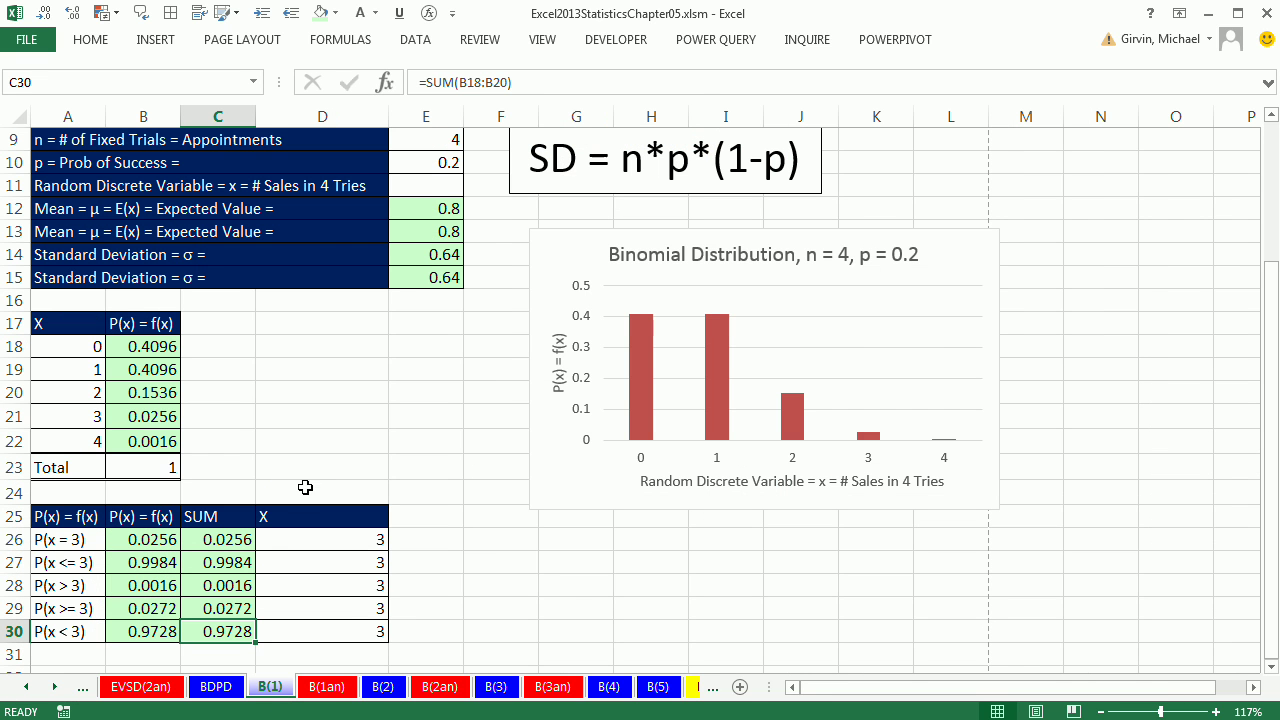